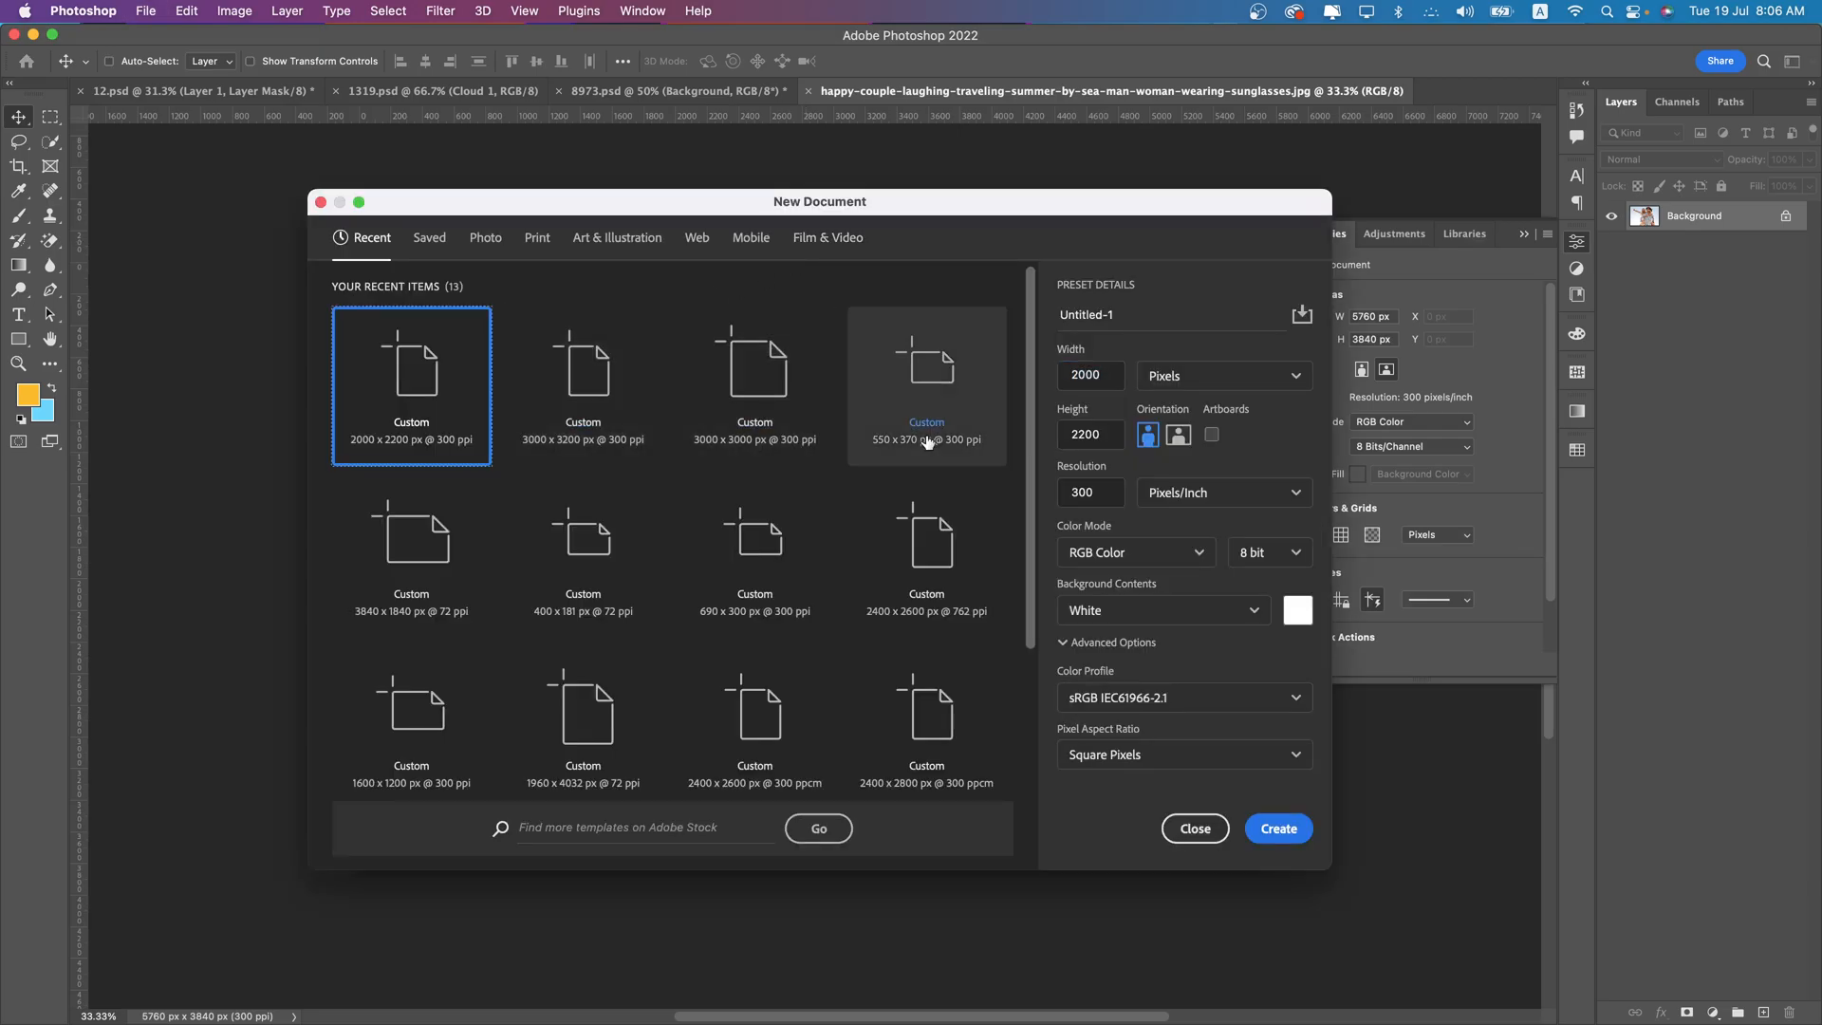
- Create a new document 1920 px wide and 800 px high at 300 pixels/inch with a white background
click(1124, 381)
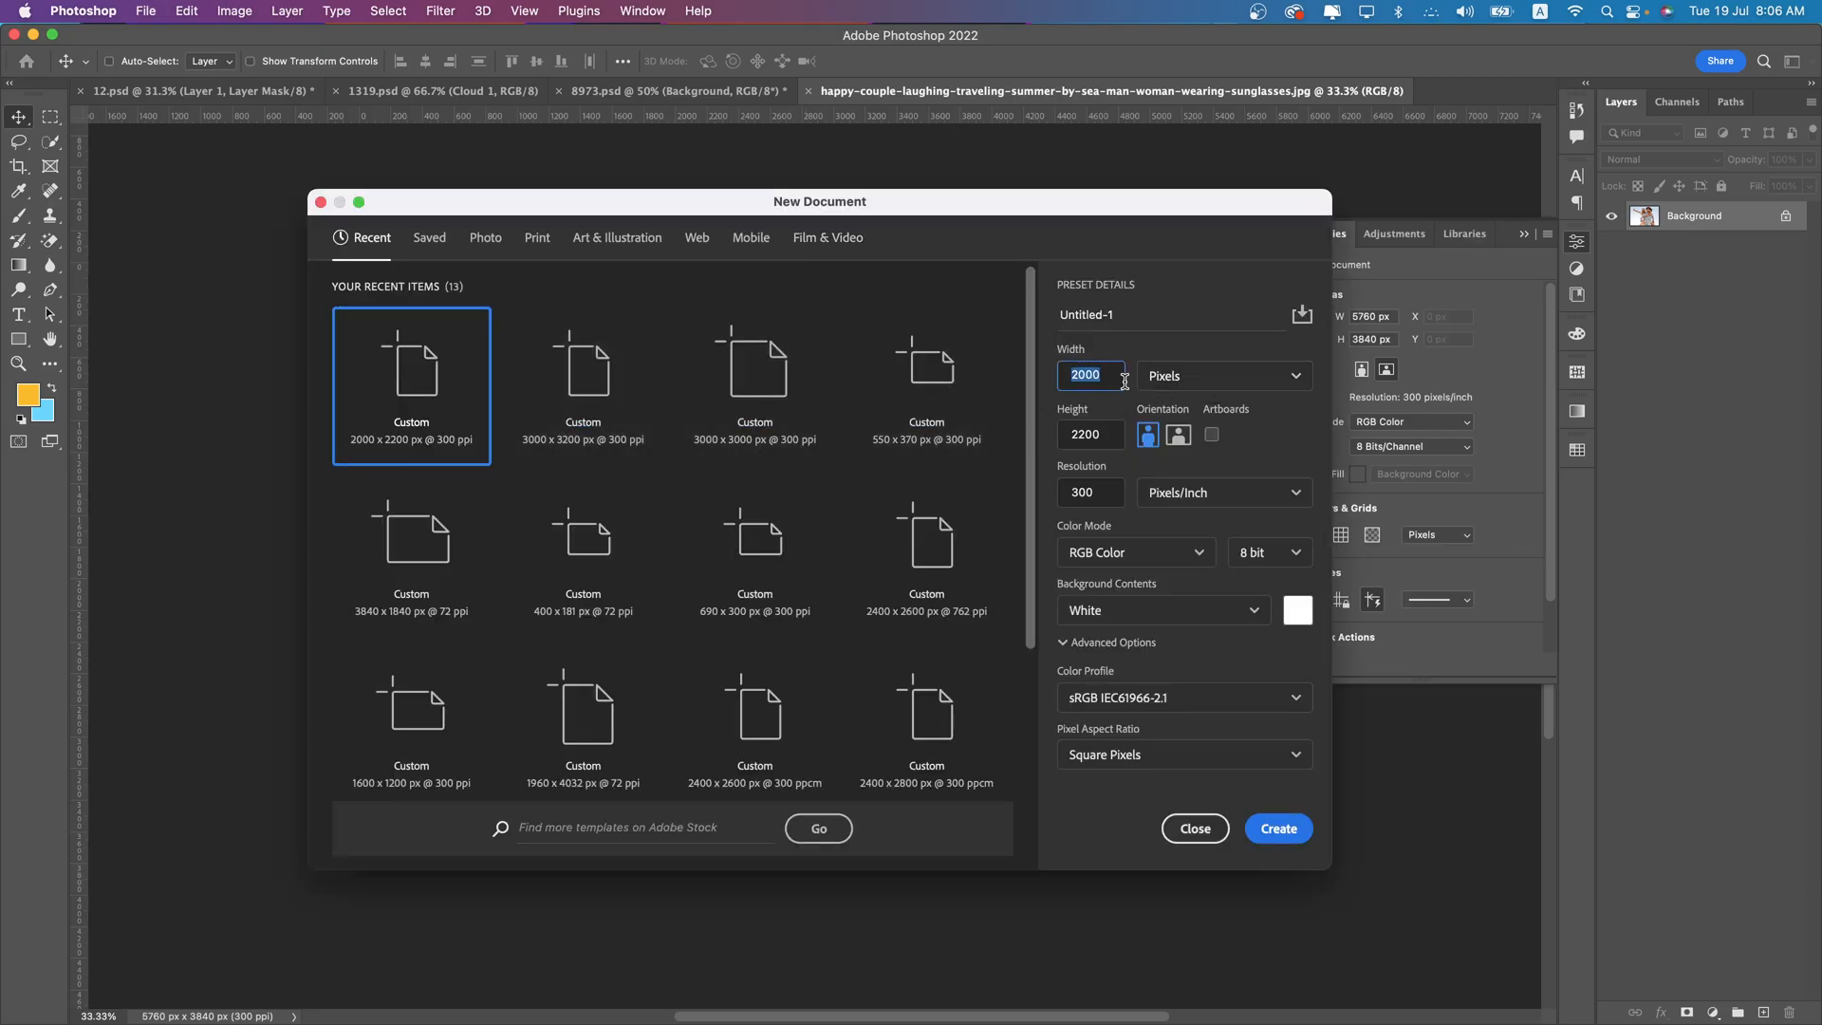
text(19)
click(1102, 441)
text(8)
key(Return)
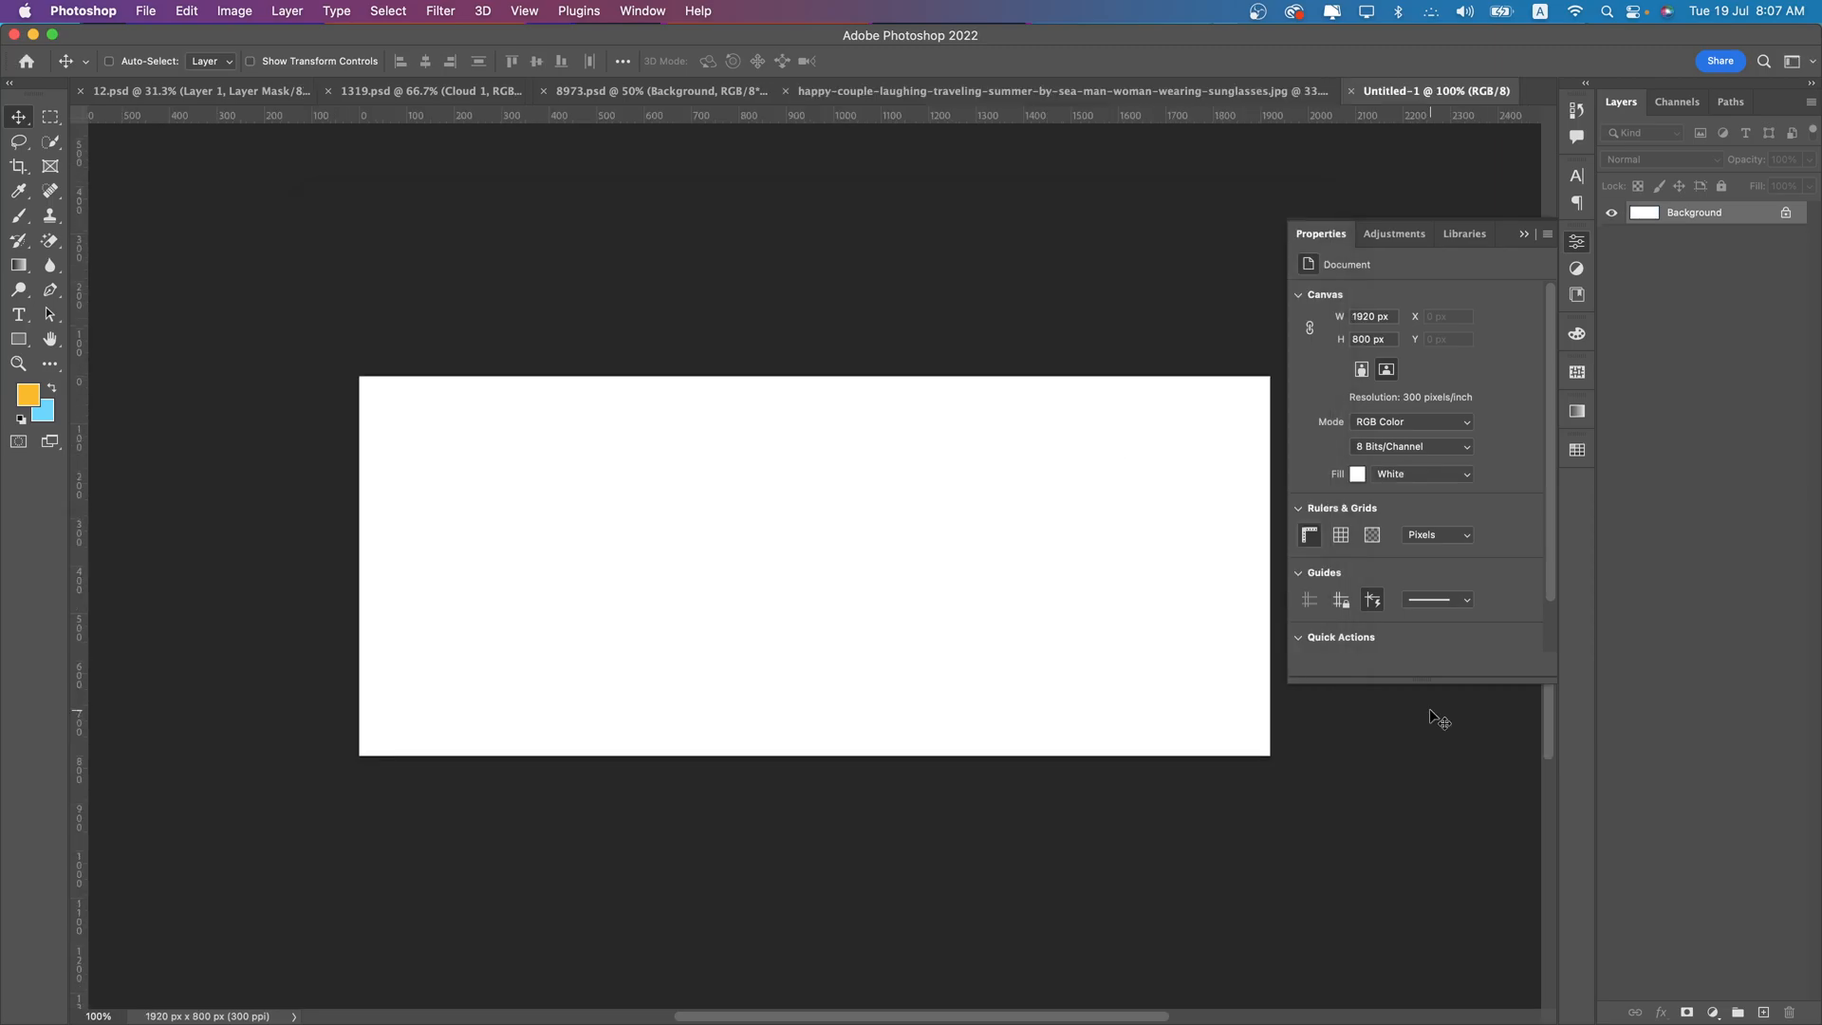
- Resize the blank image to 4920 × 2050 px with linked proportions and collapse the document properties
click(235, 11)
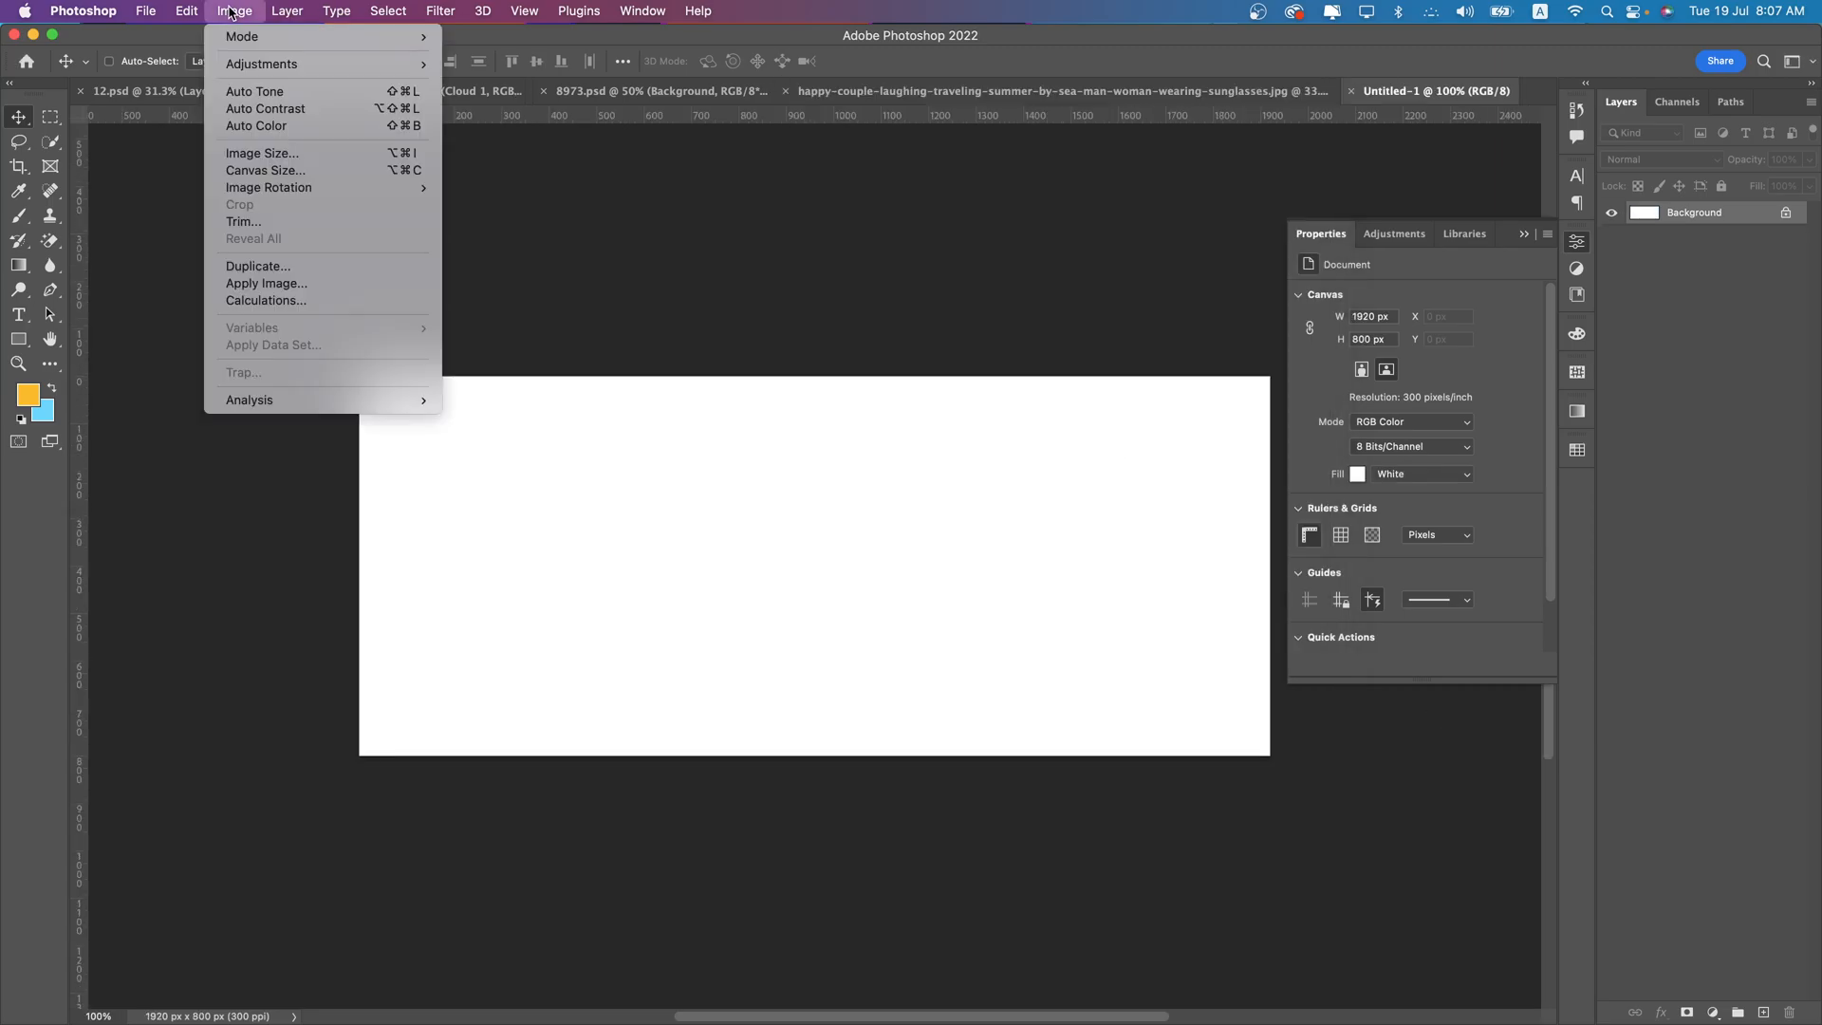
click(259, 151)
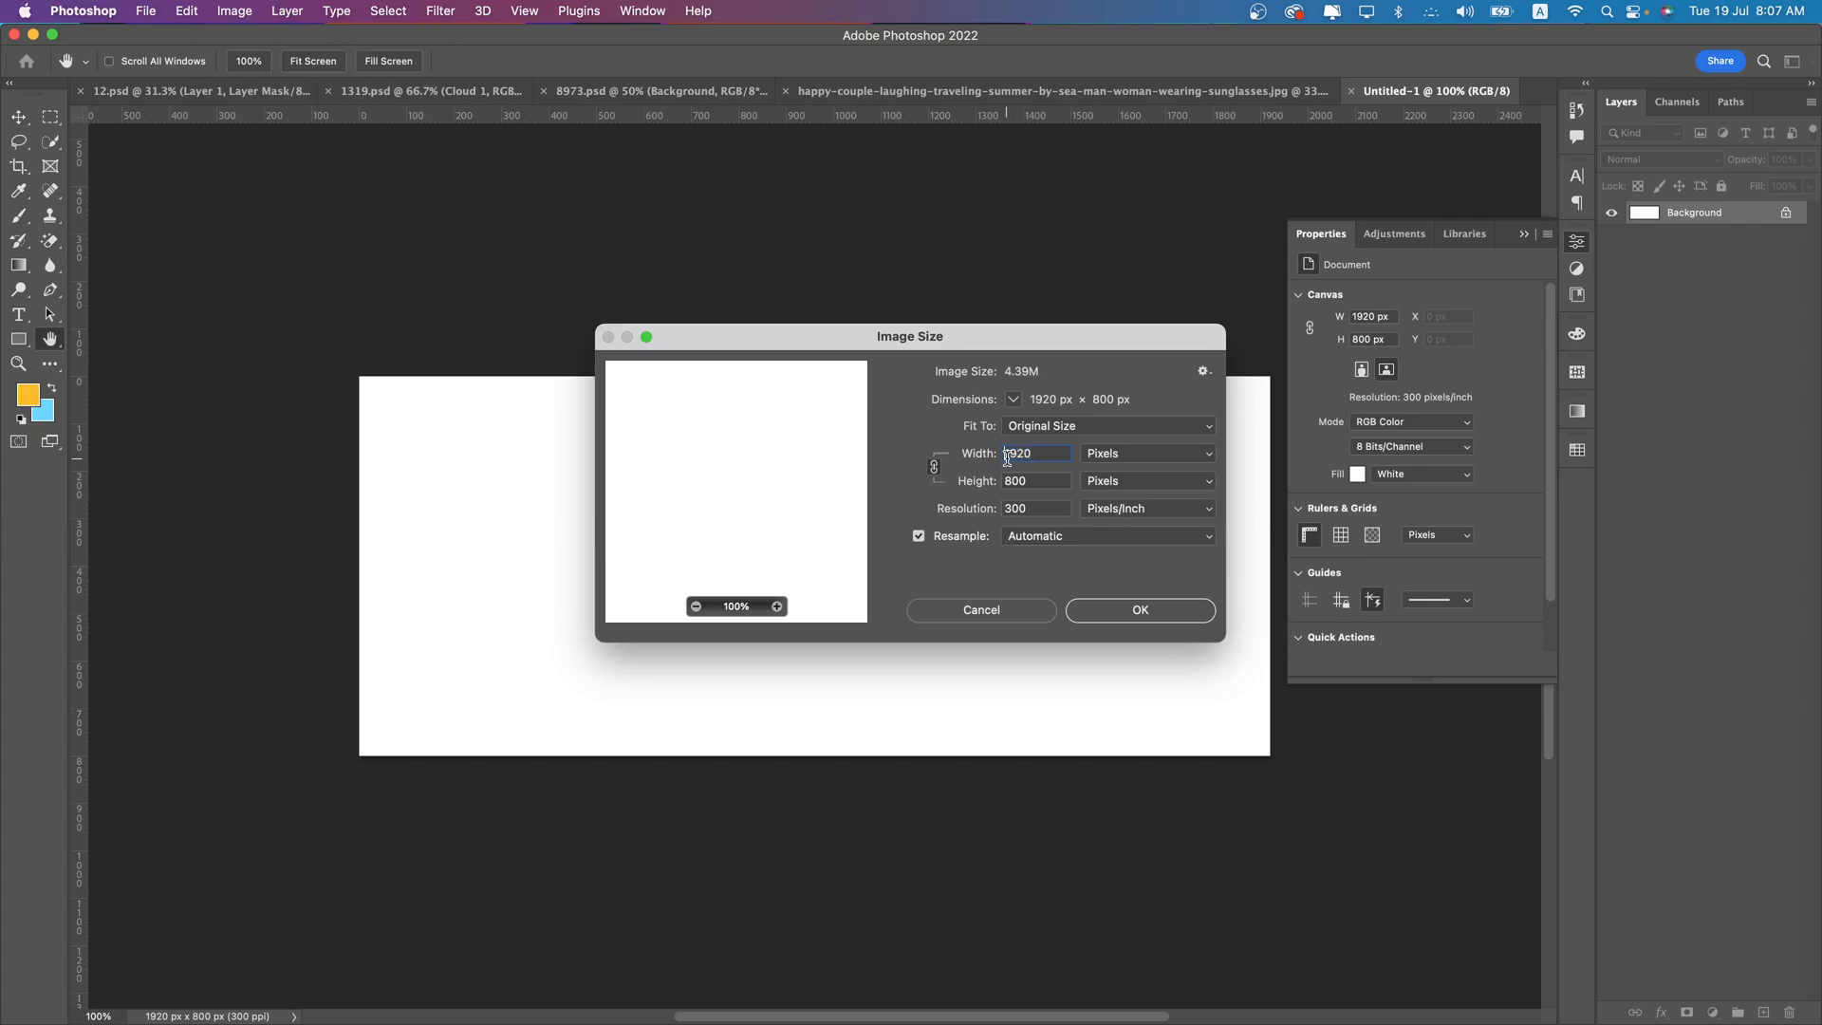
click(1012, 453)
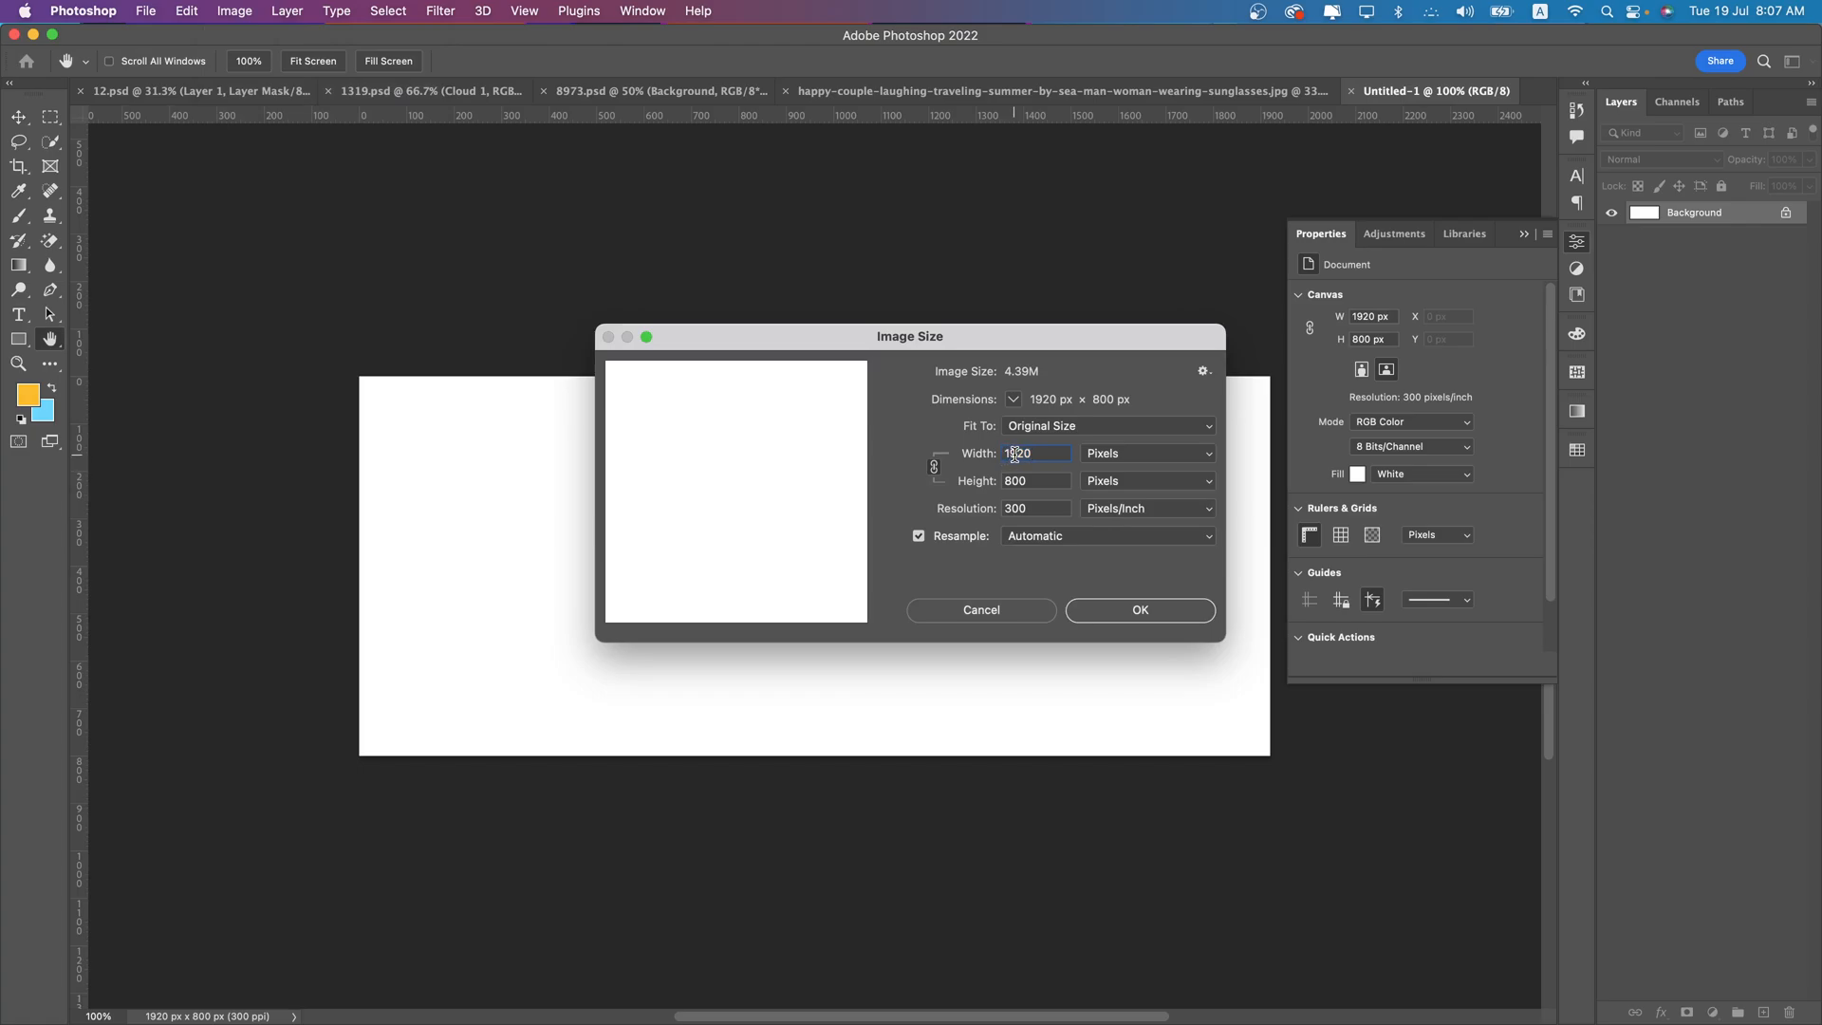
key(BackSpace)
text(4)
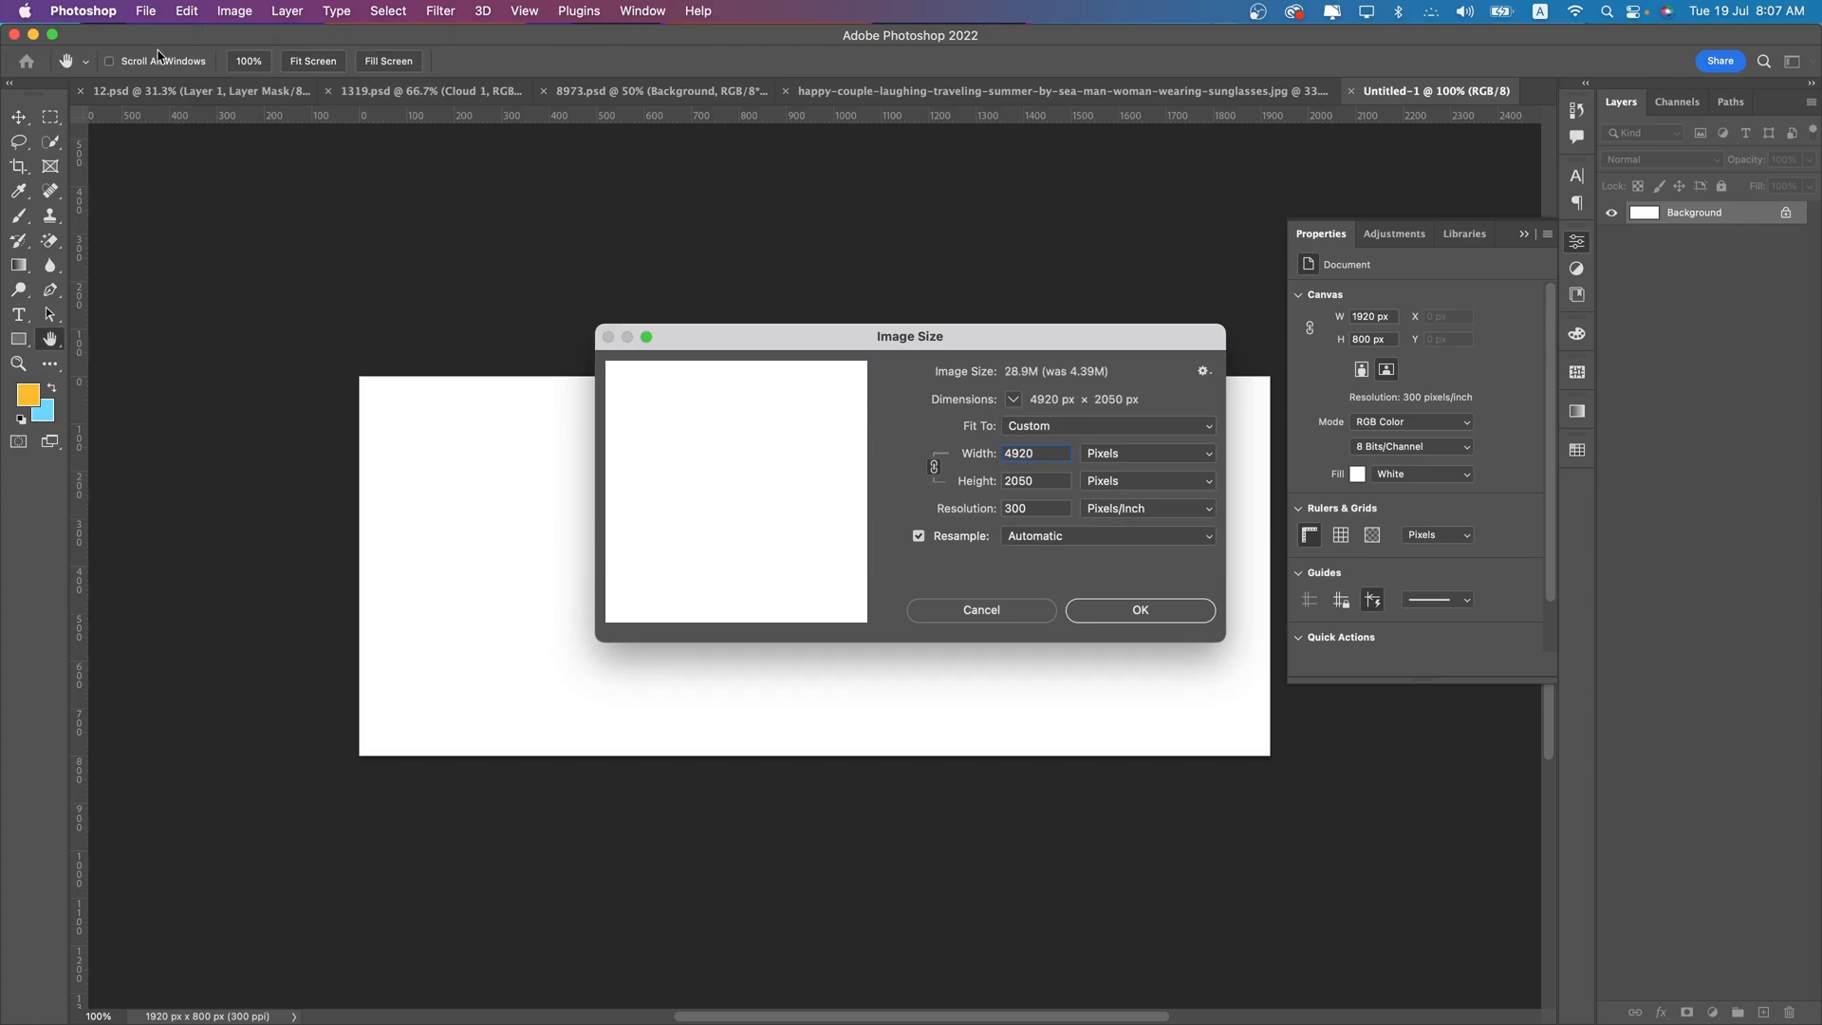
click(1167, 612)
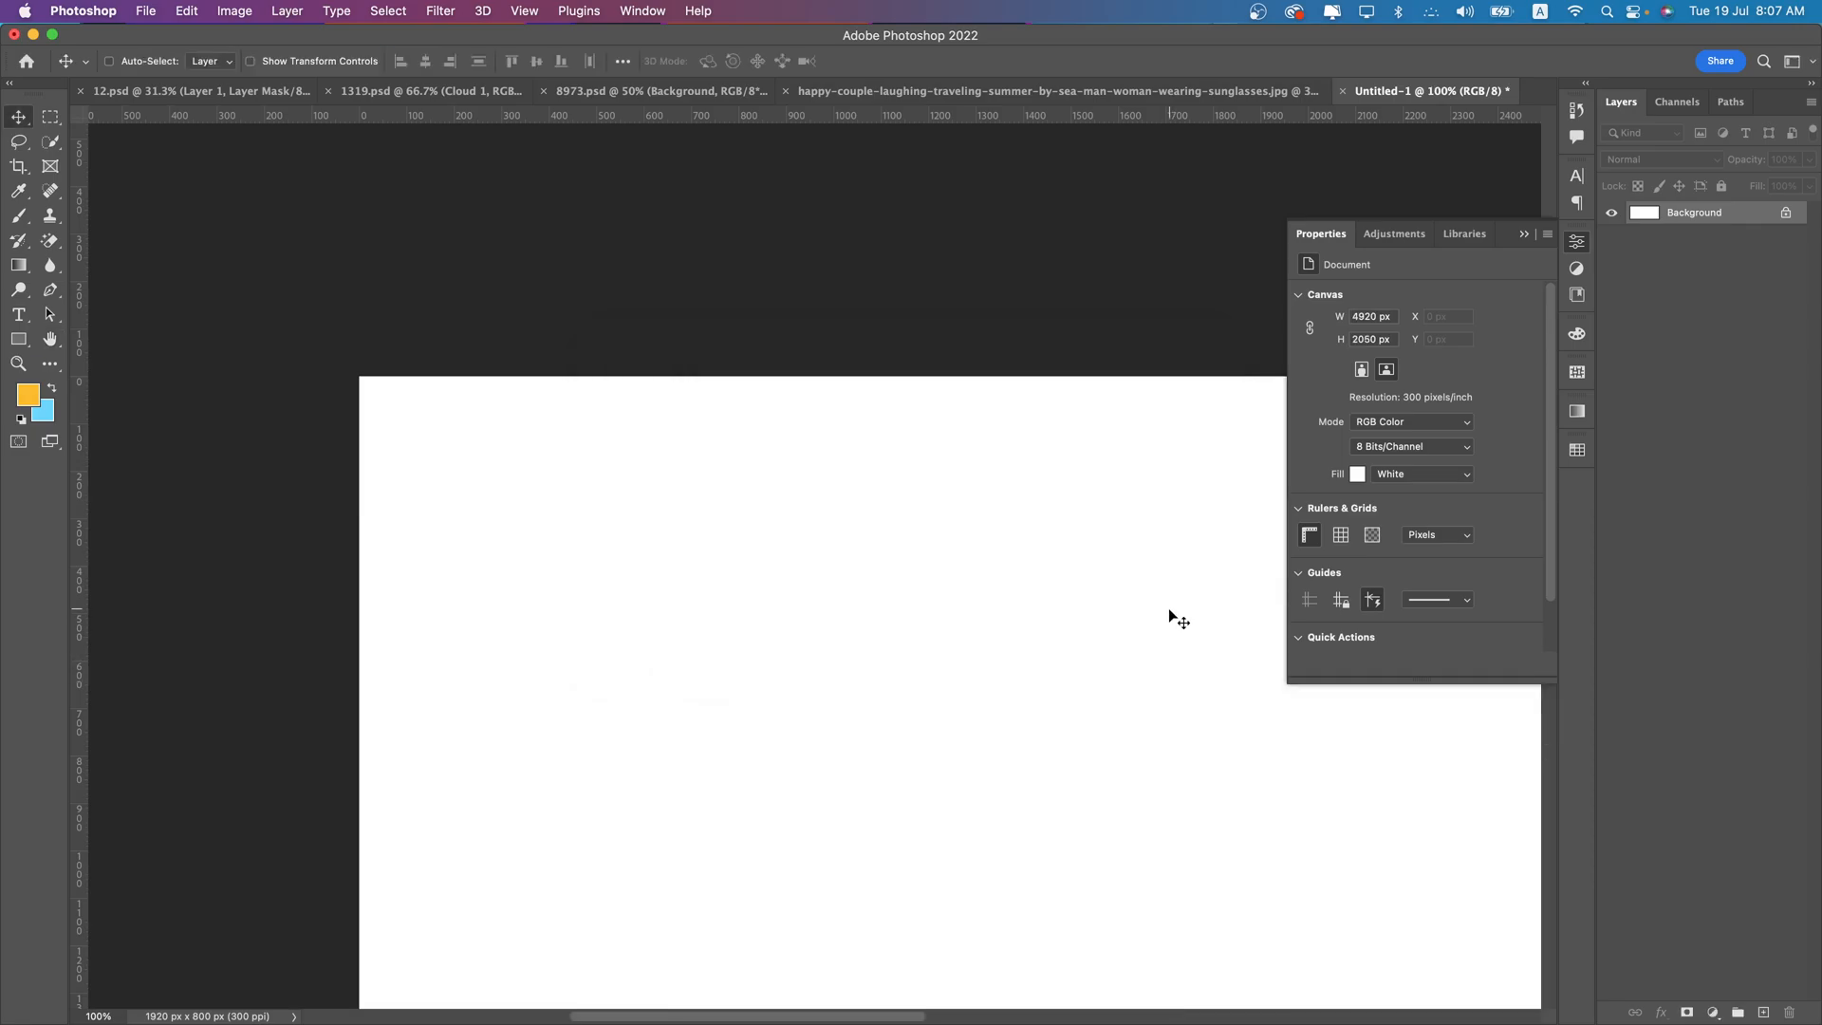
scroll(892, 631, down, 5)
click(1523, 232)
drag(1032, 411, 696, 255)
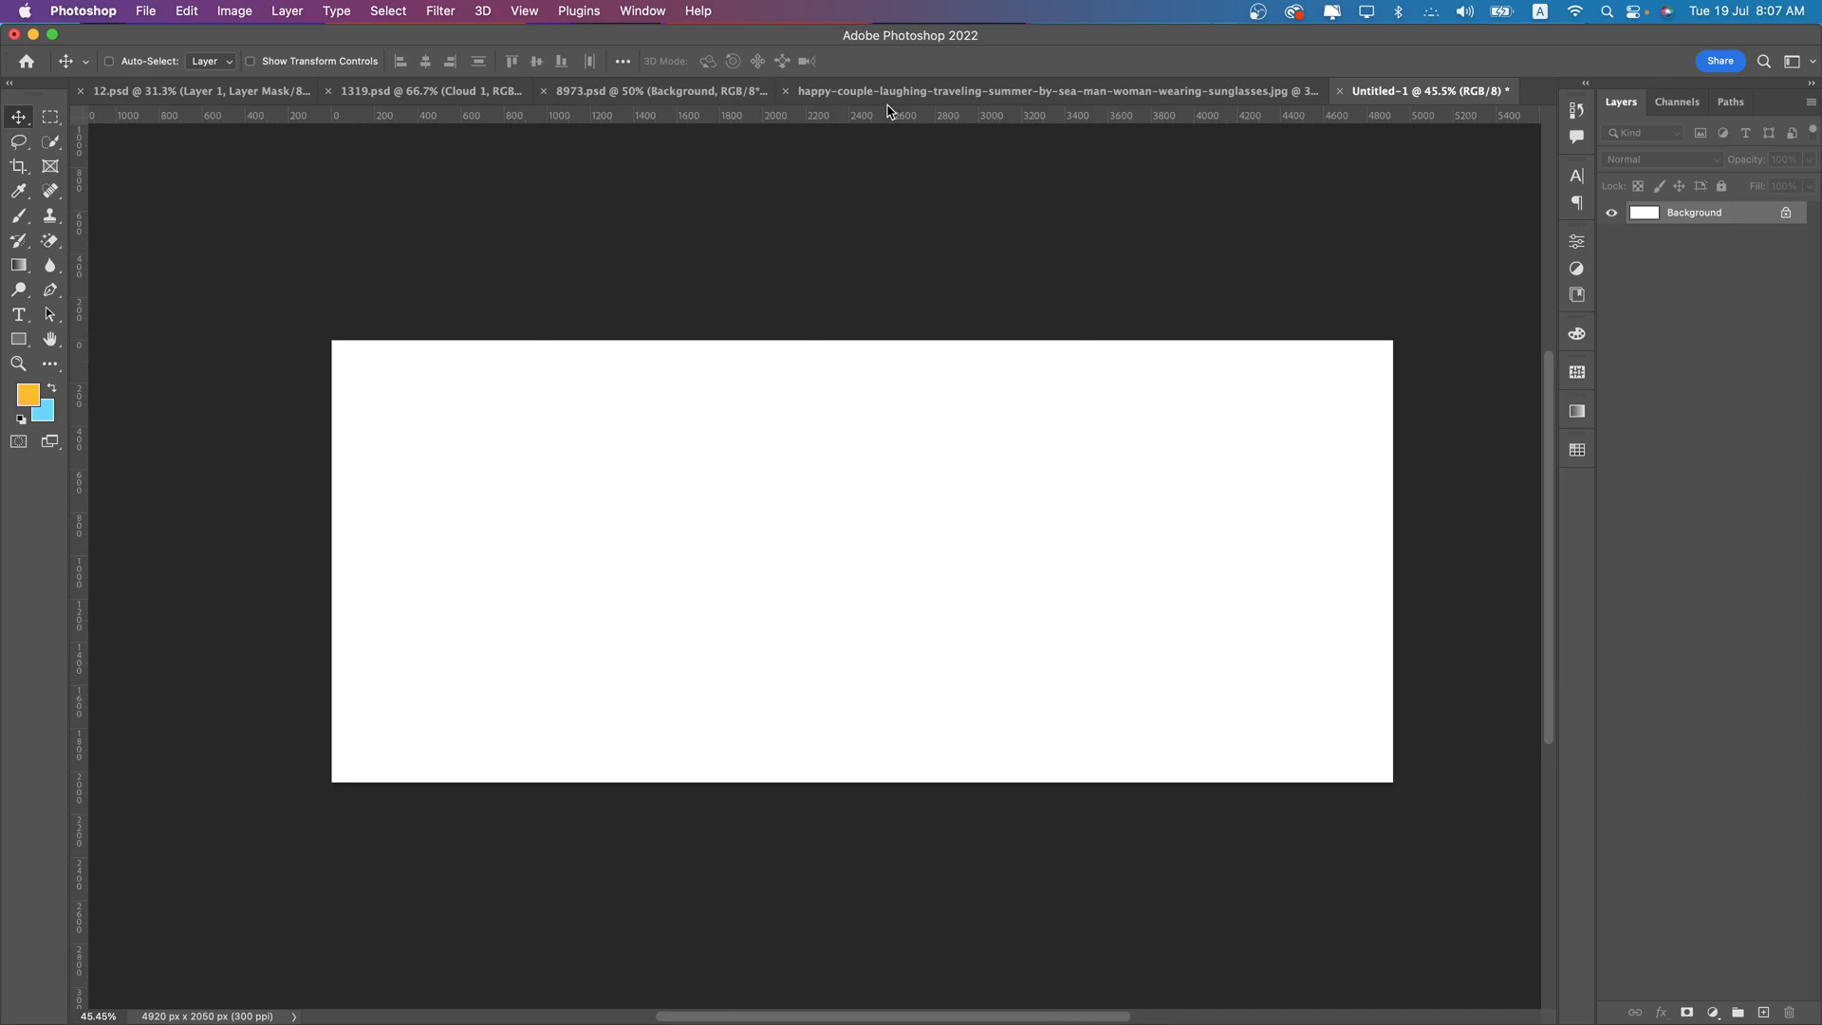
- Review the open source files: the phone mockup, the cloud set, the airplane and the happy couple photo
click(204, 91)
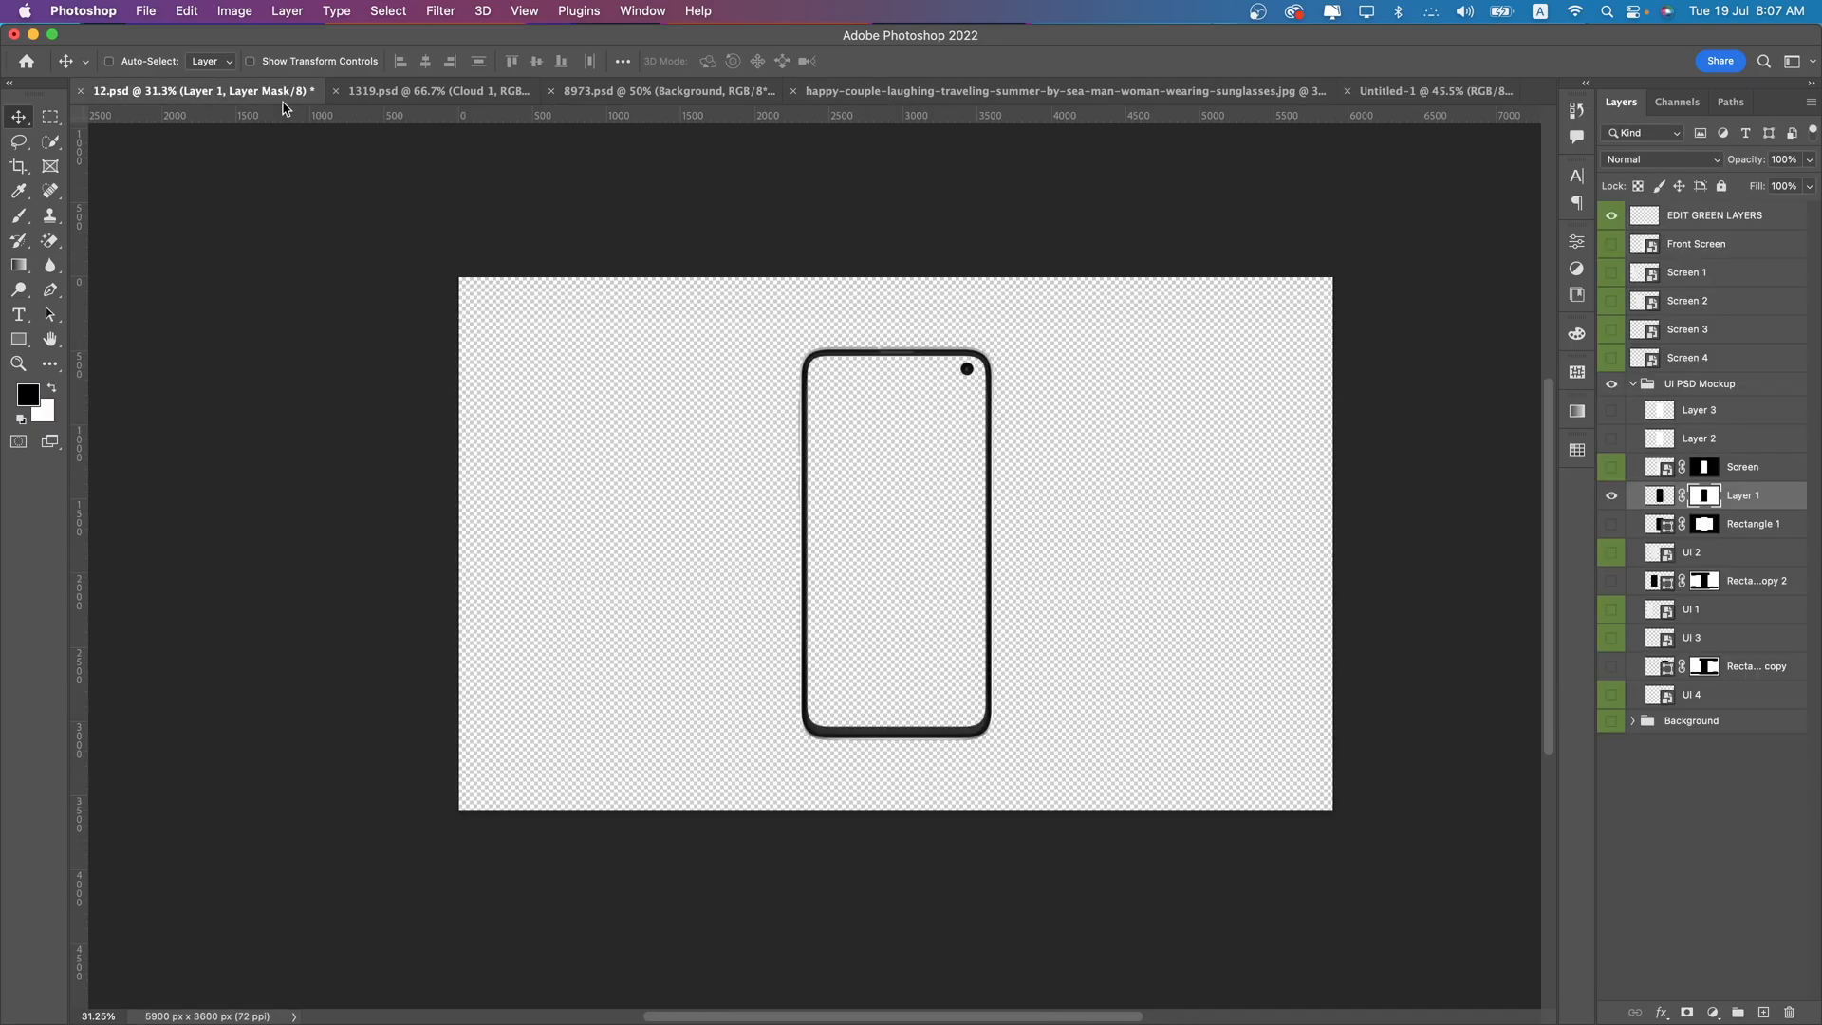
click(460, 93)
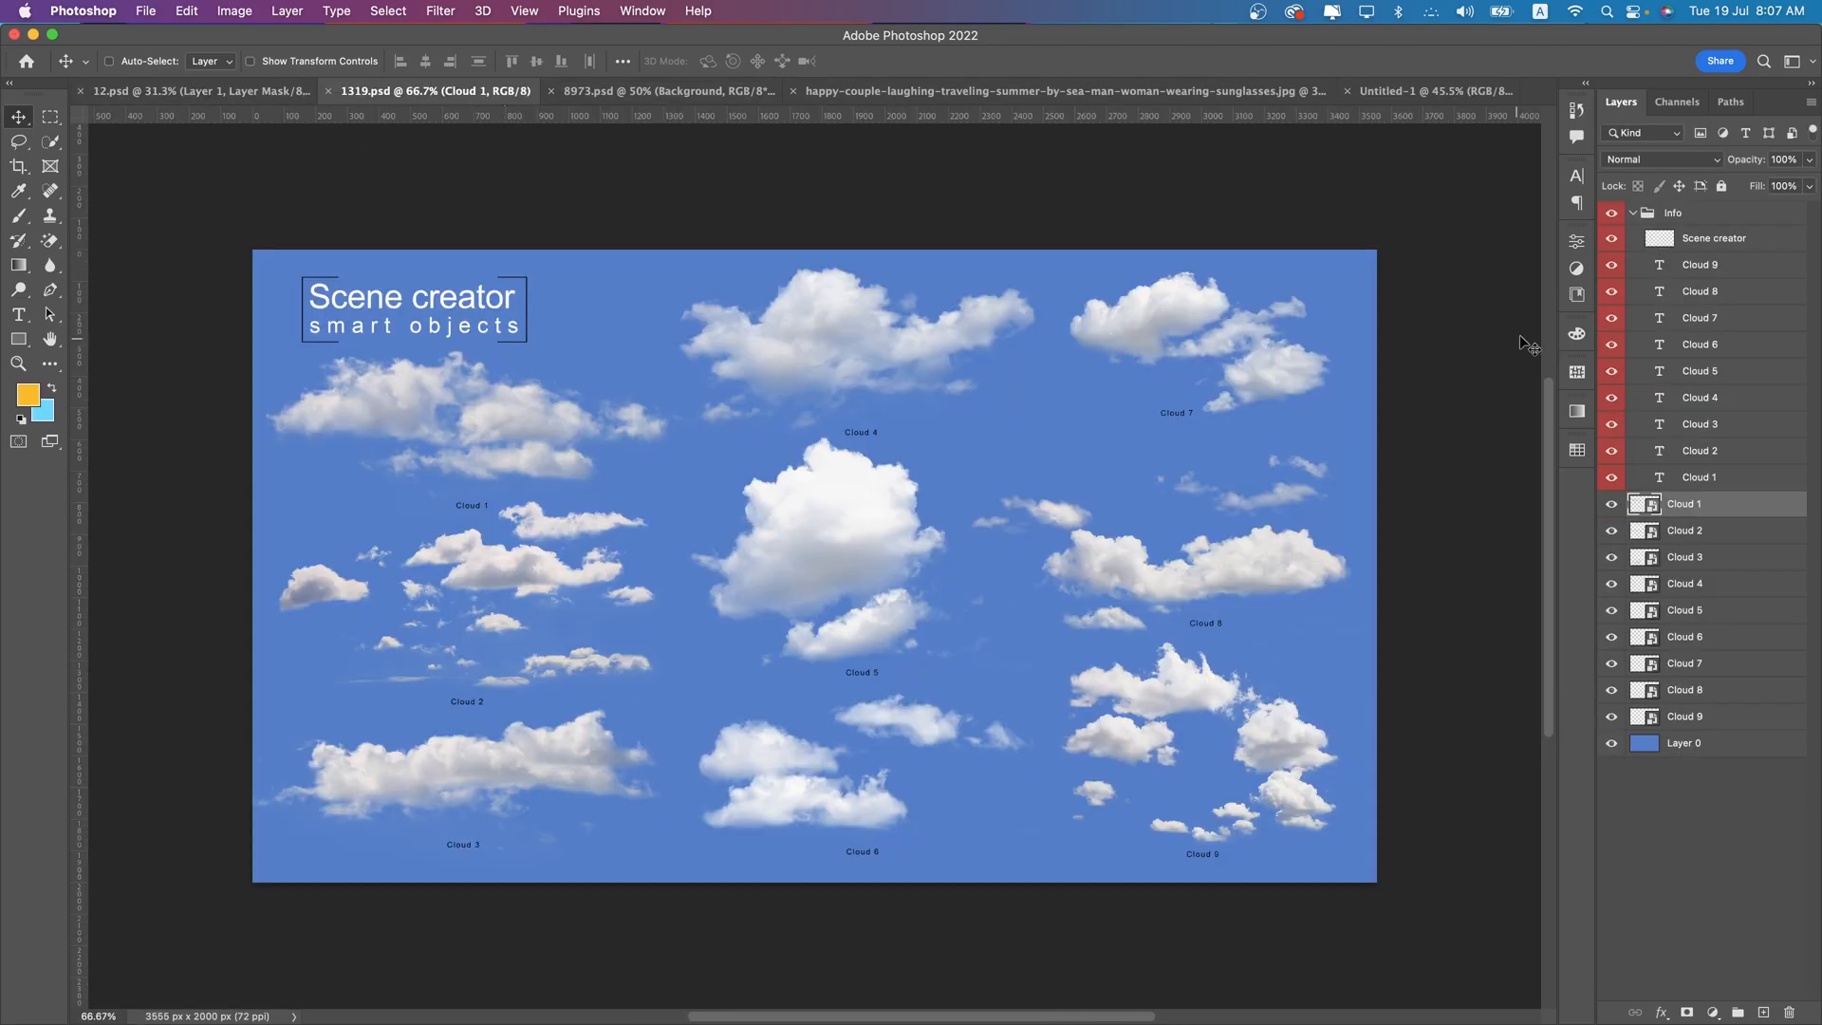
click(603, 91)
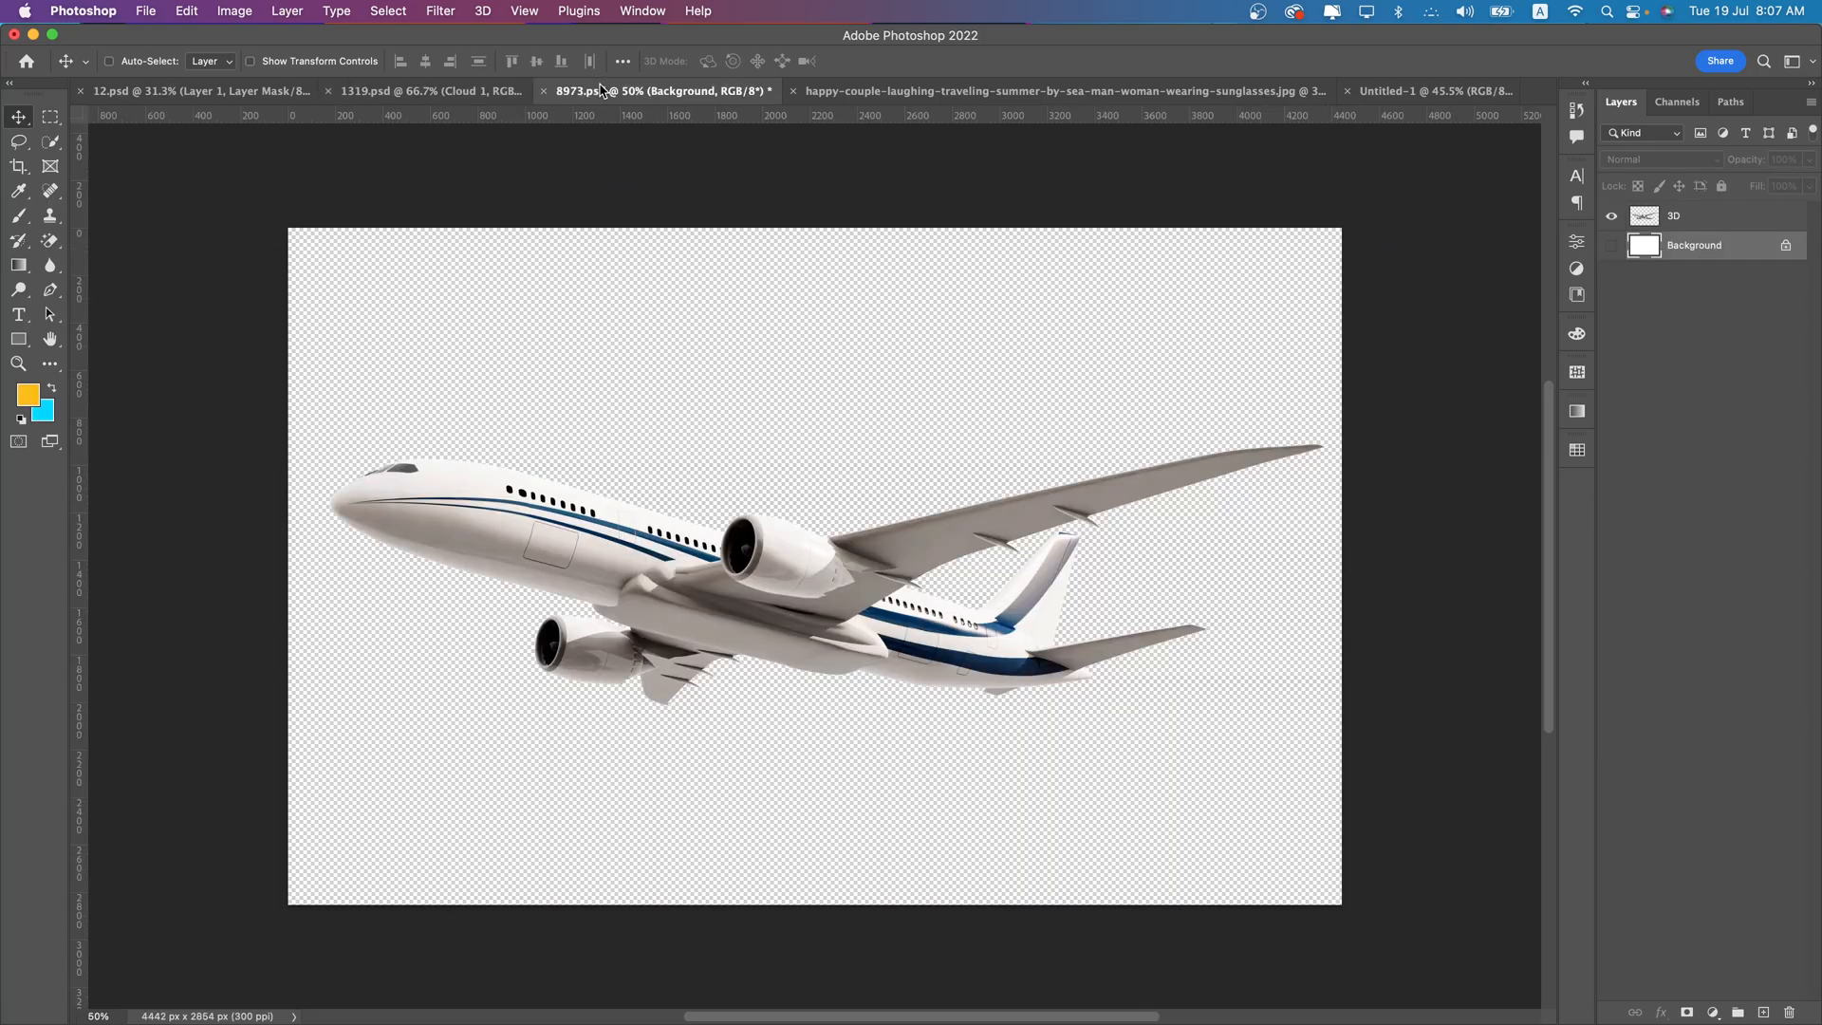
click(859, 92)
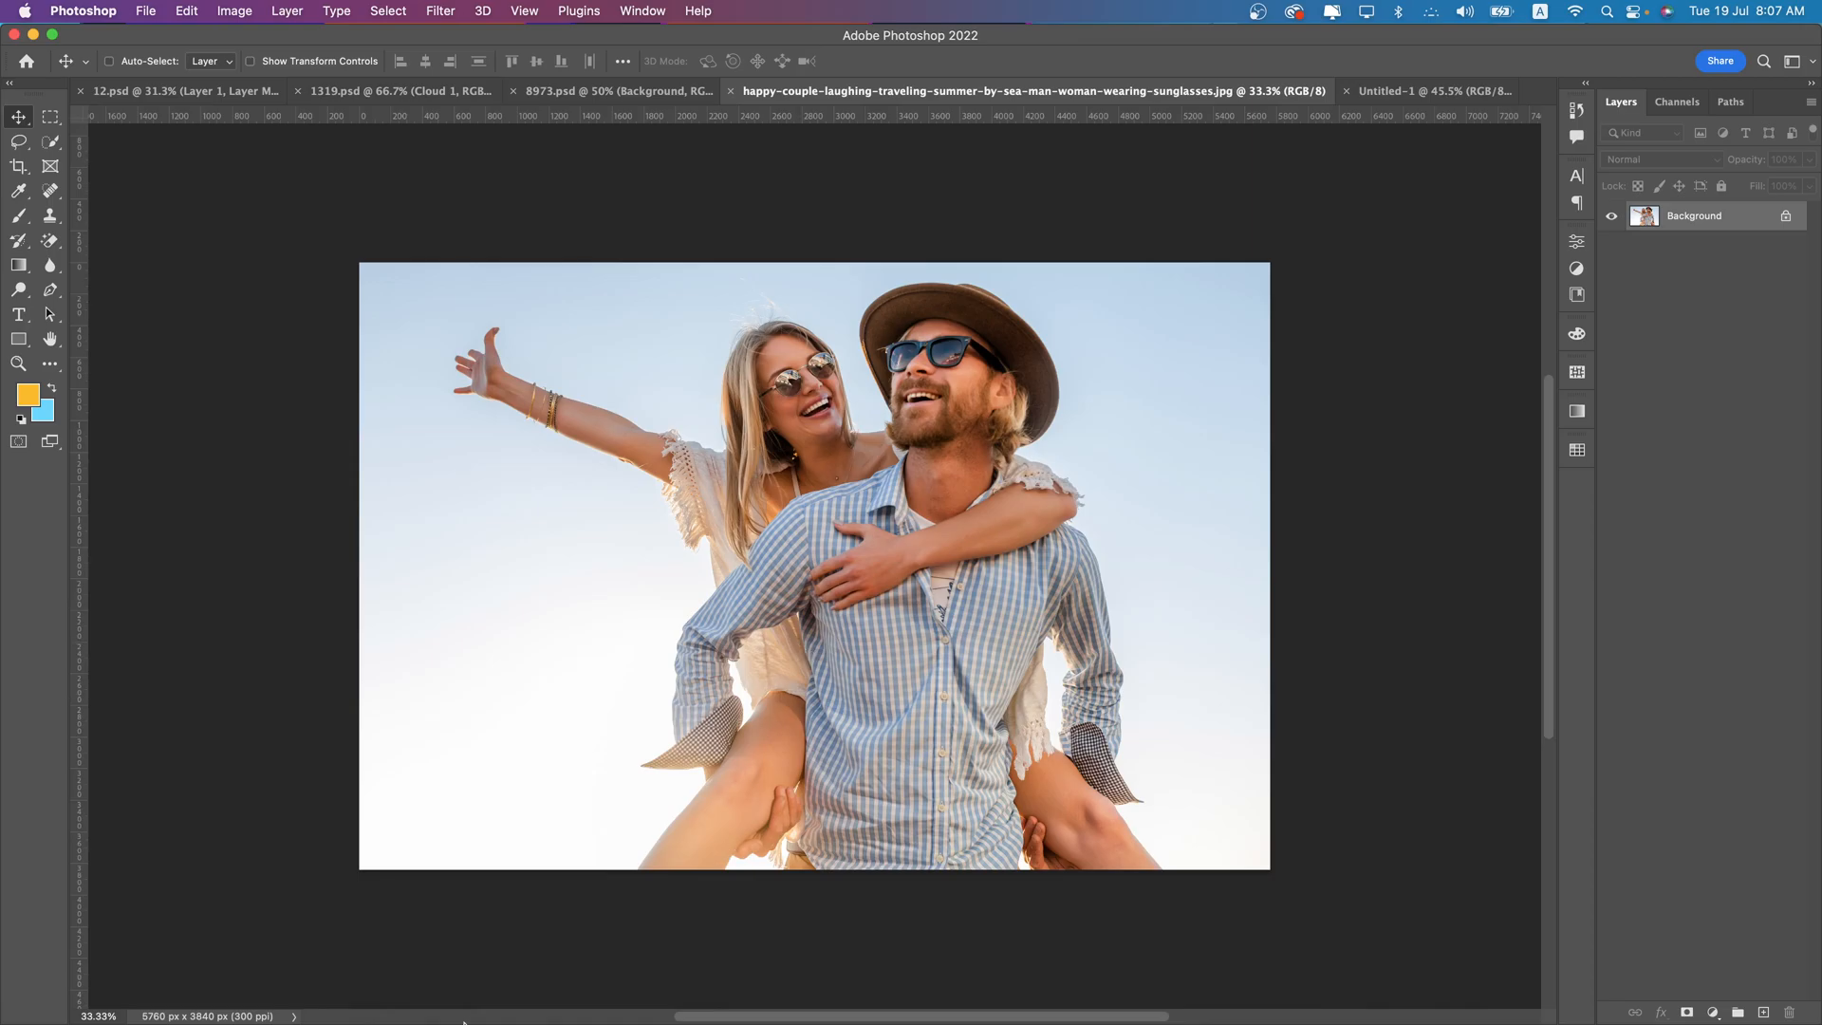
- Switch to Chrome, browse the Freepik results and rerun the photo search for "Couple travel"
mouse_move(569, 1022)
click(524, 959)
scroll(814, 666, down, 5)
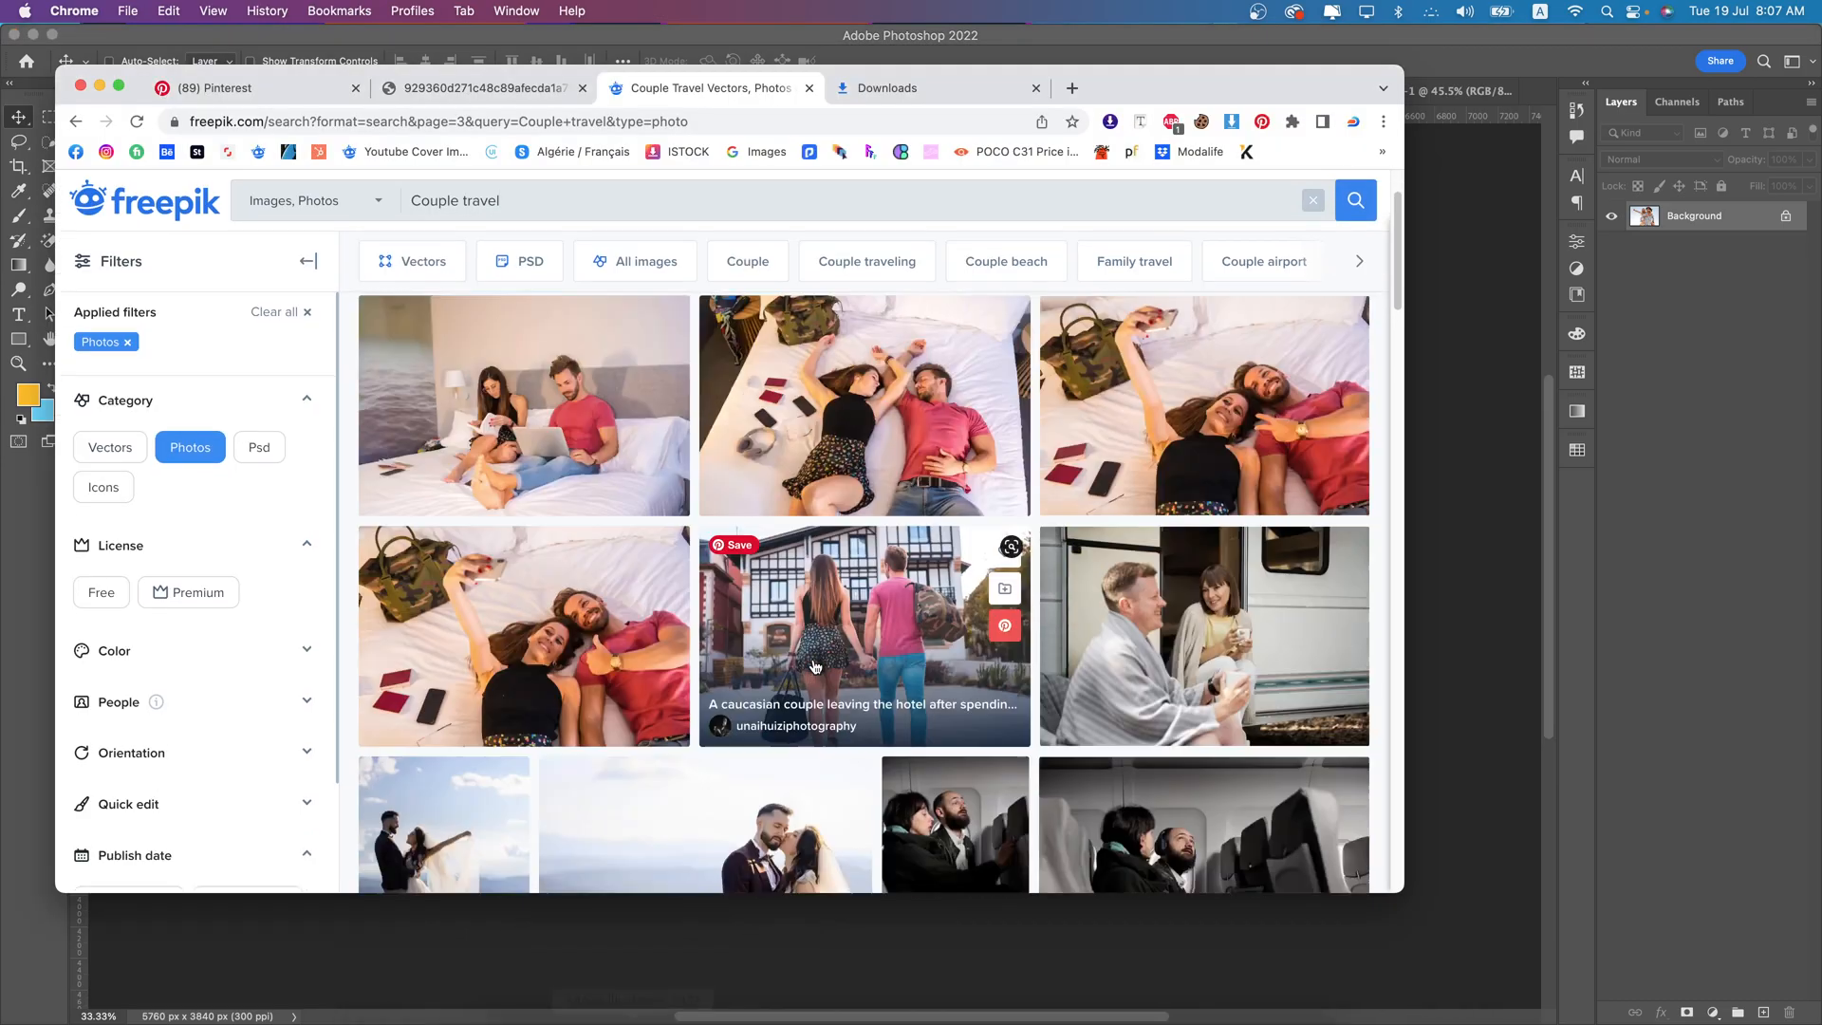
scroll(814, 666, down, 5)
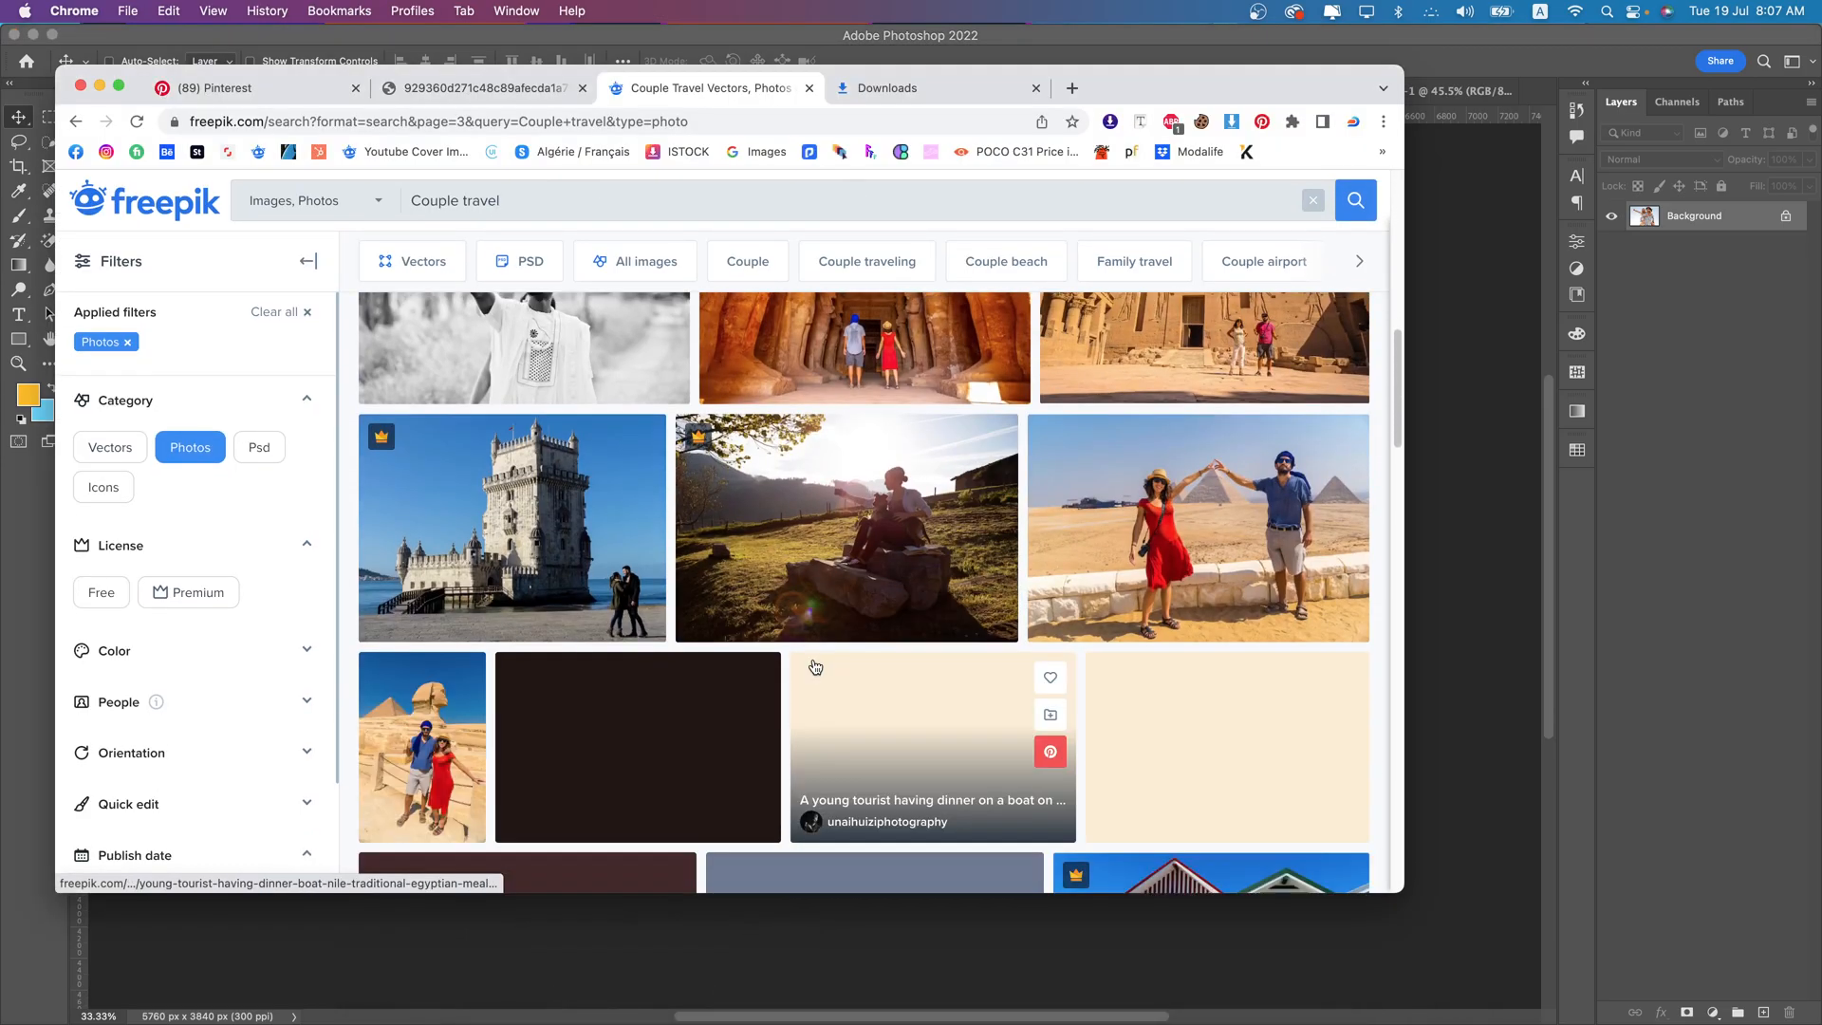
scroll(814, 666, down, 4)
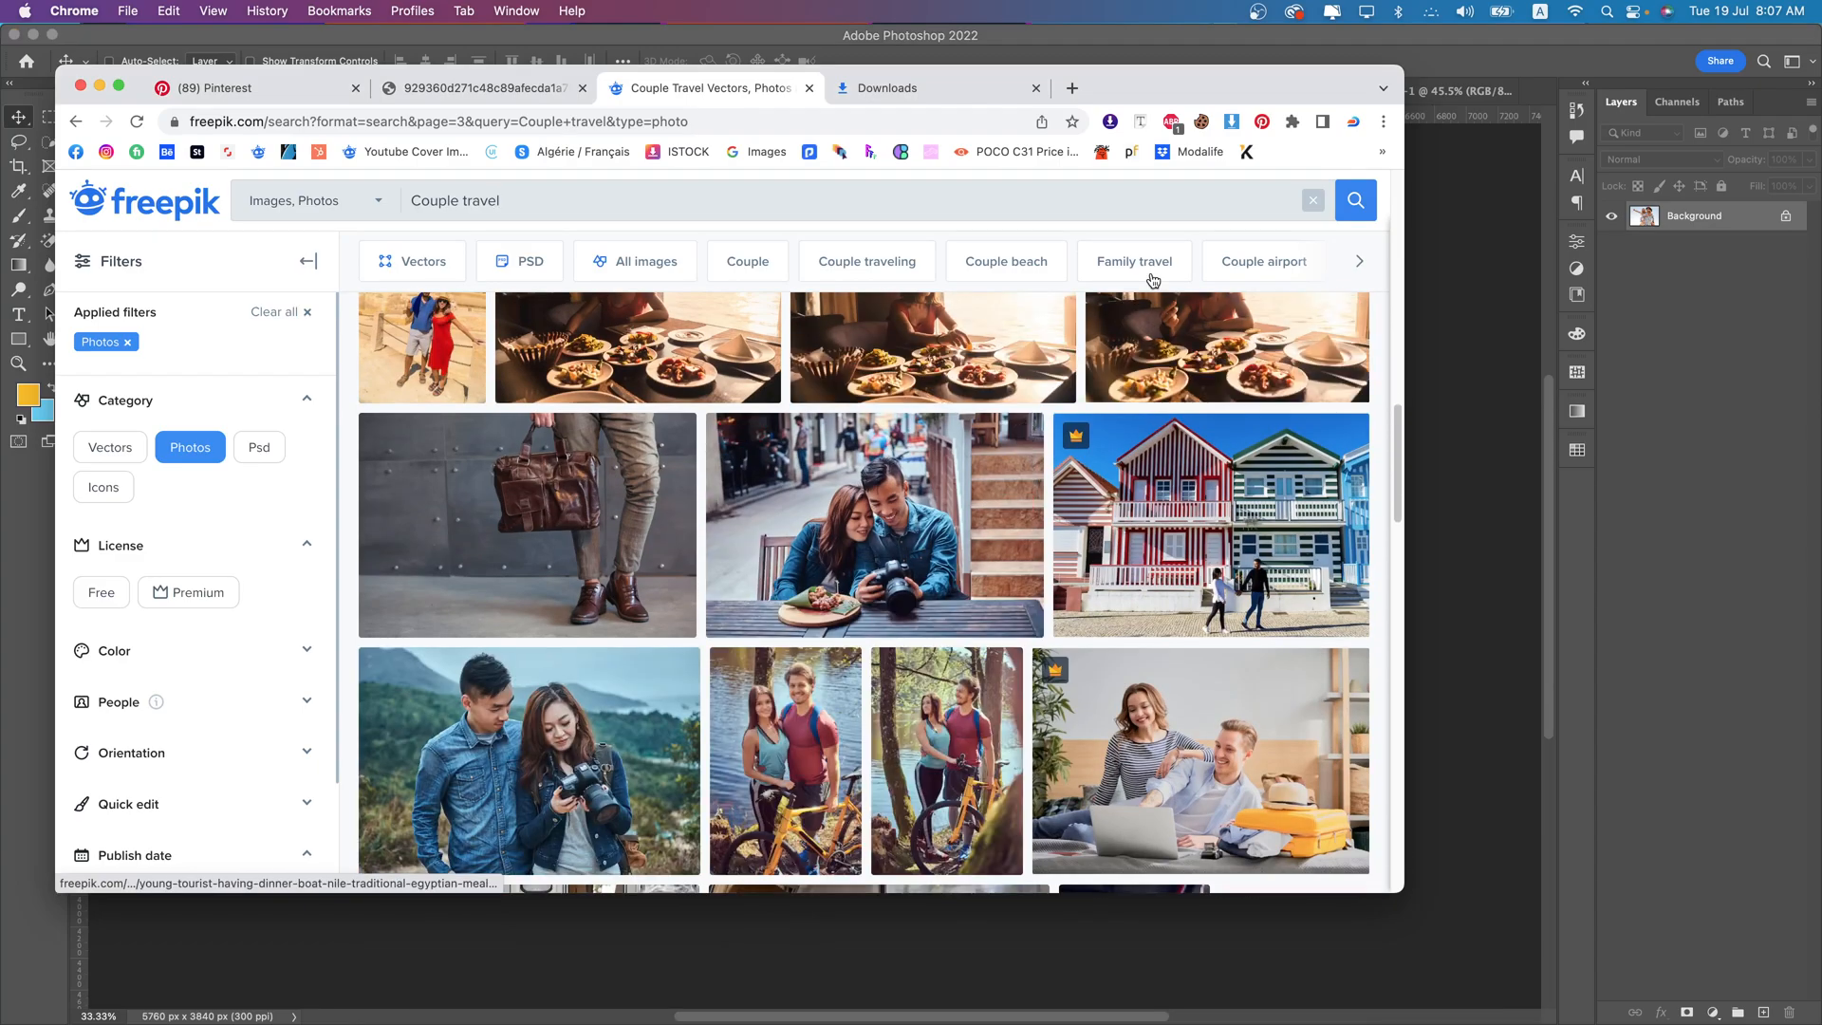
click(1354, 200)
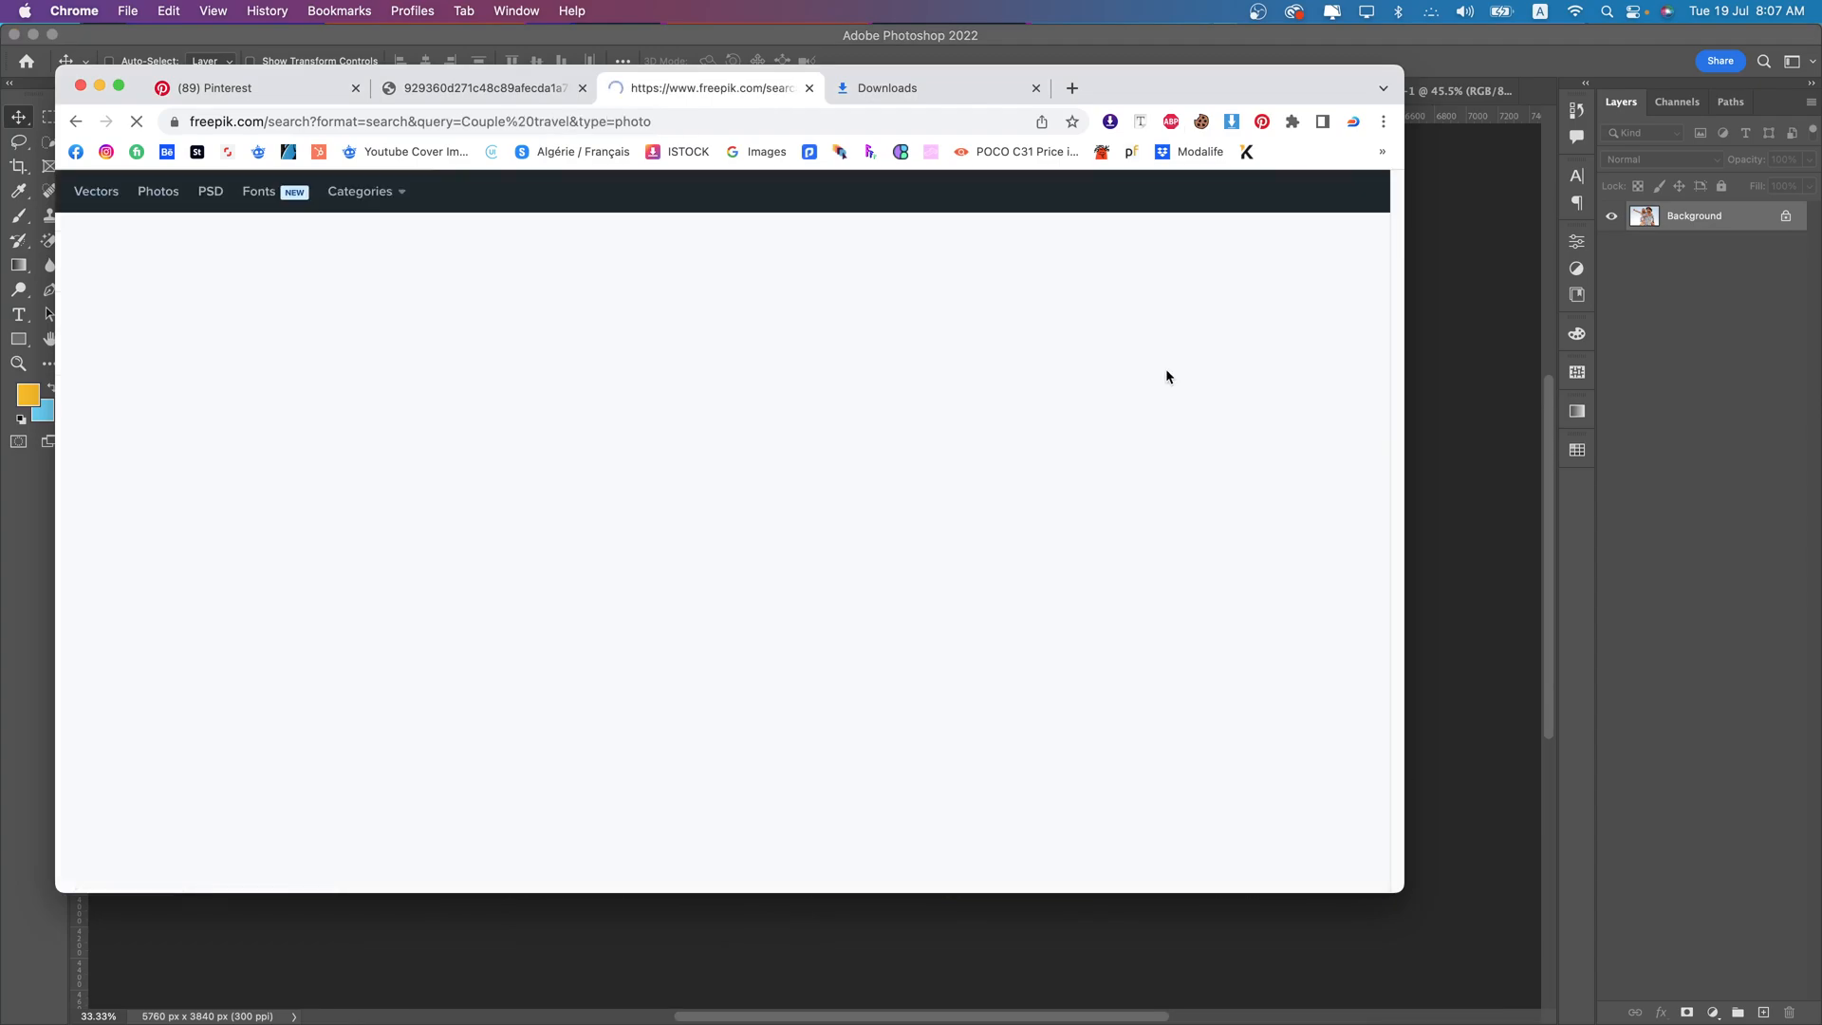
- Find the photo "Side view of smiley tourist couple with plane tickets and passports" in the Freepik results and download it
scroll(930, 531, down, 5)
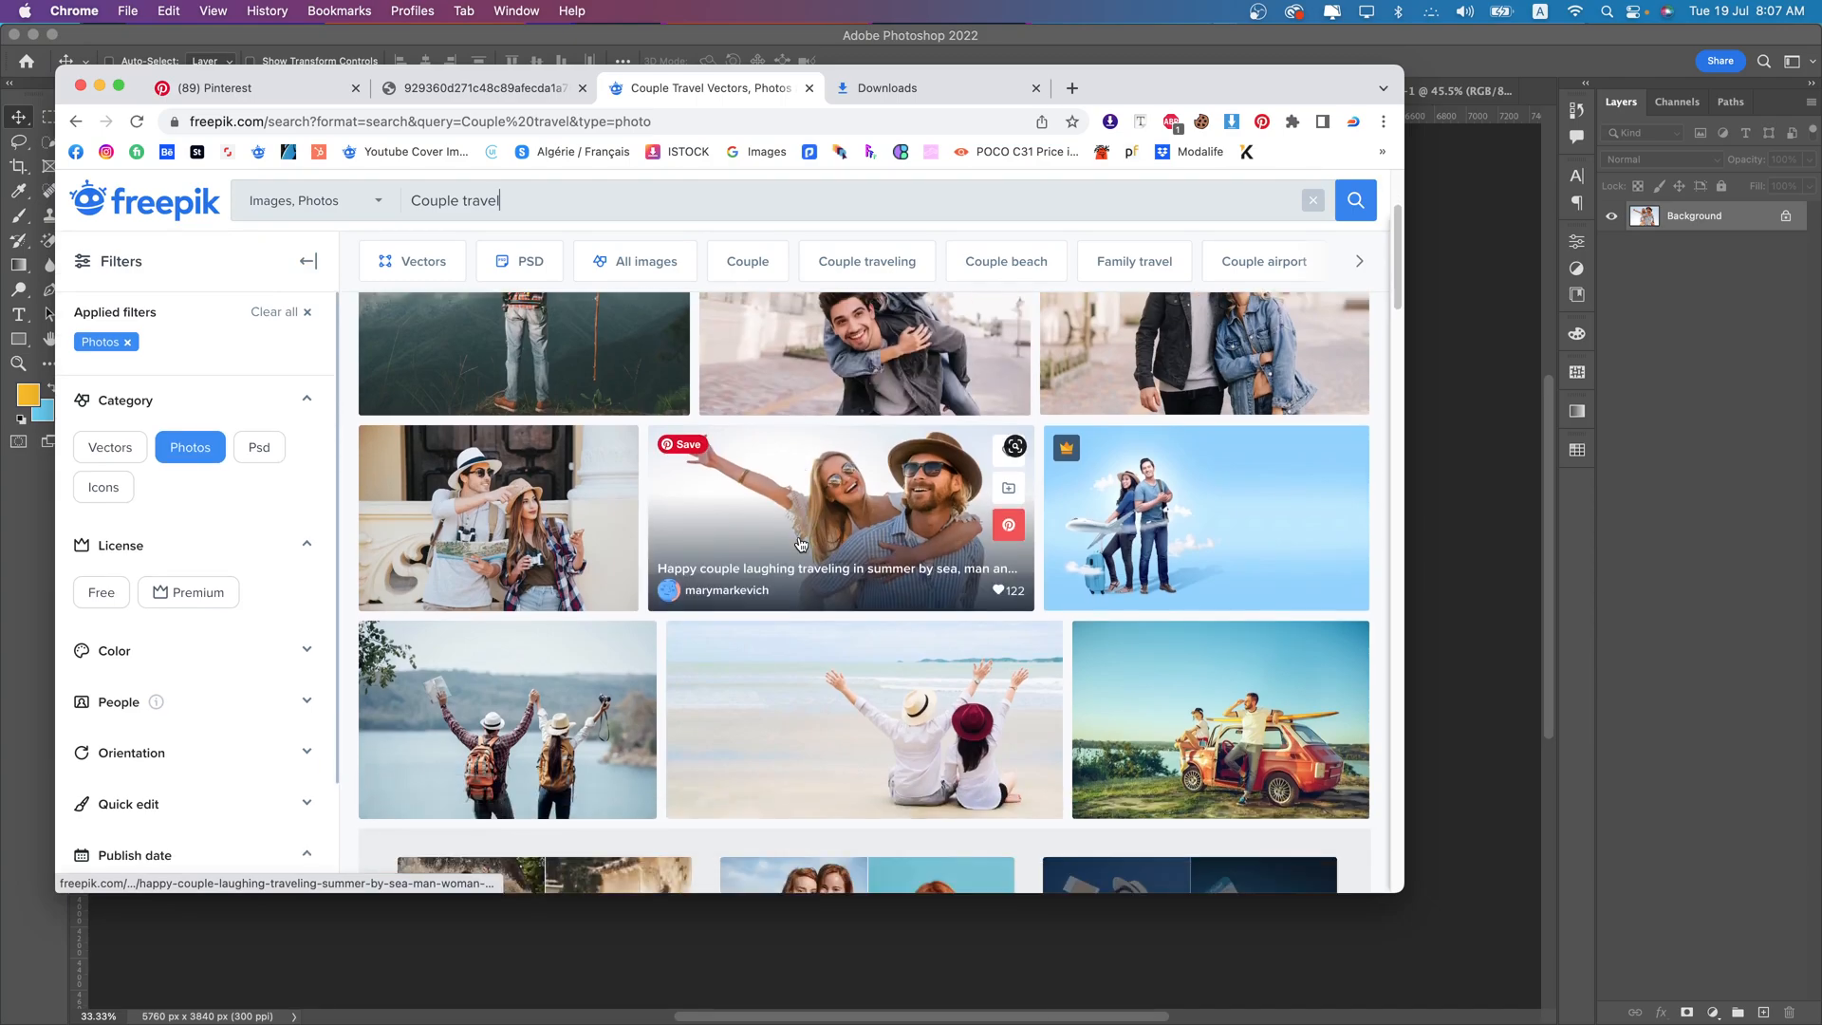
scroll(642, 586, down, 5)
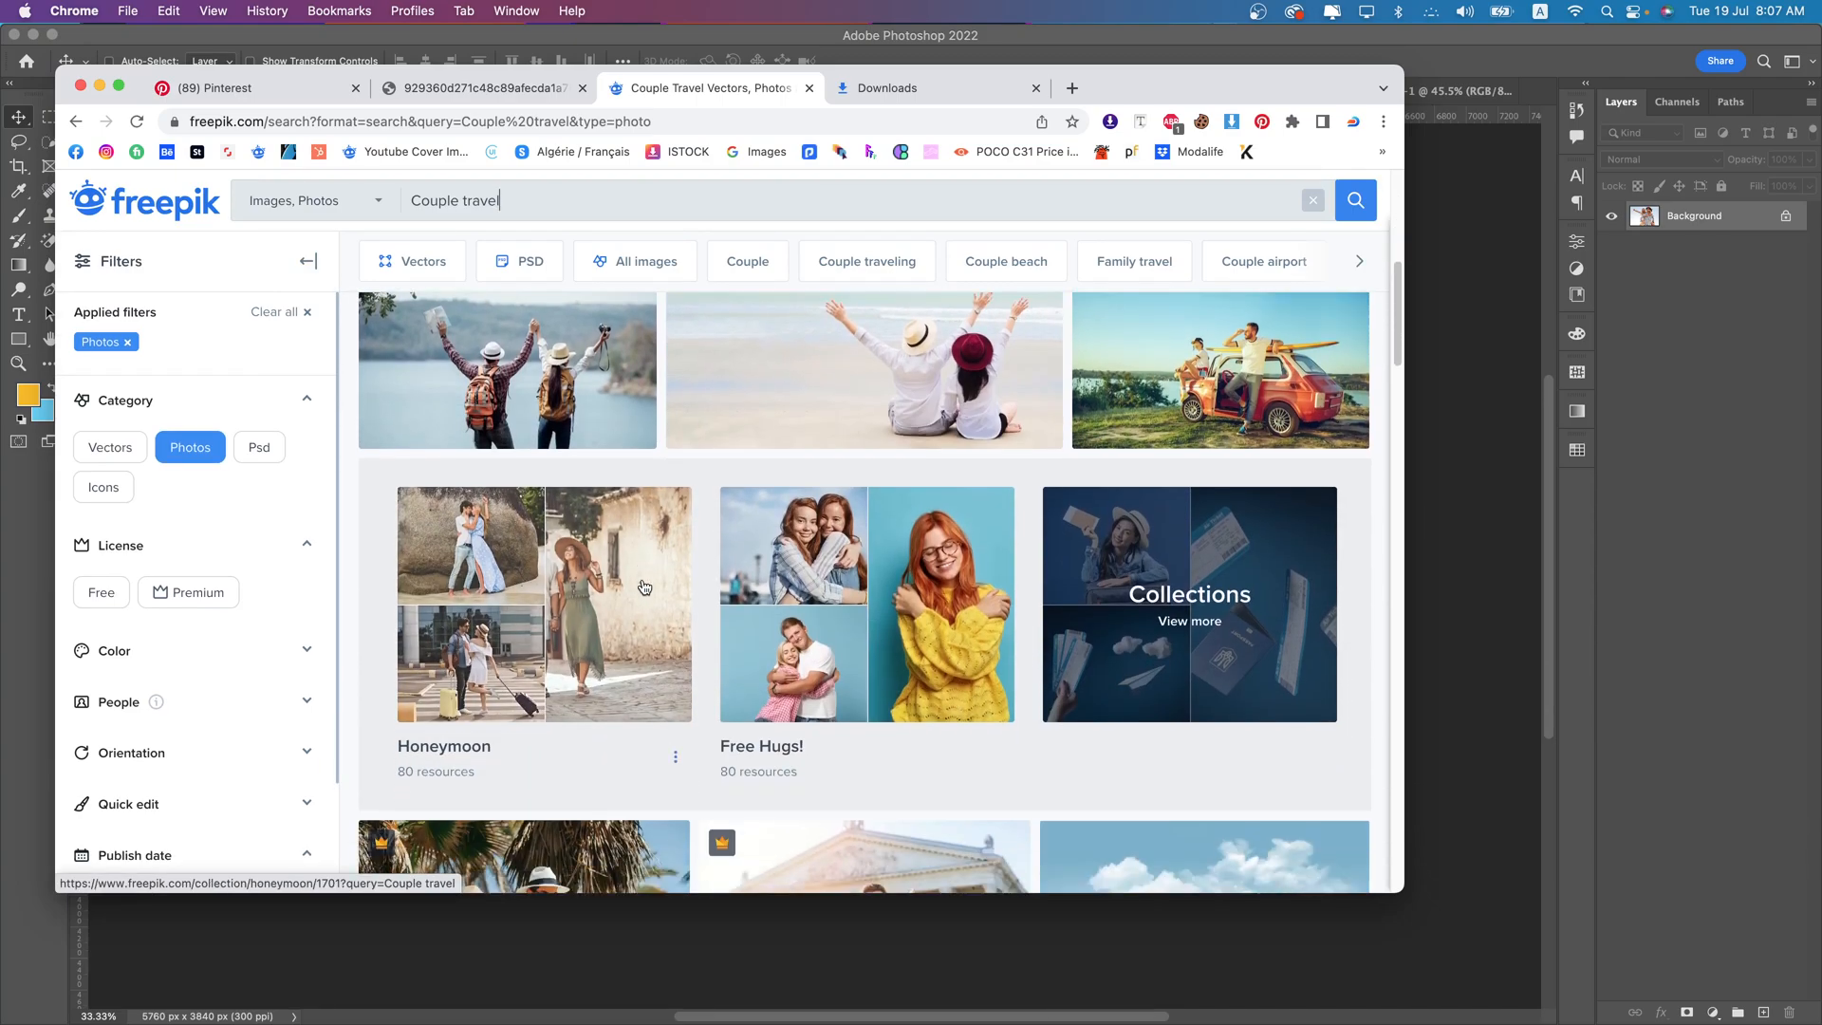
scroll(642, 586, down, 4)
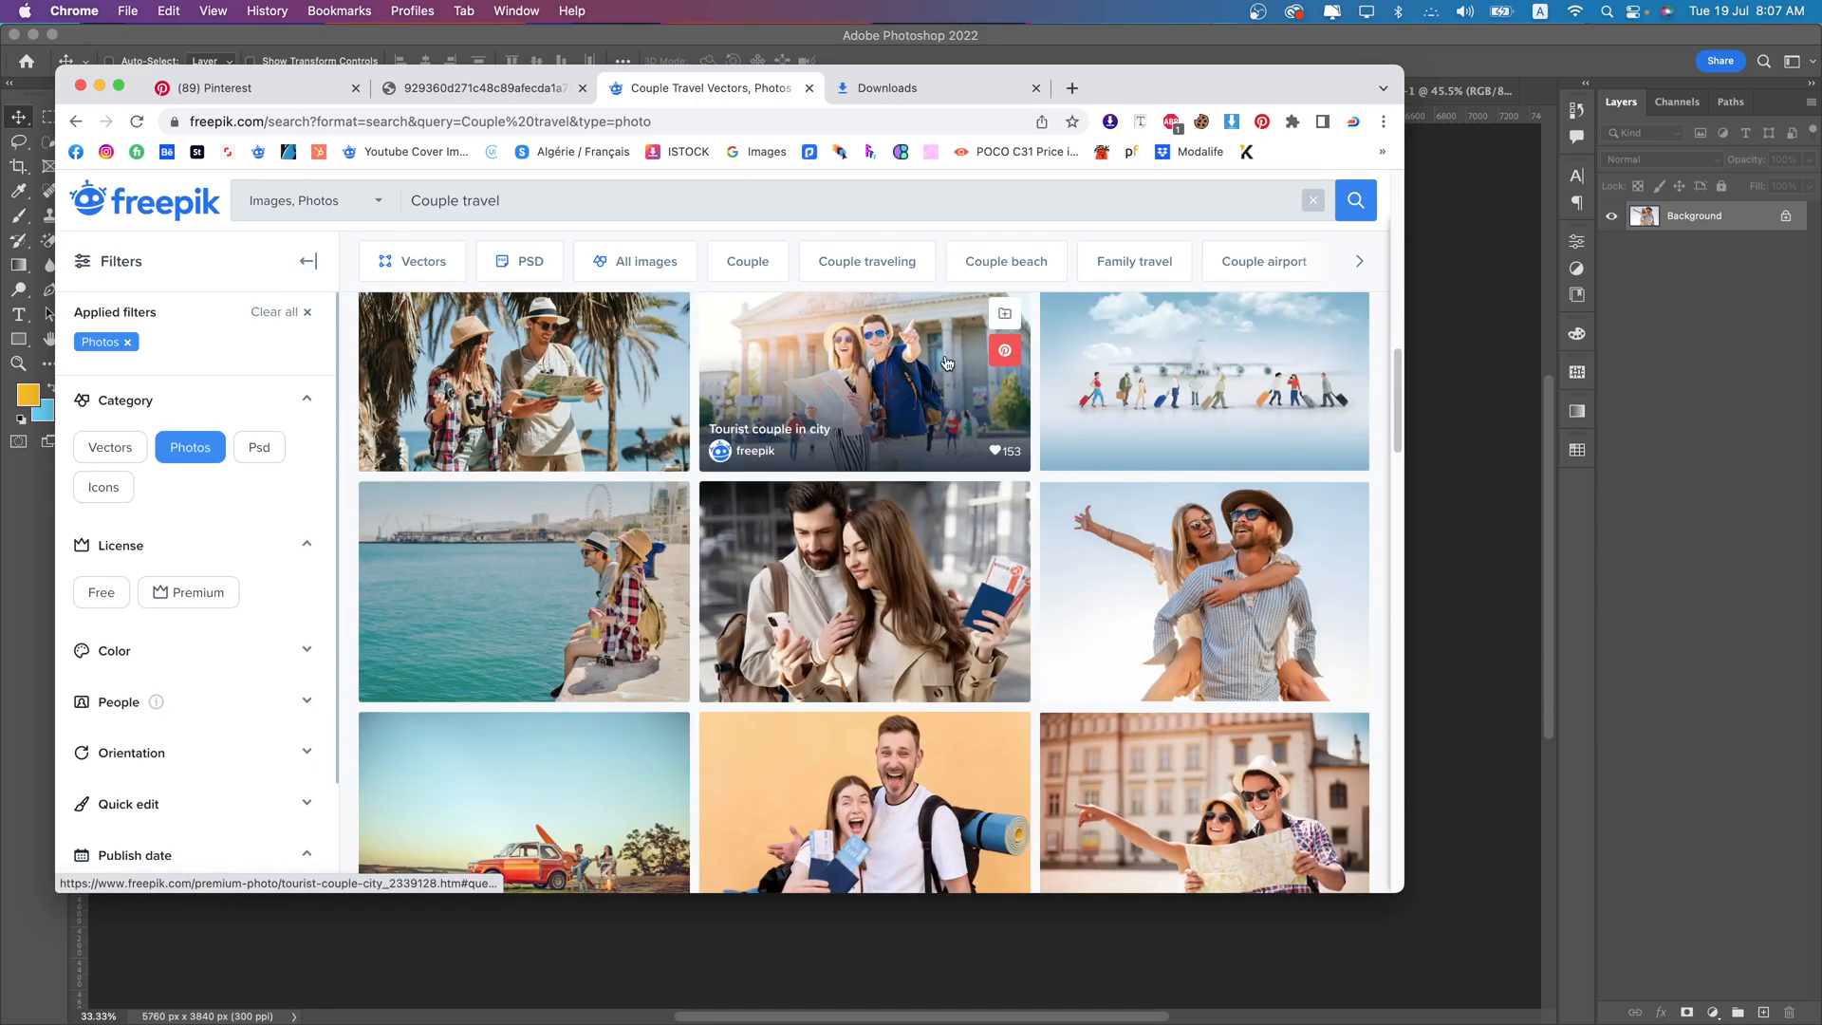
scroll(902, 531, down, 1)
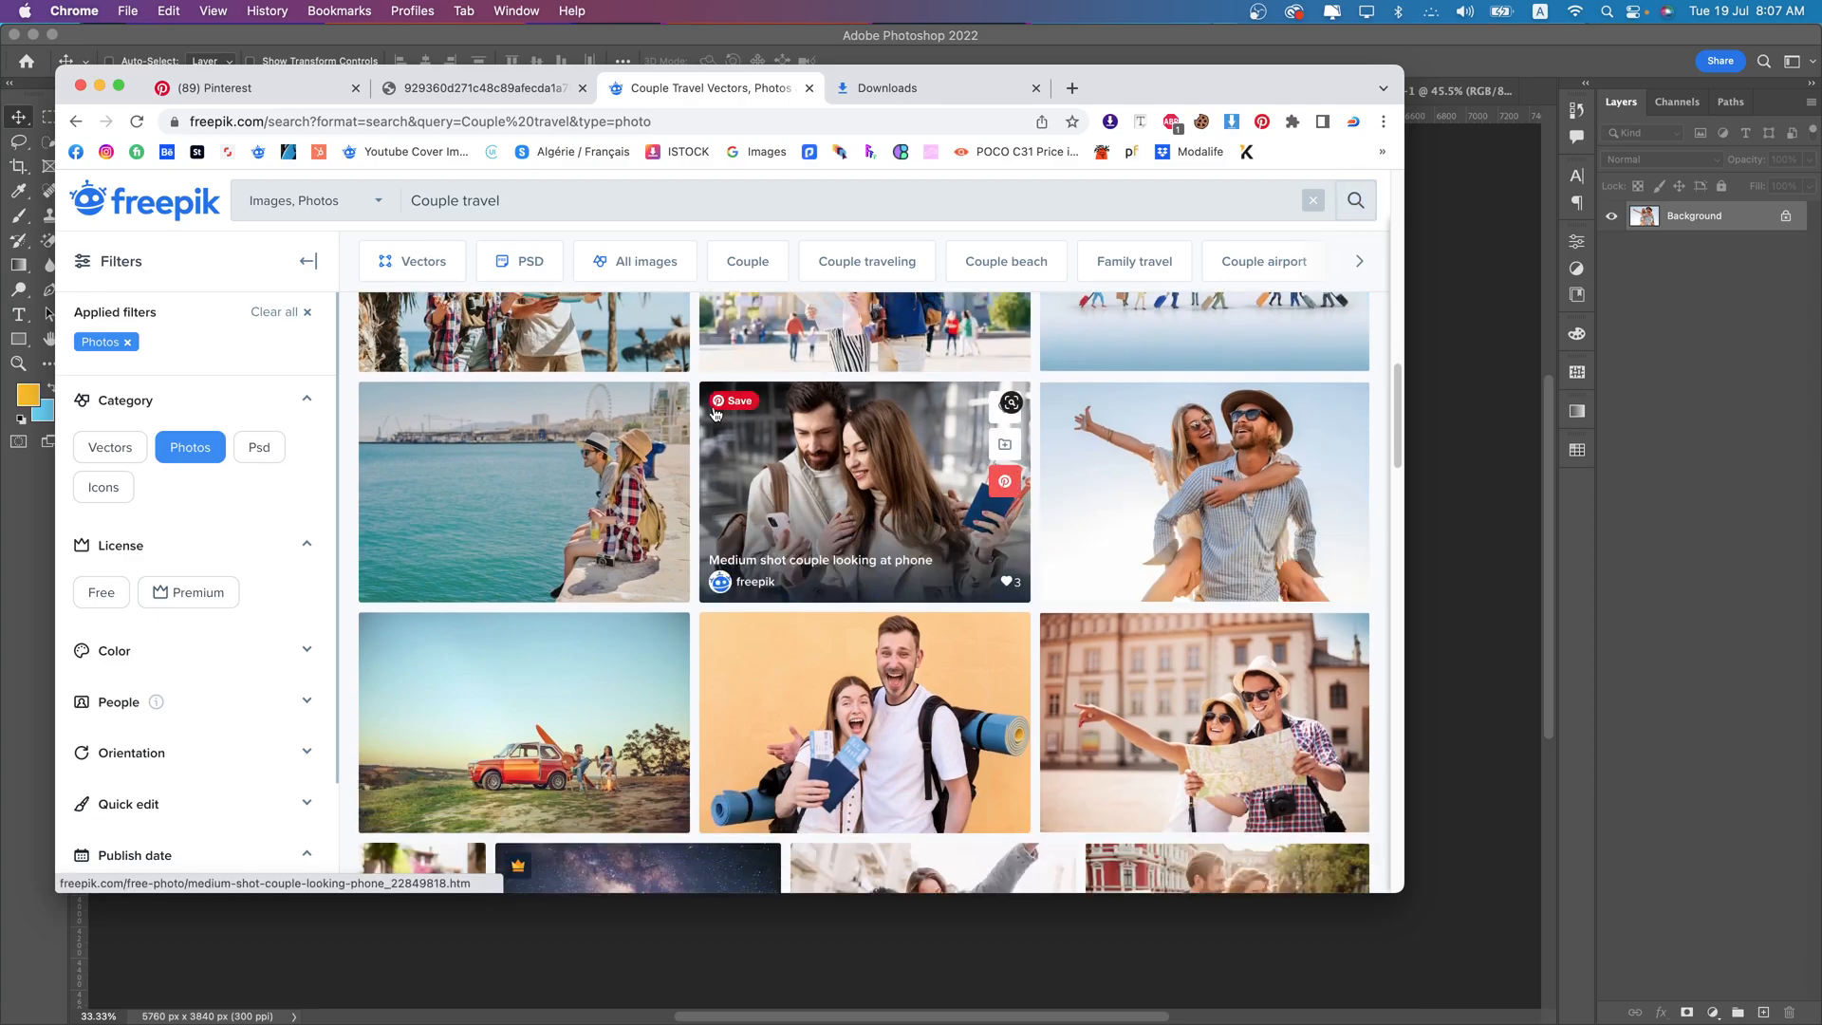
click(903, 748)
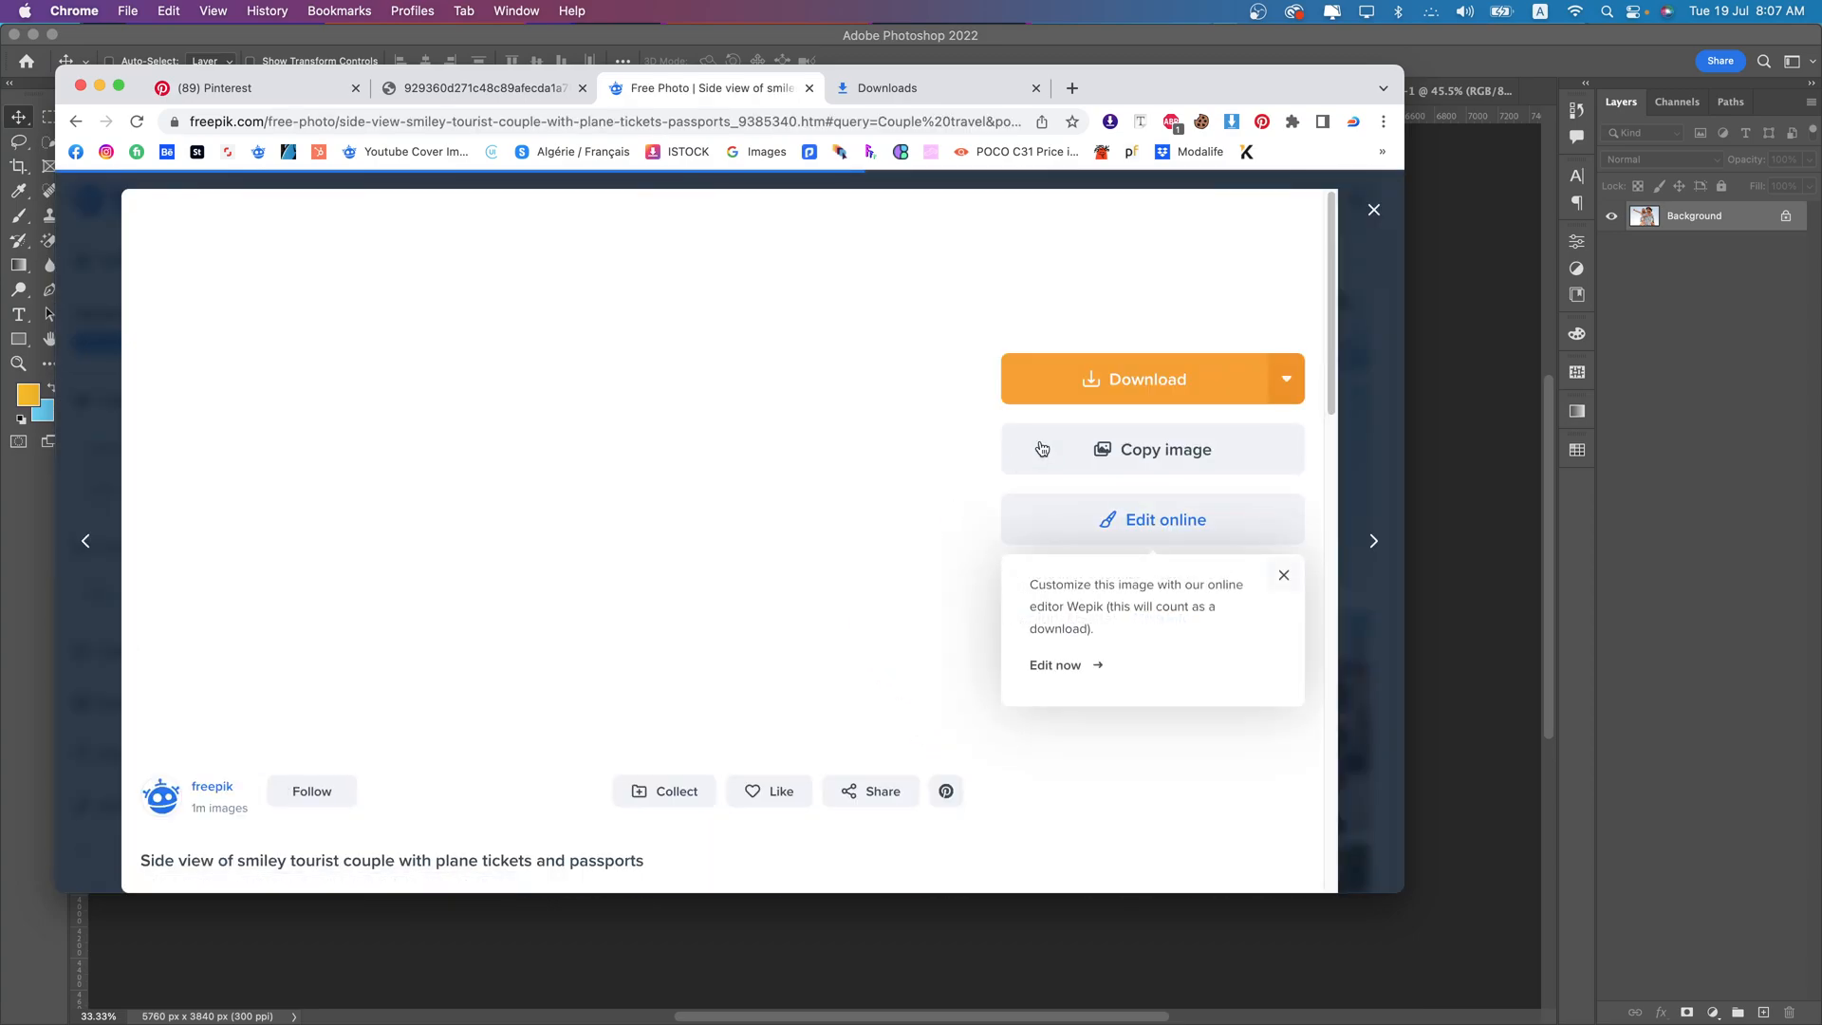
scroll(616, 588, down, 3)
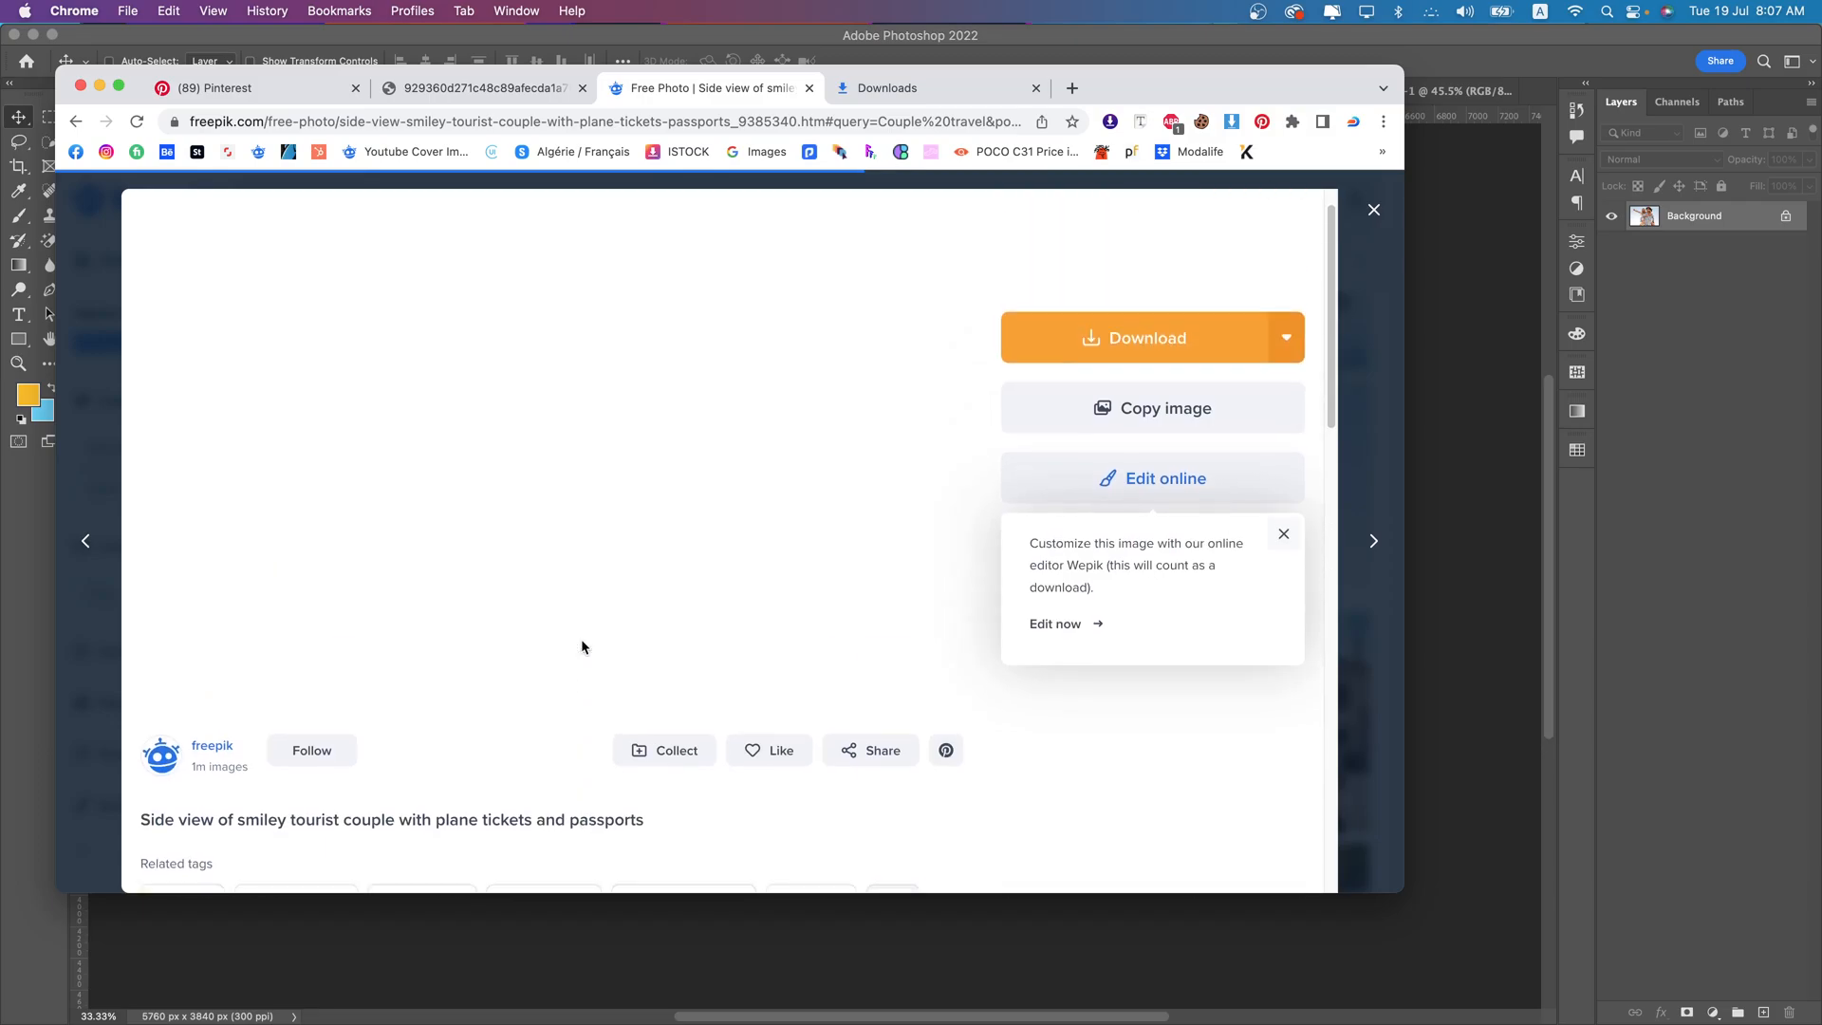
scroll(582, 641, up, 3)
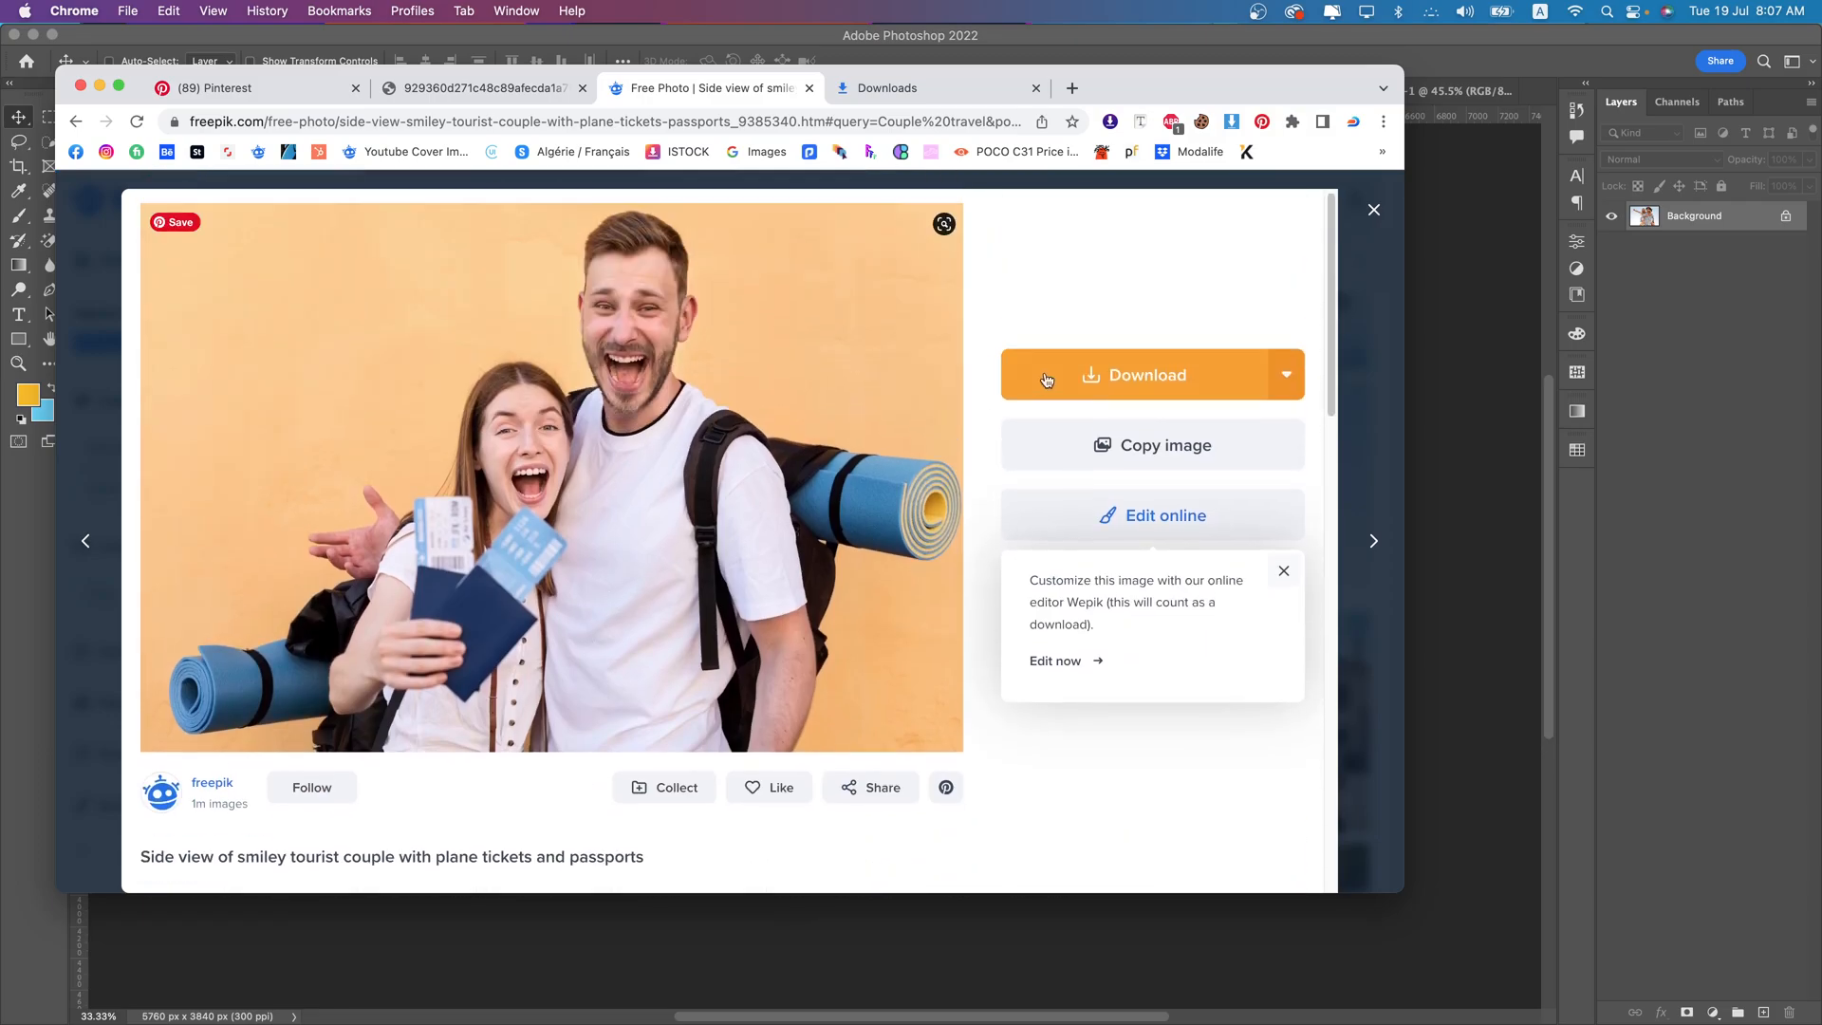
click(1159, 384)
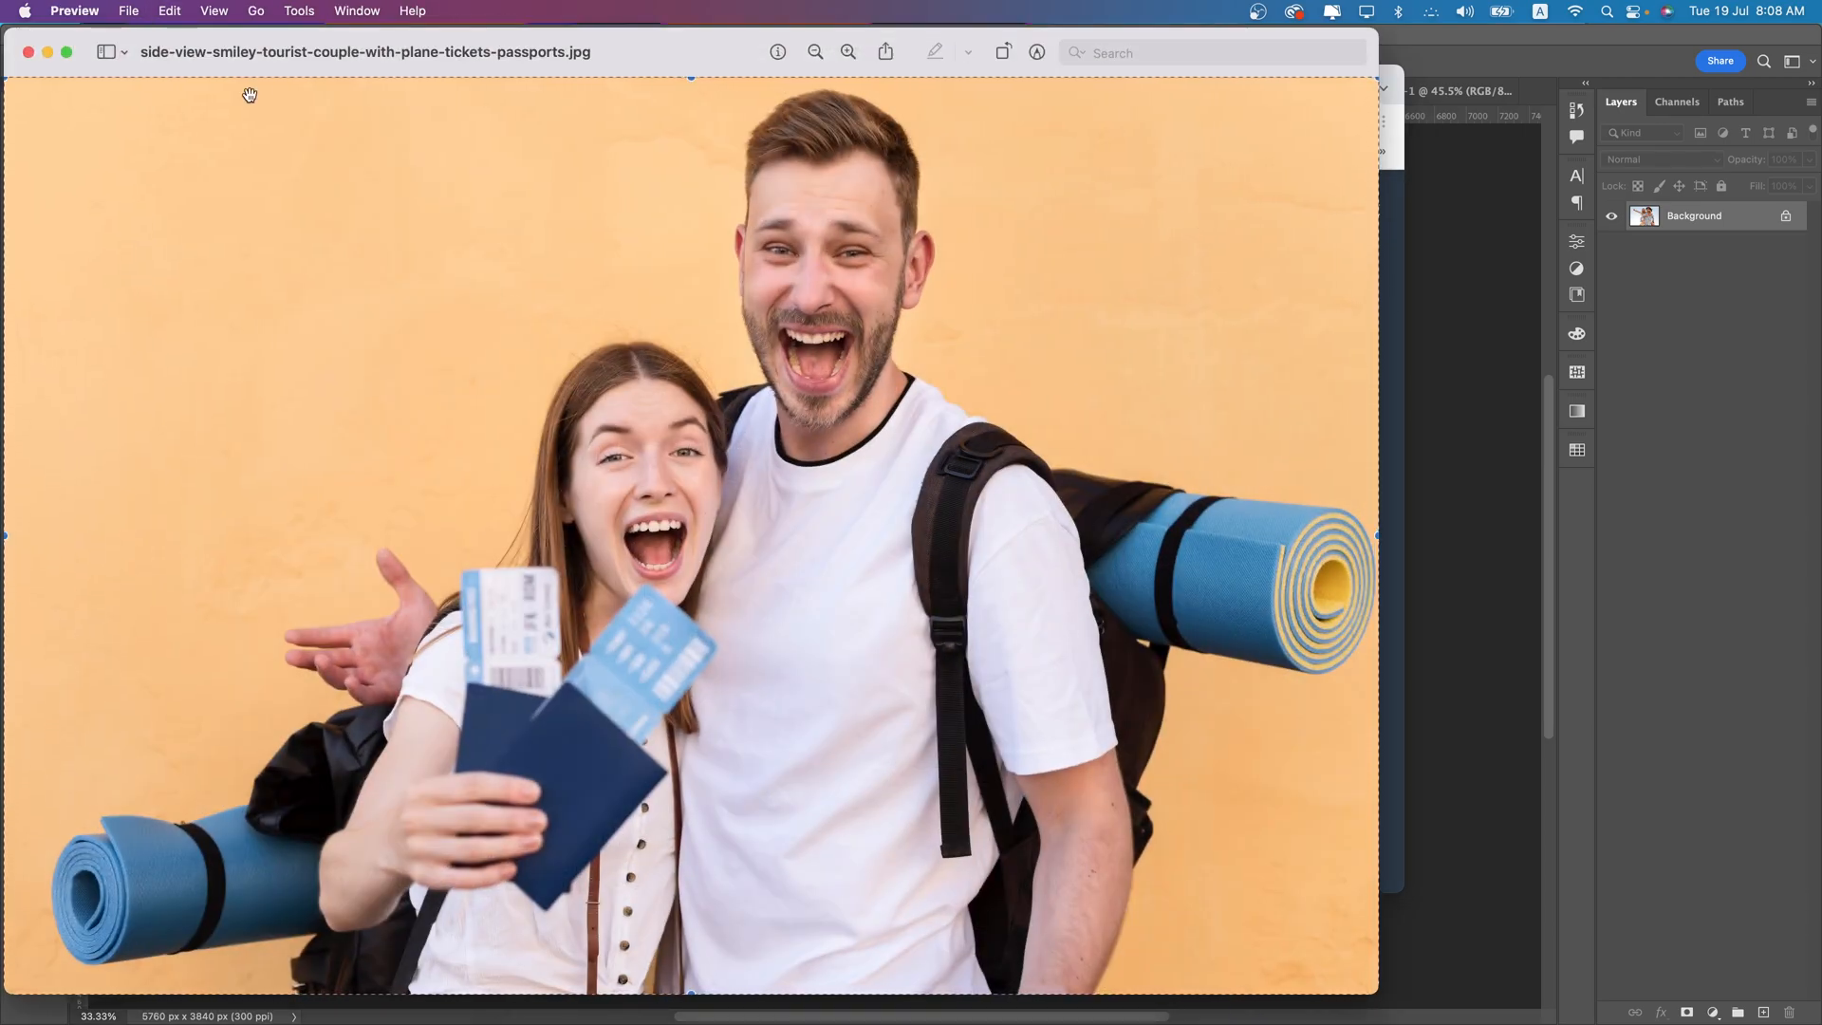
- Close the image preview, locate the downloaded tourist couple photo in Finder and open it in Photoshop
click(29, 52)
click(1382, 121)
click(1232, 268)
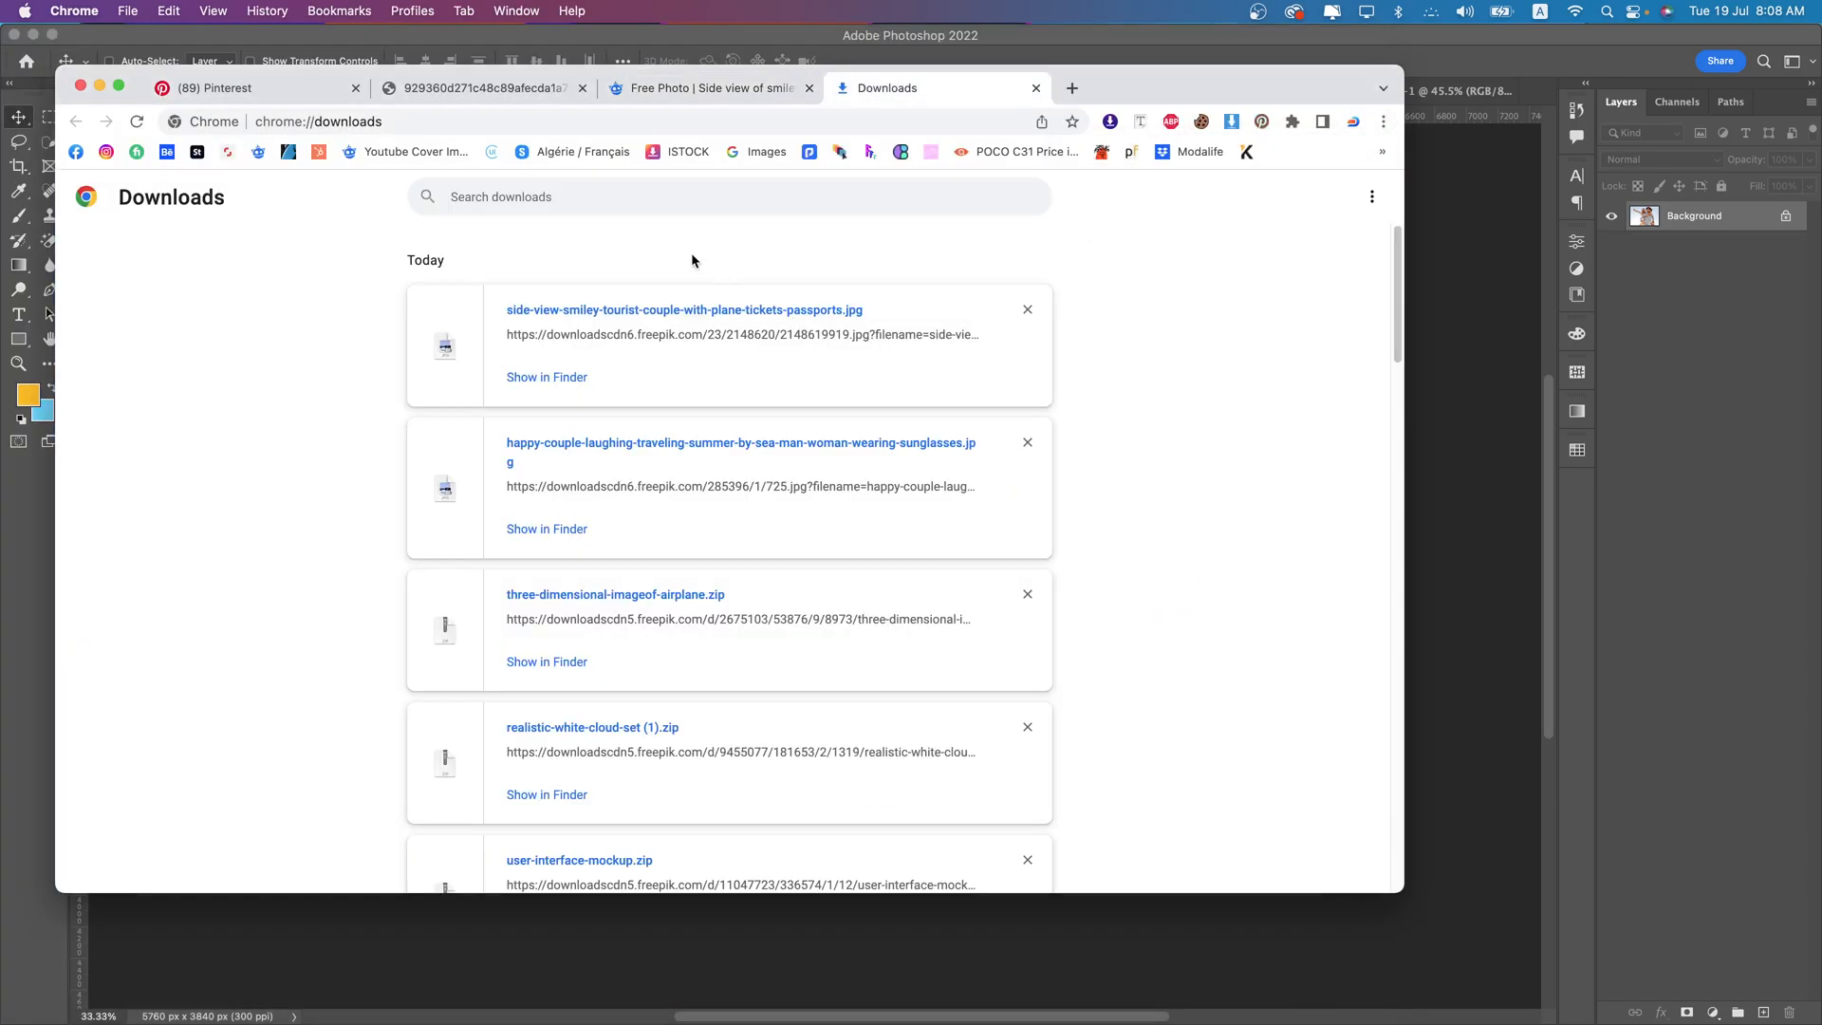
click(569, 380)
right_click(1165, 486)
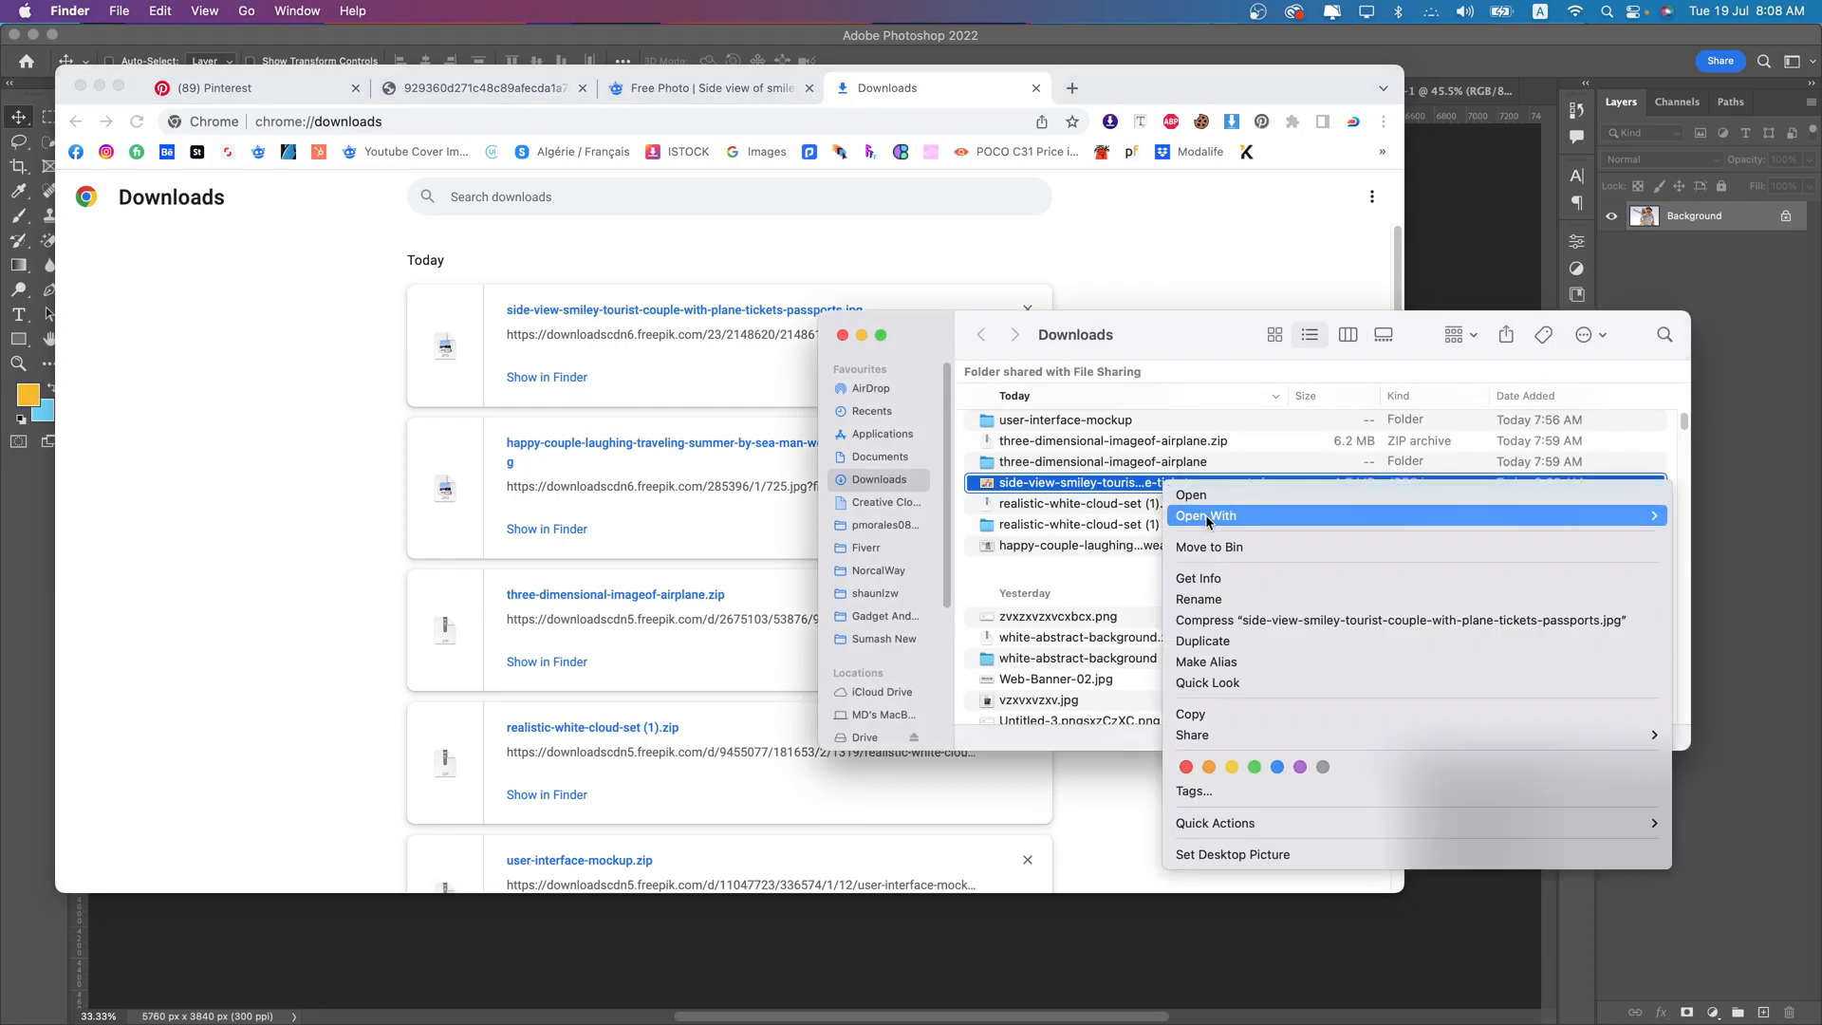
mouse_move(1181, 515)
click(1137, 567)
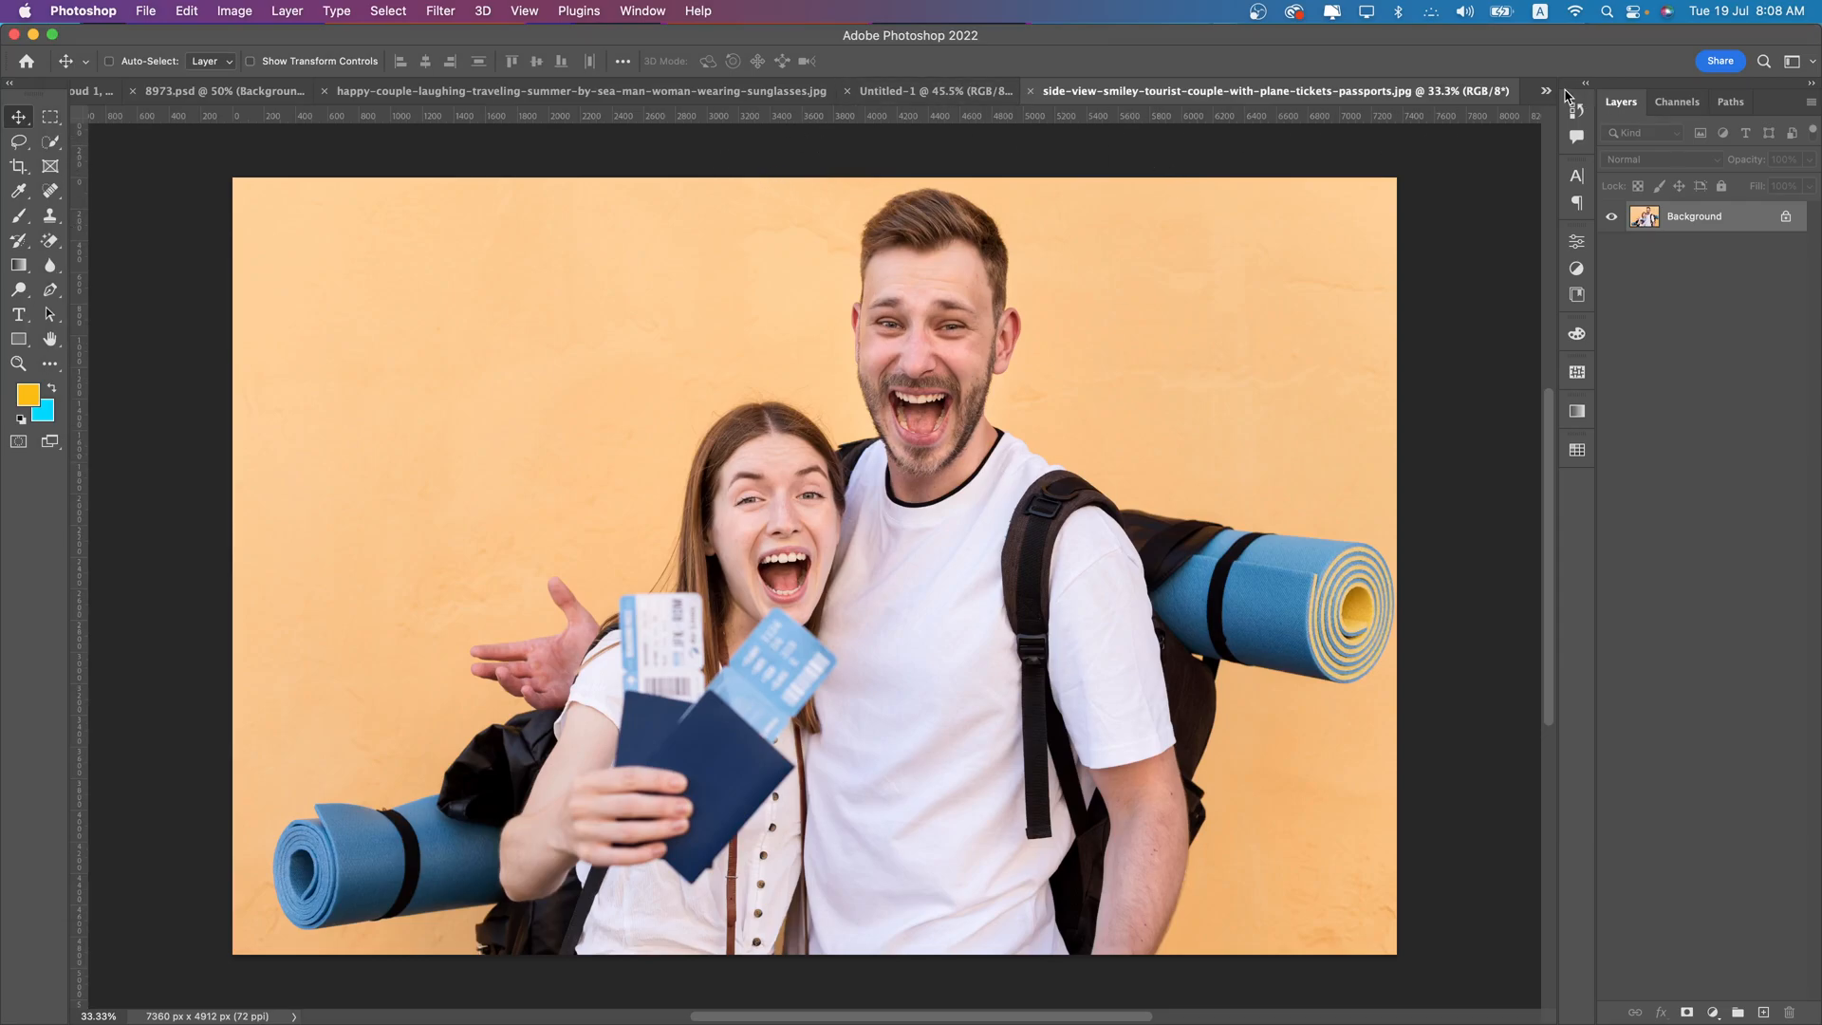
- Enter Select and Mask on the tourist couple photo and select the couple automatically with Select Subject
click(935, 91)
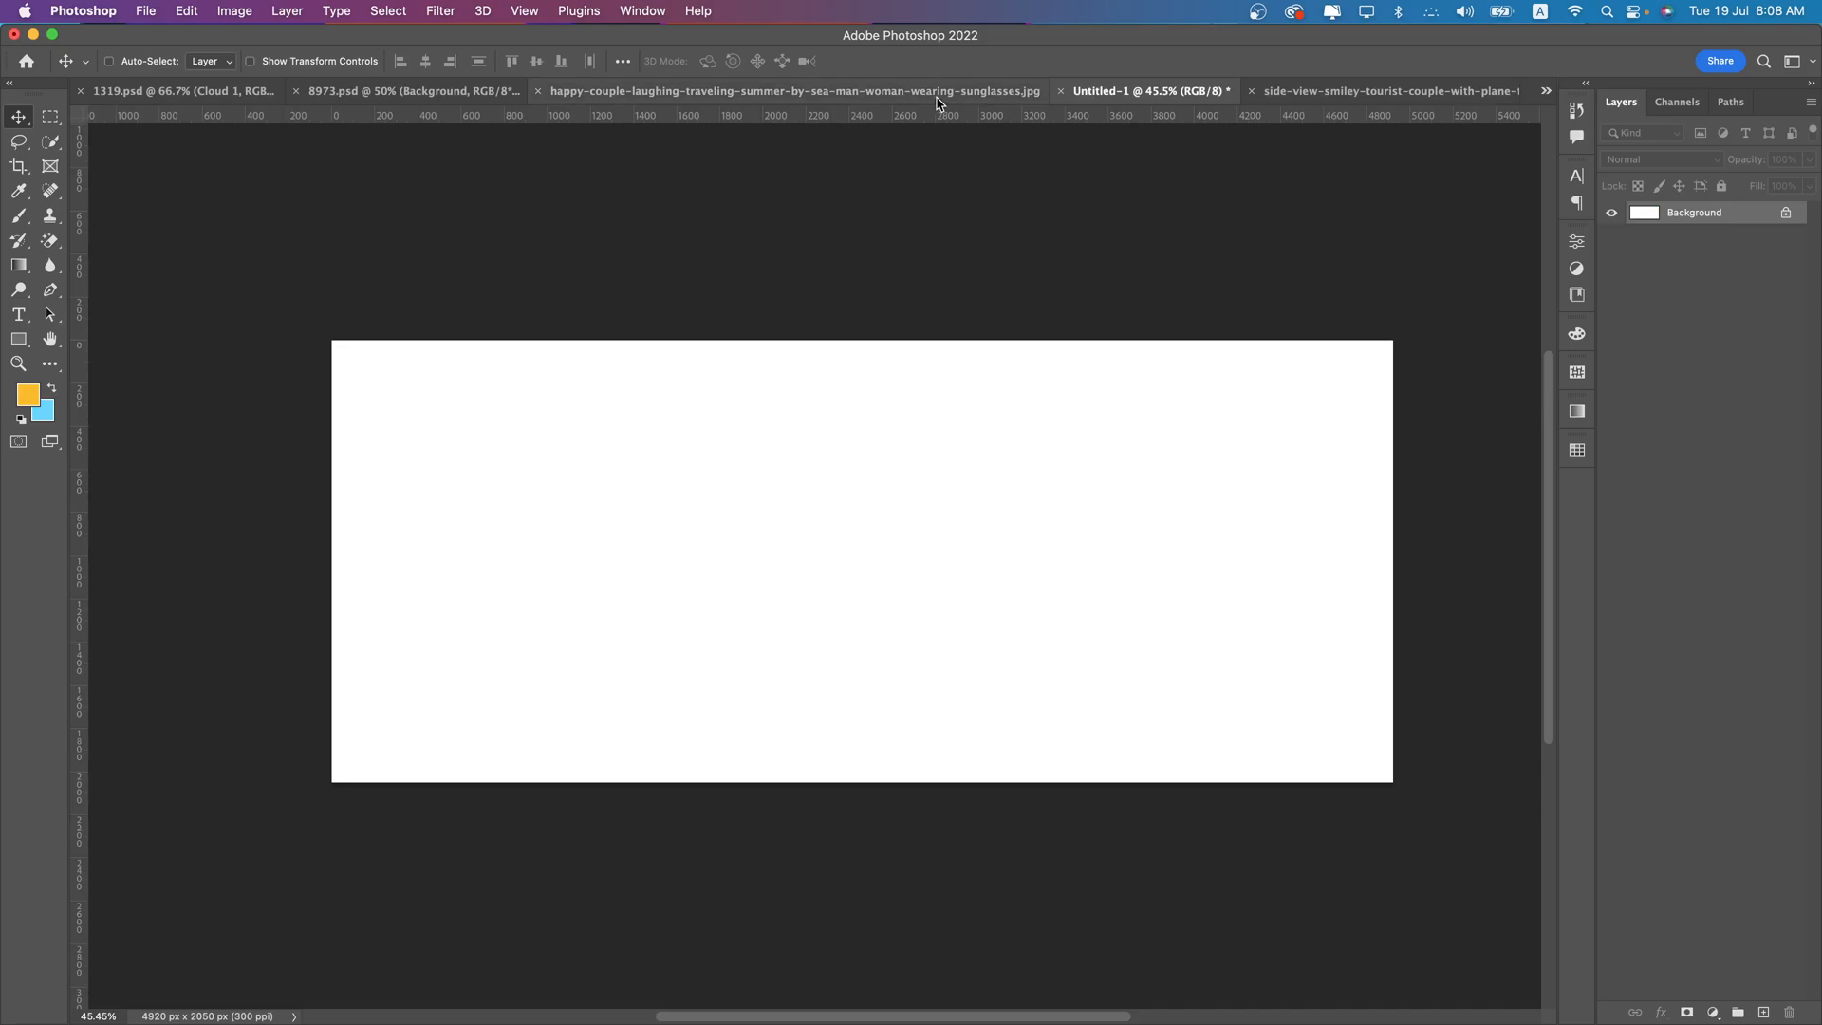
click(1338, 91)
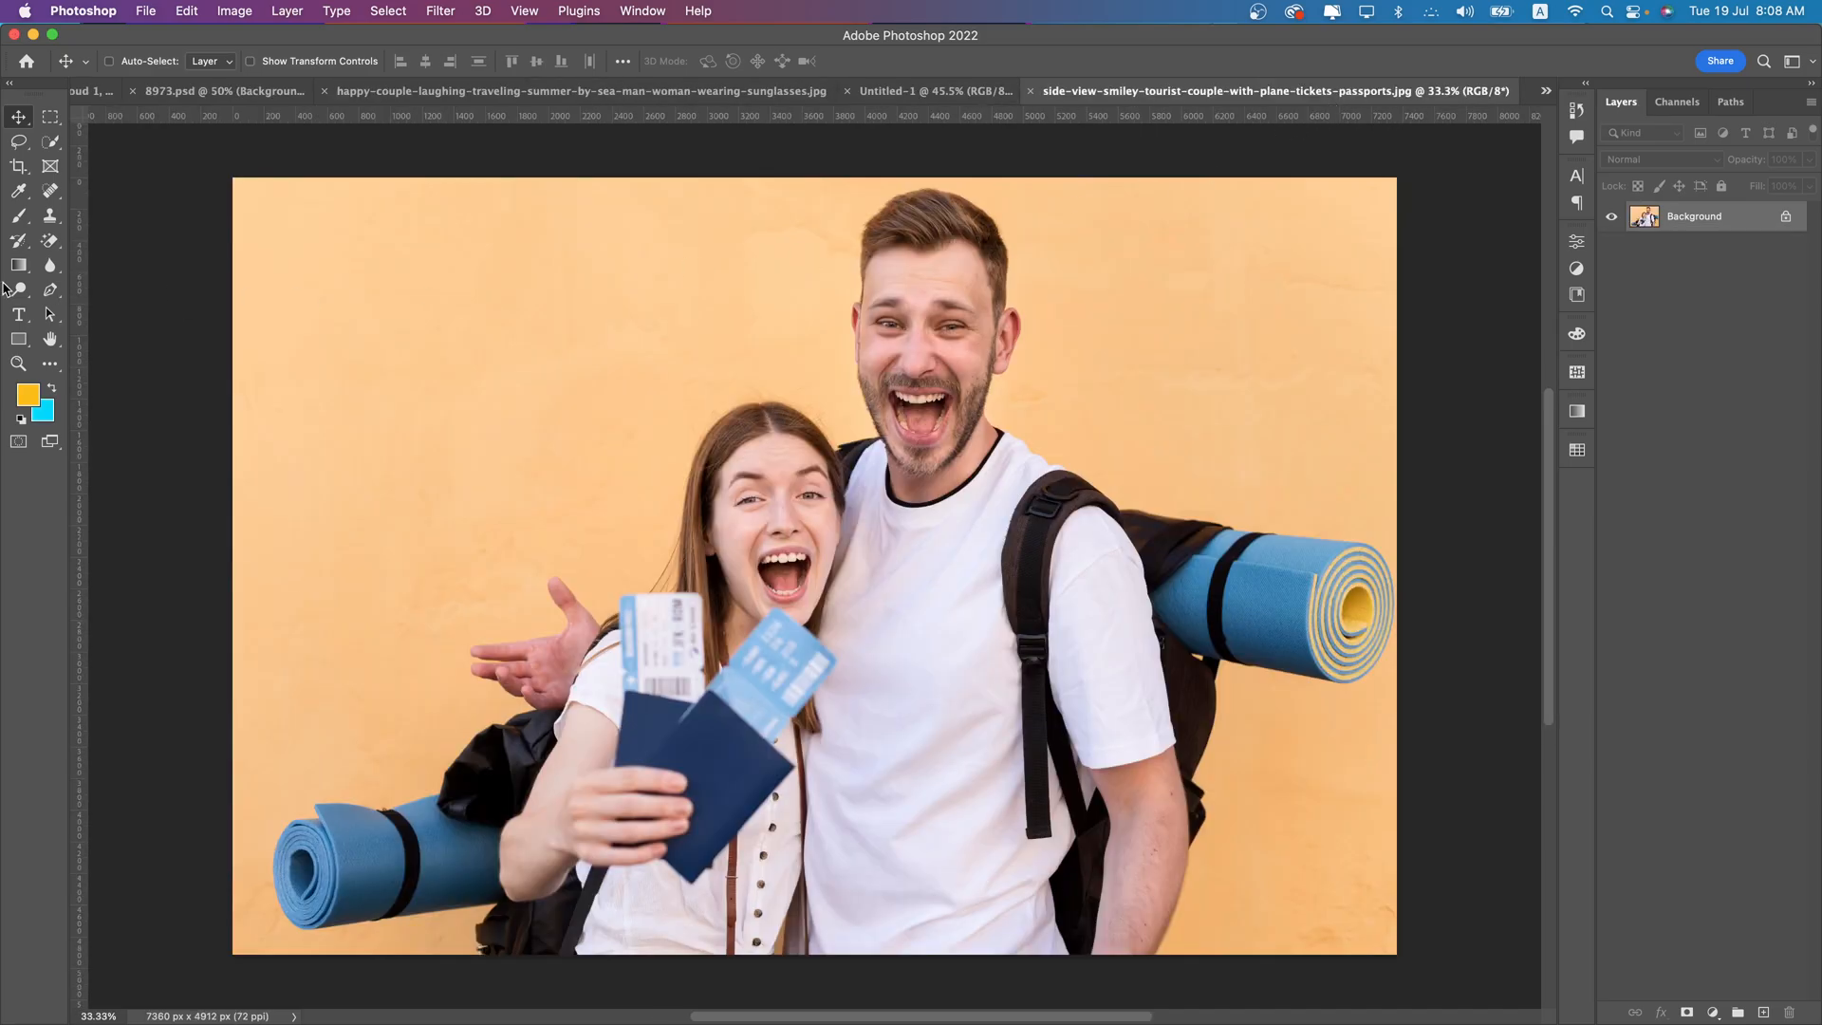
key(w)
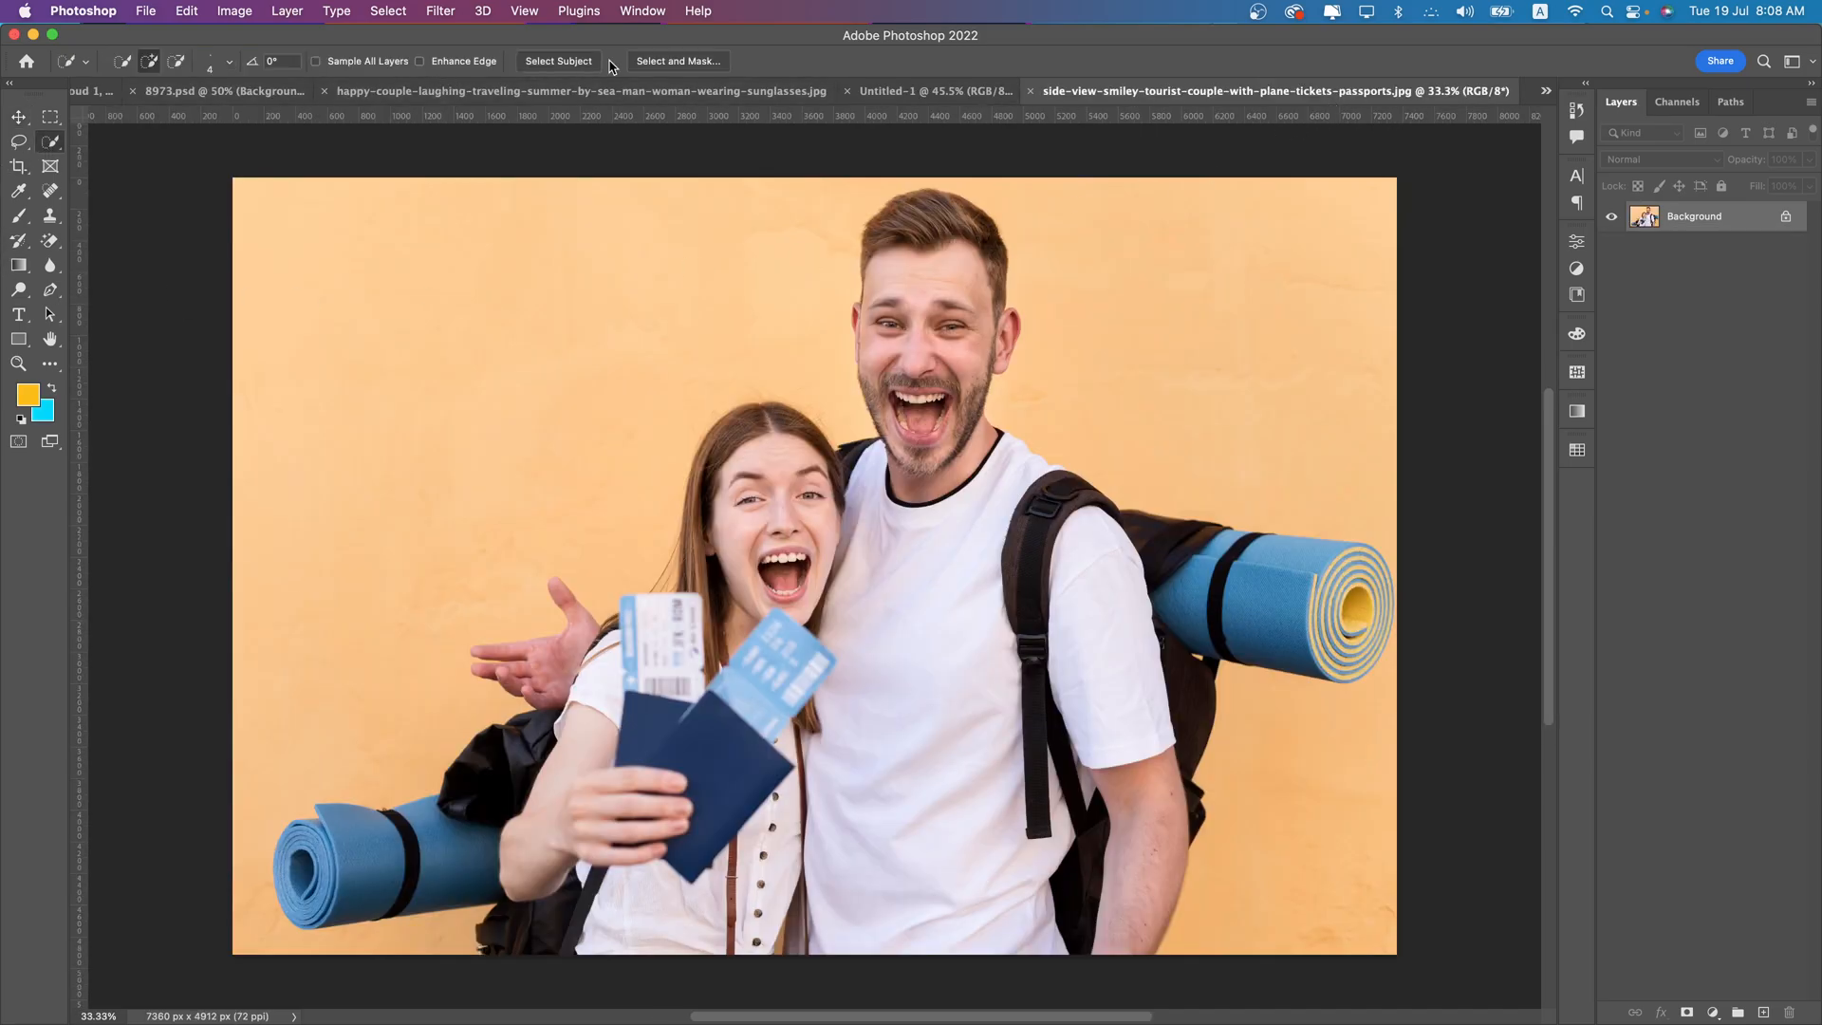
click(645, 62)
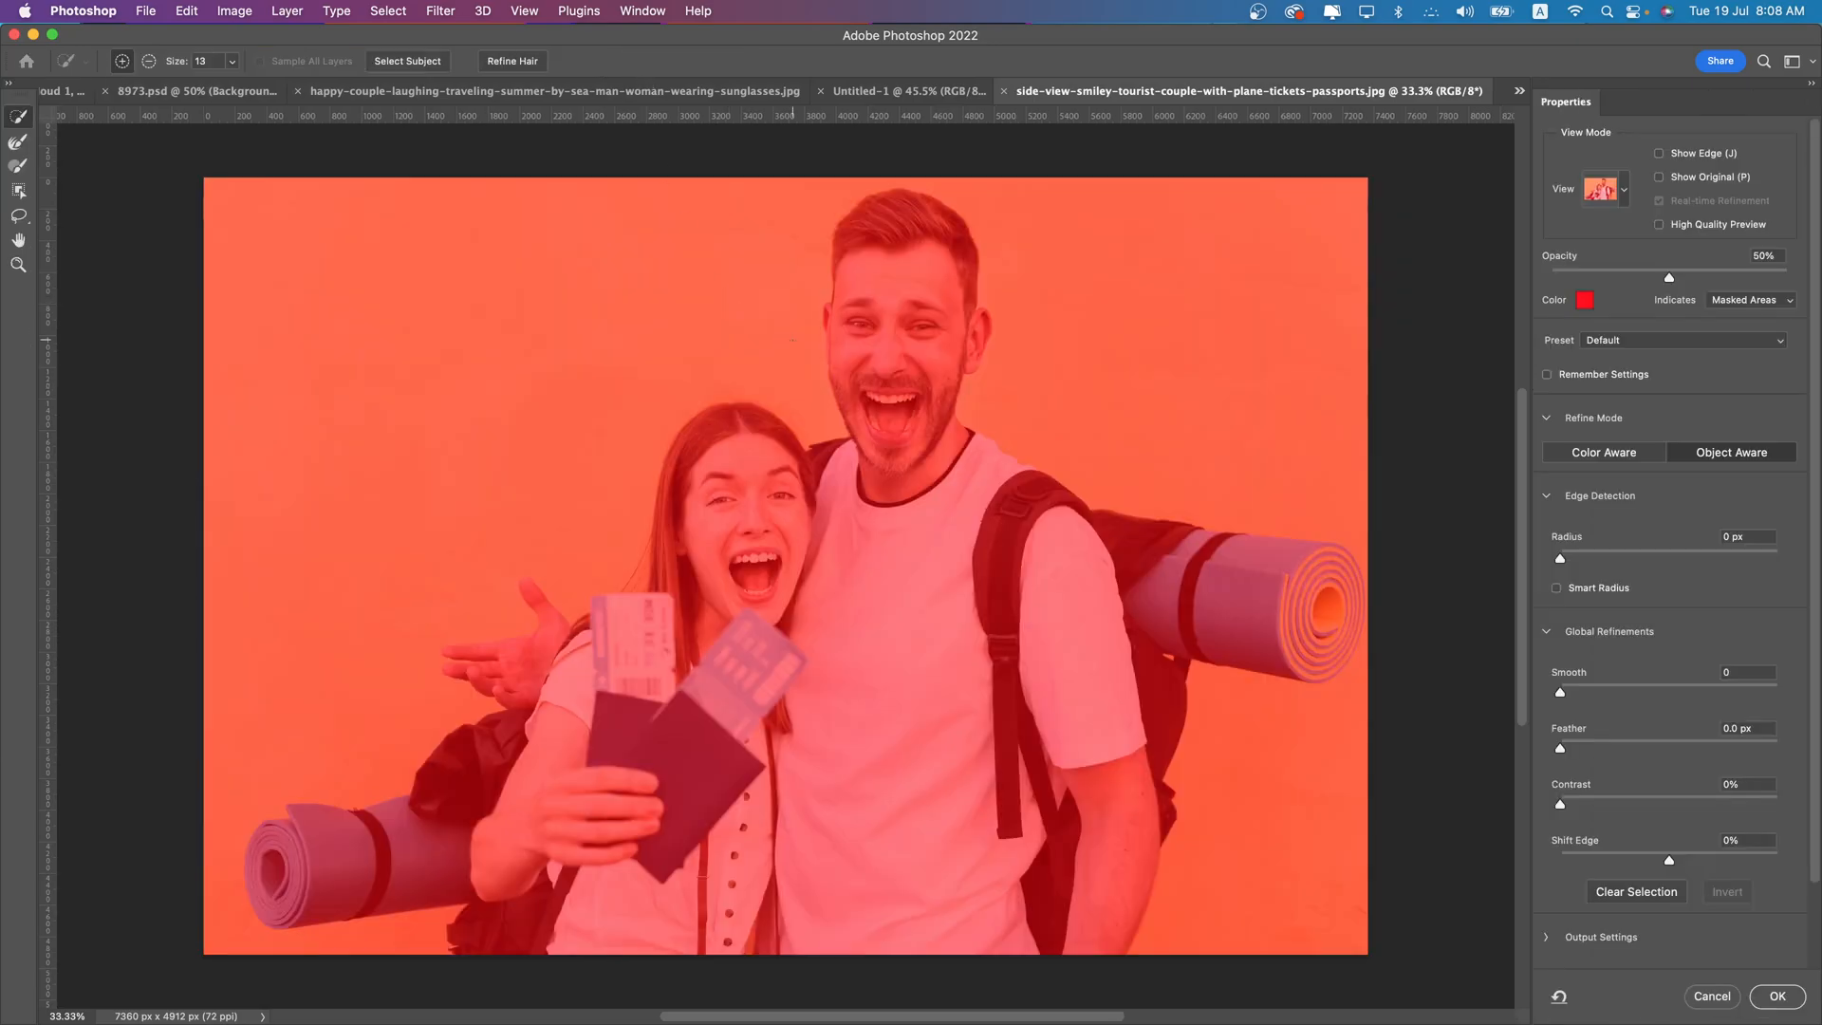
click(420, 62)
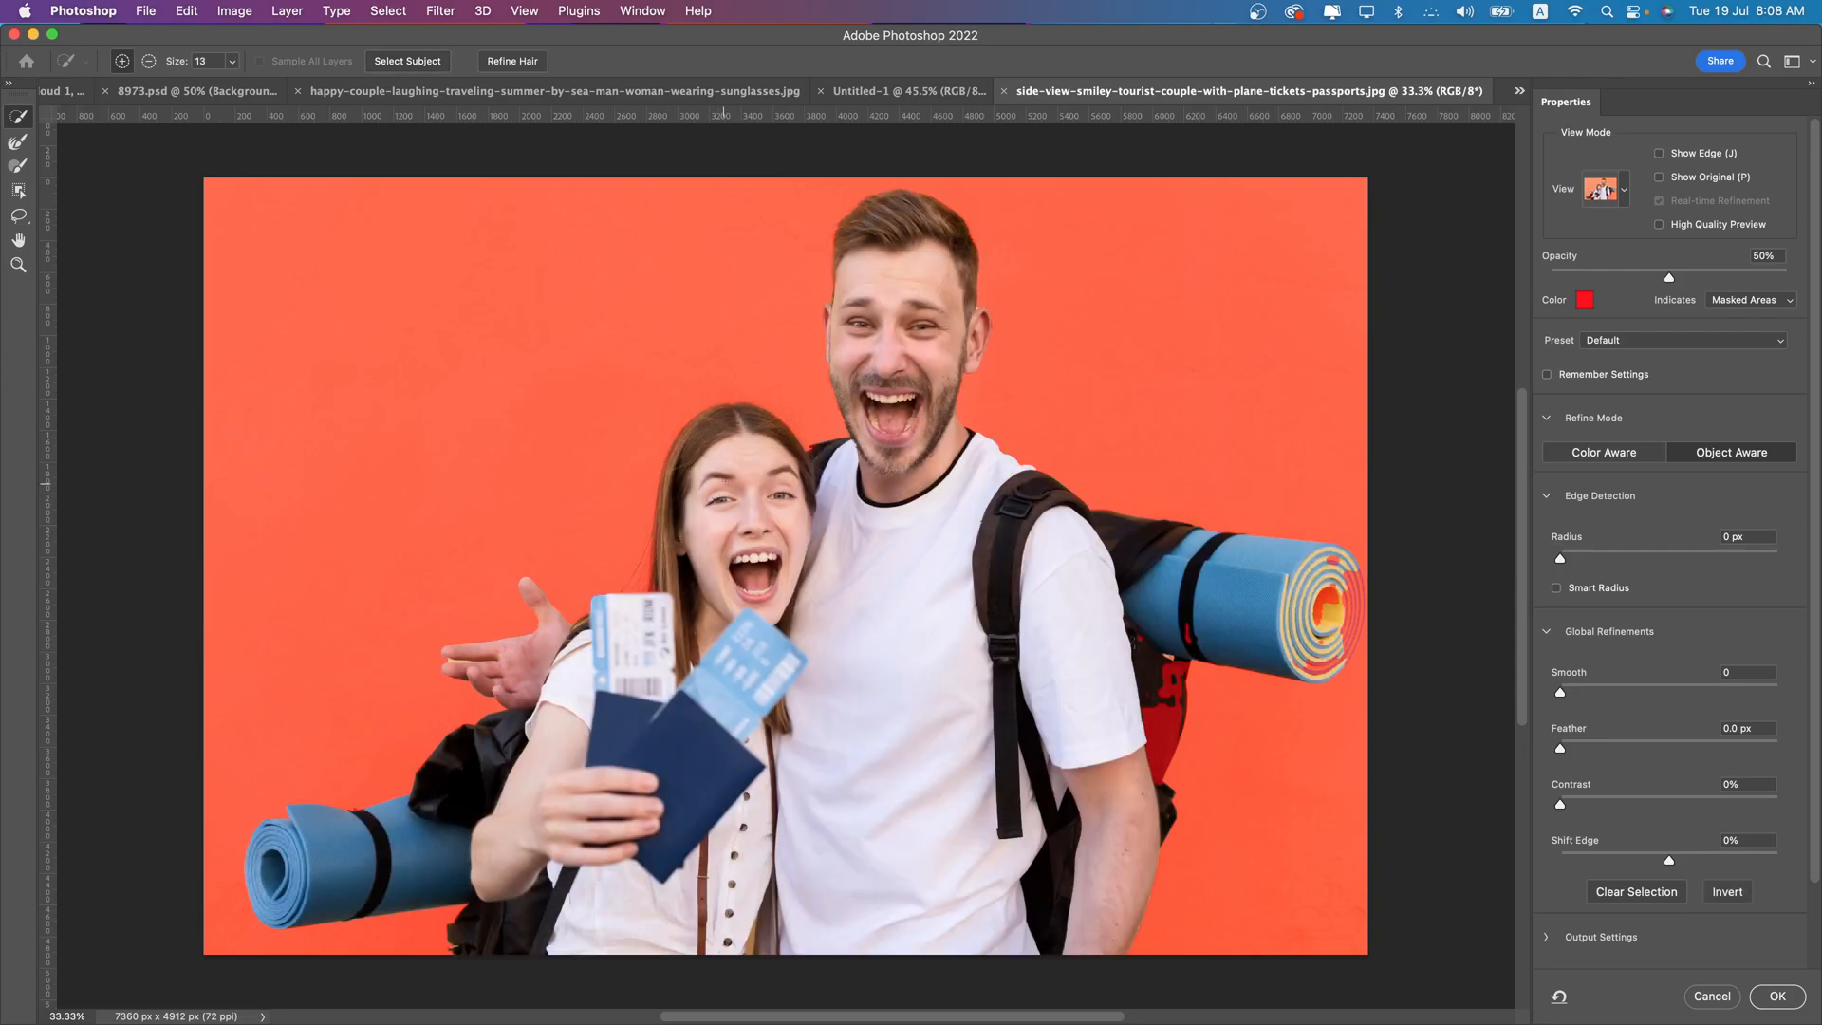
- Subtract the background gap between the two upper fingers of the man's outstretched hand from the selection with a 6 px brush
scroll(441, 651, up, 10)
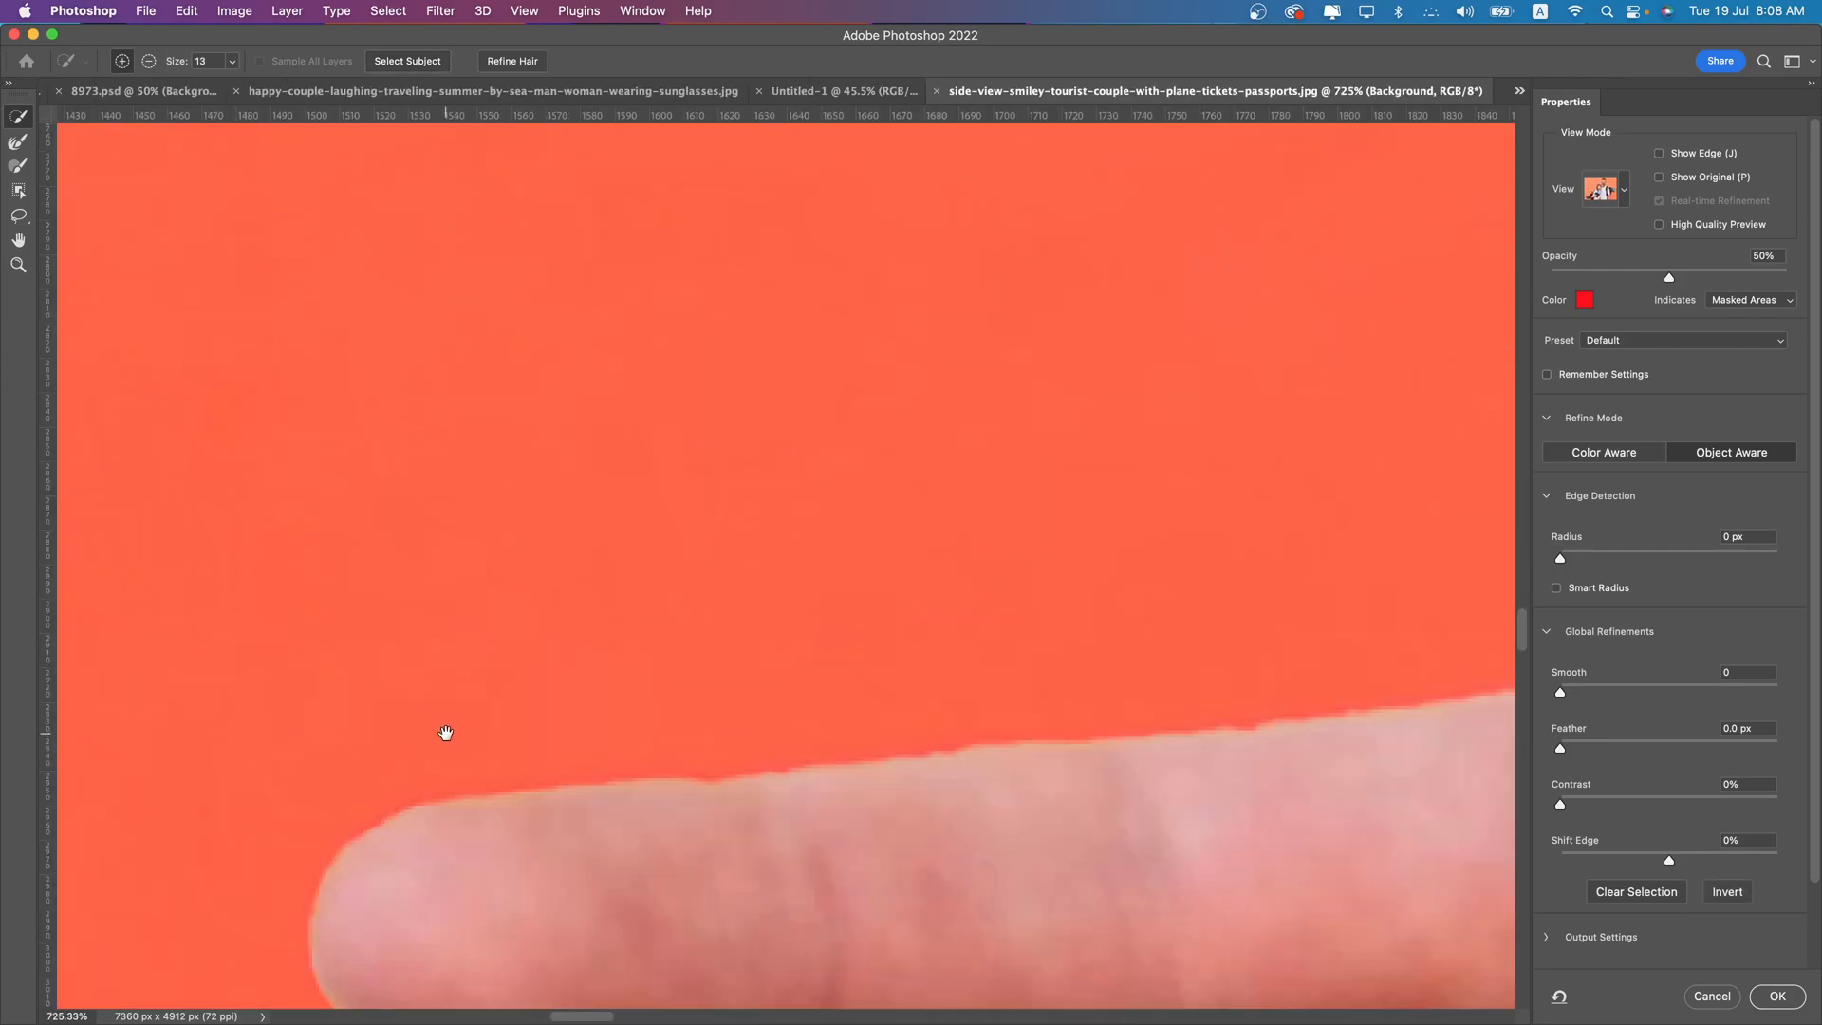
drag(439, 744, 640, 272)
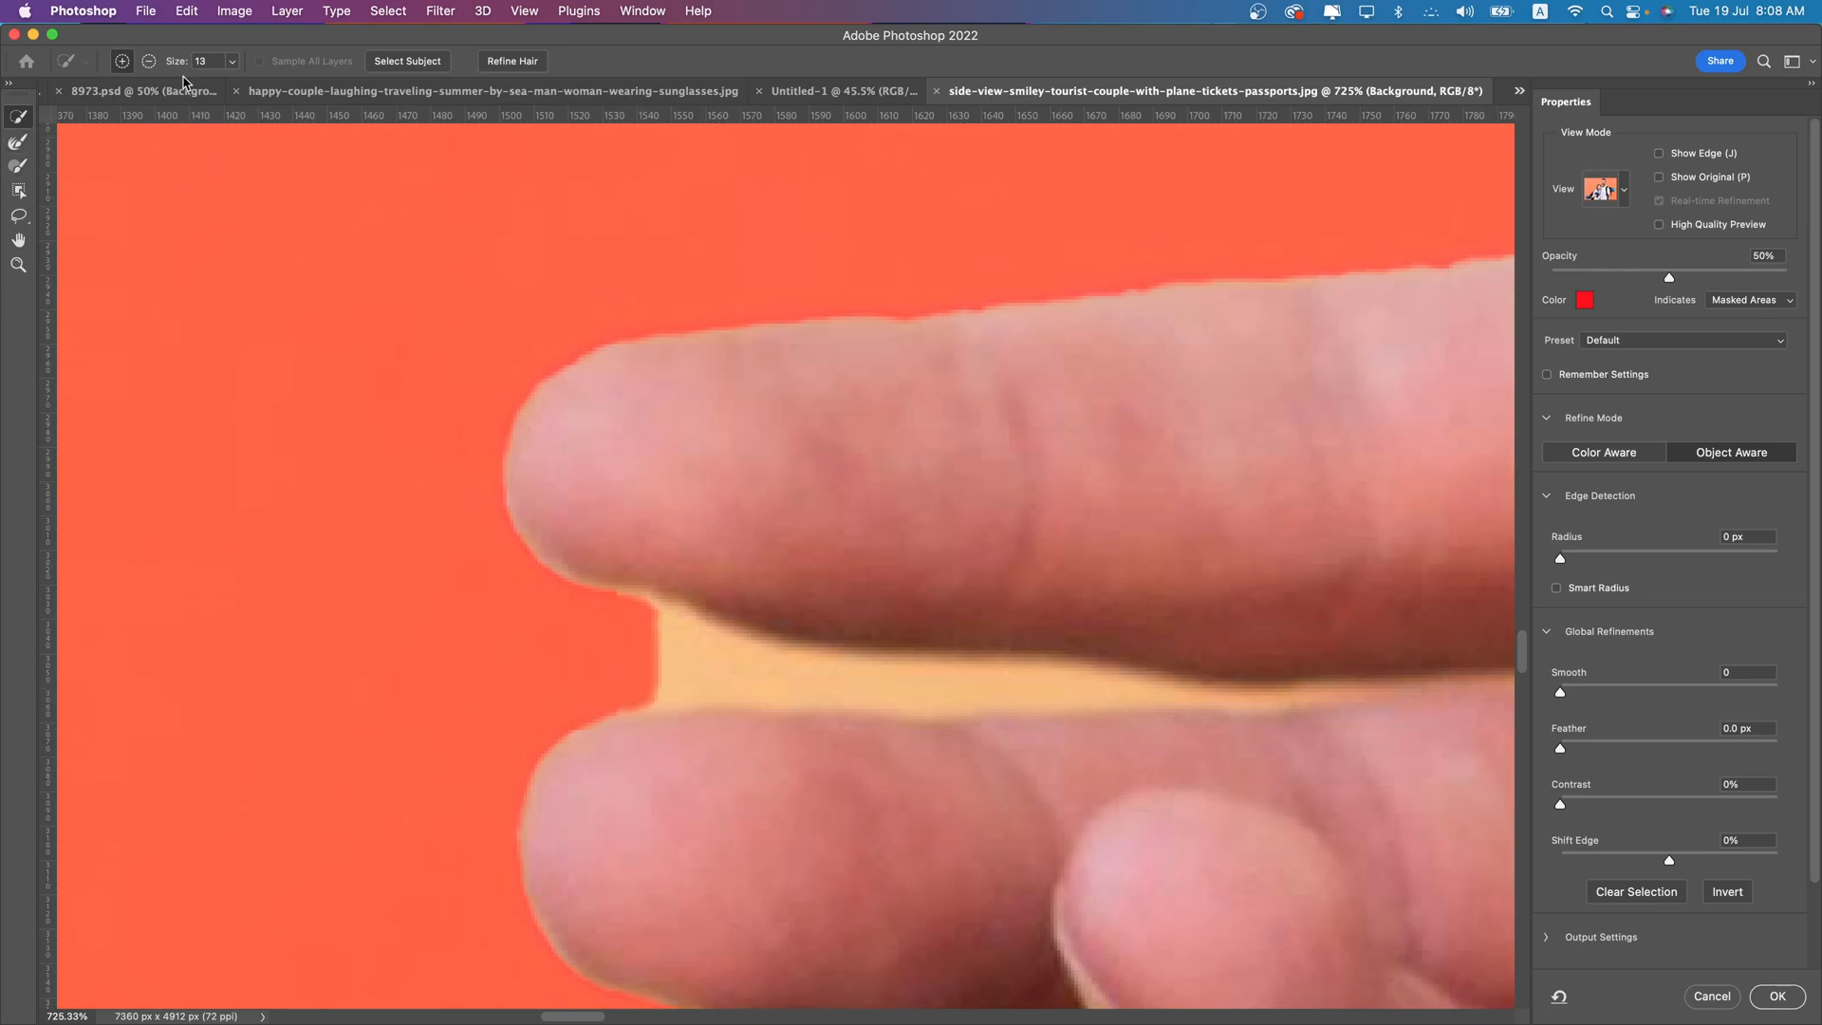
click(149, 60)
key(bracketleft)
key(bracketleft)
key(bracketleft)
key(bracketleft)
mouse_move(662, 662)
mouse_down()
mouse_move(1197, 697)
mouse_move(1234, 697)
mouse_move(1229, 680)
mouse_up()
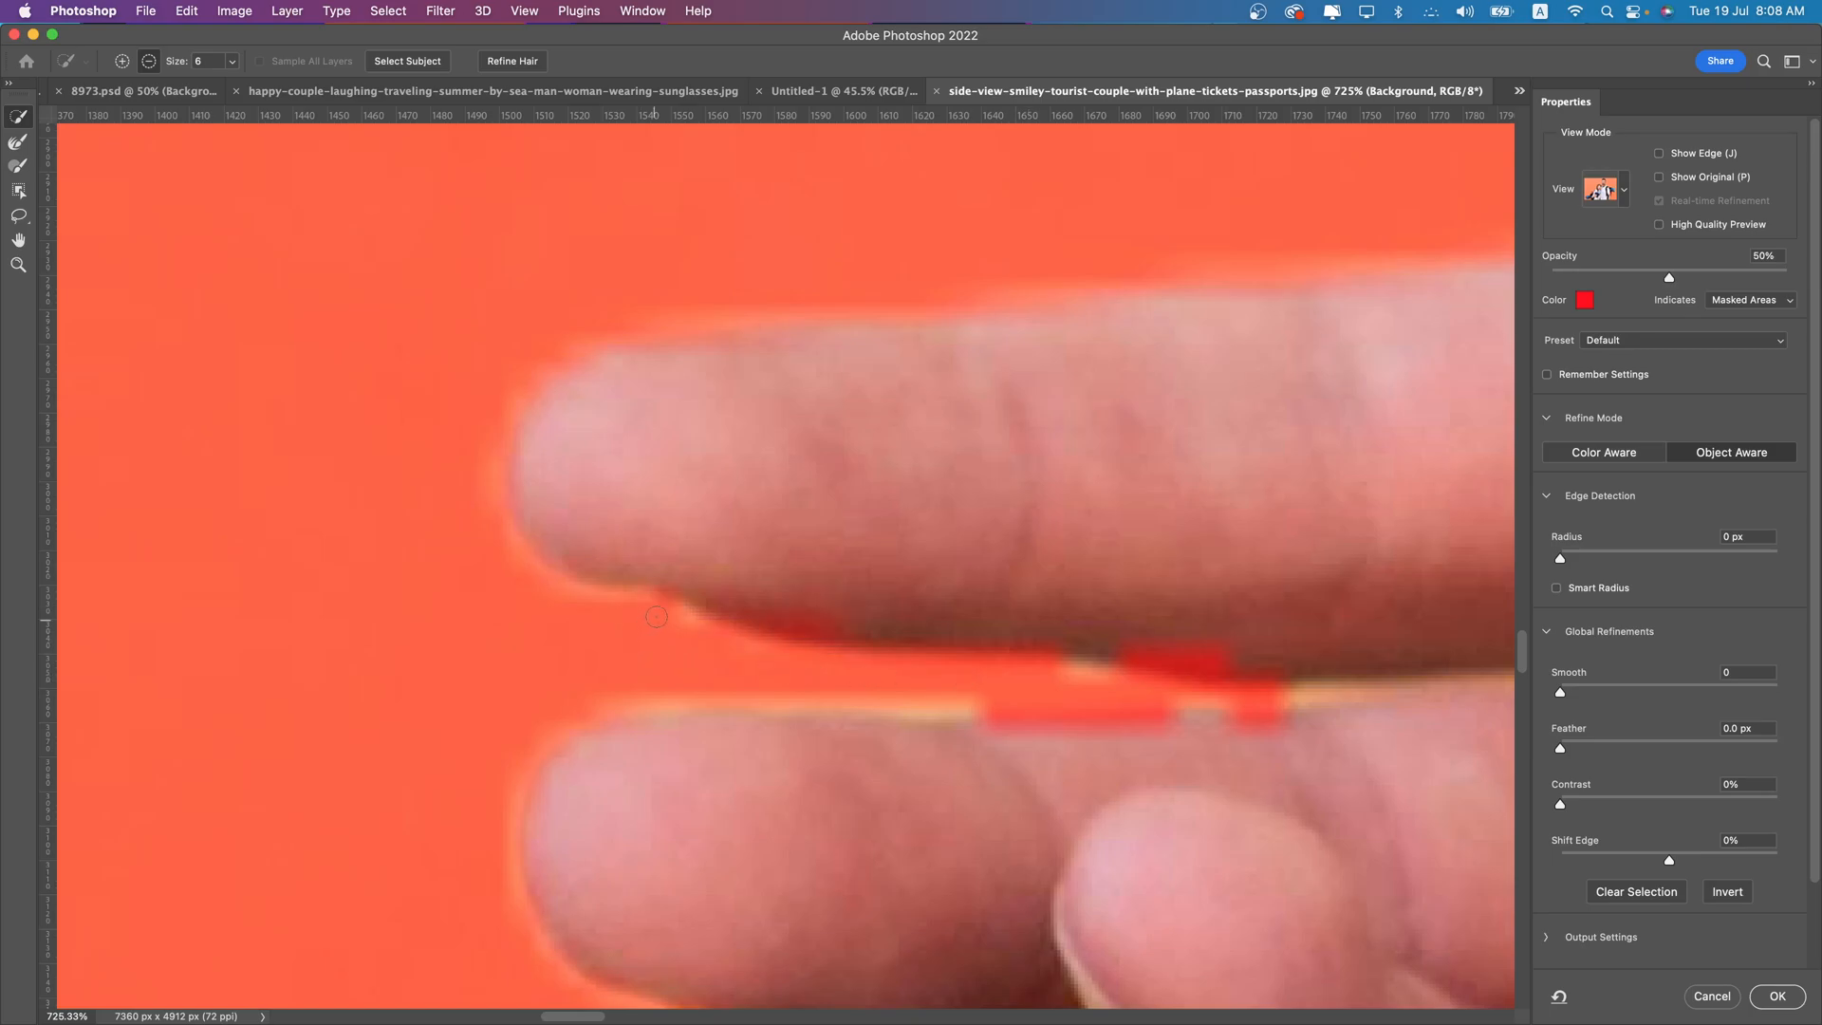
drag(663, 687, 969, 700)
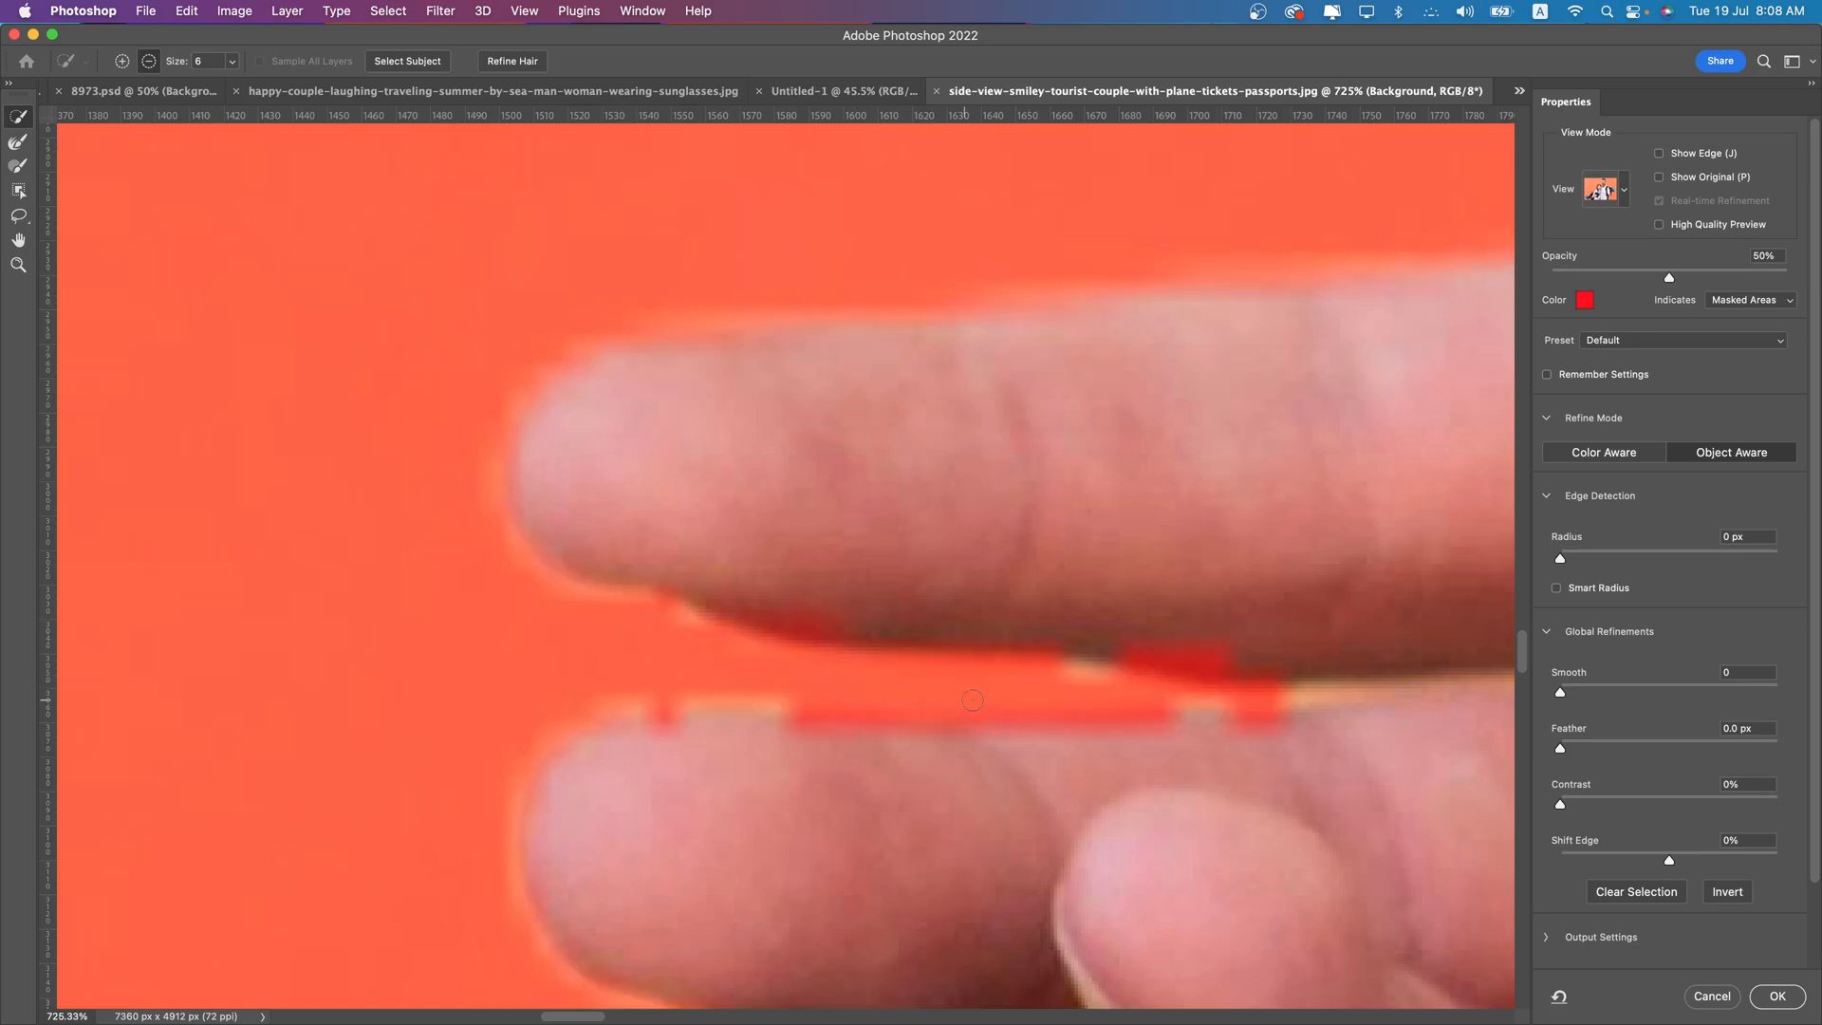
drag(721, 701, 608, 713)
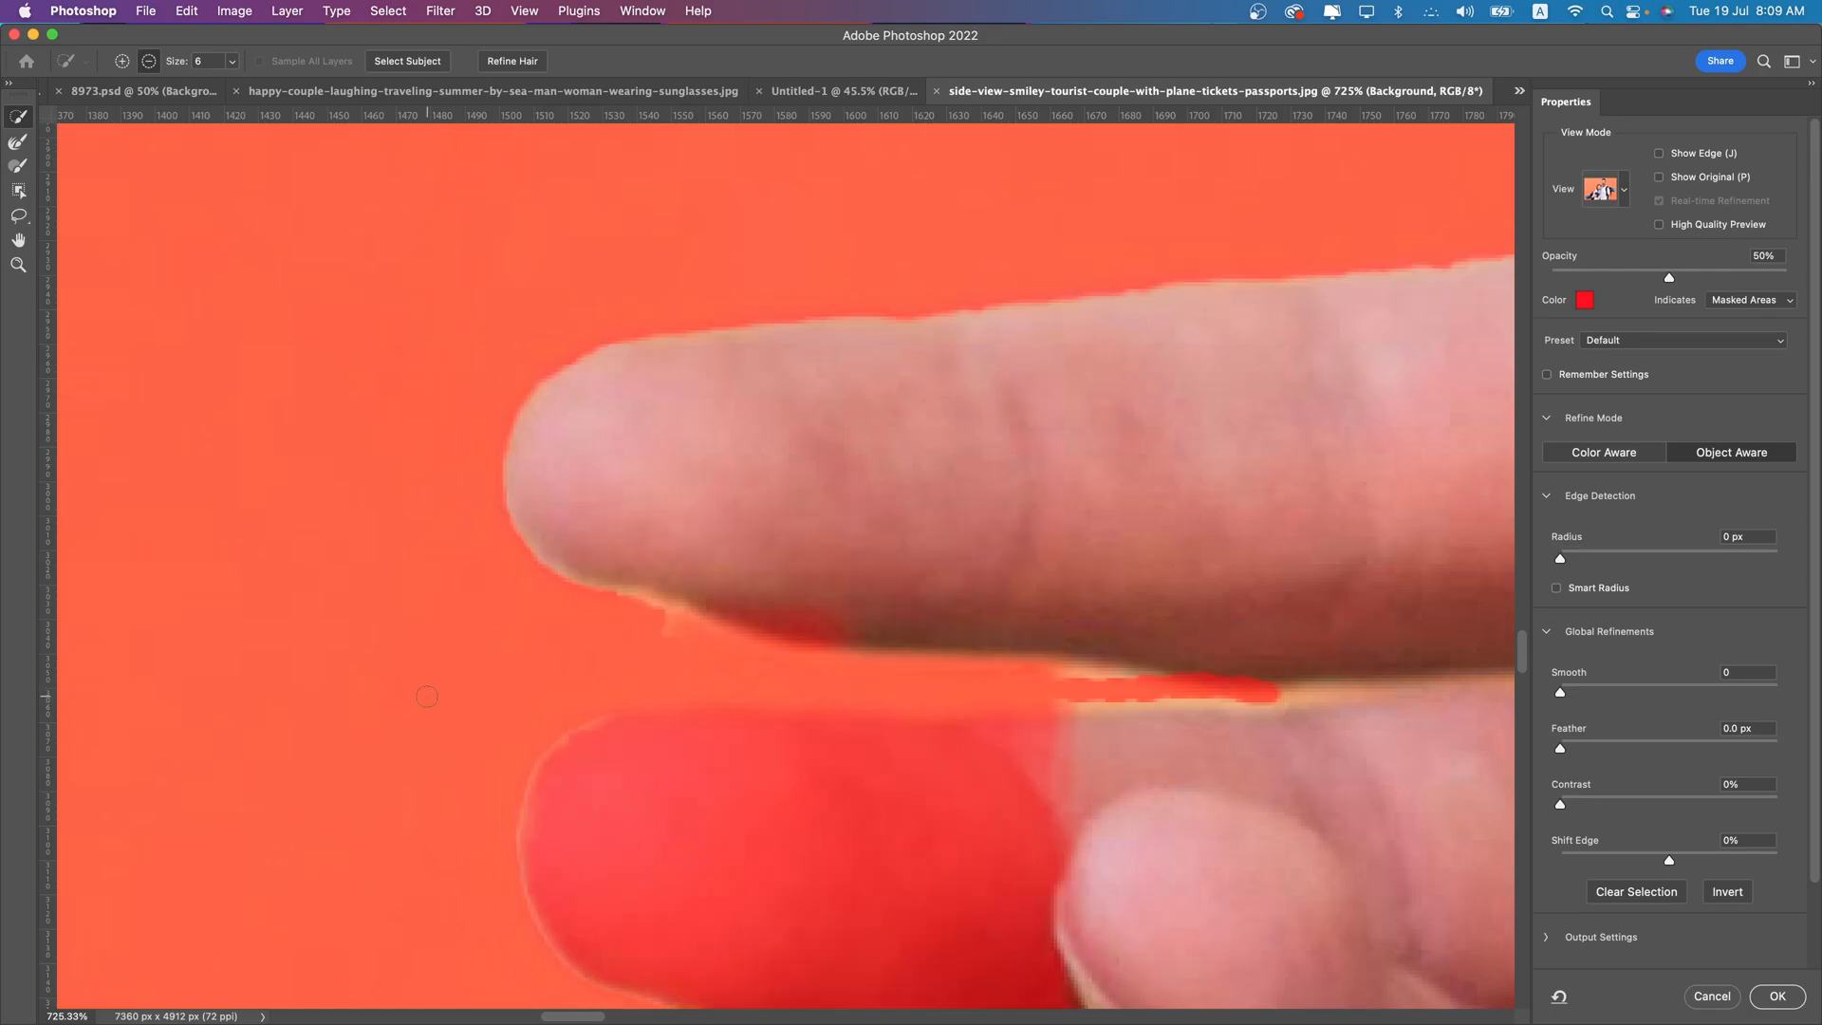
- Add the lower finger of the man's hand back to the selection and touch up the edges around the finger gap
scroll(1094, 865, down, 3)
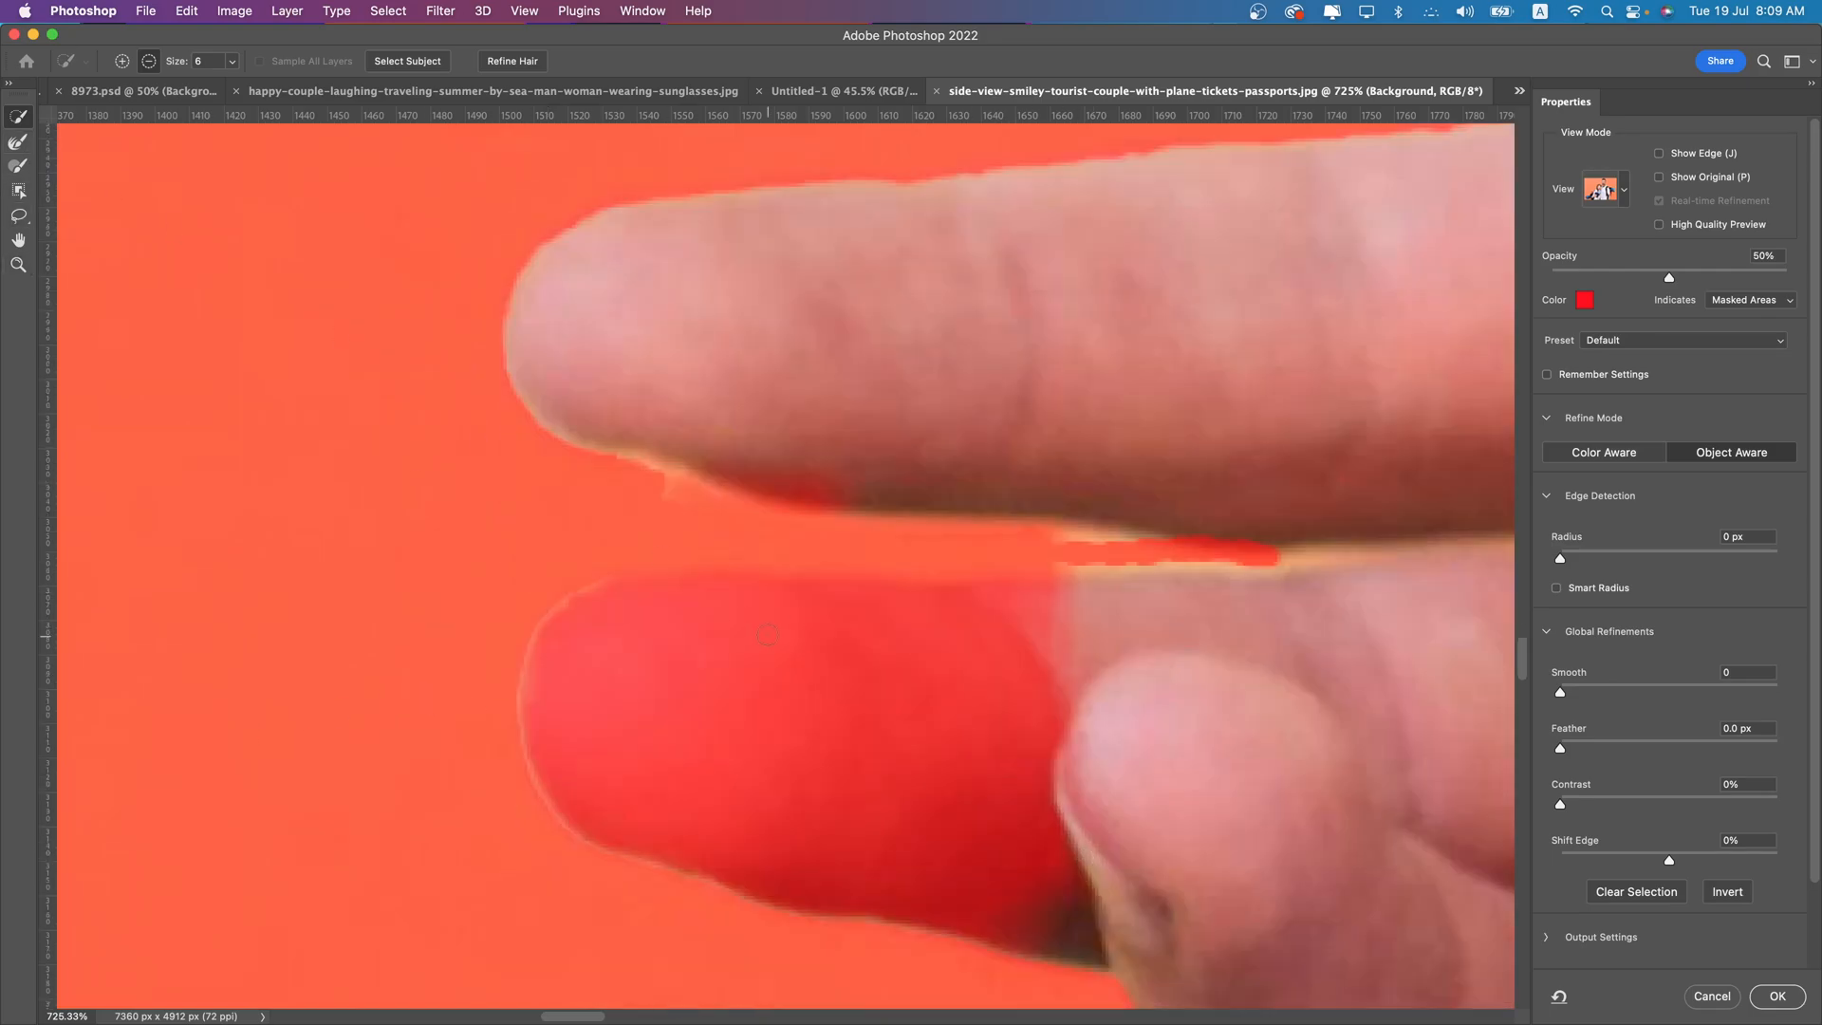
click(121, 63)
mouse_move(947, 776)
mouse_down()
mouse_move(1072, 772)
mouse_move(654, 681)
mouse_move(624, 649)
mouse_move(1012, 682)
mouse_up()
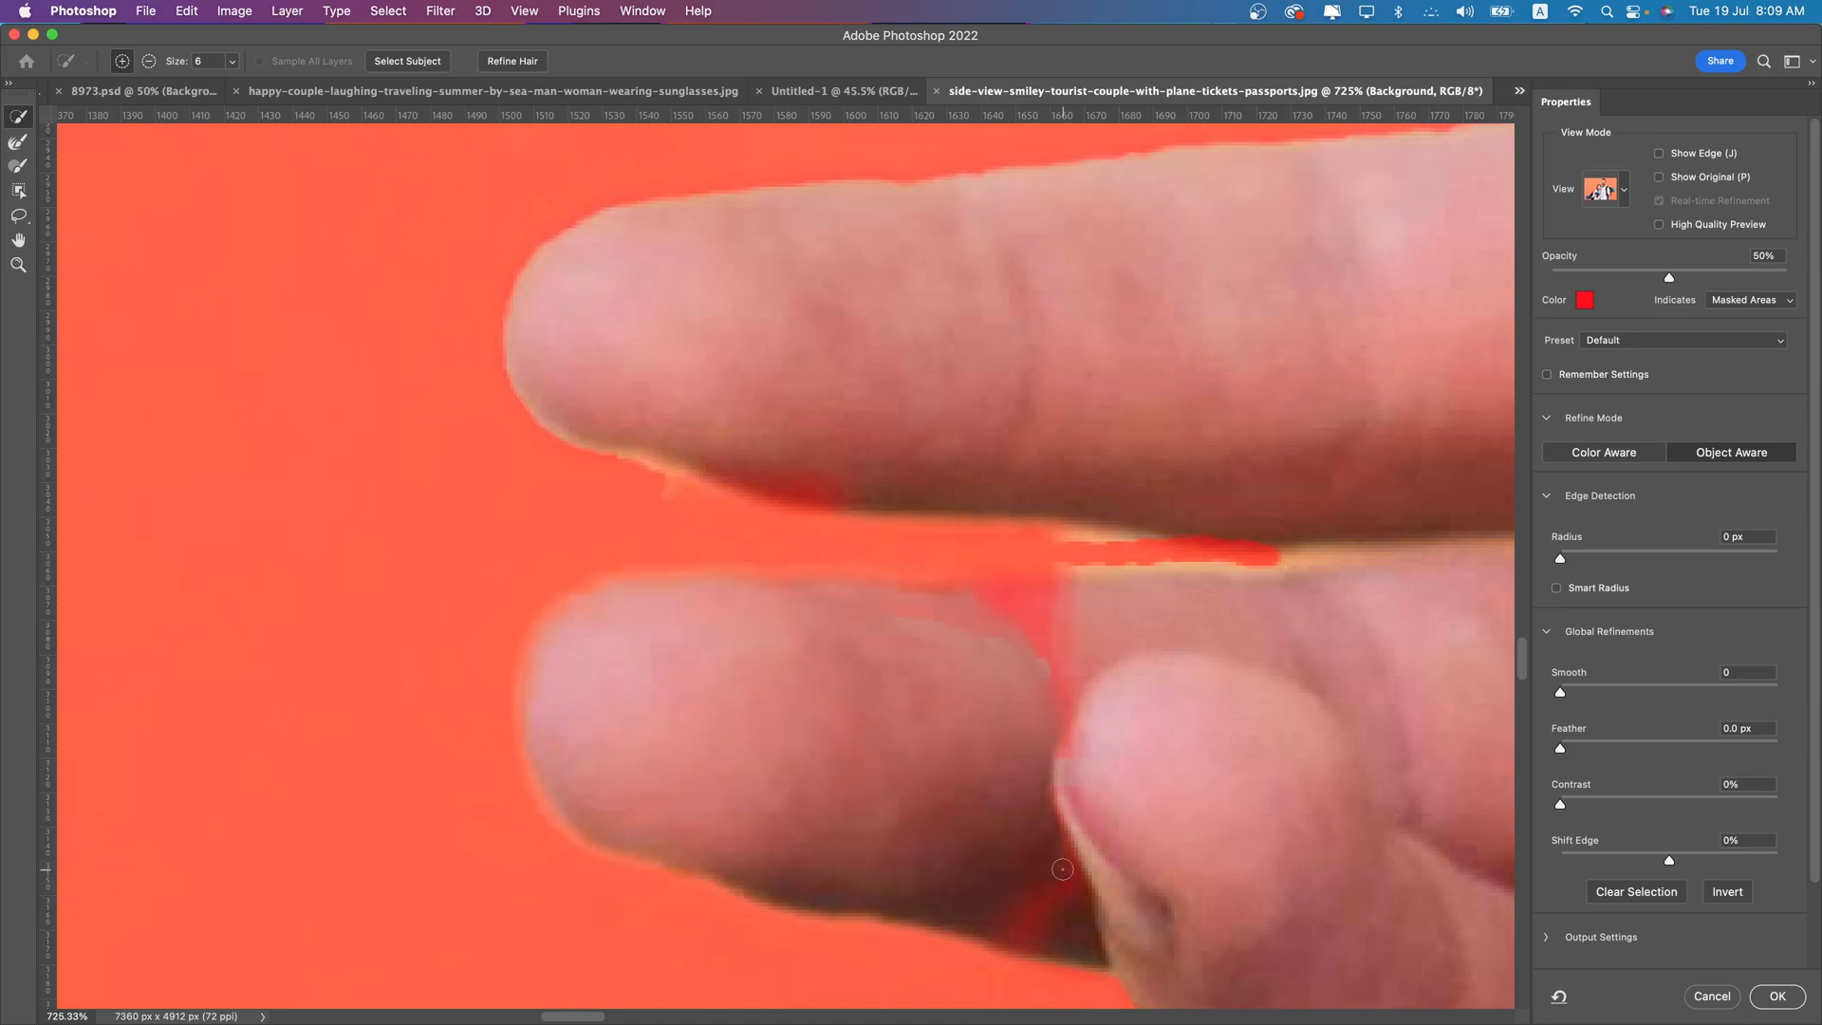
mouse_move(1100, 662)
mouse_down()
mouse_move(1012, 618)
mouse_move(843, 645)
mouse_up()
mouse_move(1079, 924)
mouse_down()
mouse_move(1044, 934)
mouse_move(898, 894)
mouse_up()
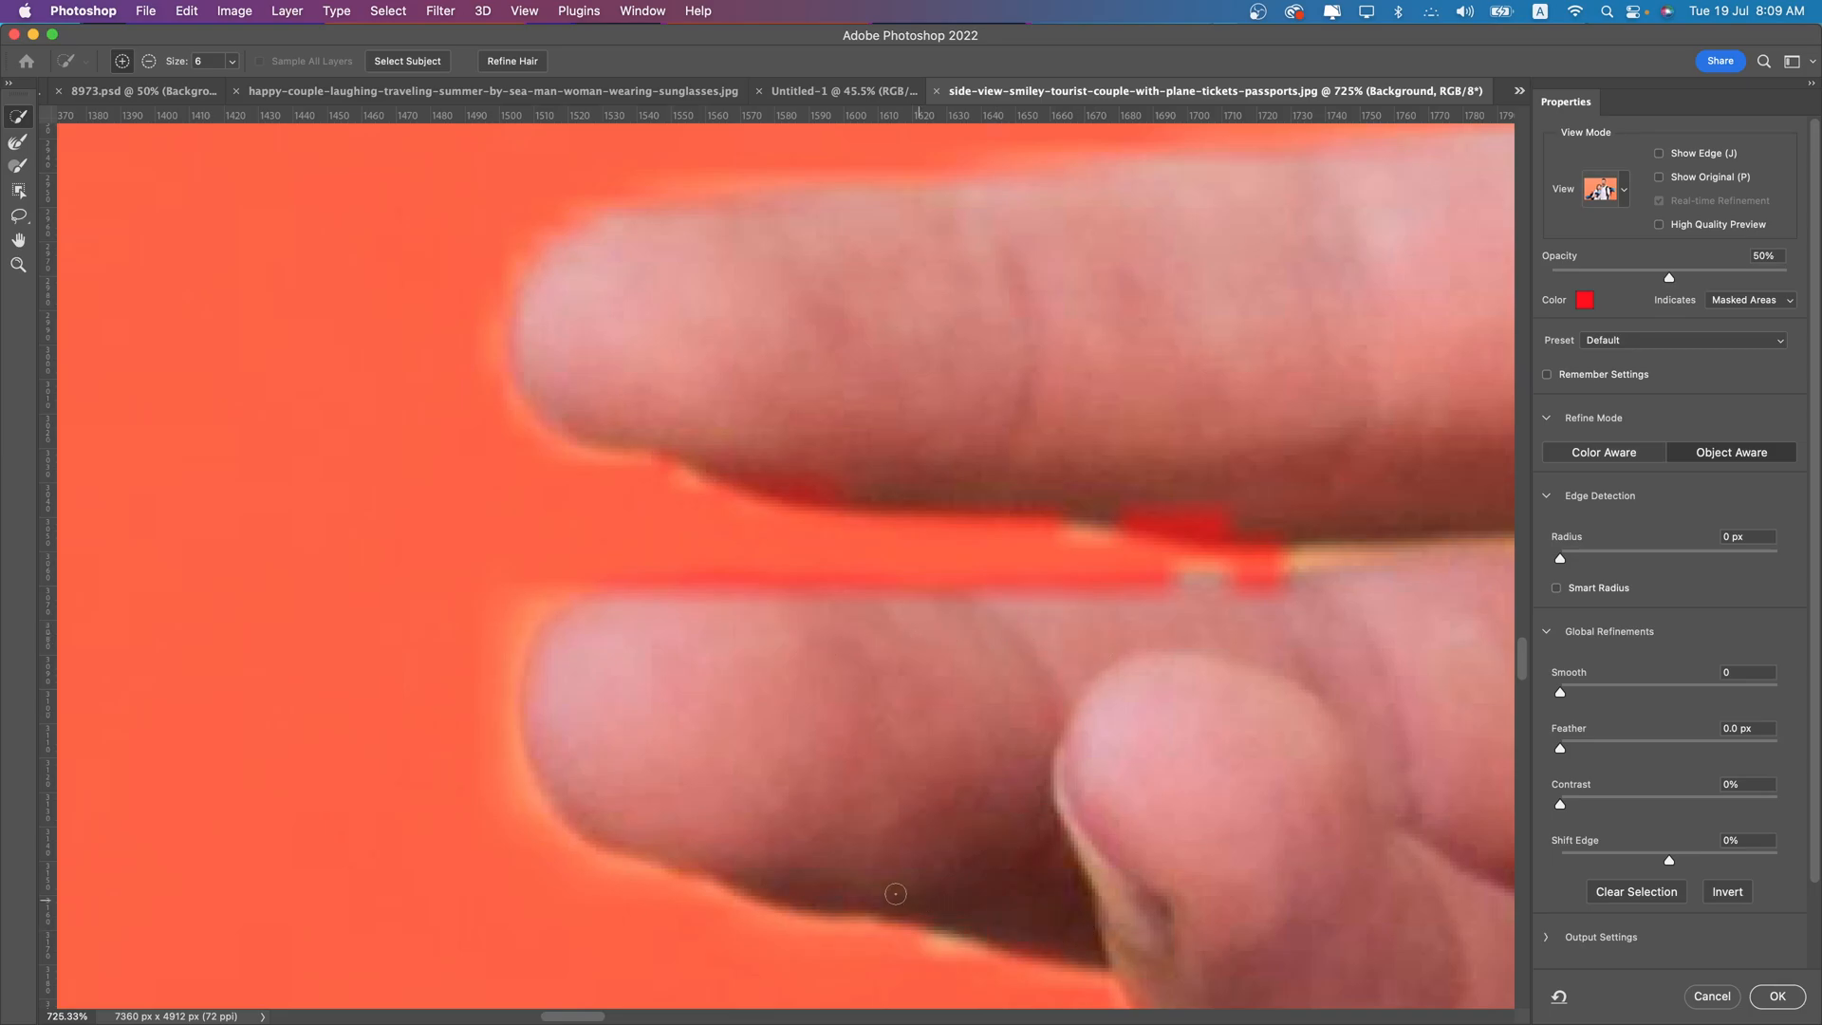
drag(1201, 596, 1012, 617)
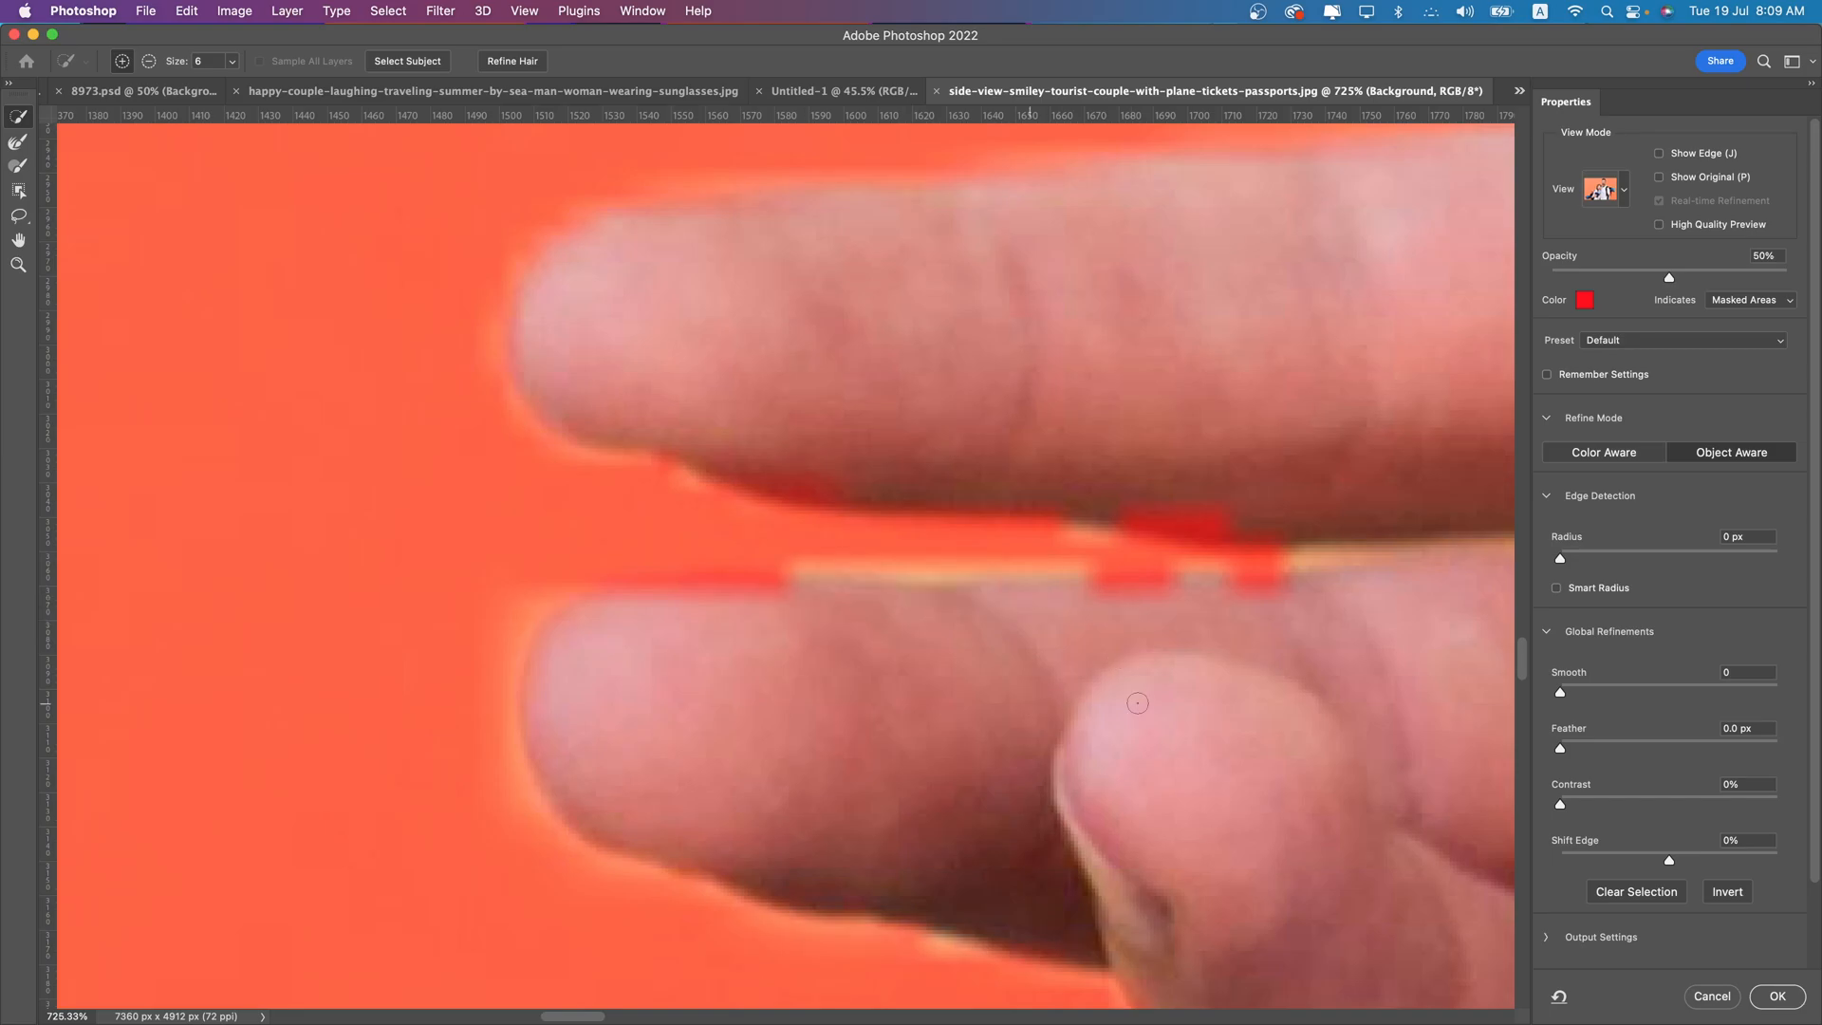
scroll(1128, 661, down, 3)
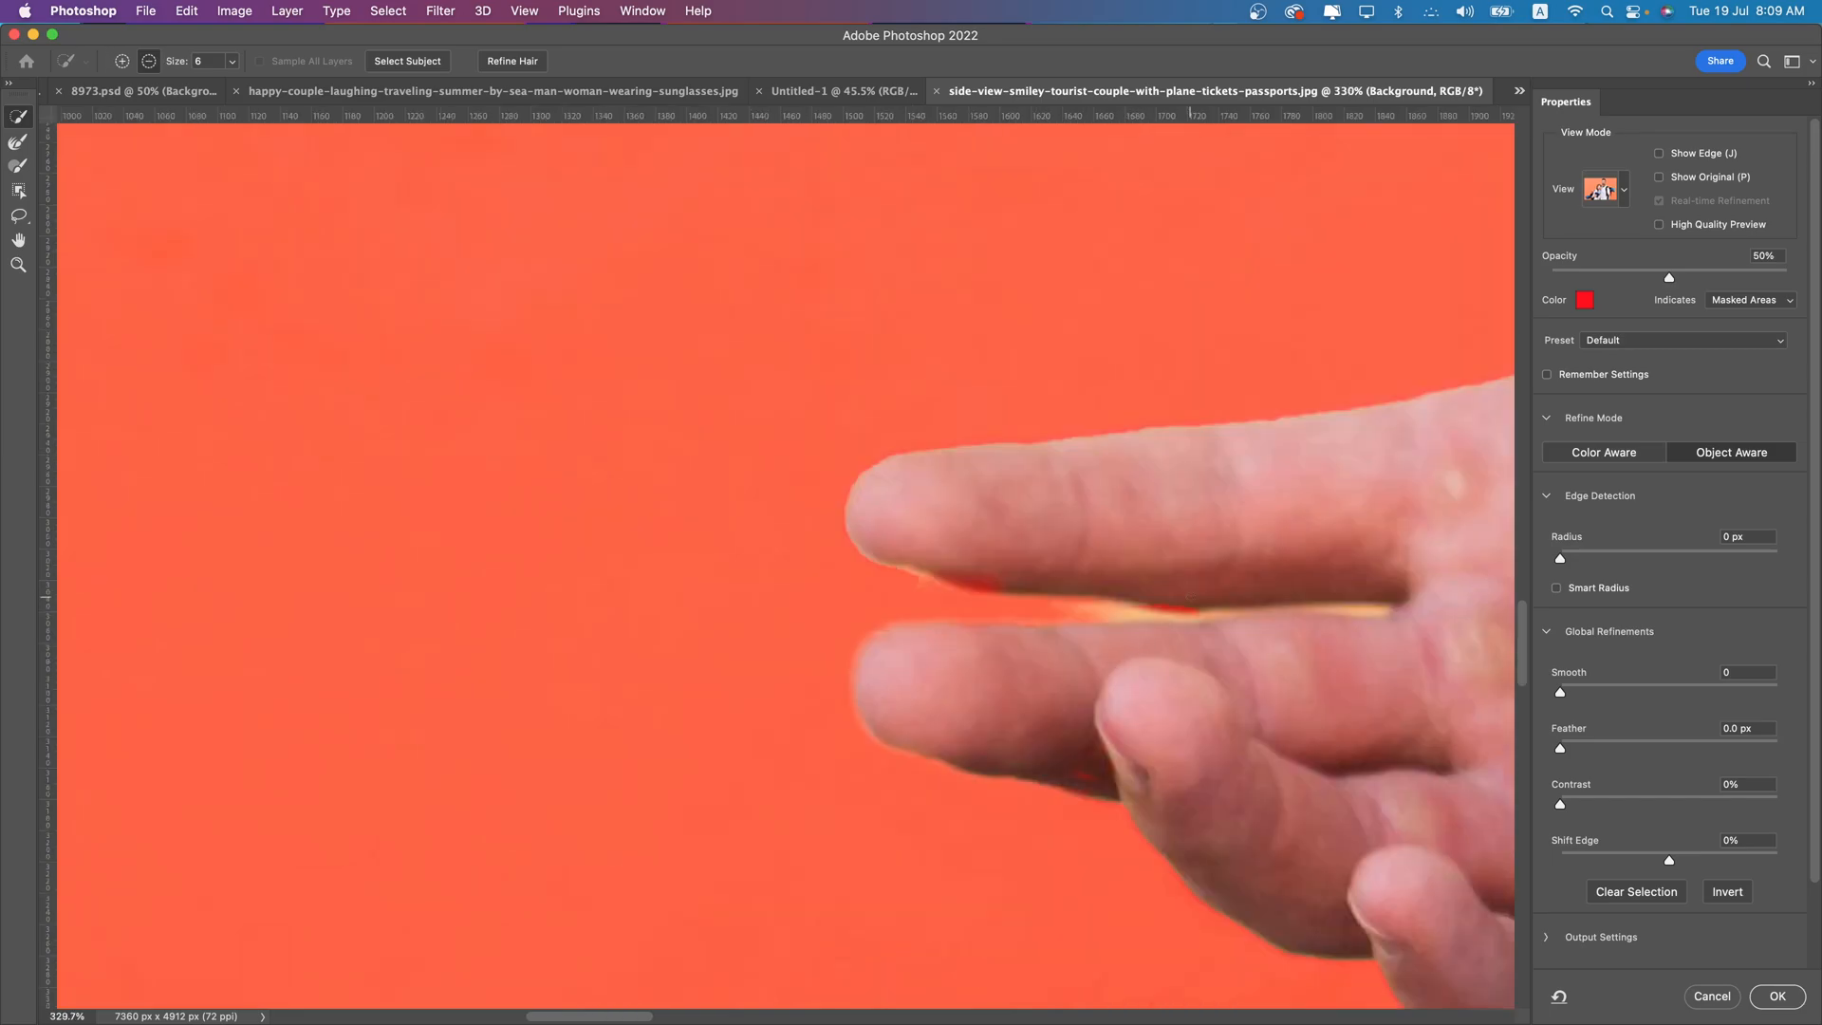
scroll(1188, 597, up, 2)
scroll(1191, 595, down, 10)
scroll(1238, 612, up, 8)
drag(1076, 658, 1018, 650)
scroll(1019, 650, down, 10)
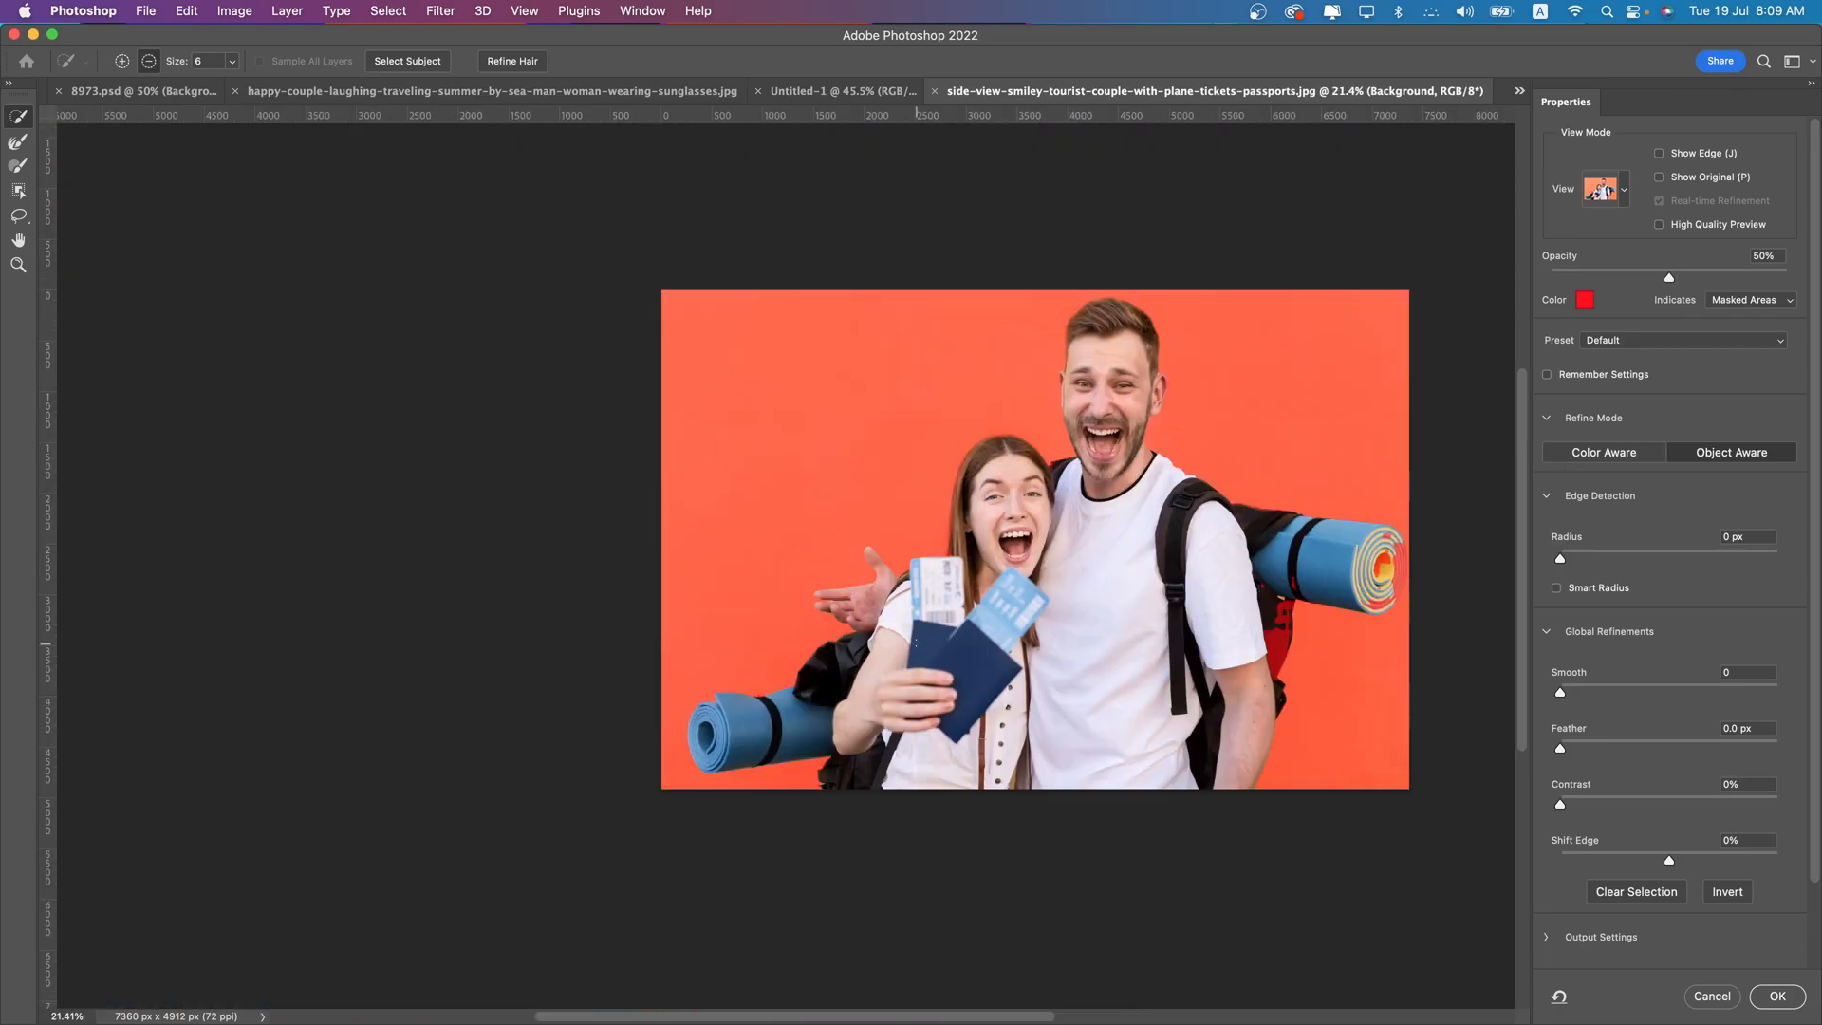
- Add the missing patches of the spiral end of the man's rolled blue mat to the selection with an 80 px brush
scroll(1200, 522, up, 15)
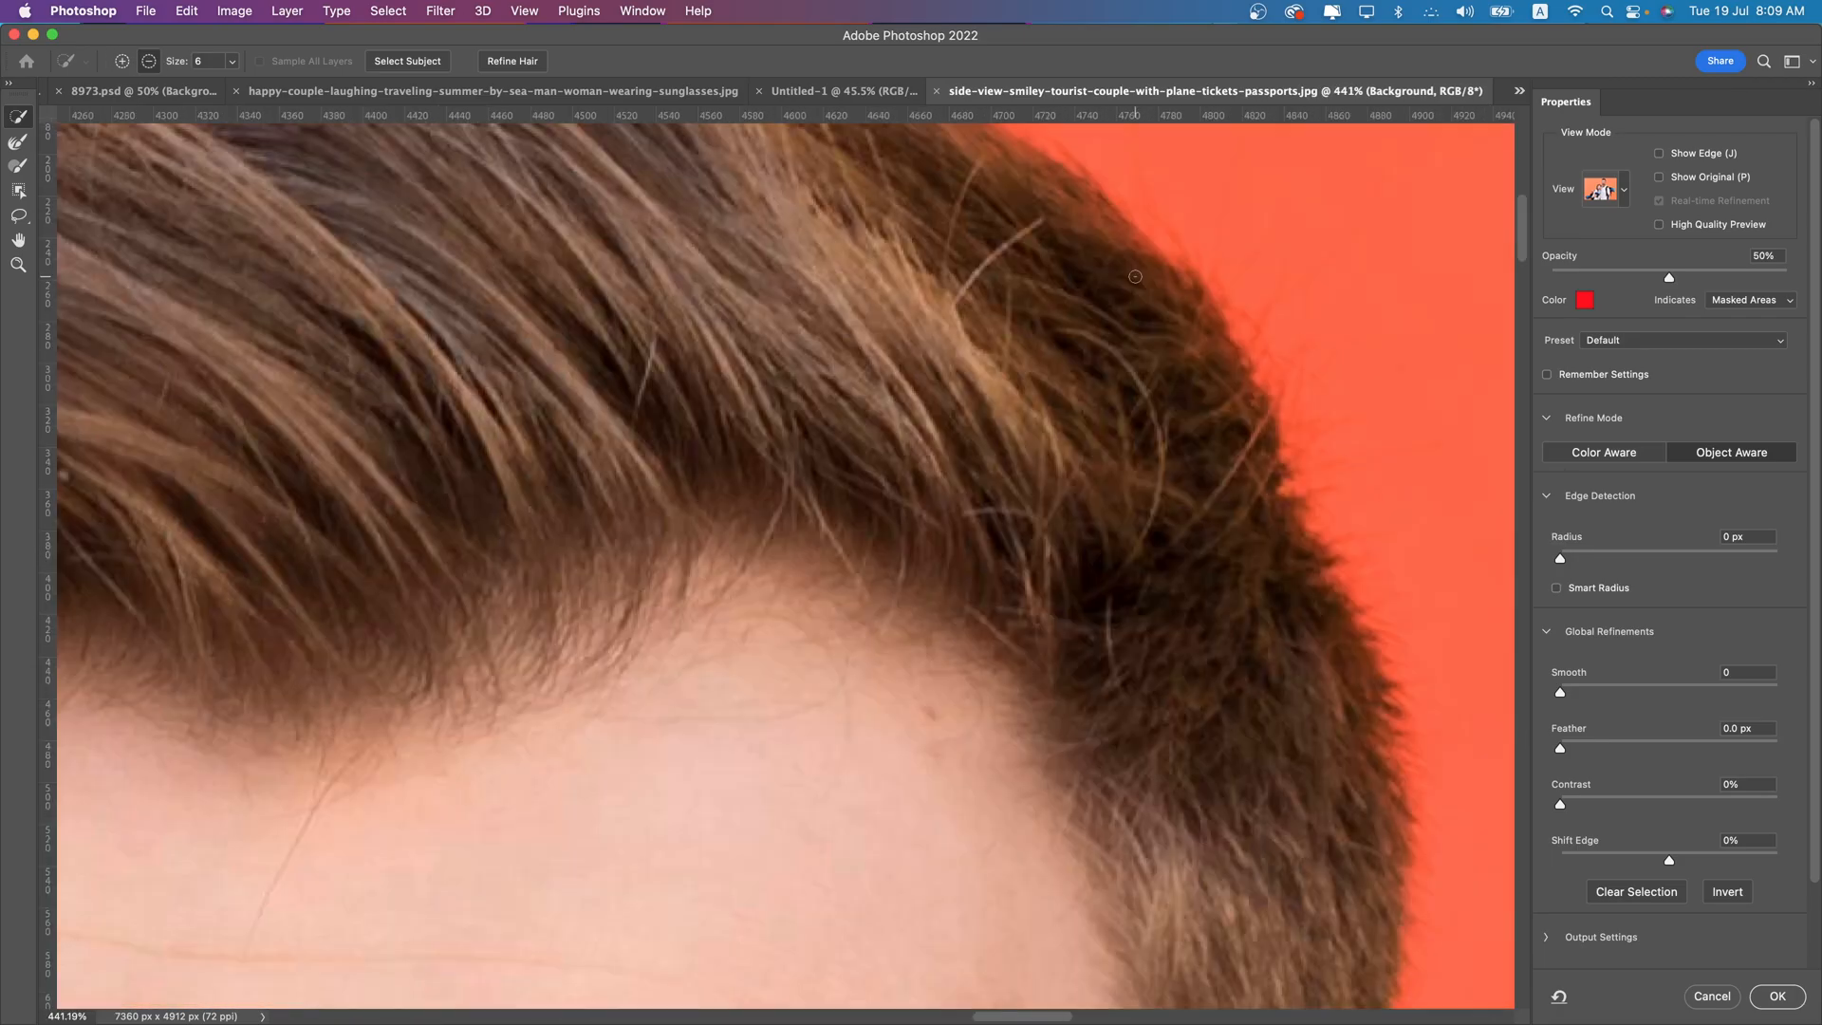
scroll(1135, 276, down, 10)
drag(1086, 507, 751, 255)
scroll(783, 569, up, 3)
drag(1320, 552, 735, 474)
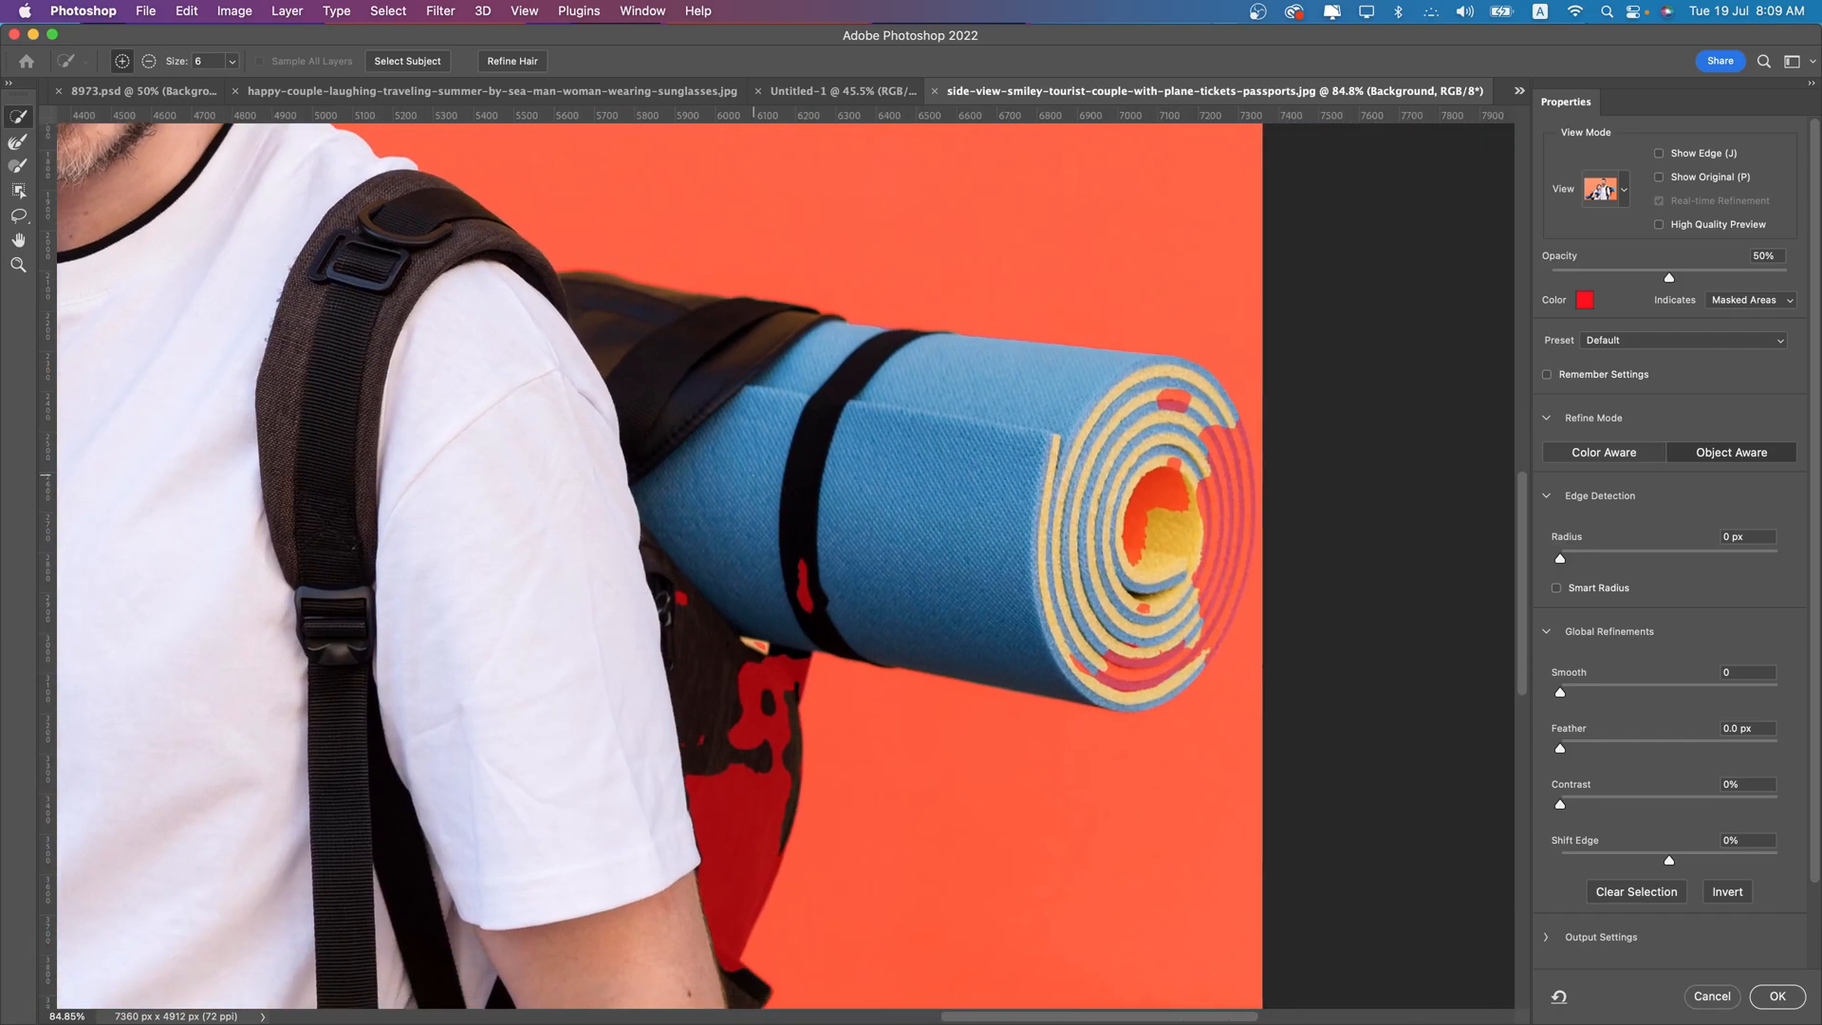
scroll(1220, 483, up, 4)
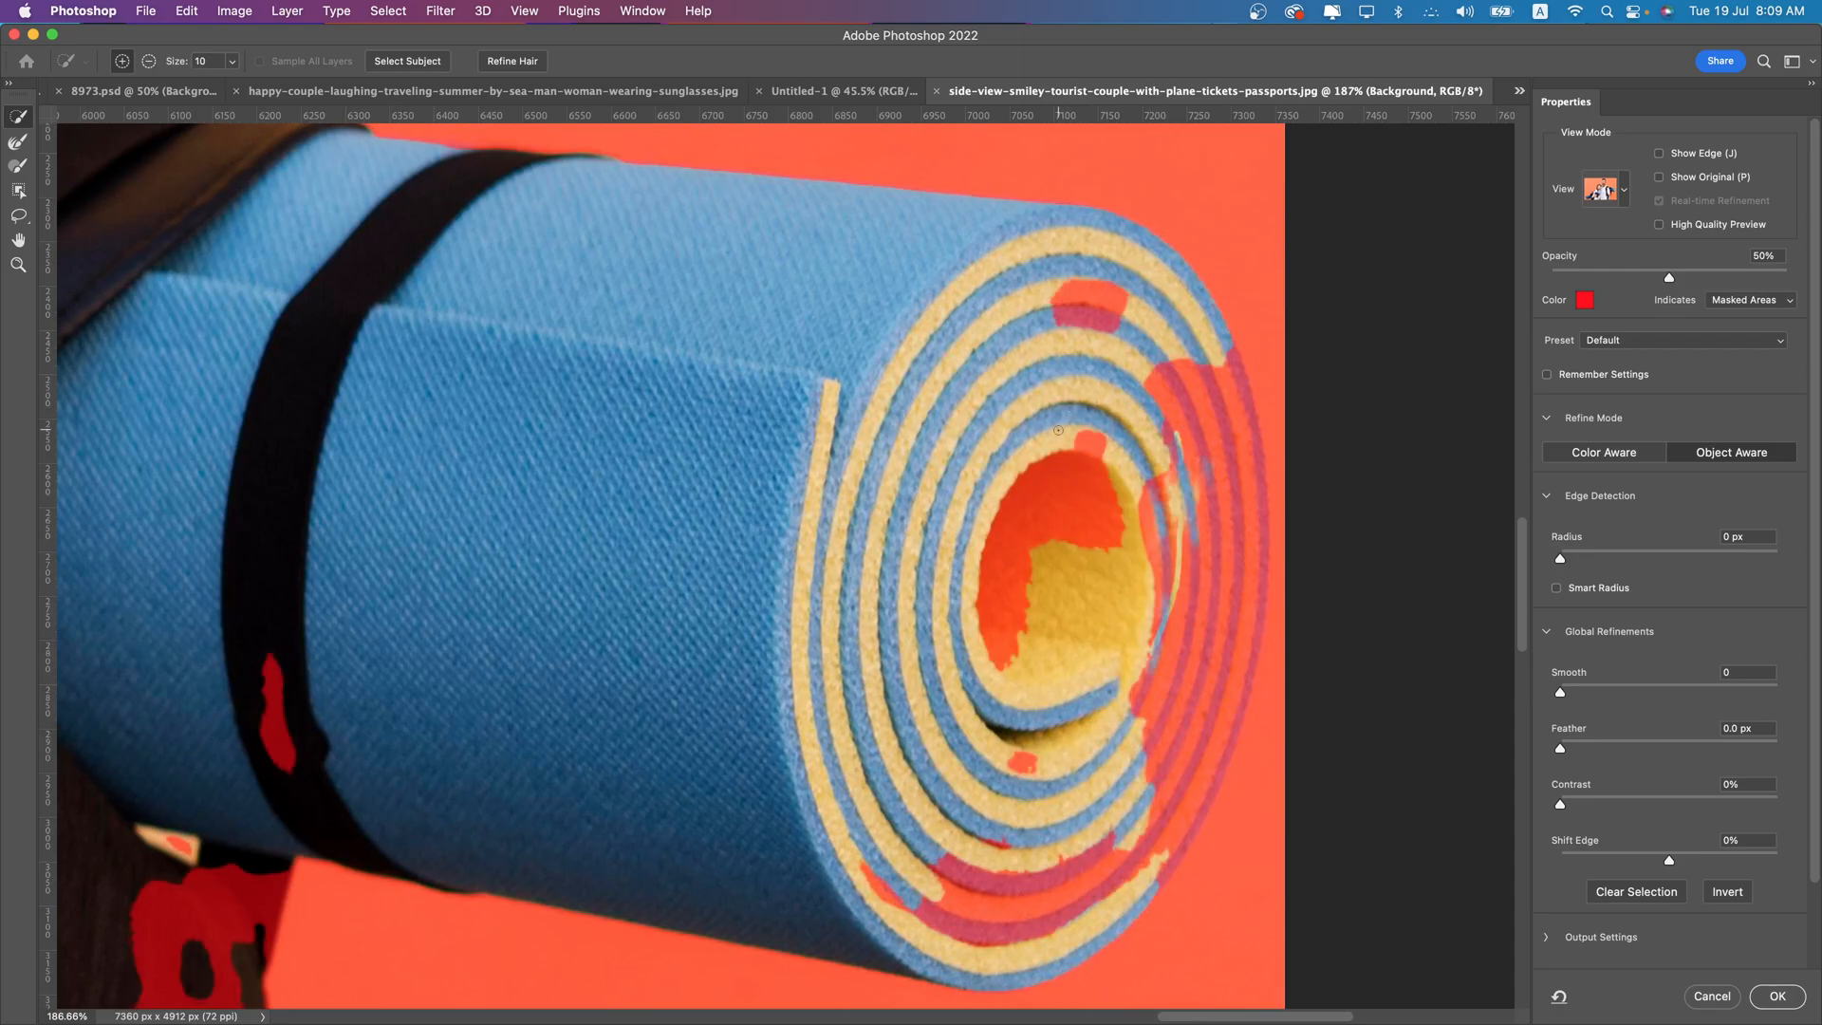
mouse_move(1055, 453)
mouse_down()
mouse_move(1035, 598)
mouse_move(1160, 379)
mouse_move(1200, 422)
mouse_move(1203, 697)
mouse_up()
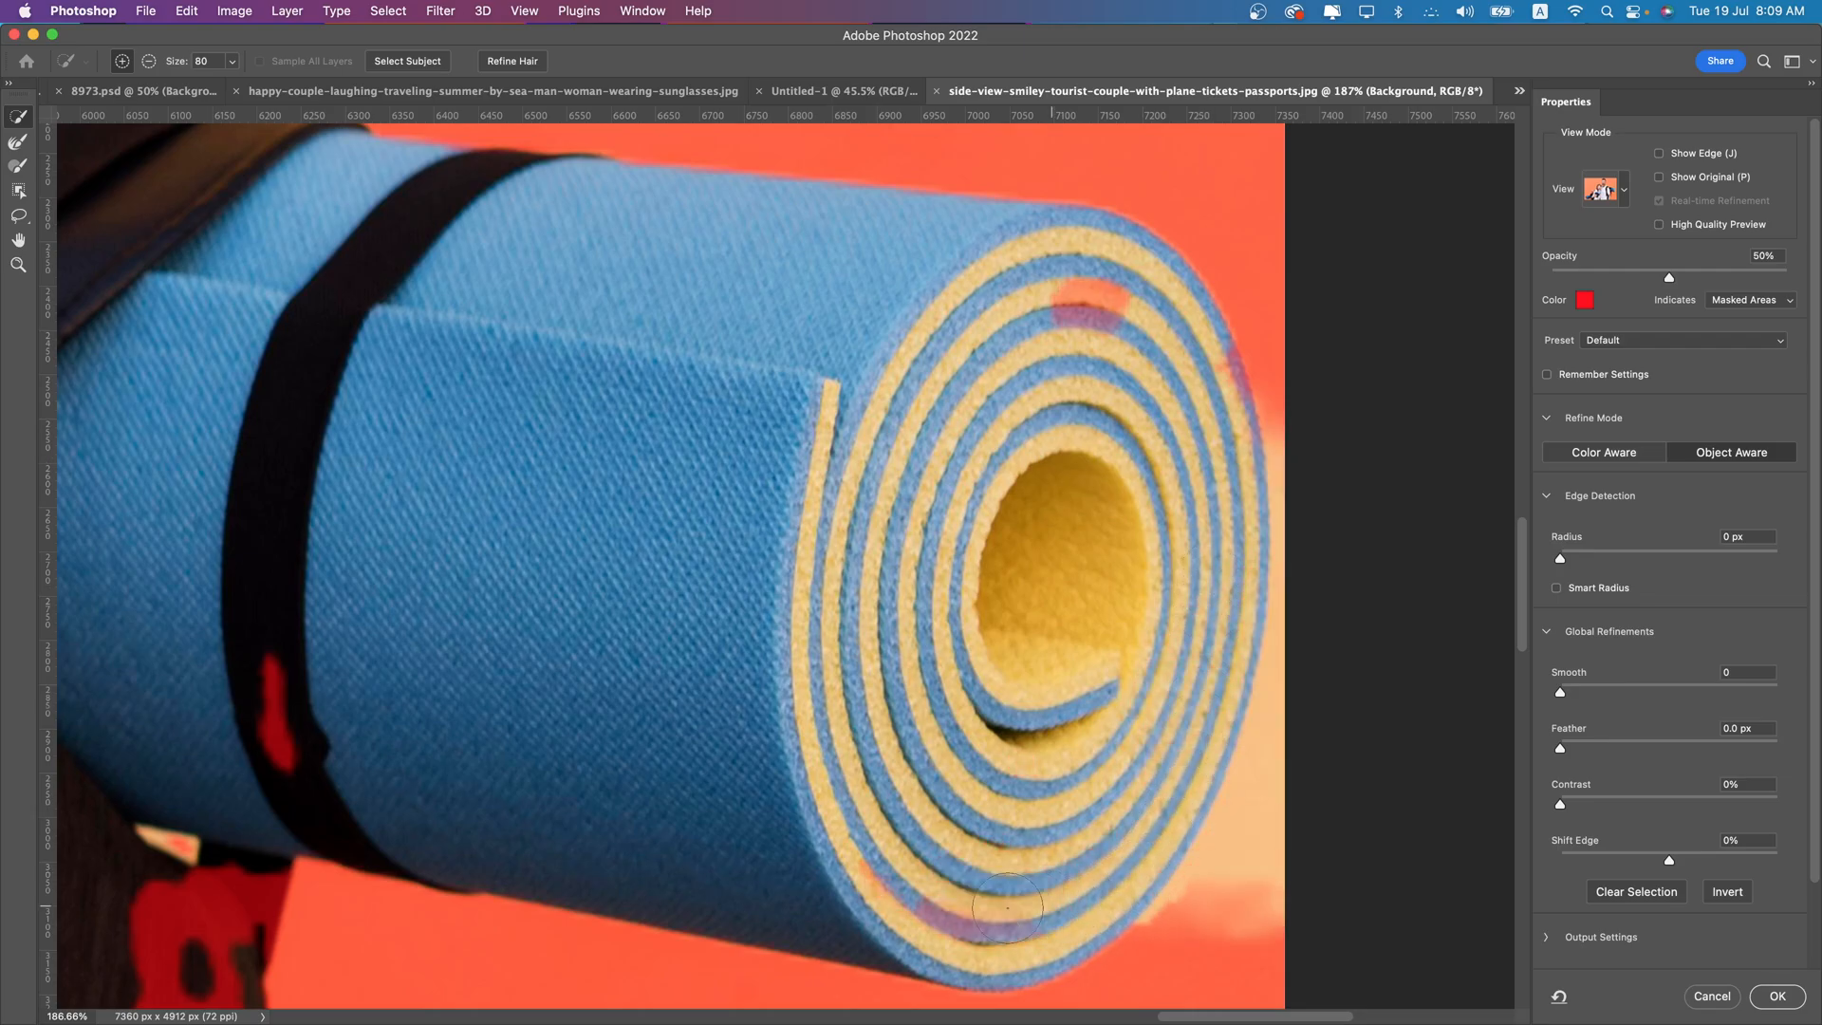
key(super+z)
mouse_move(1158, 485)
mouse_down()
mouse_move(1174, 604)
mouse_move(1190, 479)
mouse_up()
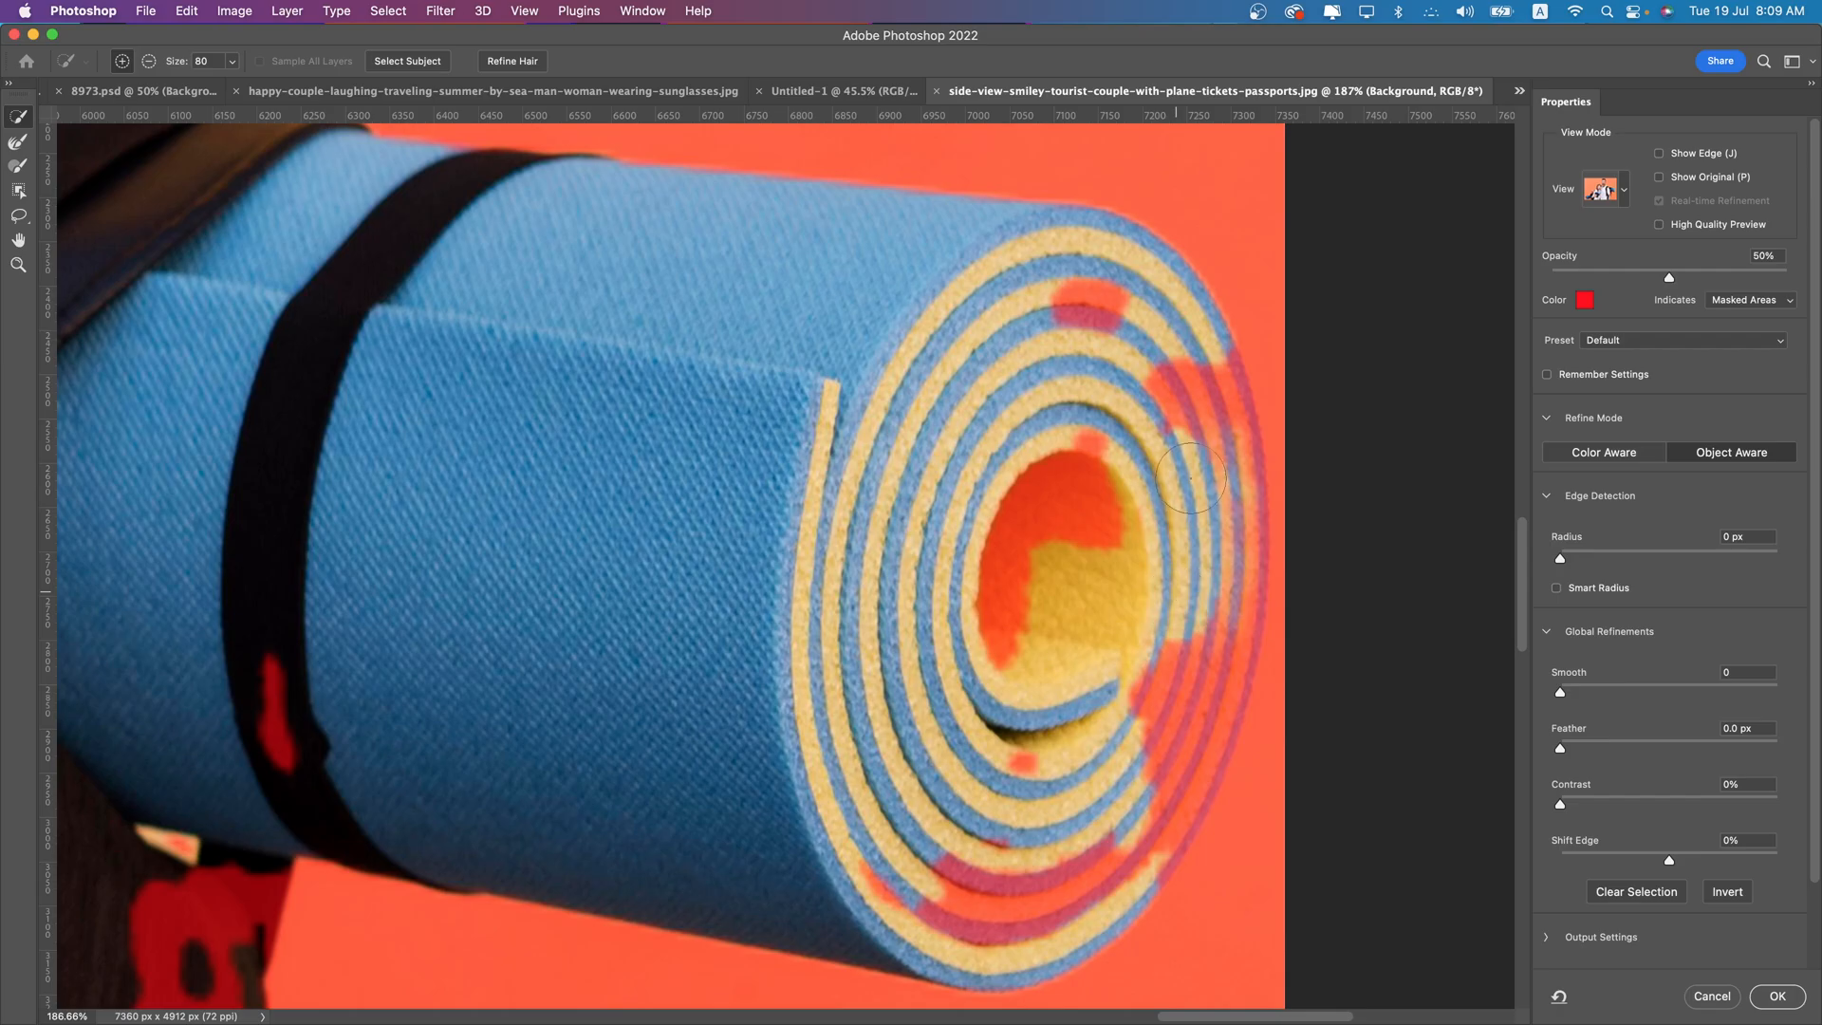
mouse_move(1139, 618)
mouse_down()
mouse_move(1115, 655)
mouse_move(1186, 721)
mouse_move(1129, 836)
mouse_move(1005, 901)
mouse_move(882, 873)
mouse_up()
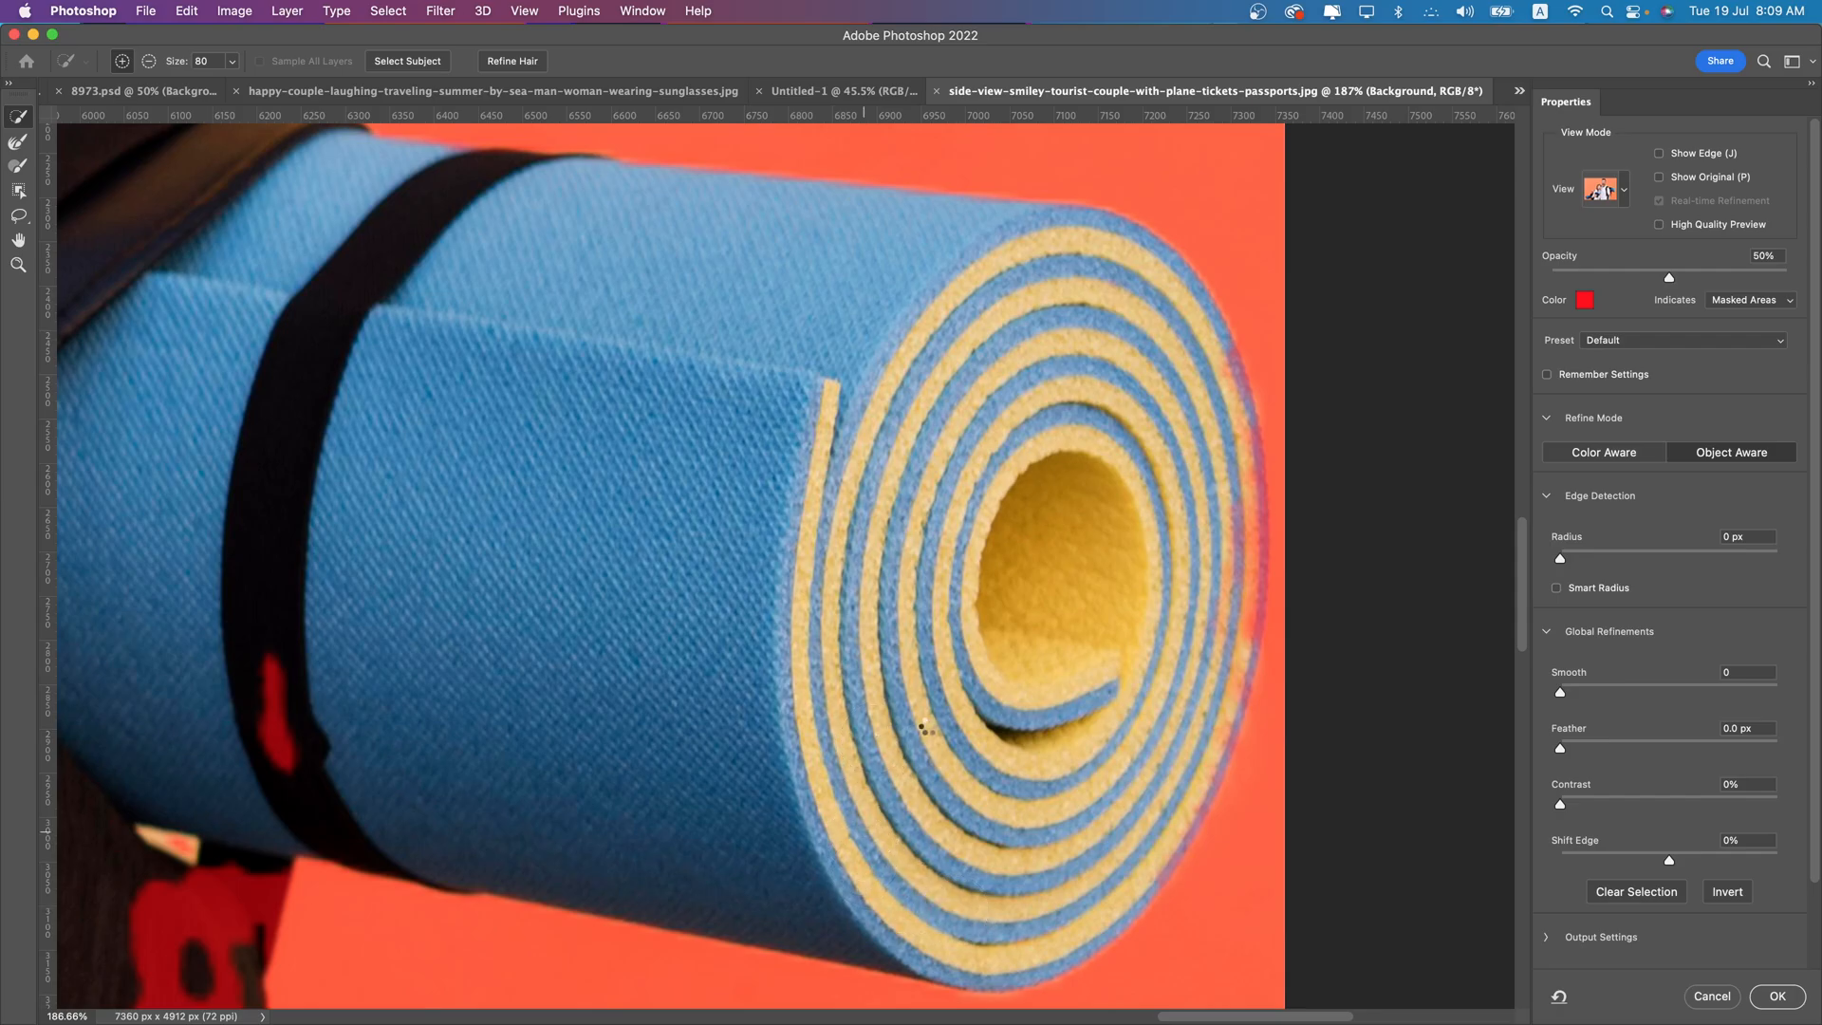
mouse_move(1205, 388)
mouse_down()
mouse_move(1224, 532)
mouse_move(1208, 680)
mouse_up()
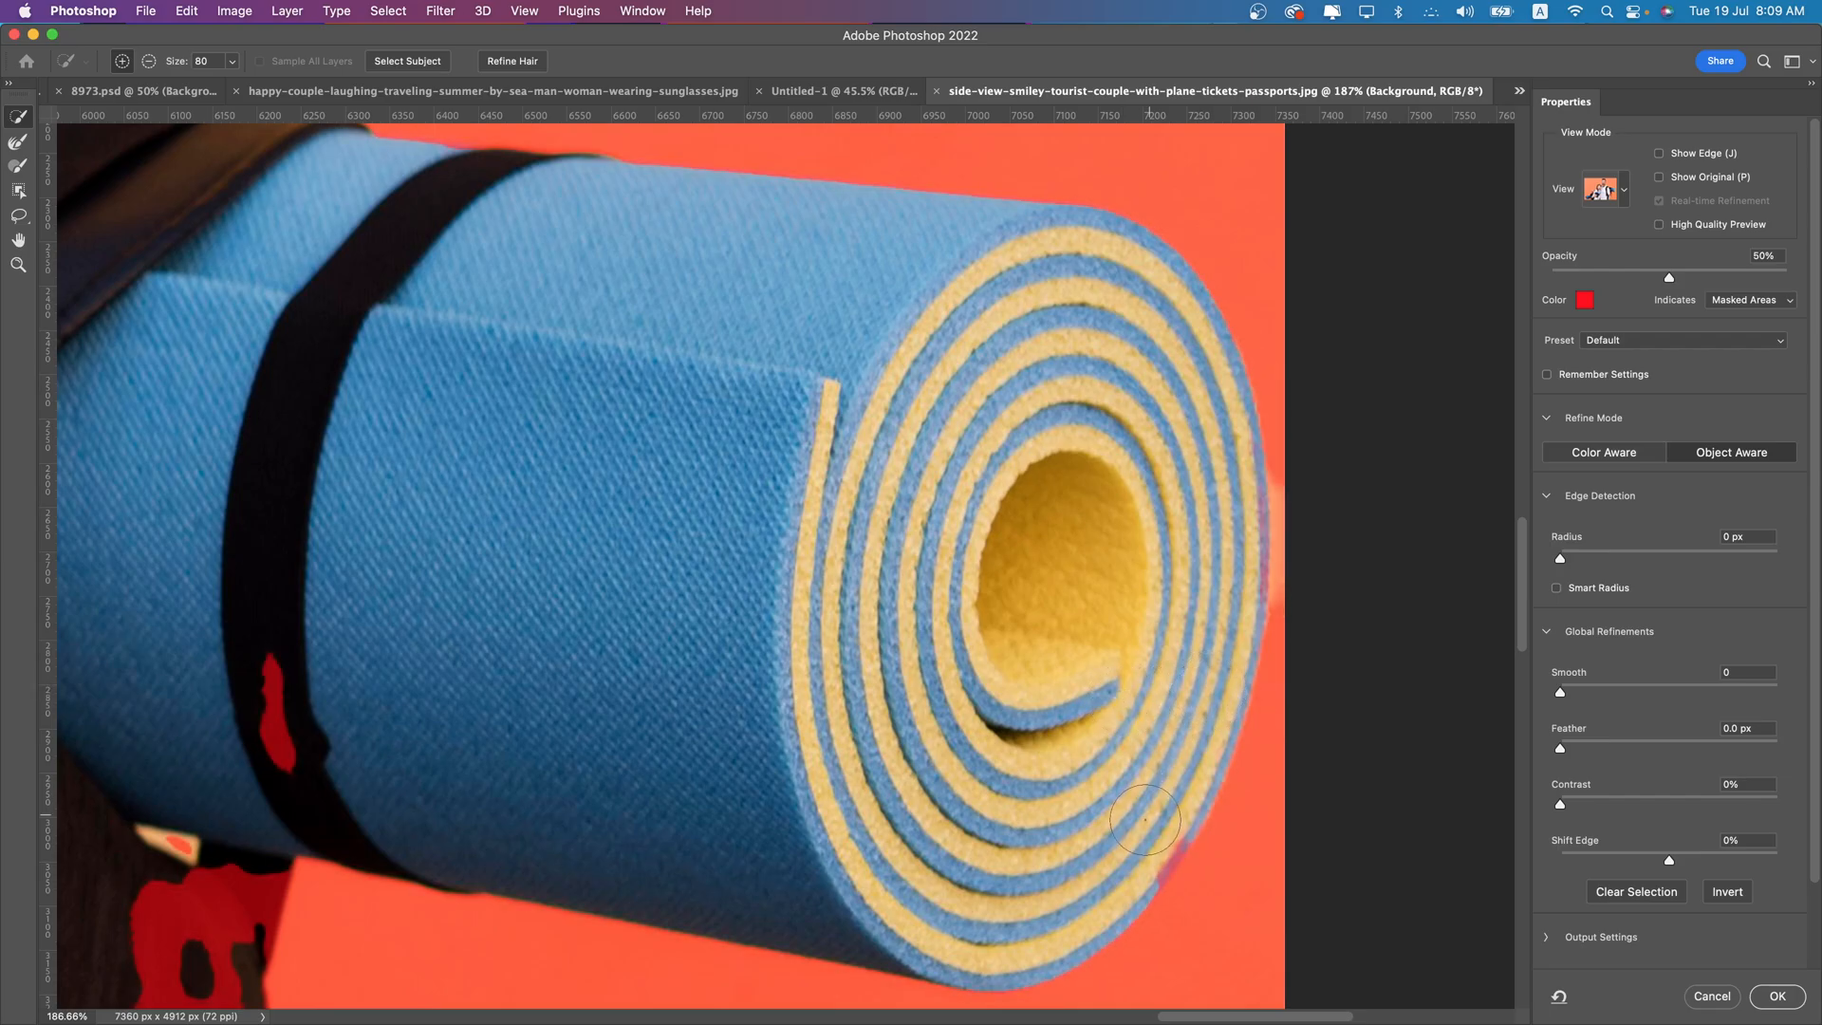
- Add the missing areas of the man's backpack and the black strap around his rolled mat to the selection
drag(452, 609, 1151, 112)
mouse_move(957, 366)
mouse_down()
mouse_move(902, 449)
mouse_move(863, 577)
mouse_up()
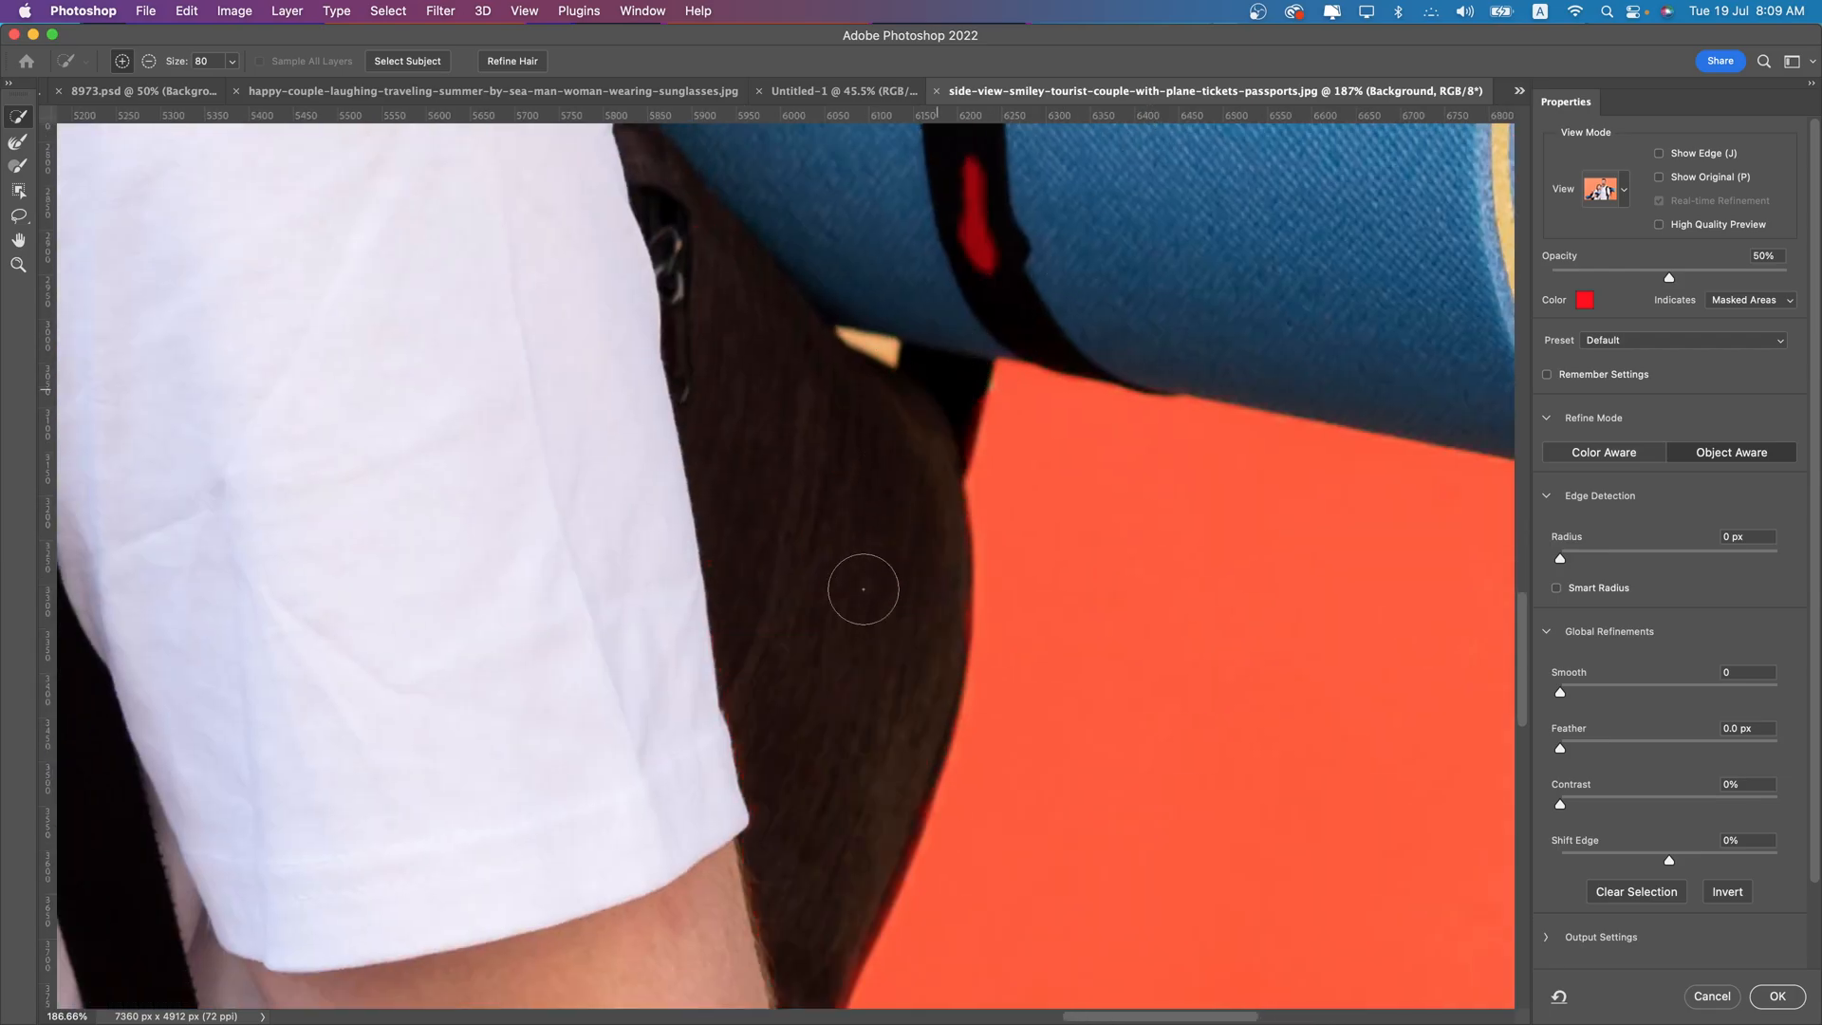
drag(976, 184, 1029, 397)
scroll(1013, 279, down, 10)
- Check the woman's side of the selection, accept the refined selection and apply it as a layer mask
scroll(503, 468, up, 3)
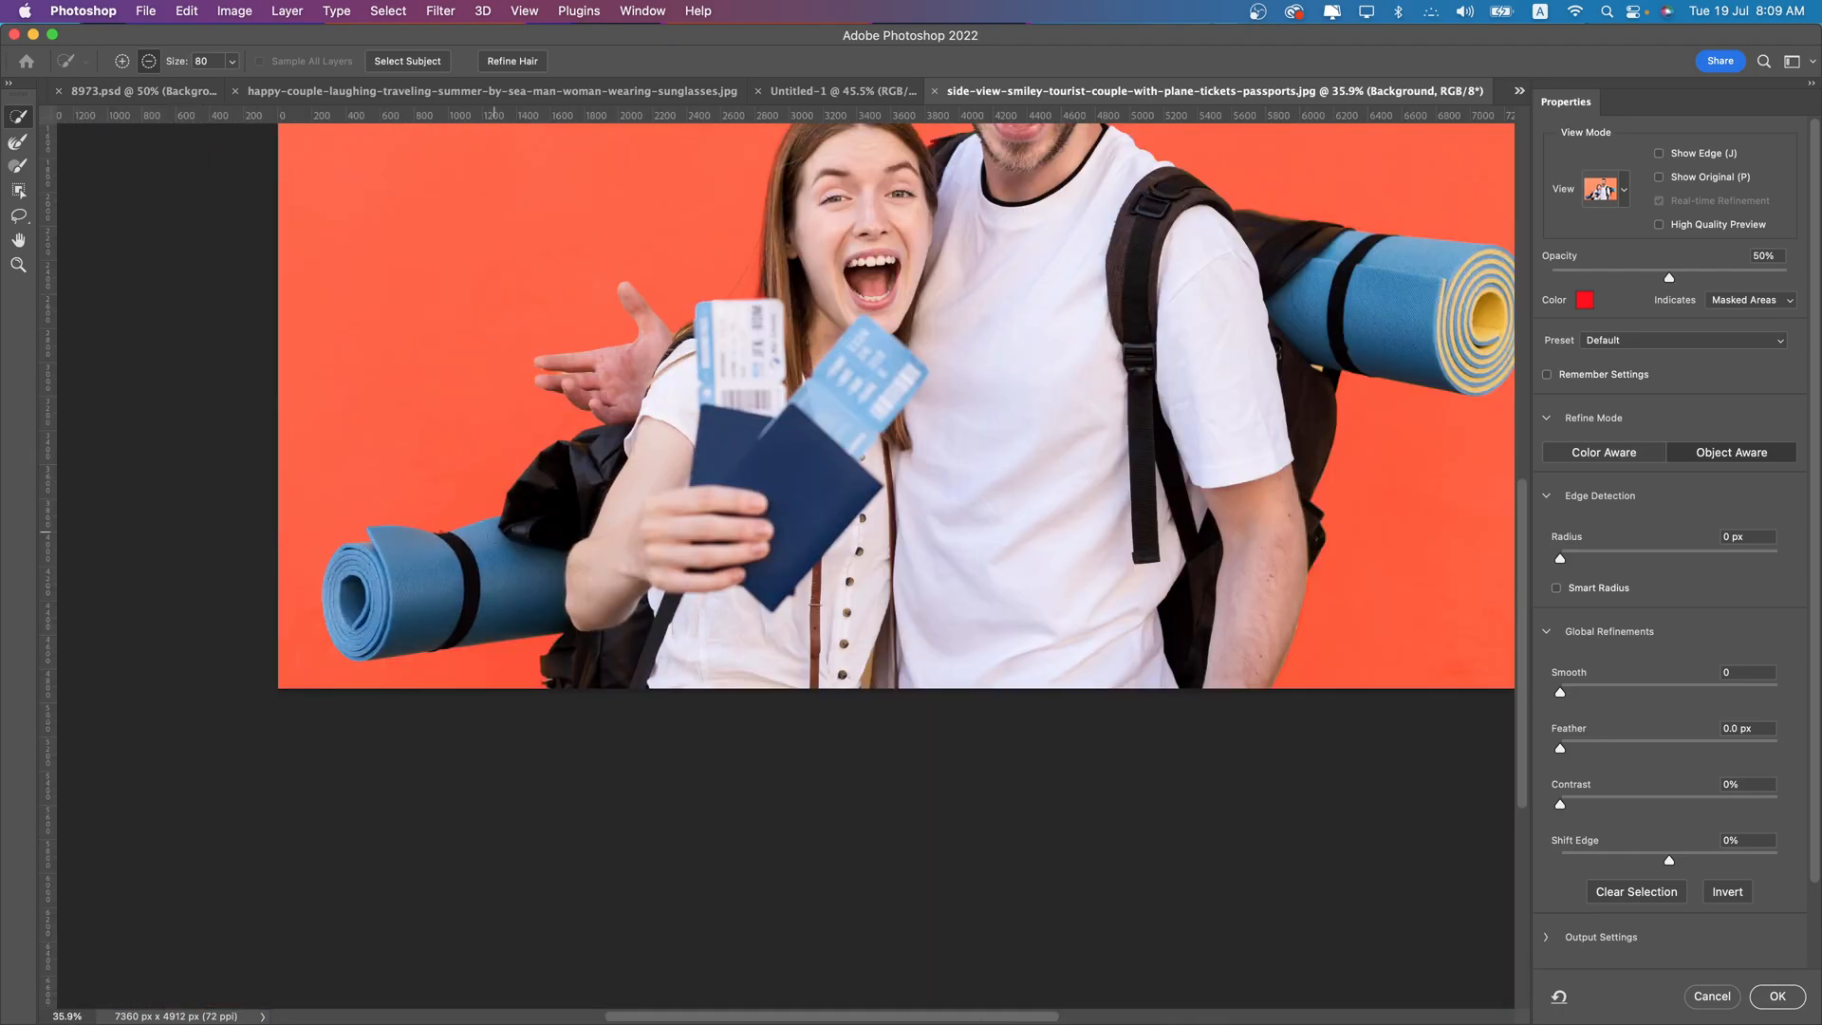
scroll(505, 553, up, 5)
drag(245, 534, 36, 576)
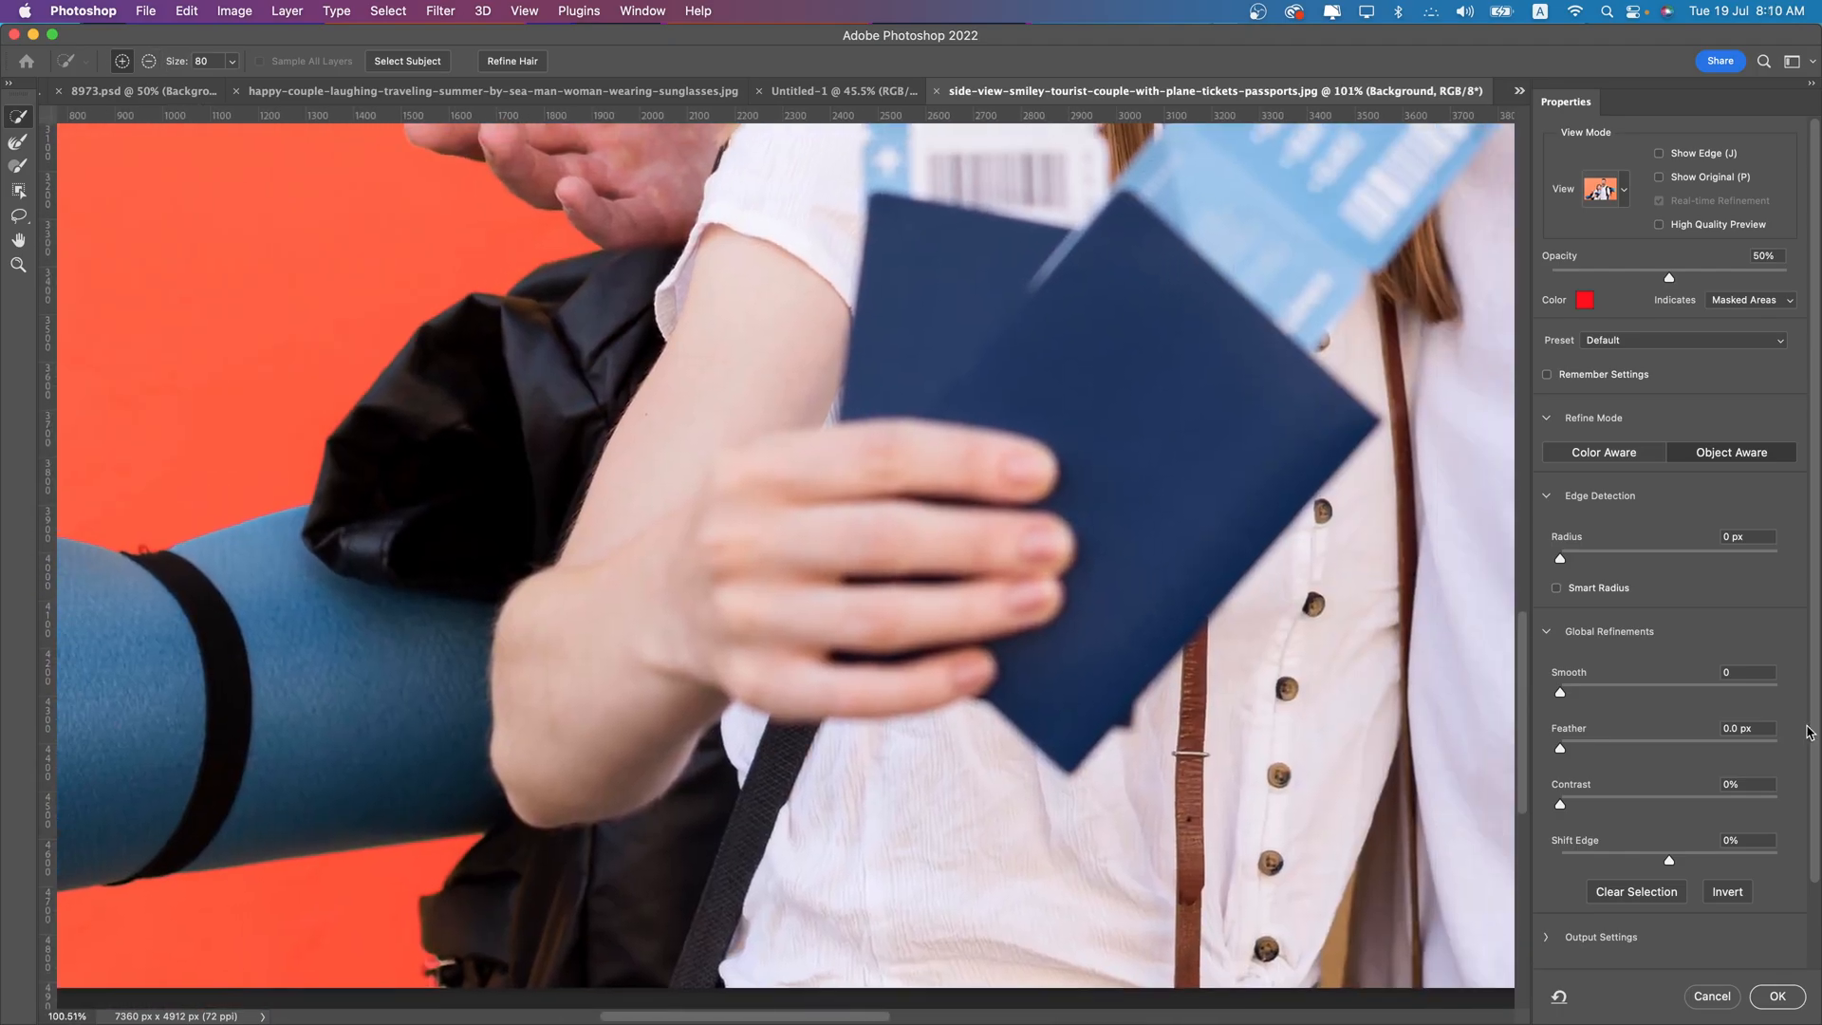
scroll(1661, 780, down, 2)
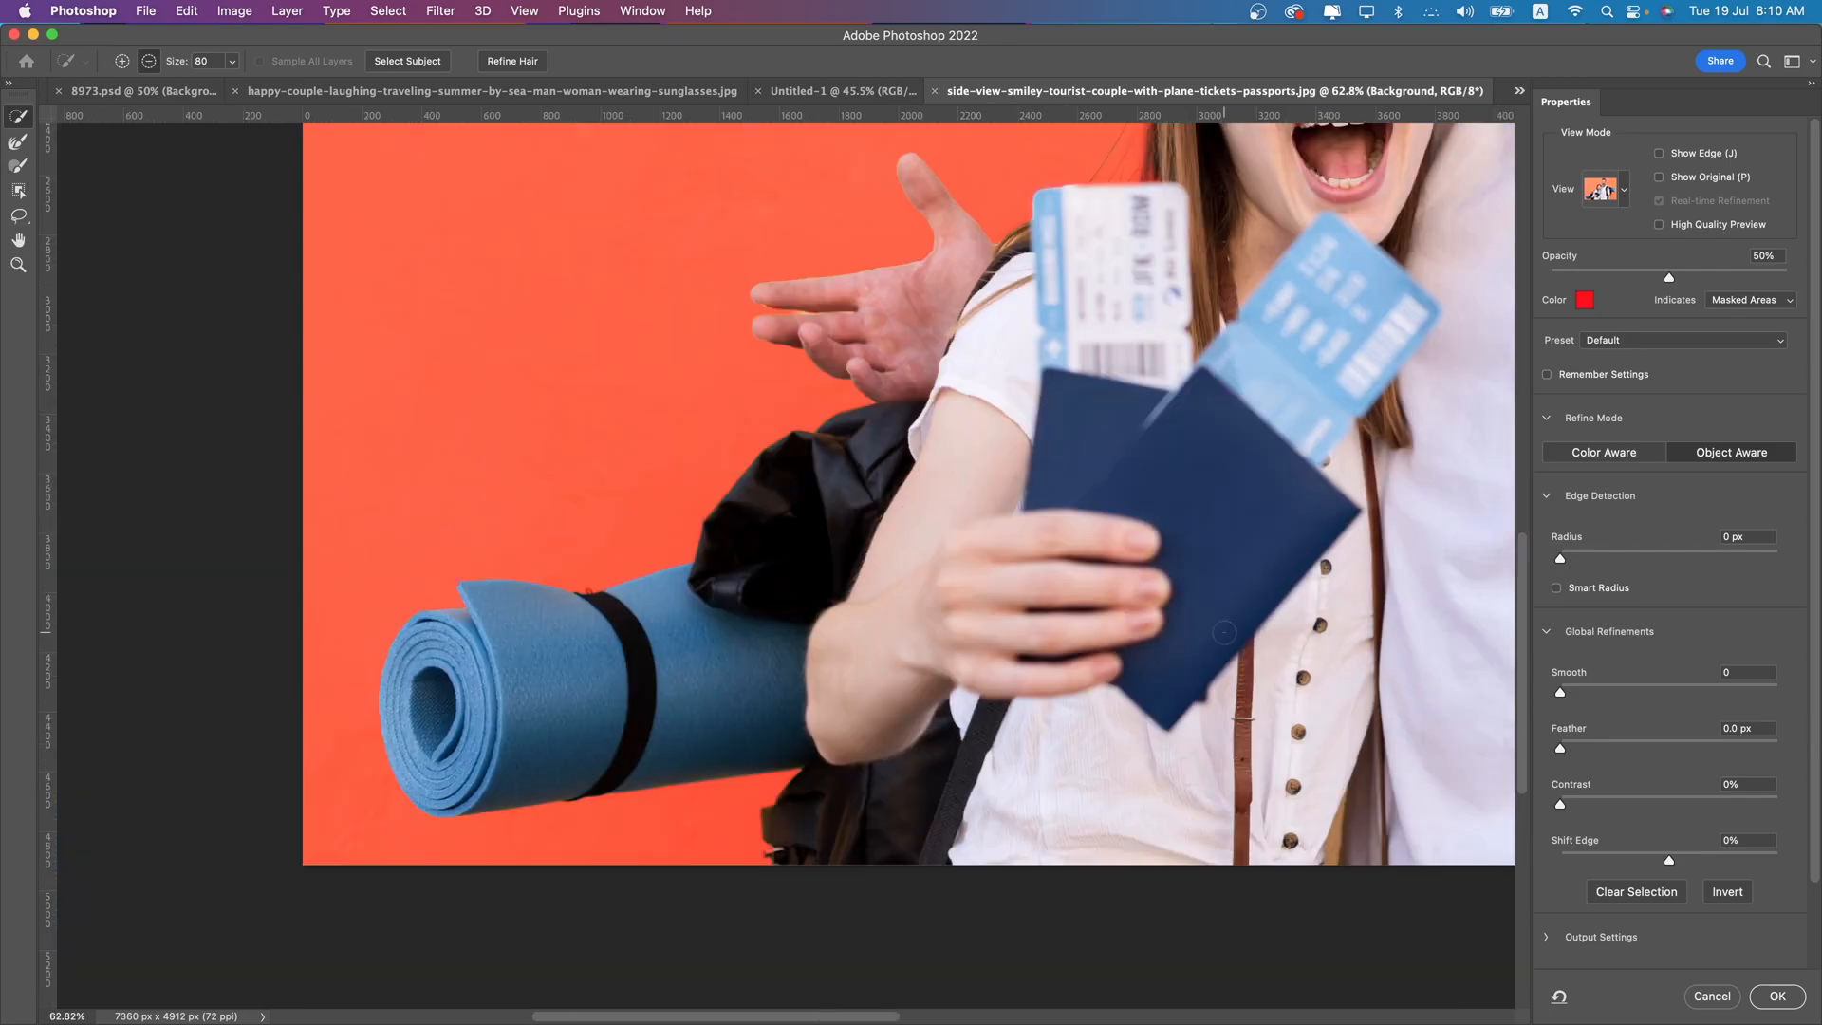
click(1777, 995)
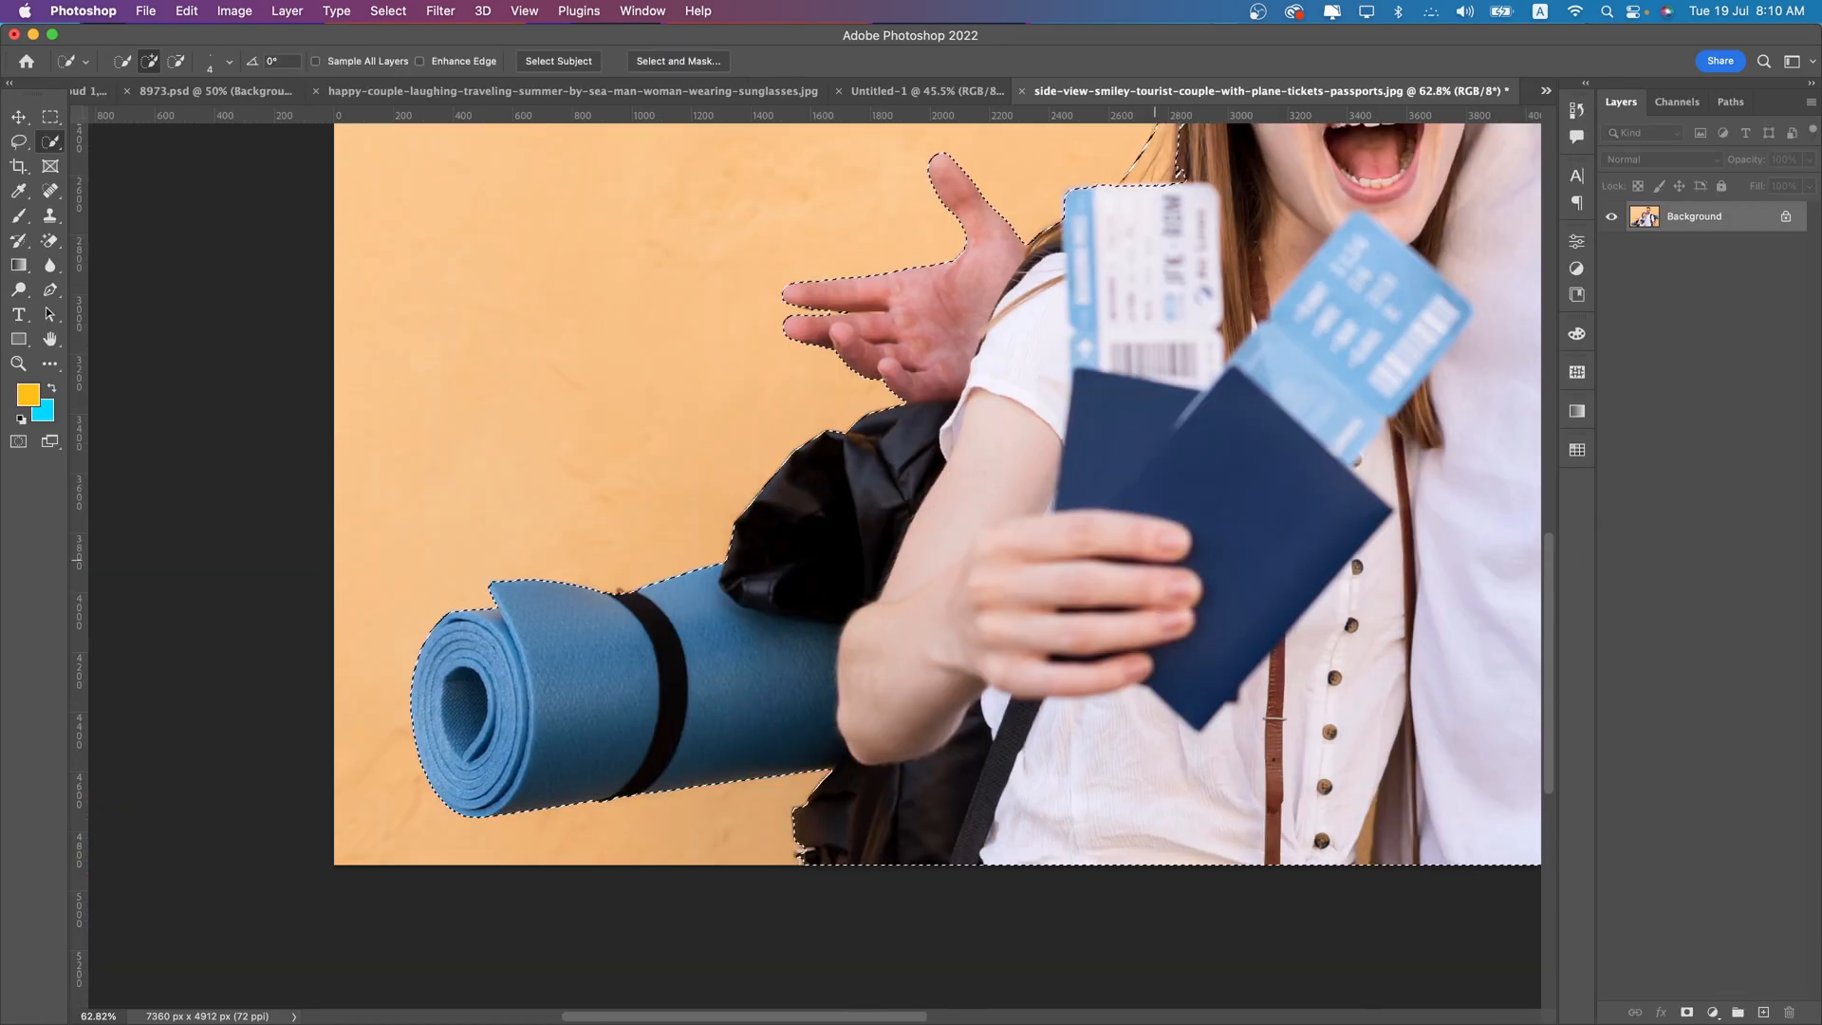
click(1685, 1012)
- Paint white on the layer mask with a soft 15 px brush to restore the missing patches beside the man's lower fingertip
scroll(975, 360, down, 2)
scroll(806, 480, up, 6)
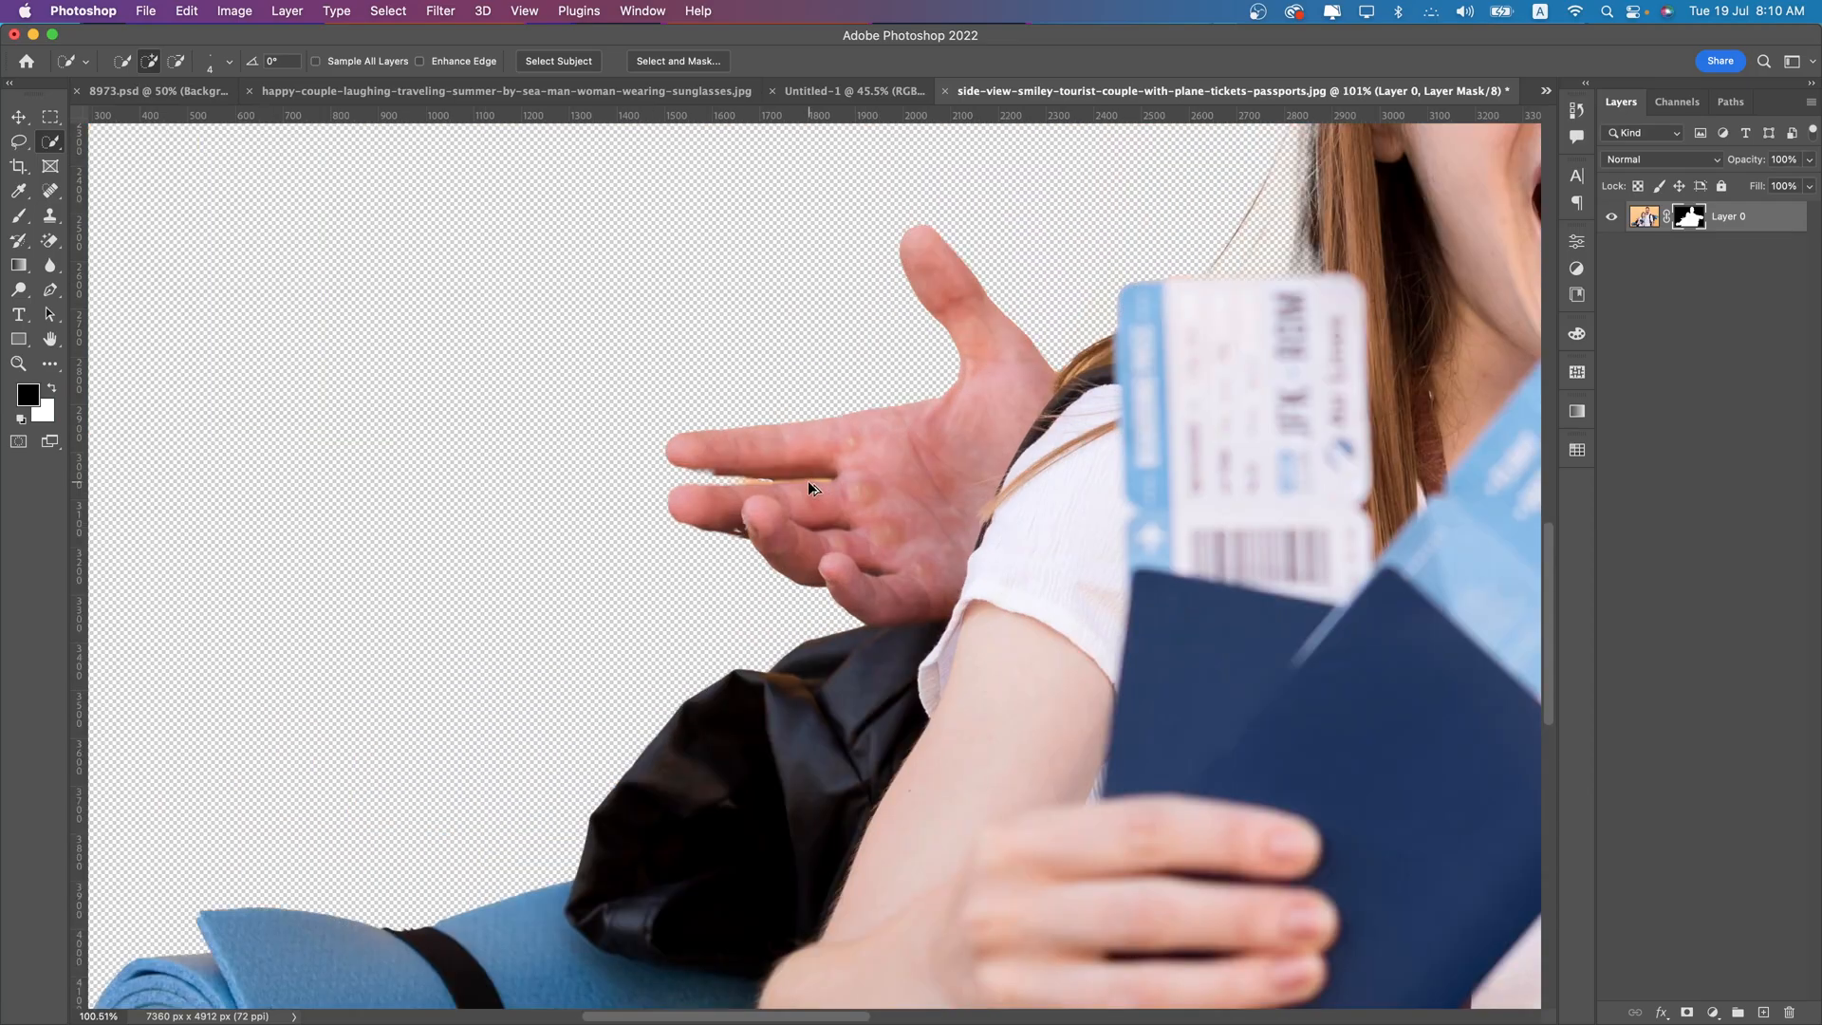
drag(681, 652, 576, 738)
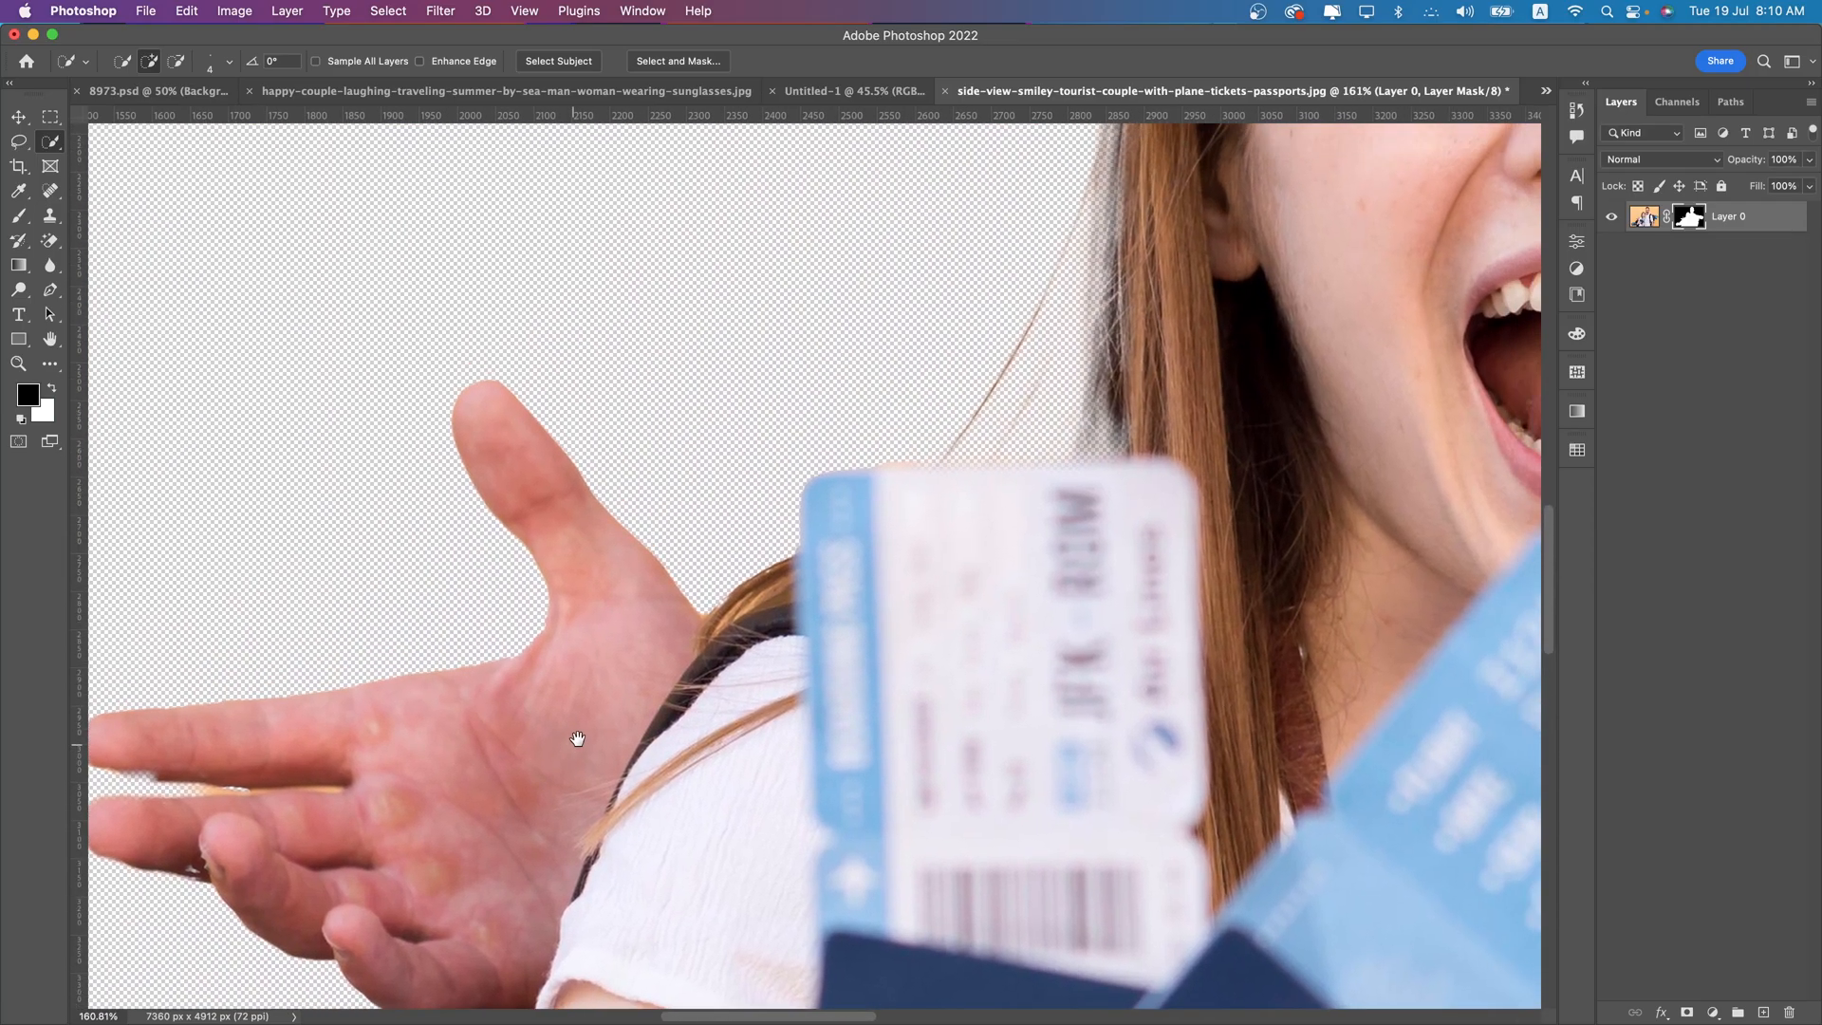
drag(385, 729, 565, 645)
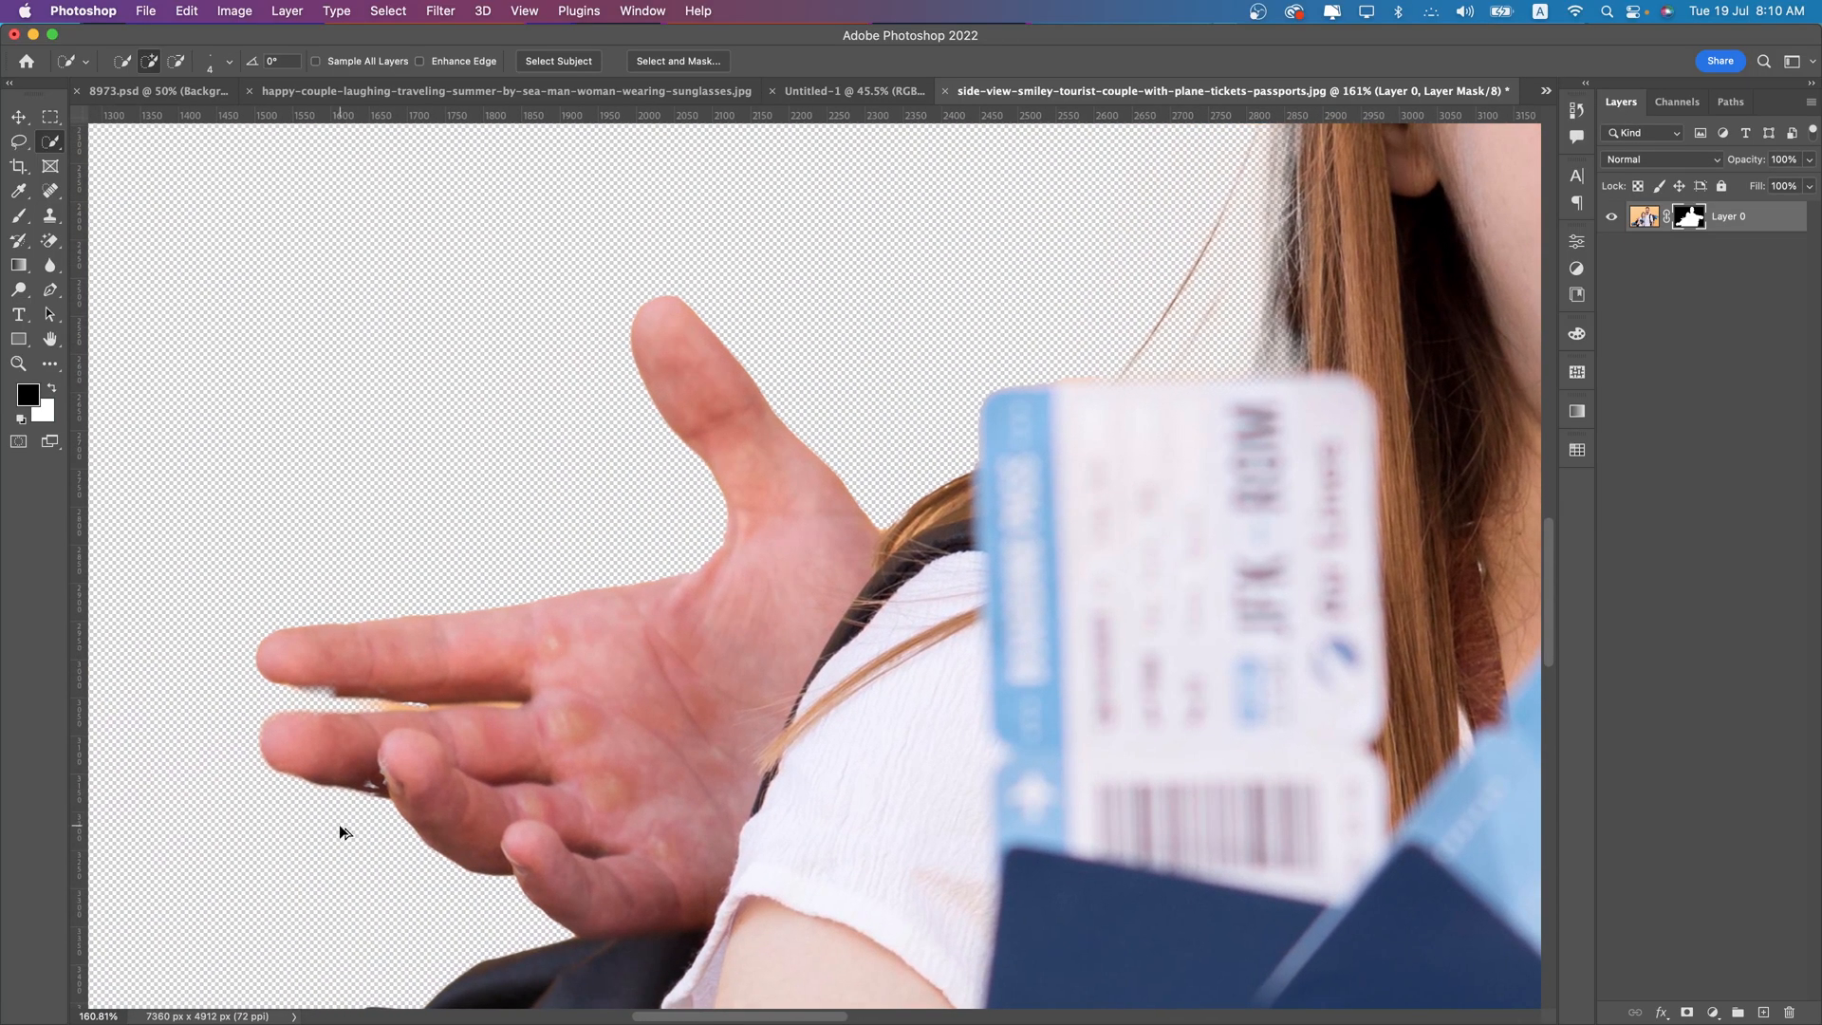
scroll(342, 832, up, 10)
drag(803, 402, 807, 491)
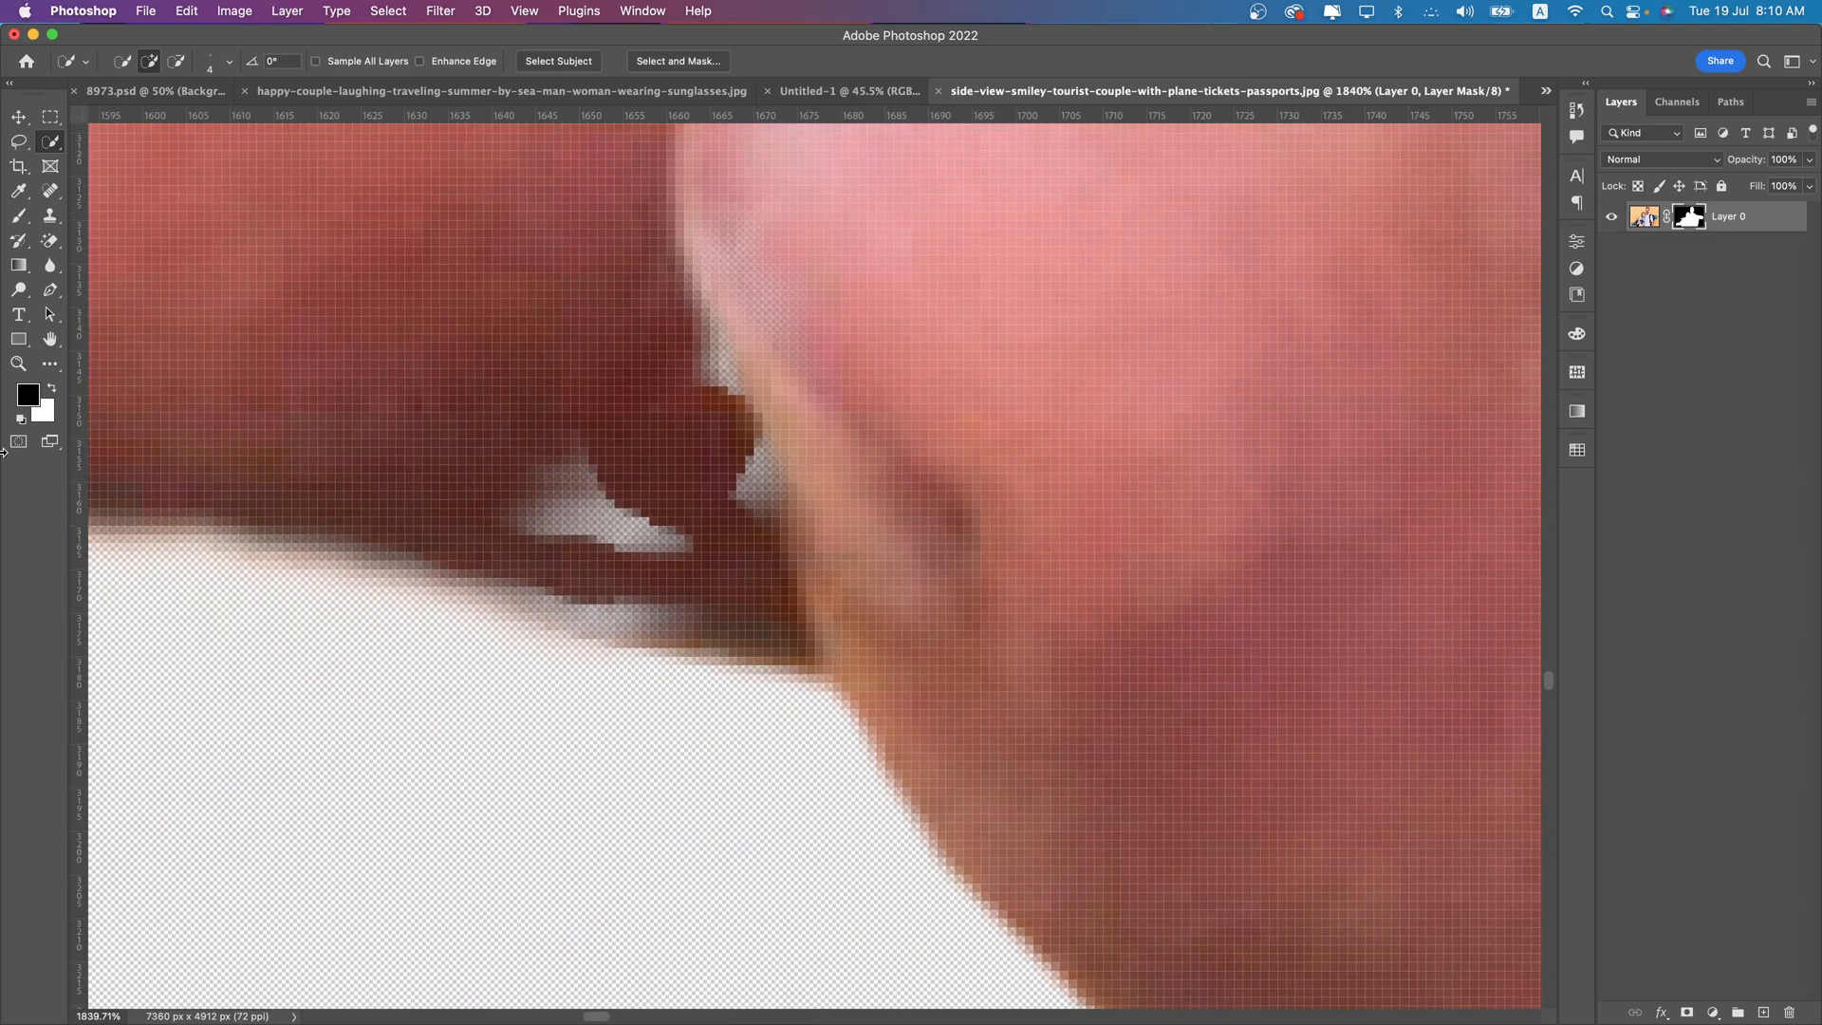
click(18, 215)
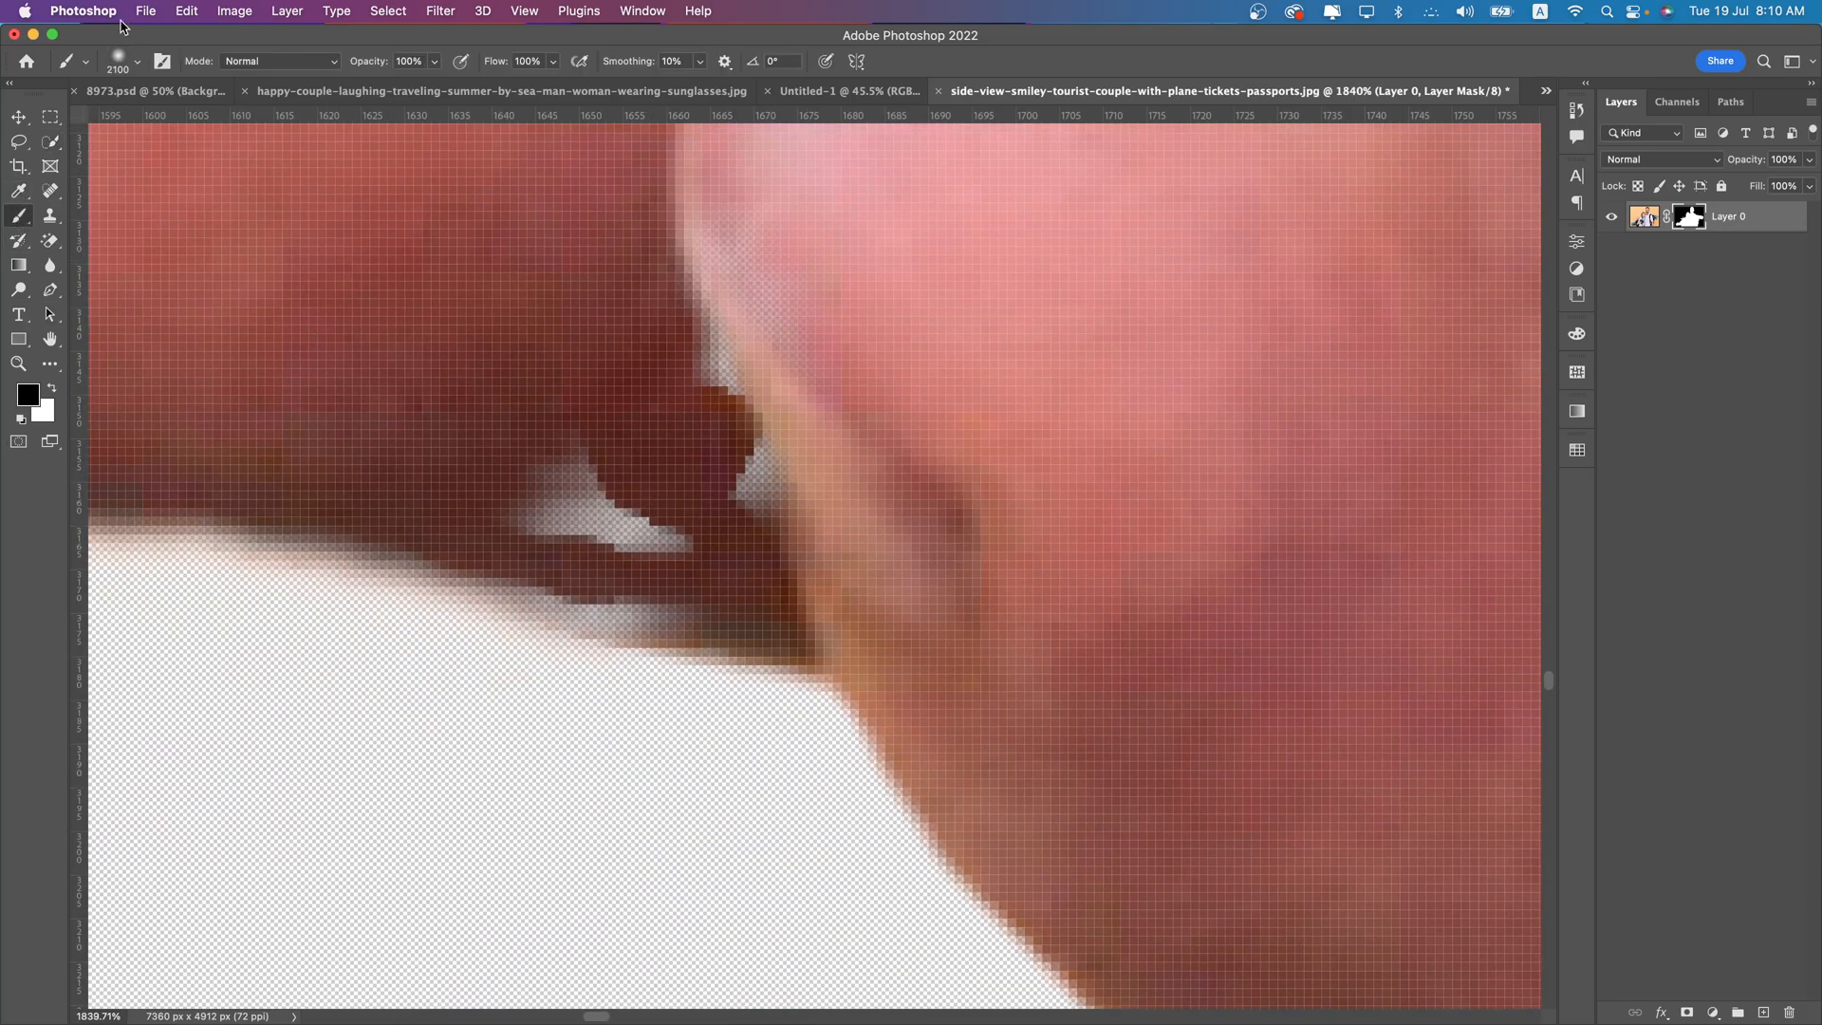
click(125, 71)
text(55)
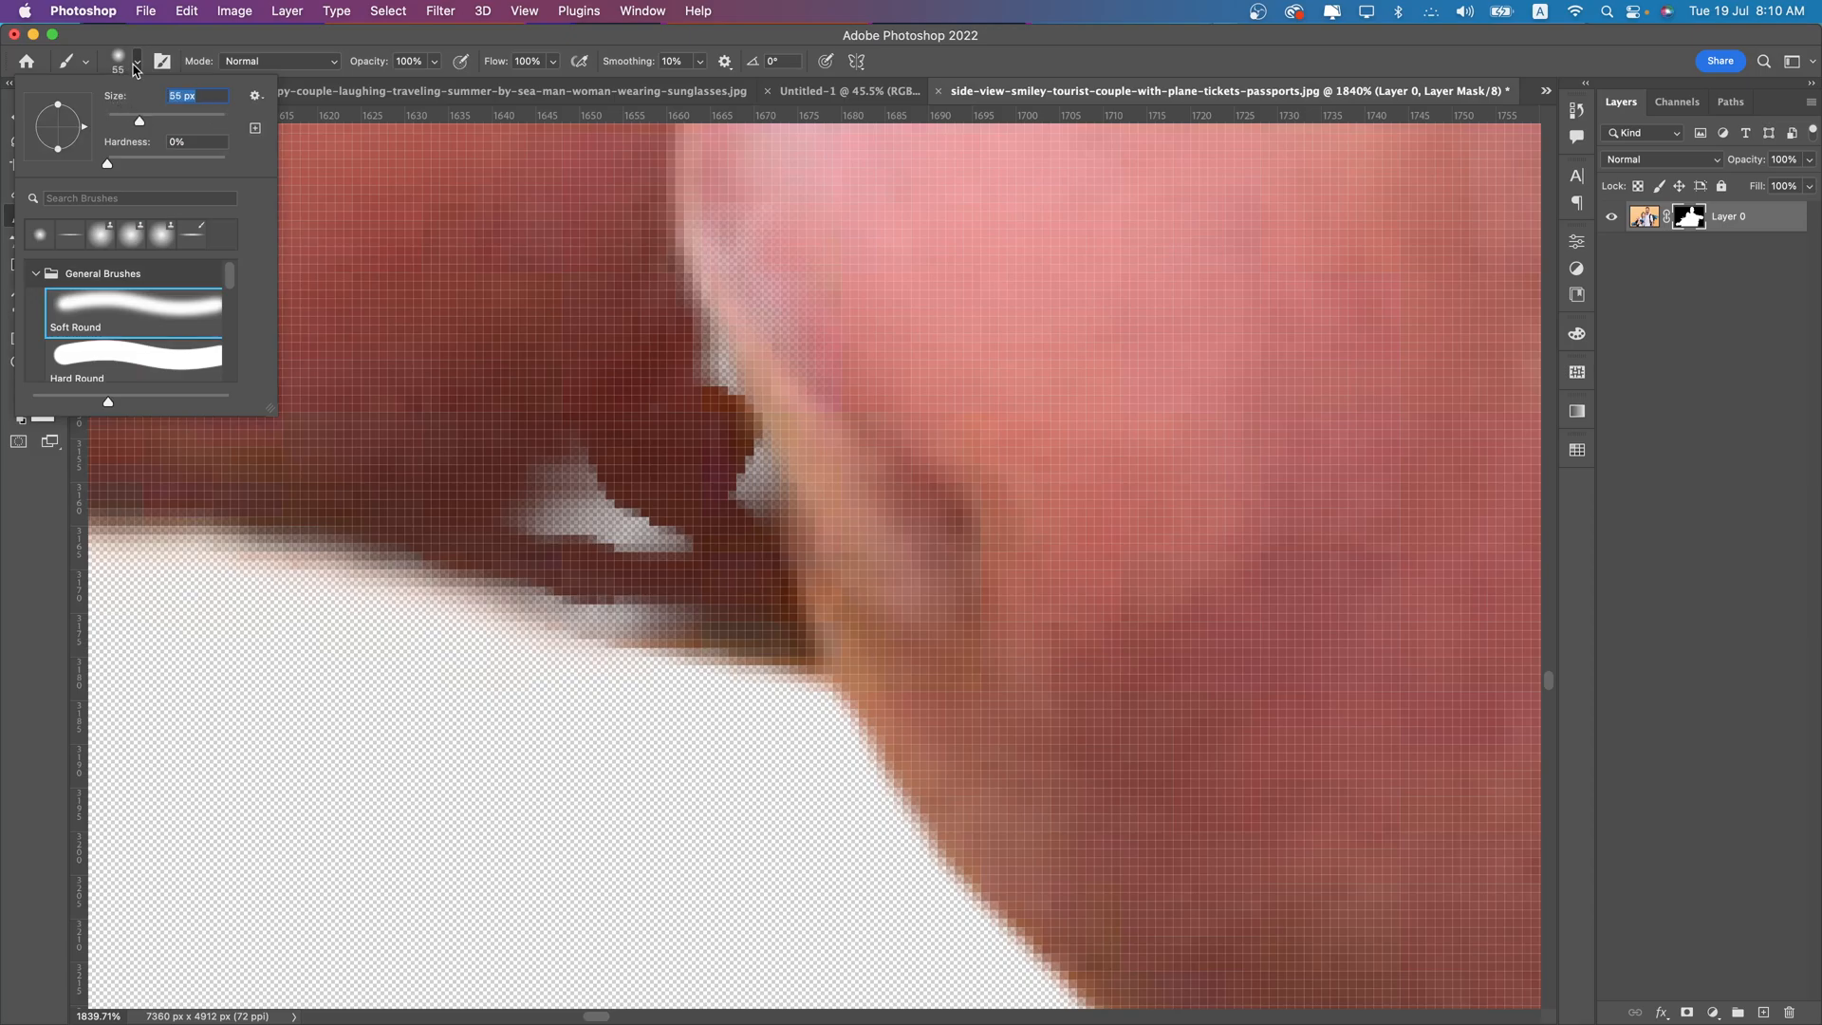
key(Return)
click(51, 388)
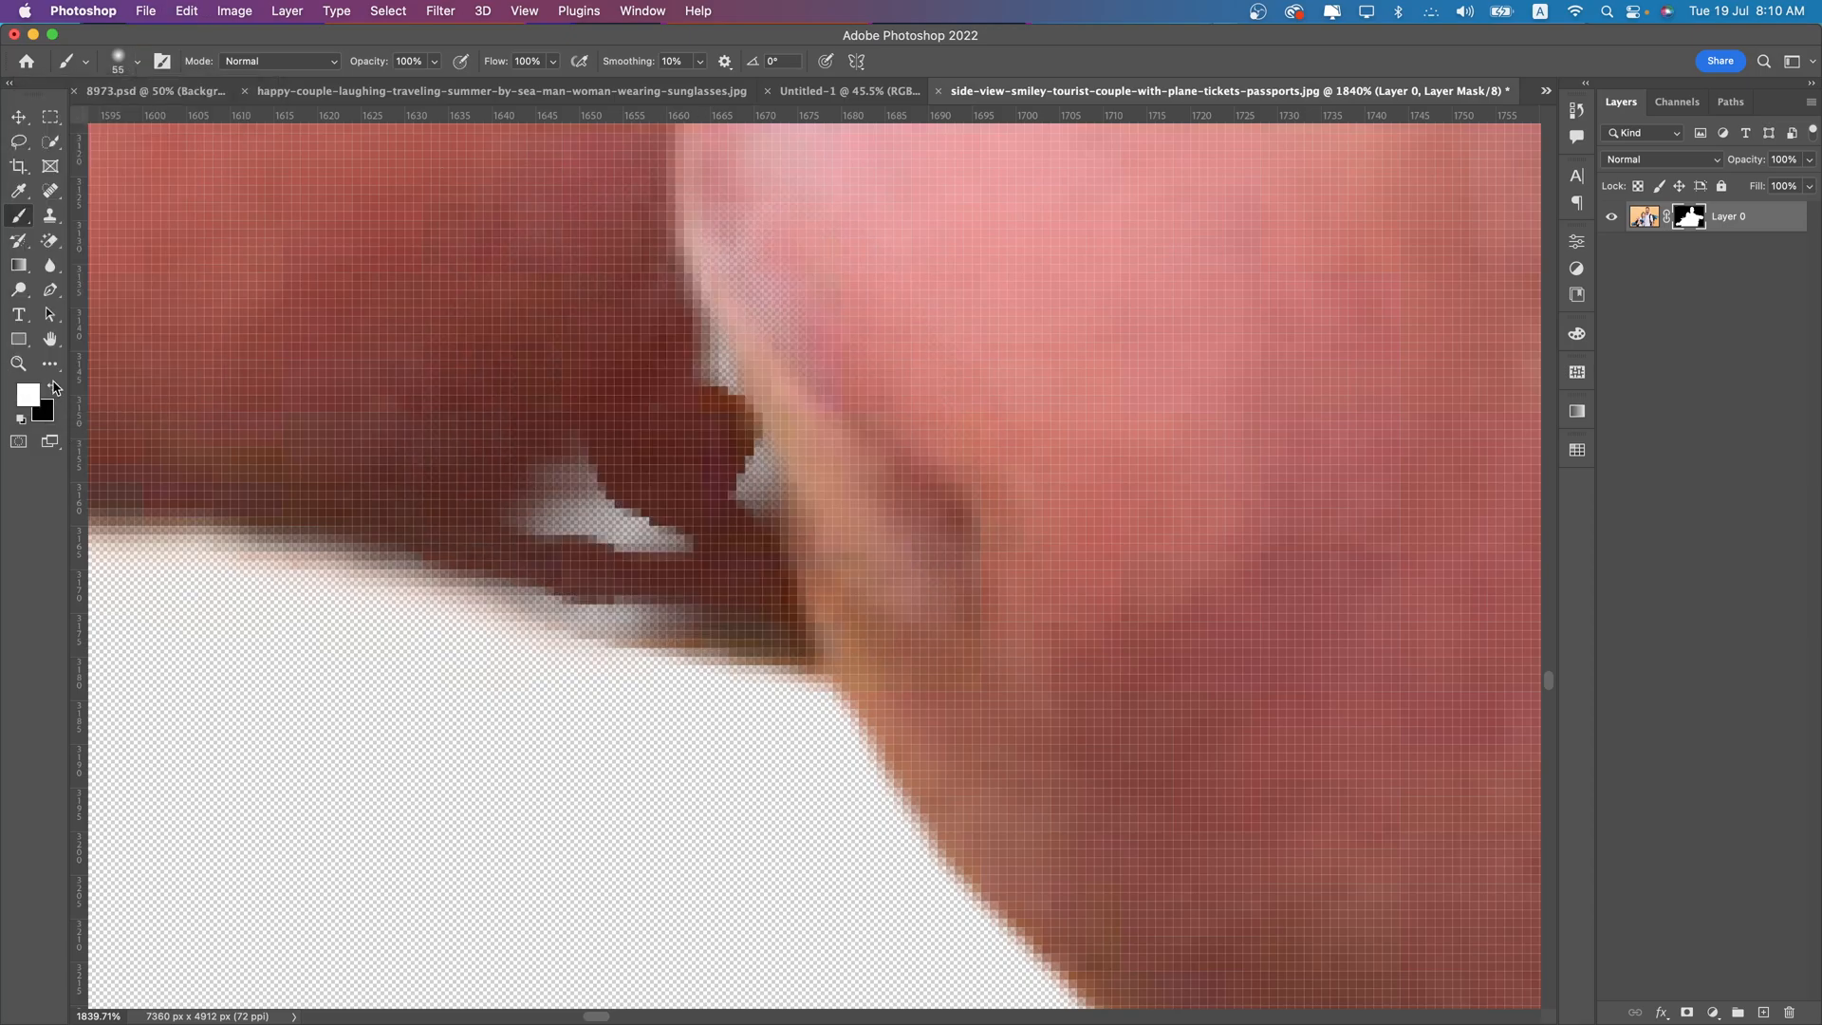
key(bracketleft)
key(bracketleft)
key(bracketleft)
key(bracketleft)
key(bracketleft)
key(bracketleft)
key(bracketleft)
key(bracketleft)
mouse_move(580, 438)
mouse_down()
mouse_move(673, 492)
mouse_move(532, 488)
mouse_move(764, 353)
mouse_move(835, 504)
mouse_move(642, 481)
mouse_move(720, 234)
mouse_move(591, 392)
mouse_move(585, 508)
mouse_move(768, 566)
mouse_up()
scroll(874, 539, down, 2)
scroll(801, 409, down, 10)
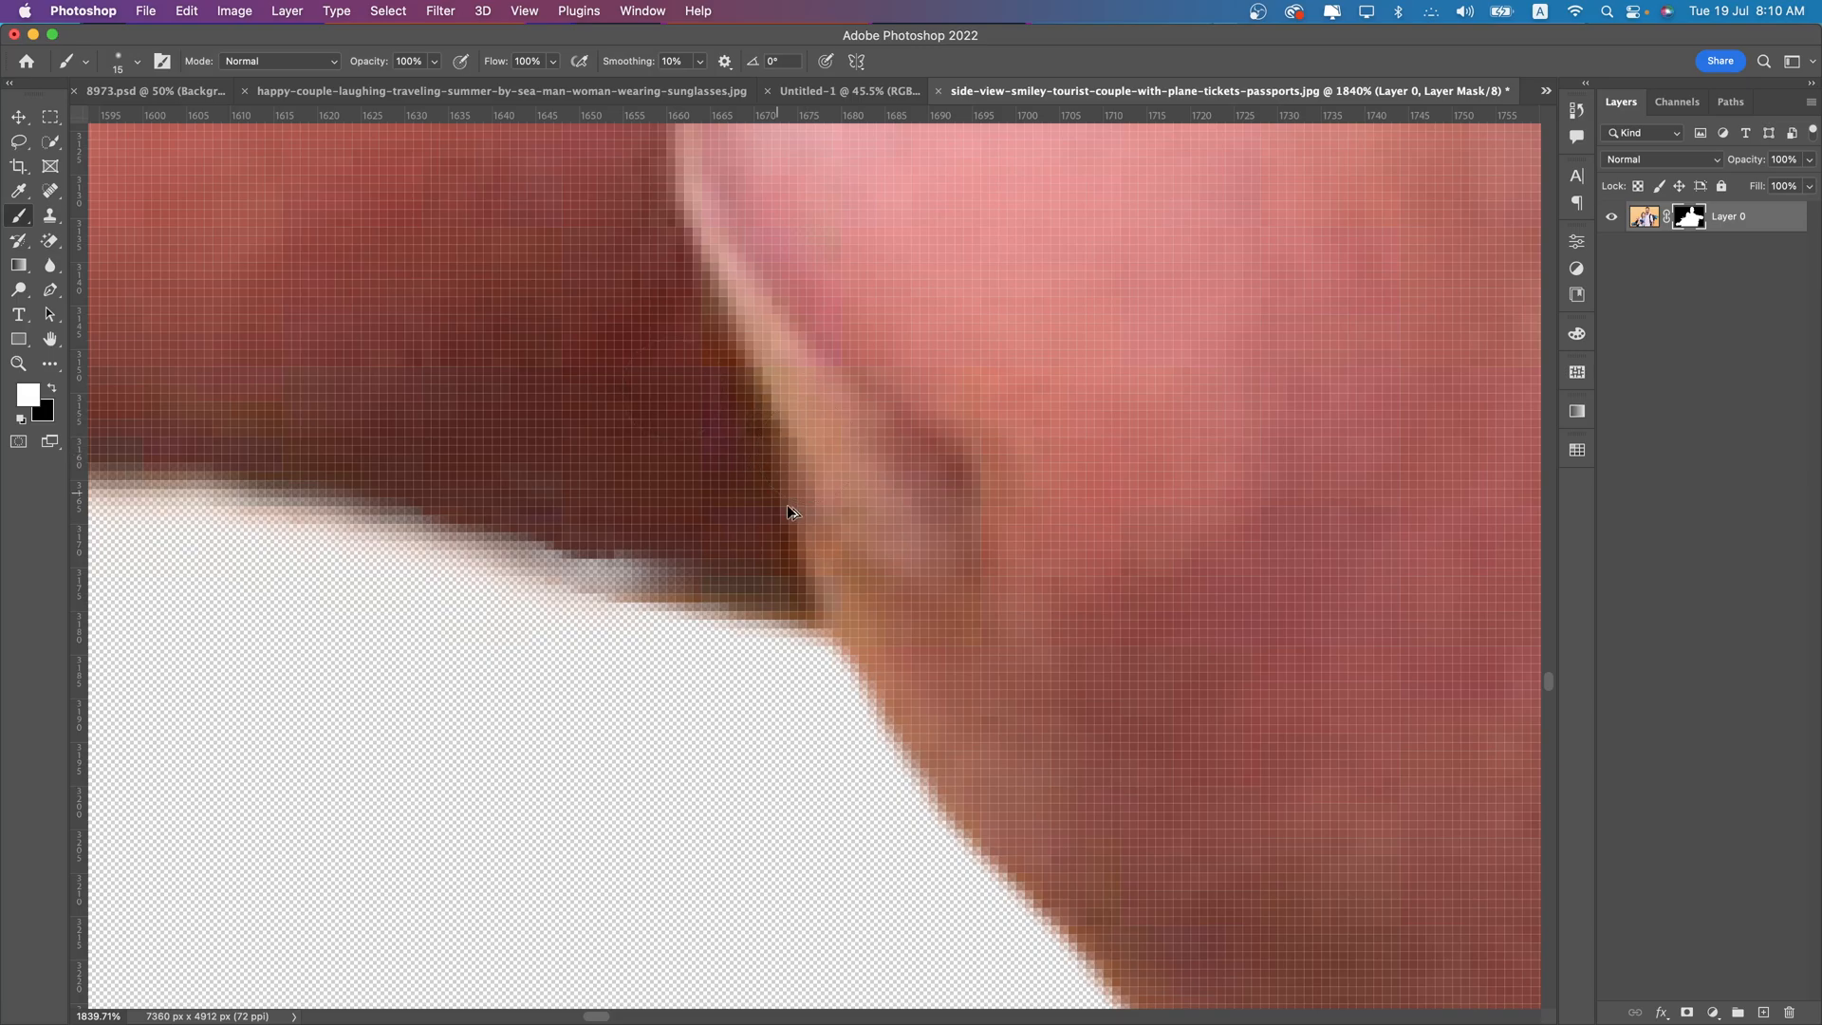
- Paint black on the layer mask with a 9 px brush to clear the orange background between the man's two upper fingers
scroll(792, 572, up, 10)
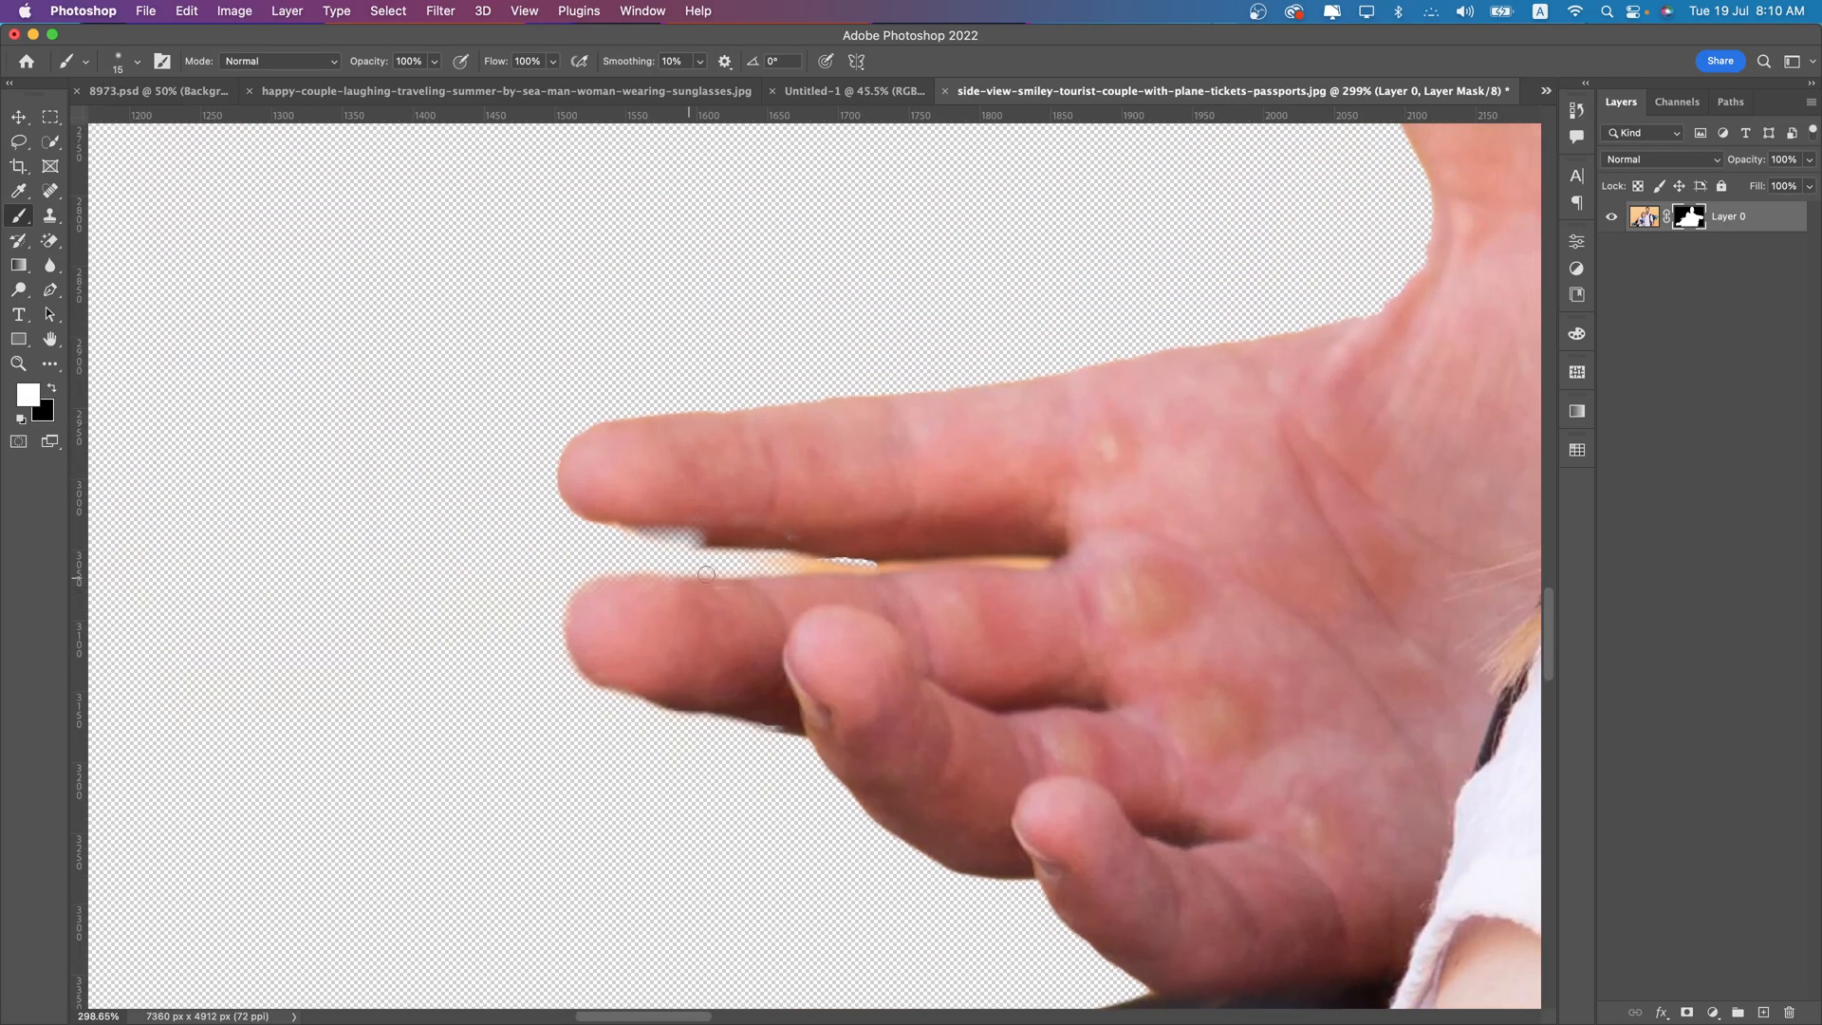
key(x)
key(bracketleft)
key(bracketleft)
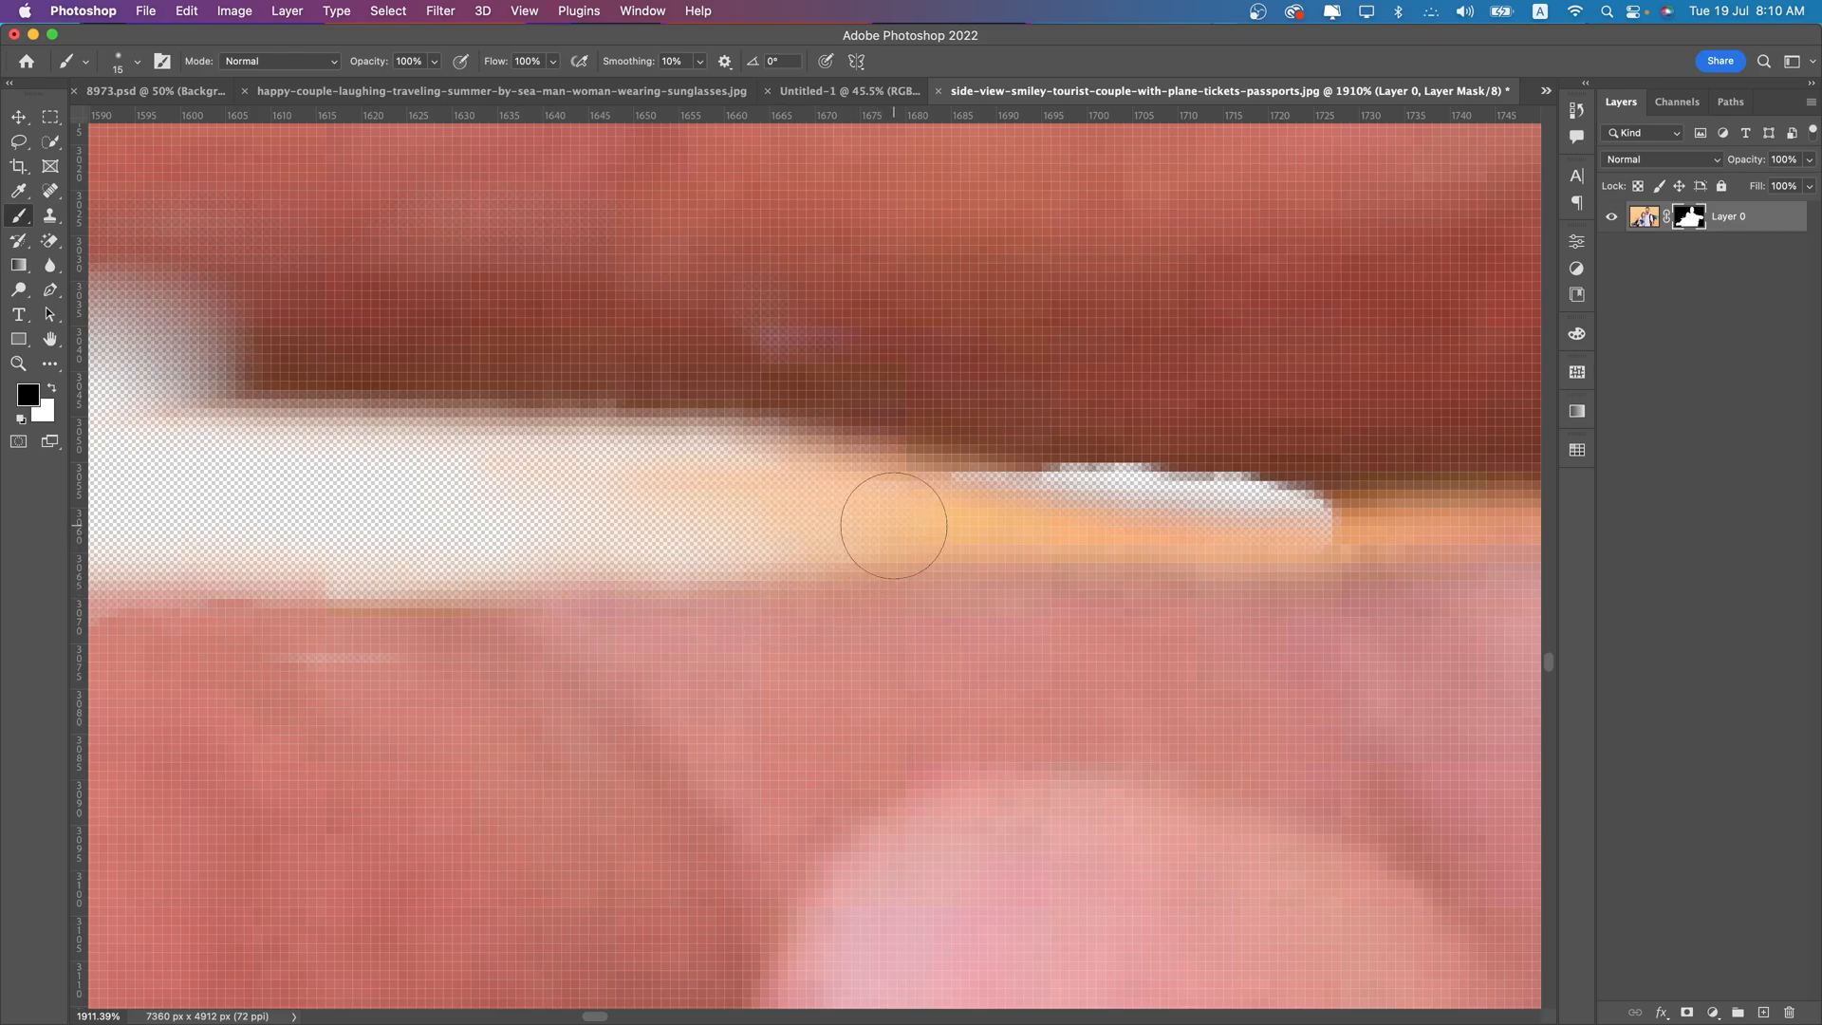
drag(1254, 519, 713, 524)
mouse_move(948, 519)
mouse_down()
mouse_move(838, 491)
mouse_move(431, 471)
mouse_up()
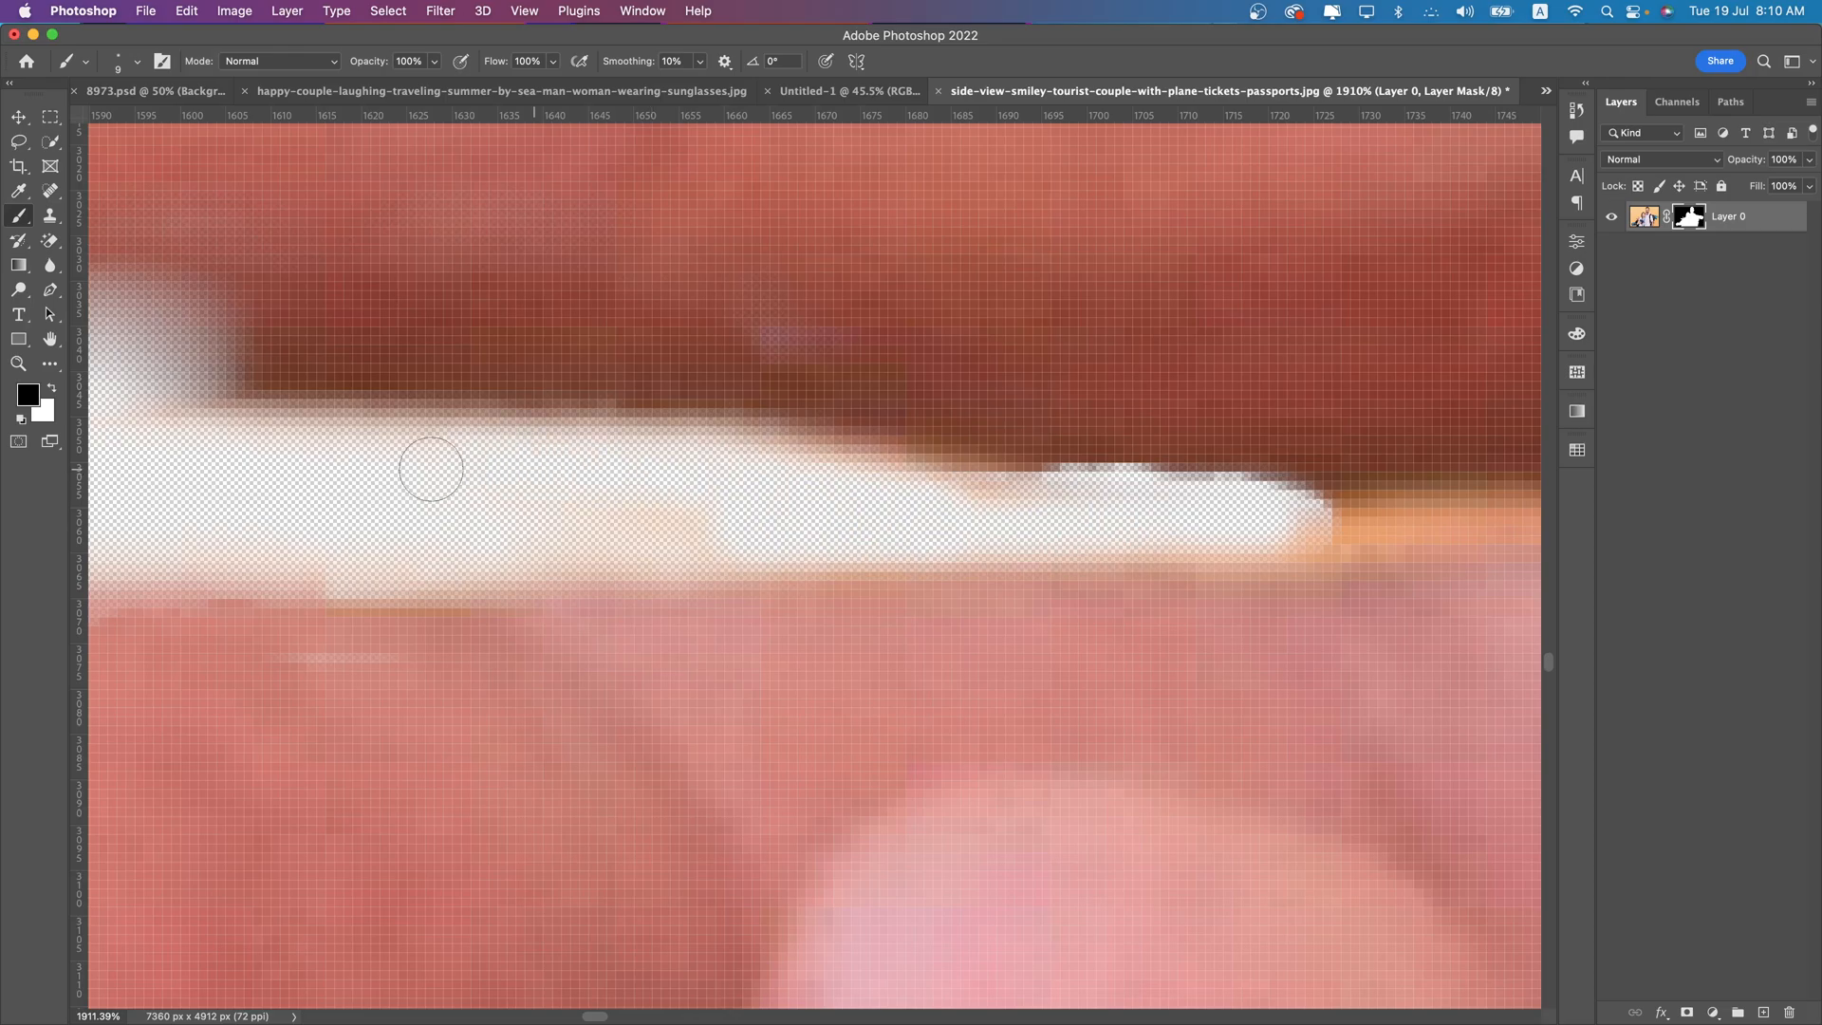
- Undo the stray mask stroke and clear the remaining orange sliver up to the inner end of the finger gap
drag(571, 528, 1670, 579)
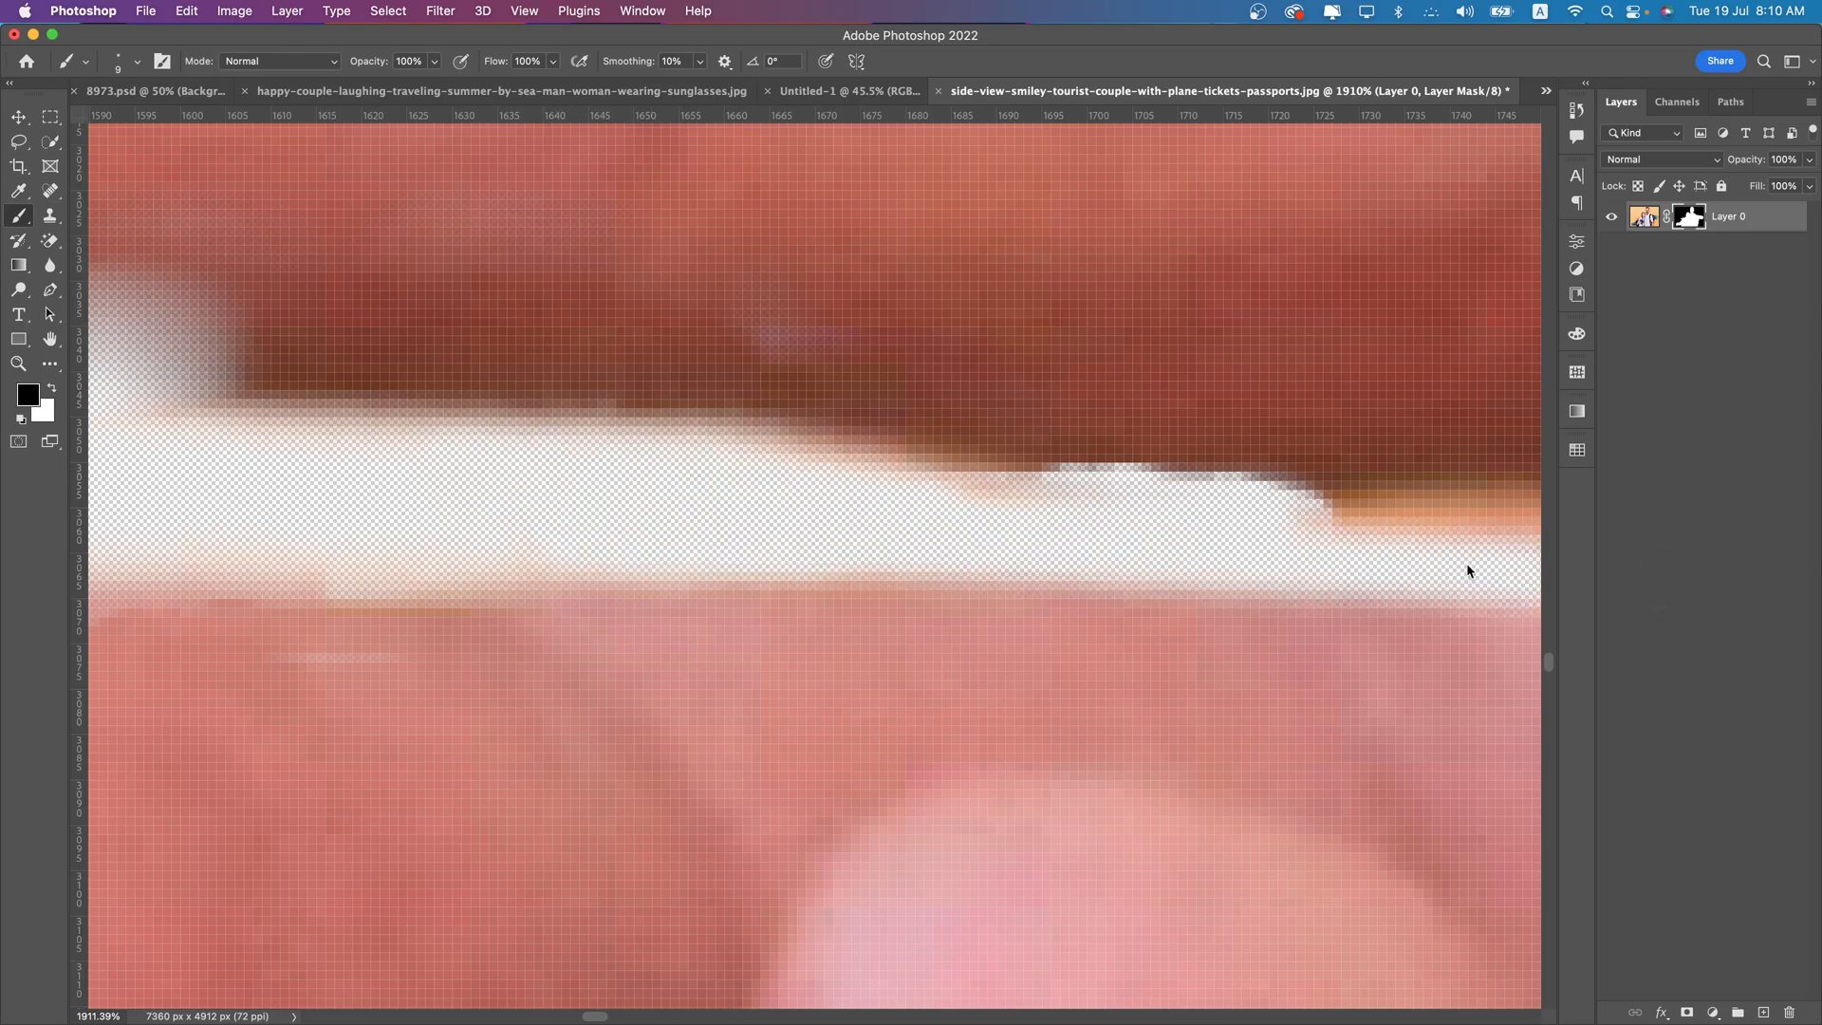
key(super+z)
drag(1421, 505, 537, 495)
scroll(1163, 508, down, 3)
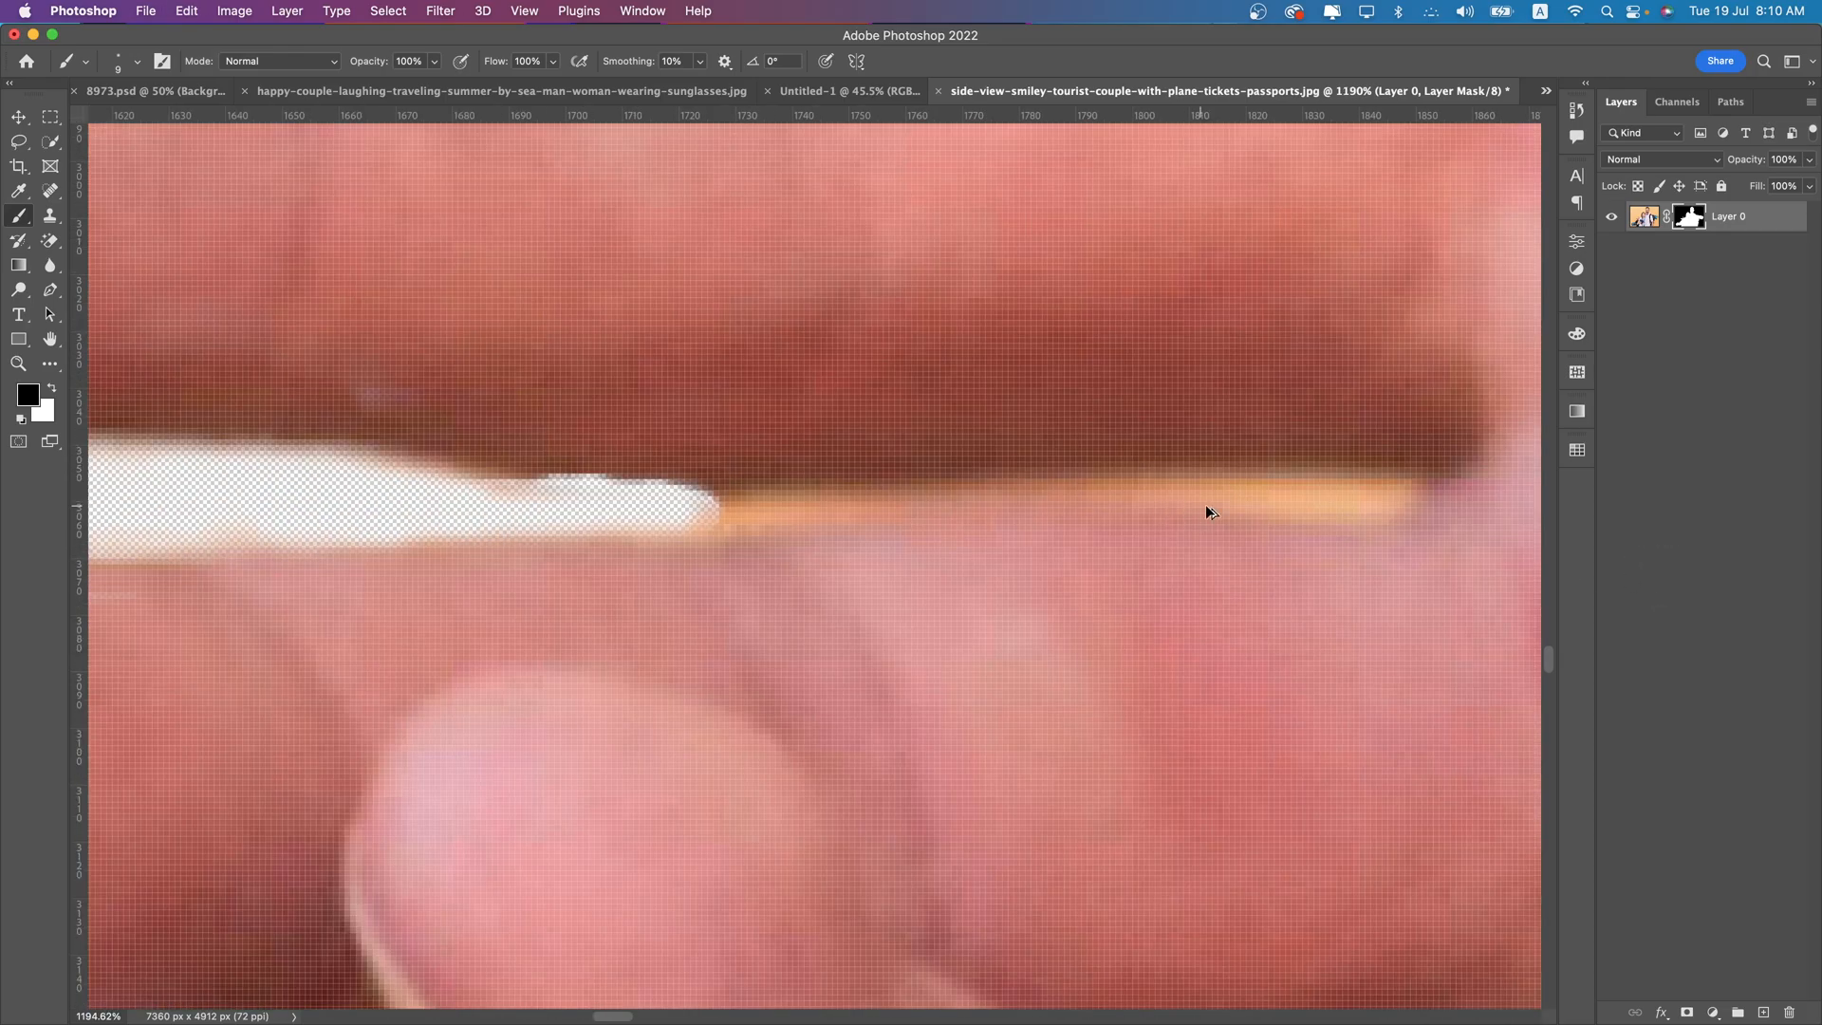
mouse_move(1386, 482)
mouse_down()
mouse_move(683, 486)
mouse_move(863, 518)
mouse_move(1406, 519)
mouse_move(582, 500)
mouse_move(490, 514)
mouse_move(880, 580)
mouse_move(861, 546)
mouse_move(410, 494)
mouse_up()
key(space)
scroll(667, 547, down, 3)
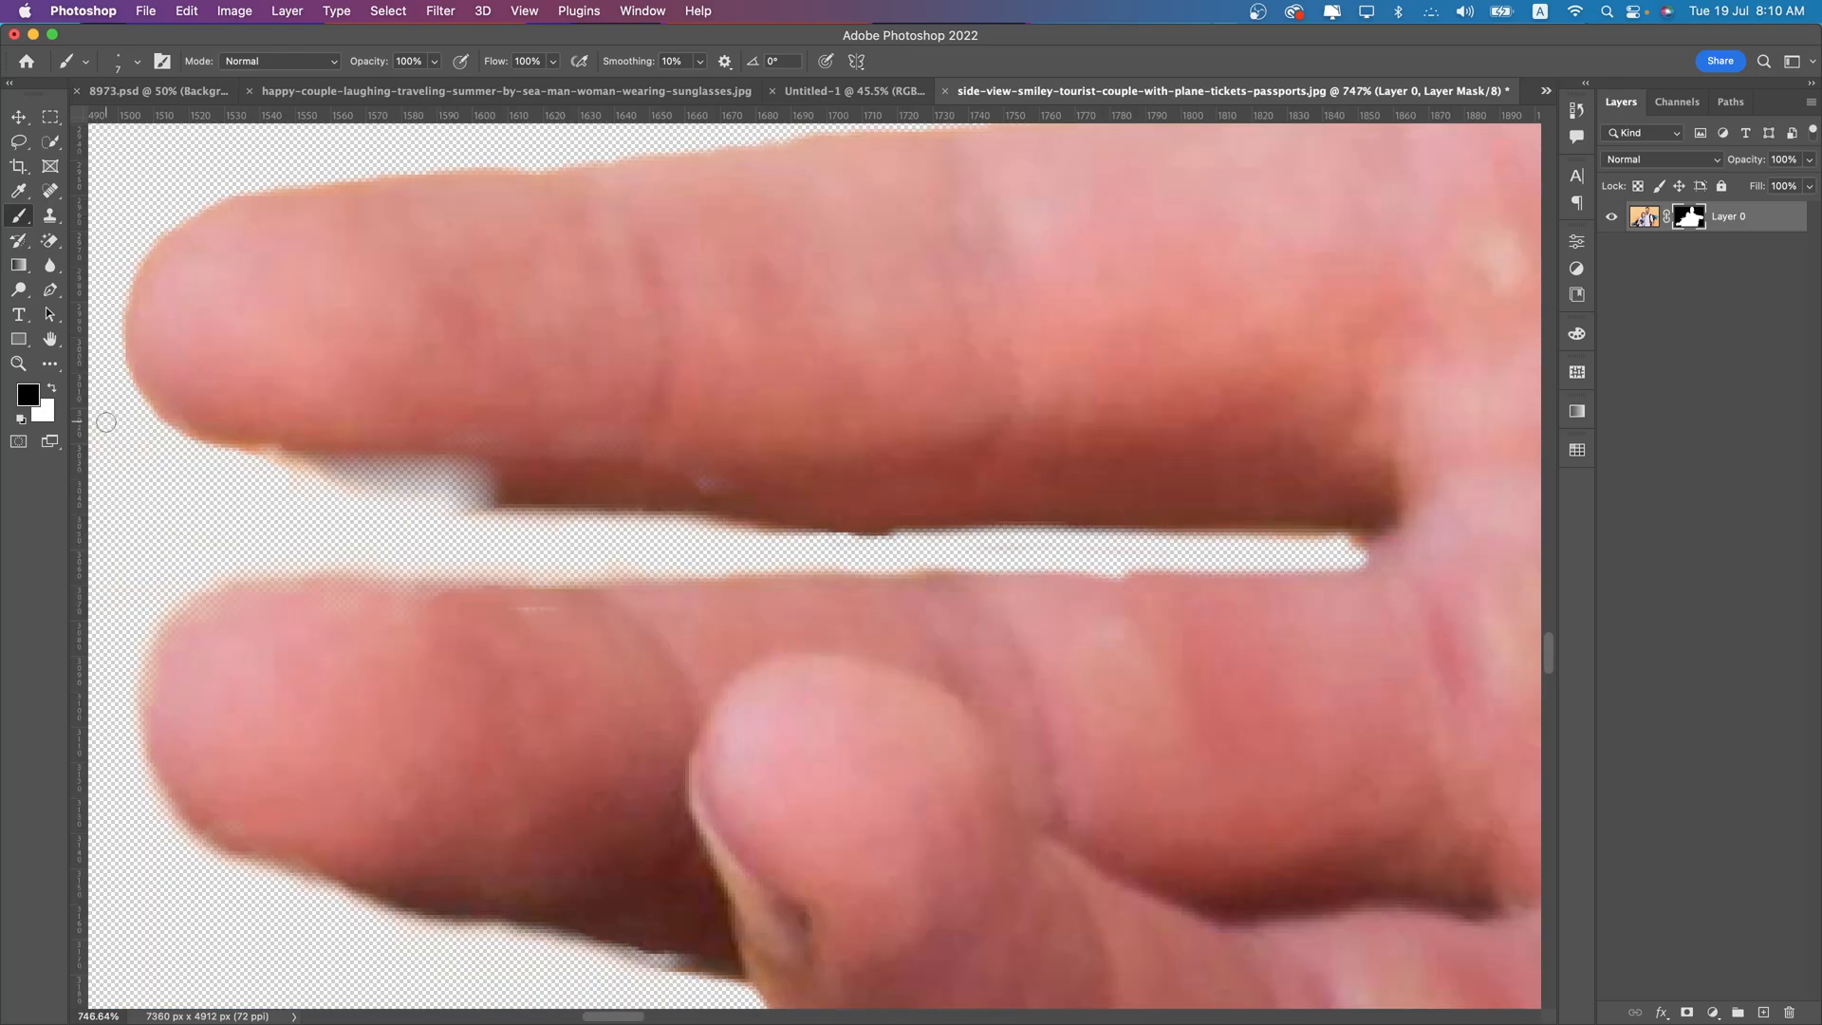
- Paint white on the layer mask to restore the faded patch on the underside of the man's upper finger
click(53, 390)
mouse_move(498, 474)
mouse_down()
mouse_move(392, 468)
mouse_move(499, 479)
mouse_move(267, 418)
mouse_move(355, 465)
mouse_move(608, 486)
mouse_up()
scroll(761, 532, down, 10)
scroll(761, 534, down, 4)
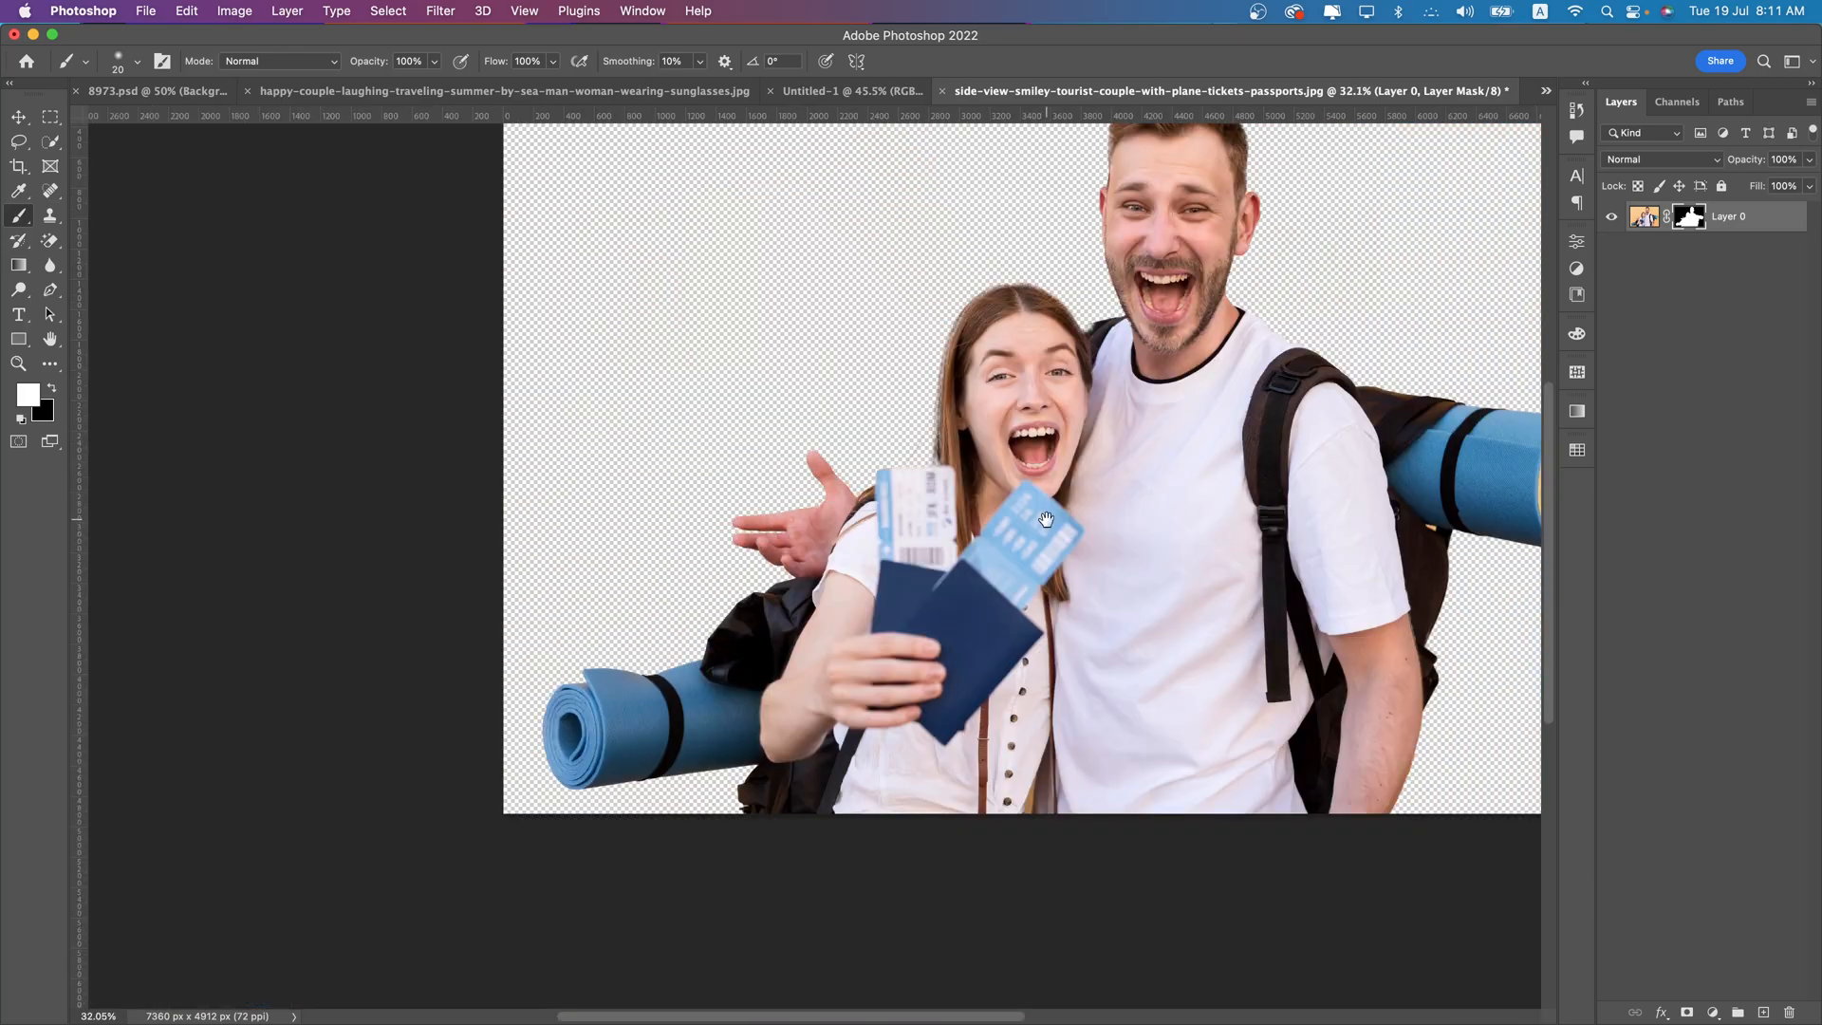
- Paint black on the layer mask with a 20 px brush to remove the orange residue beside the man's rolled mat end
drag(1043, 520, 782, 494)
scroll(1150, 560, up, 7)
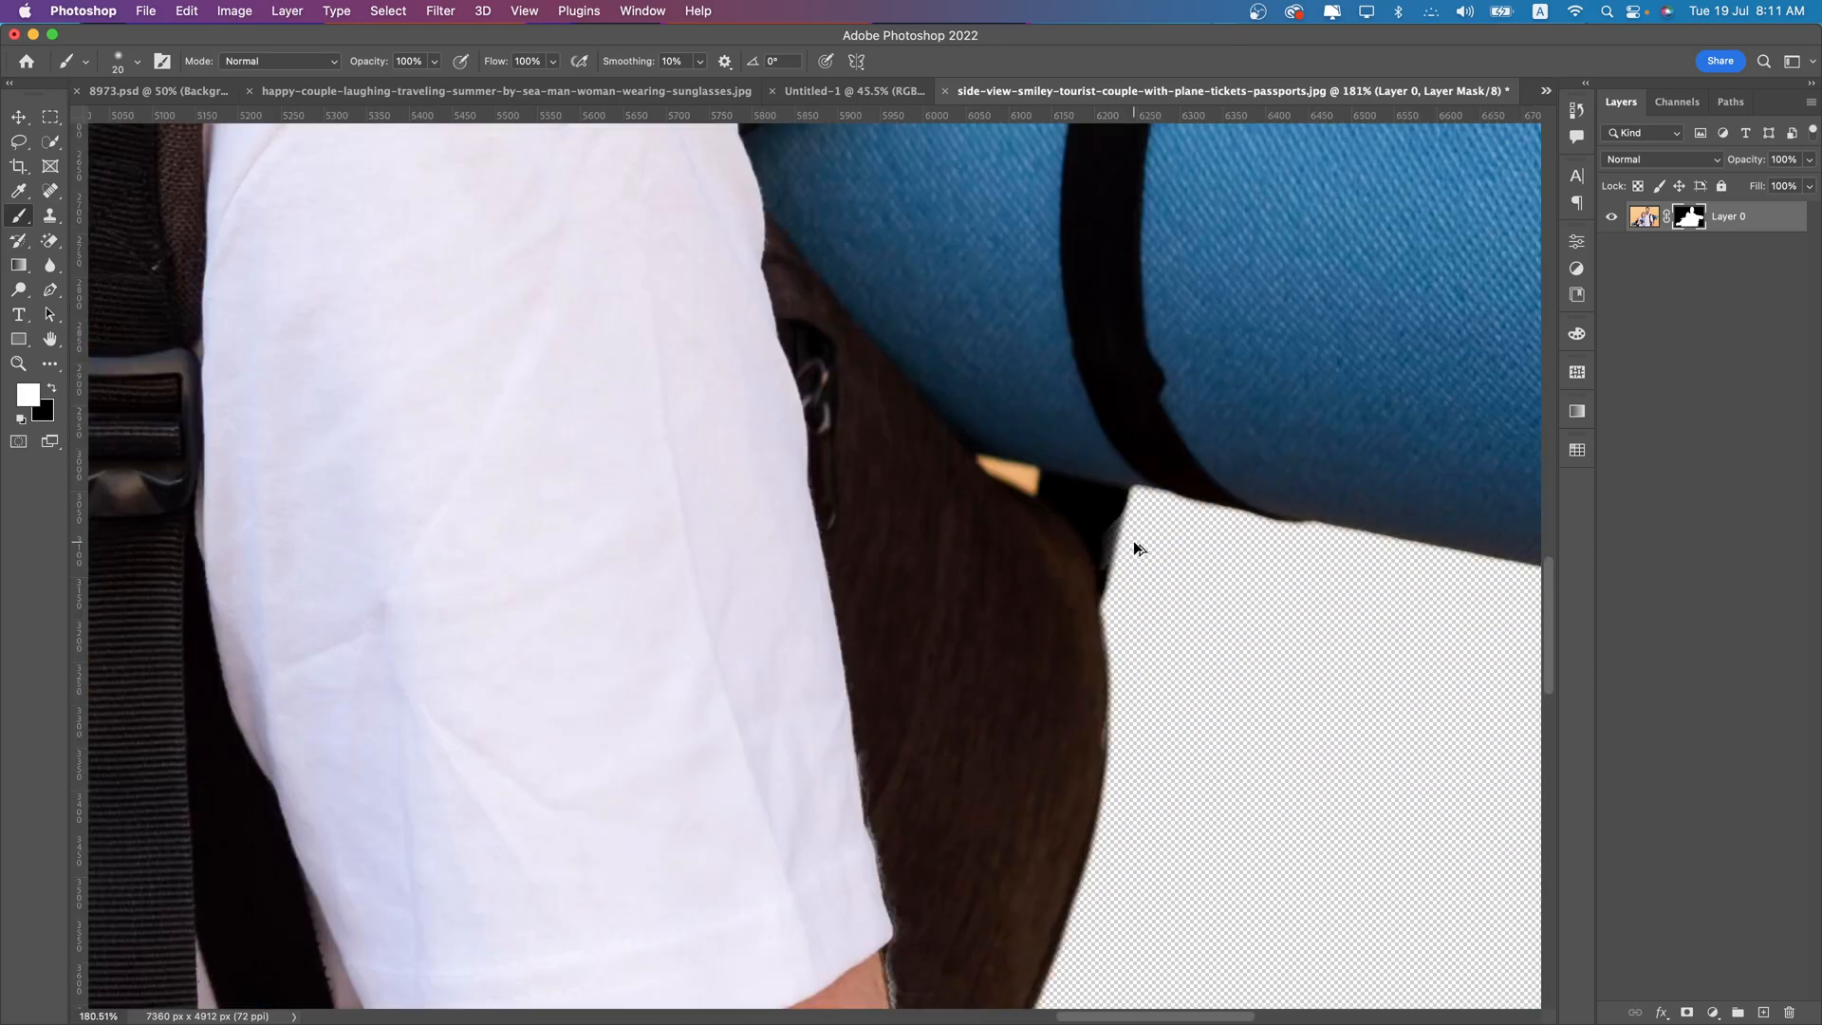
scroll(1133, 540, down, 10)
scroll(1062, 537, up, 12)
drag(1212, 514, 49, 445)
drag(1257, 383, 5, 543)
drag(1165, 349, 845, 651)
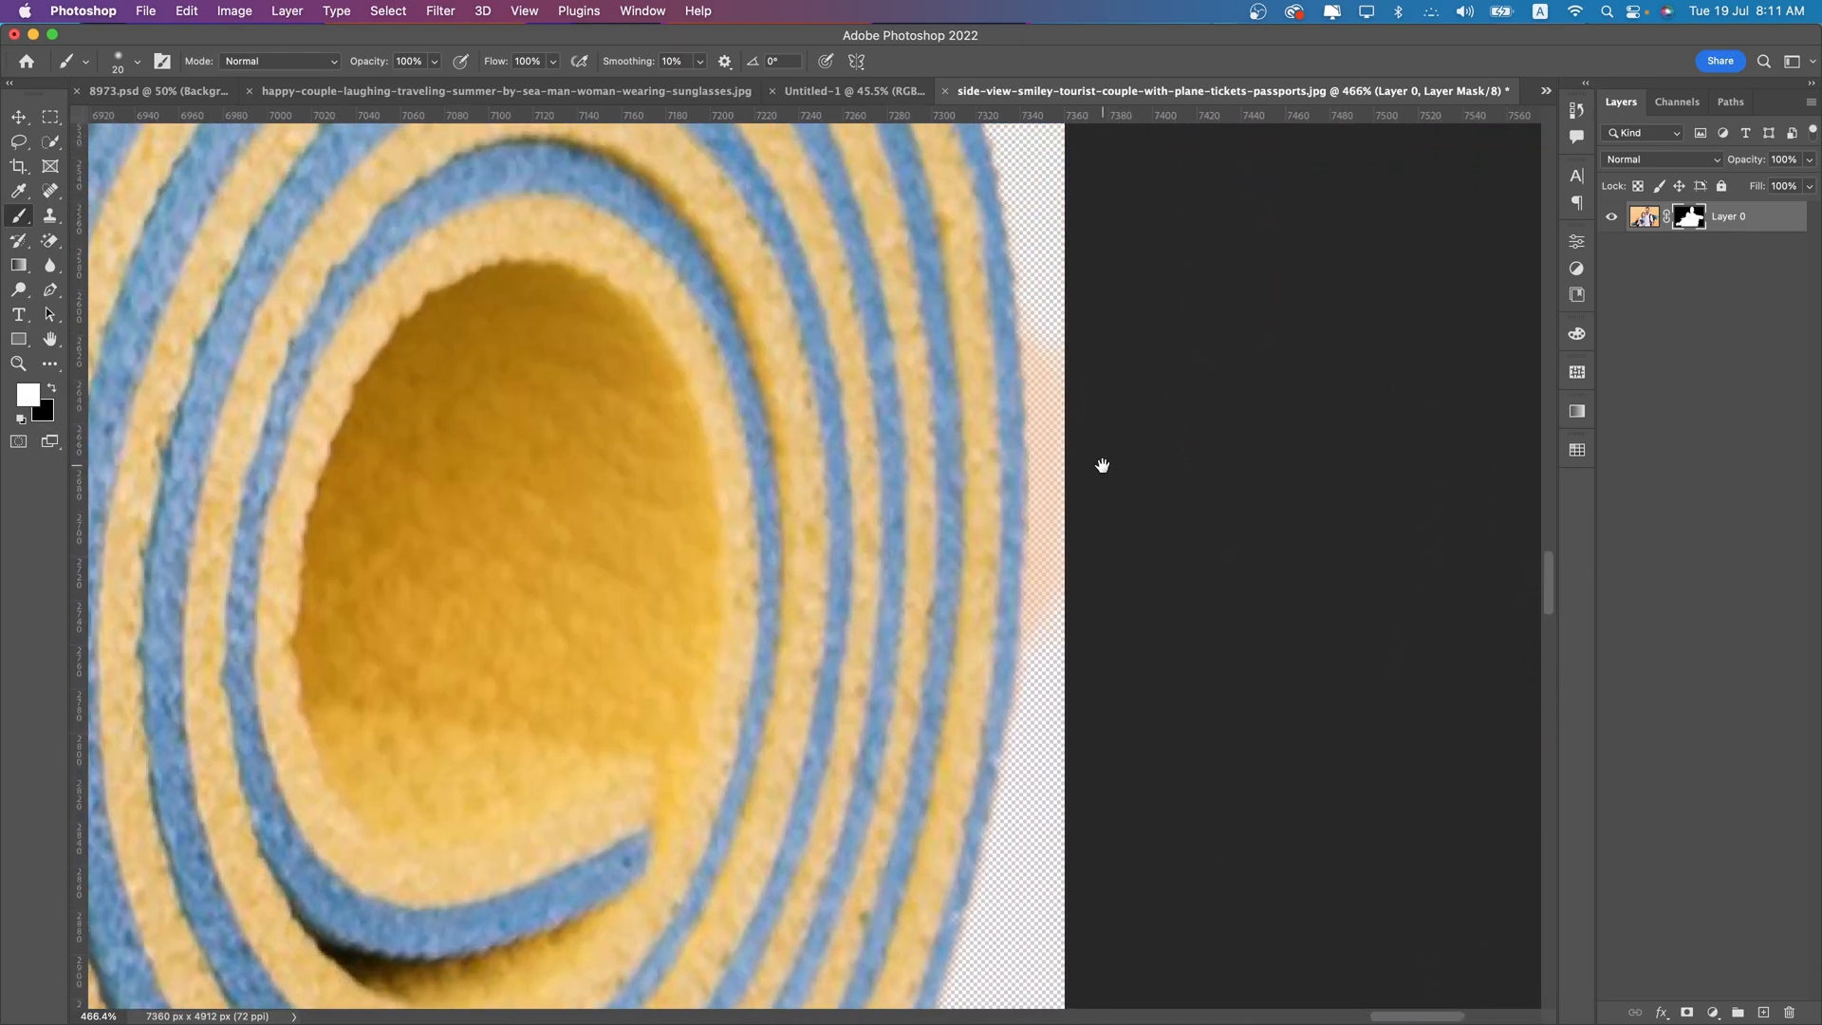
drag(1050, 362, 1028, 656)
click(51, 389)
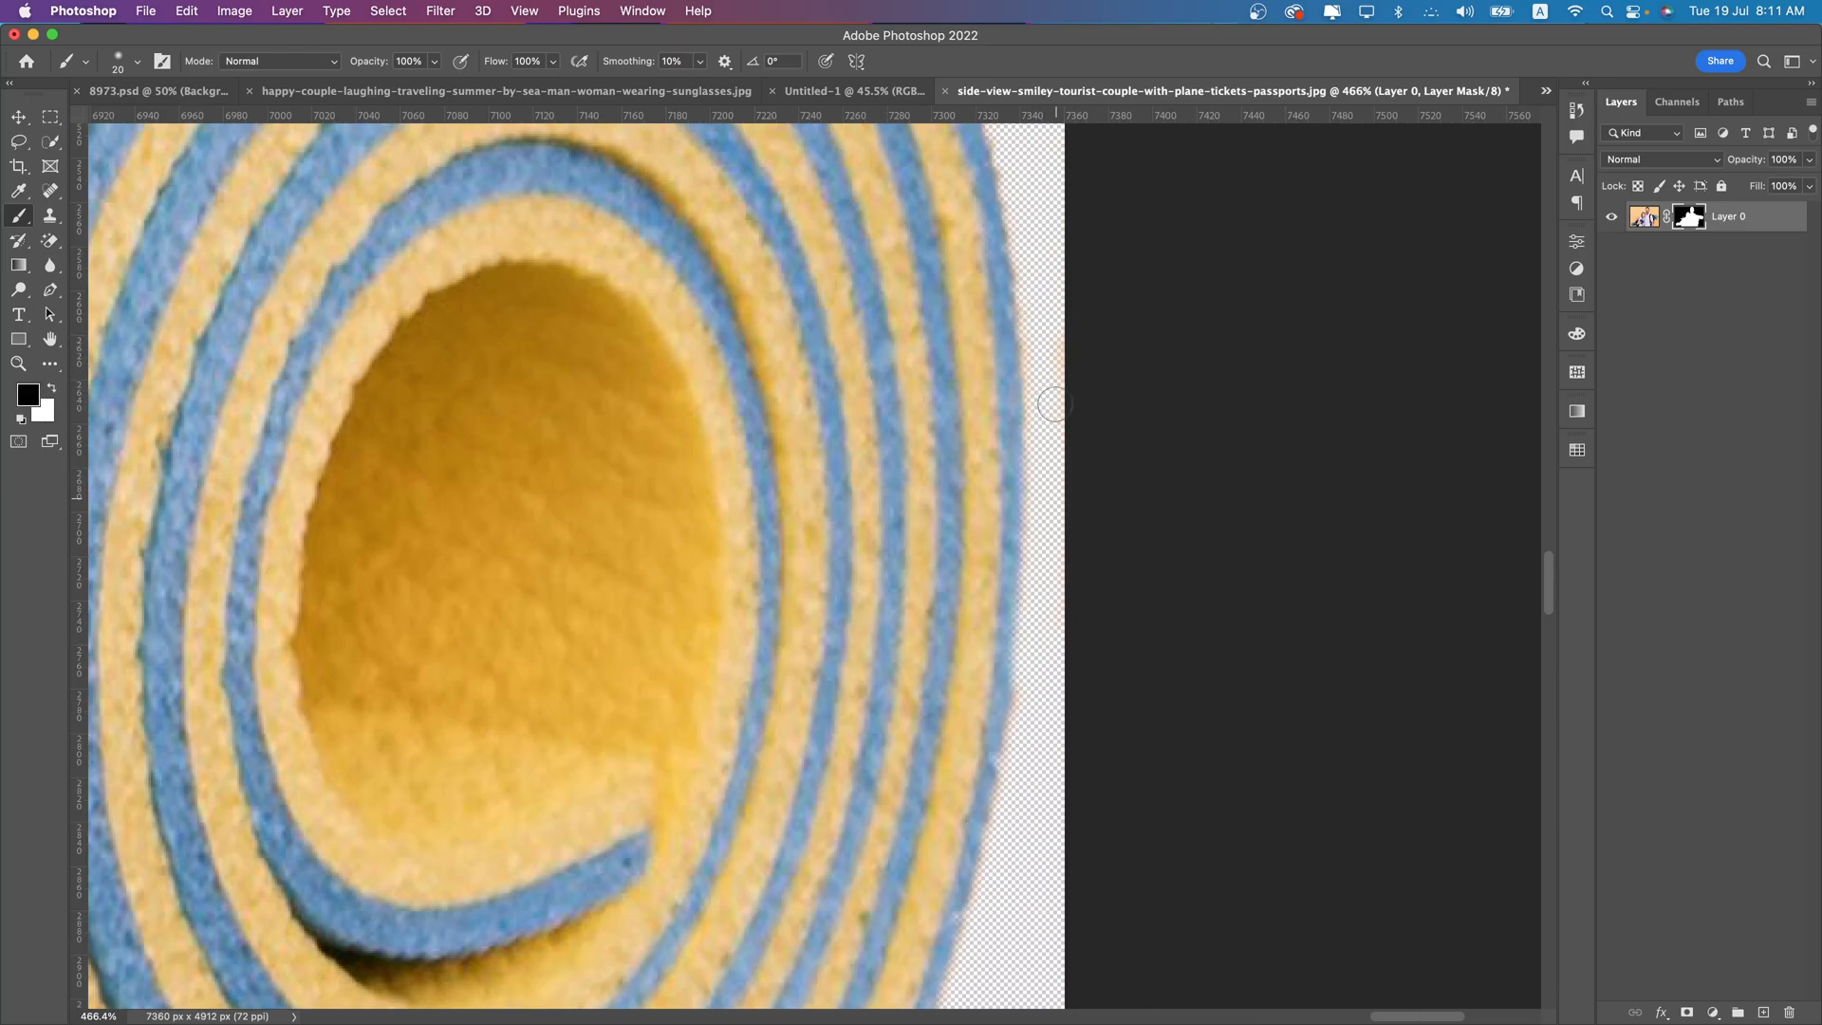
drag(1033, 676, 1013, 788)
scroll(1086, 650, down, 10)
scroll(942, 586, left, 5)
scroll(943, 585, up, 1)
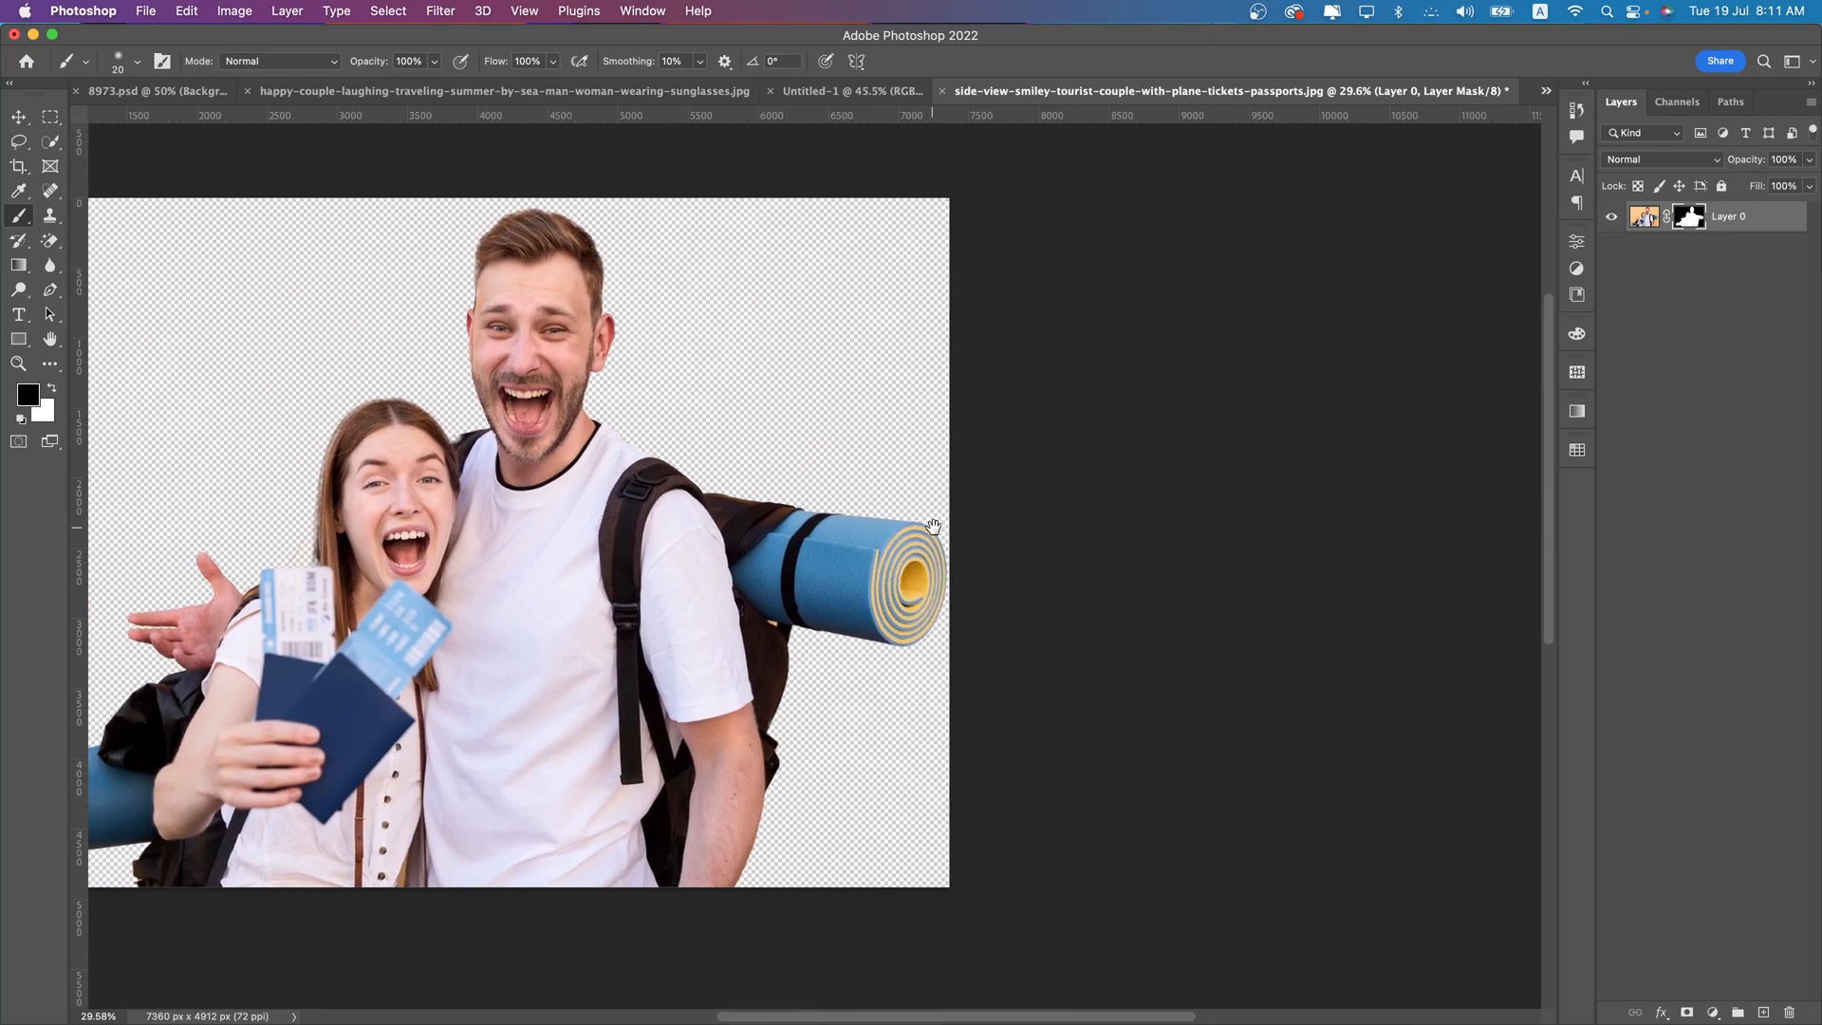
- Convert the masked couple layer to a smart object and move it into the Untitled-1 banner document
right_click(1723, 224)
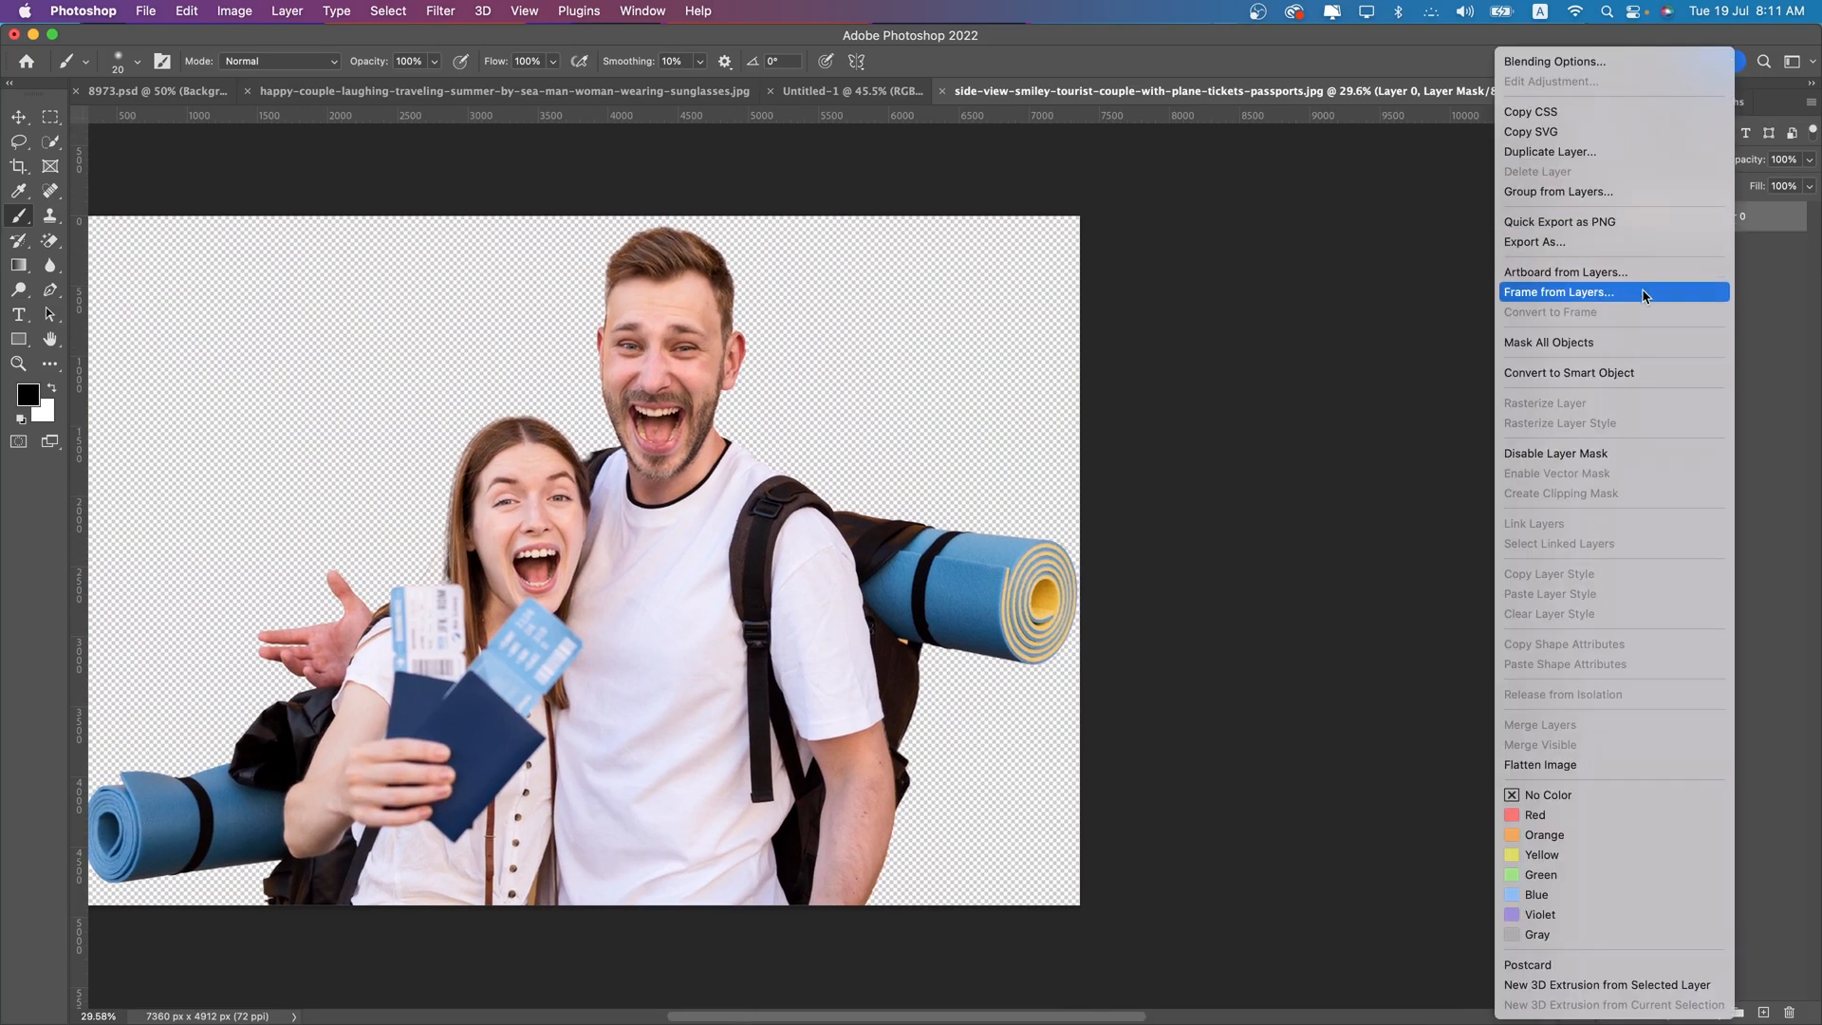
key(Escape)
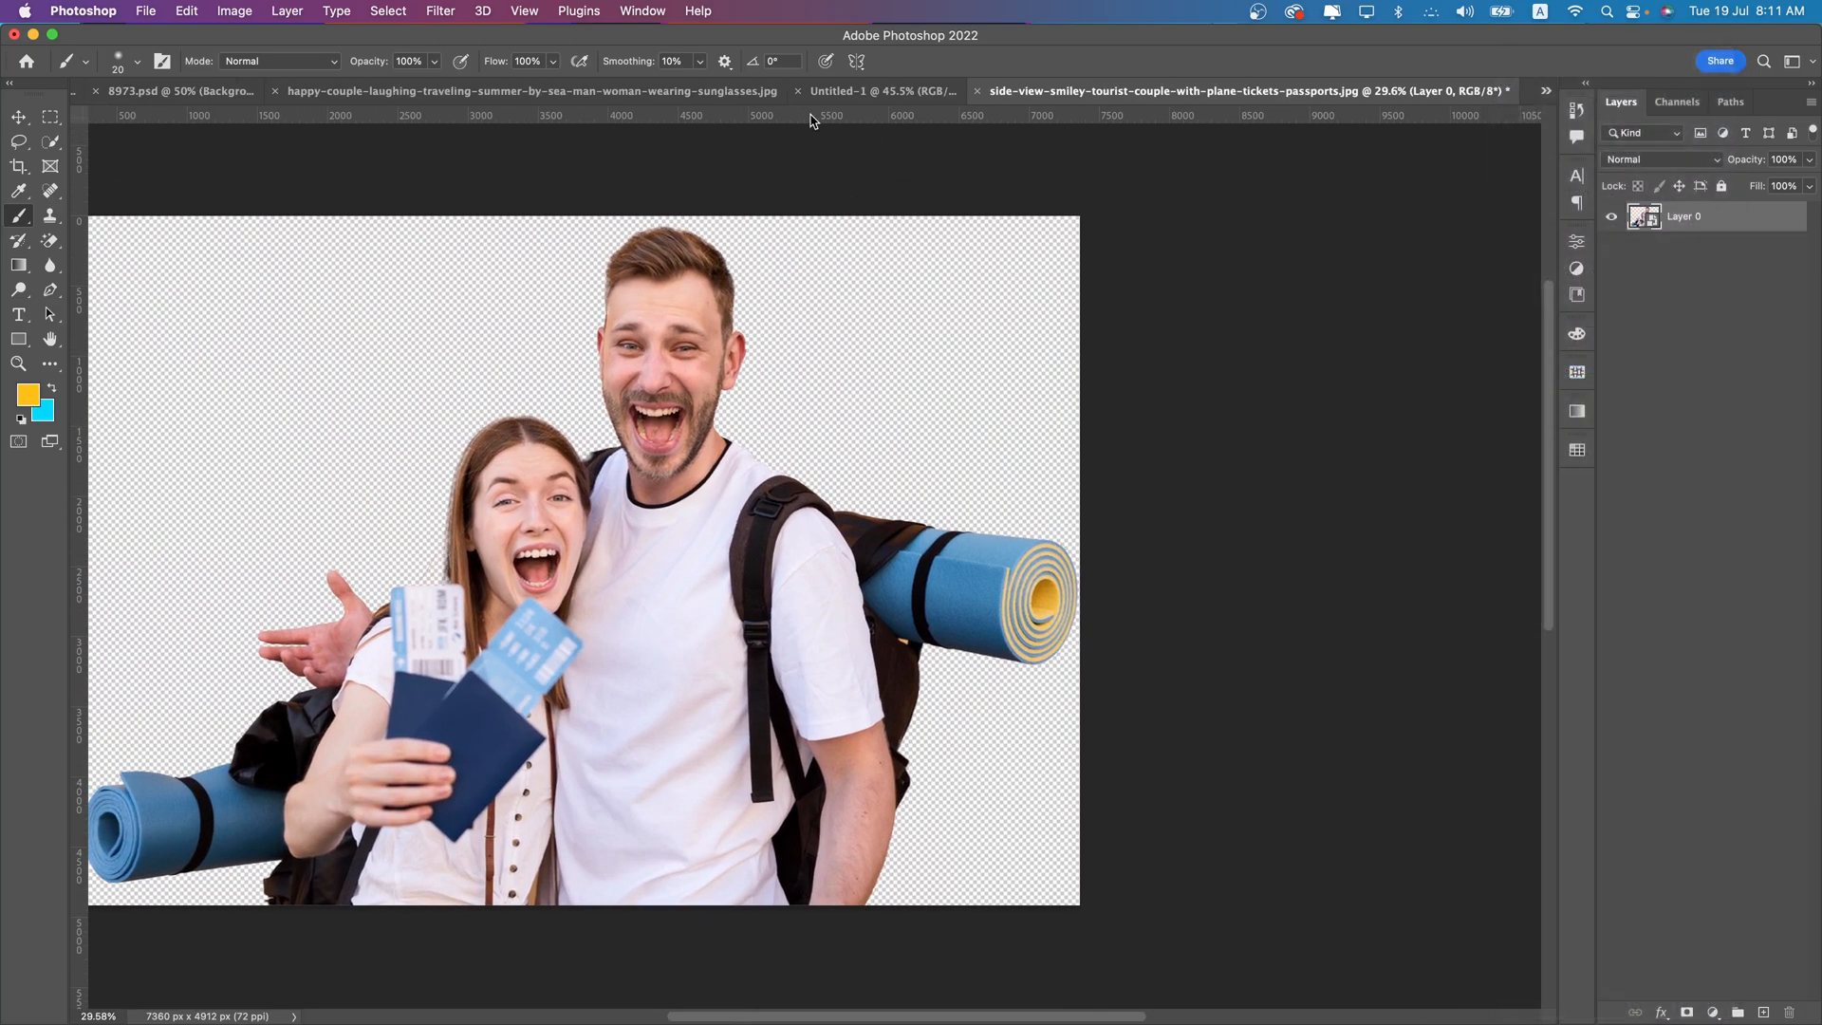
click(29, 119)
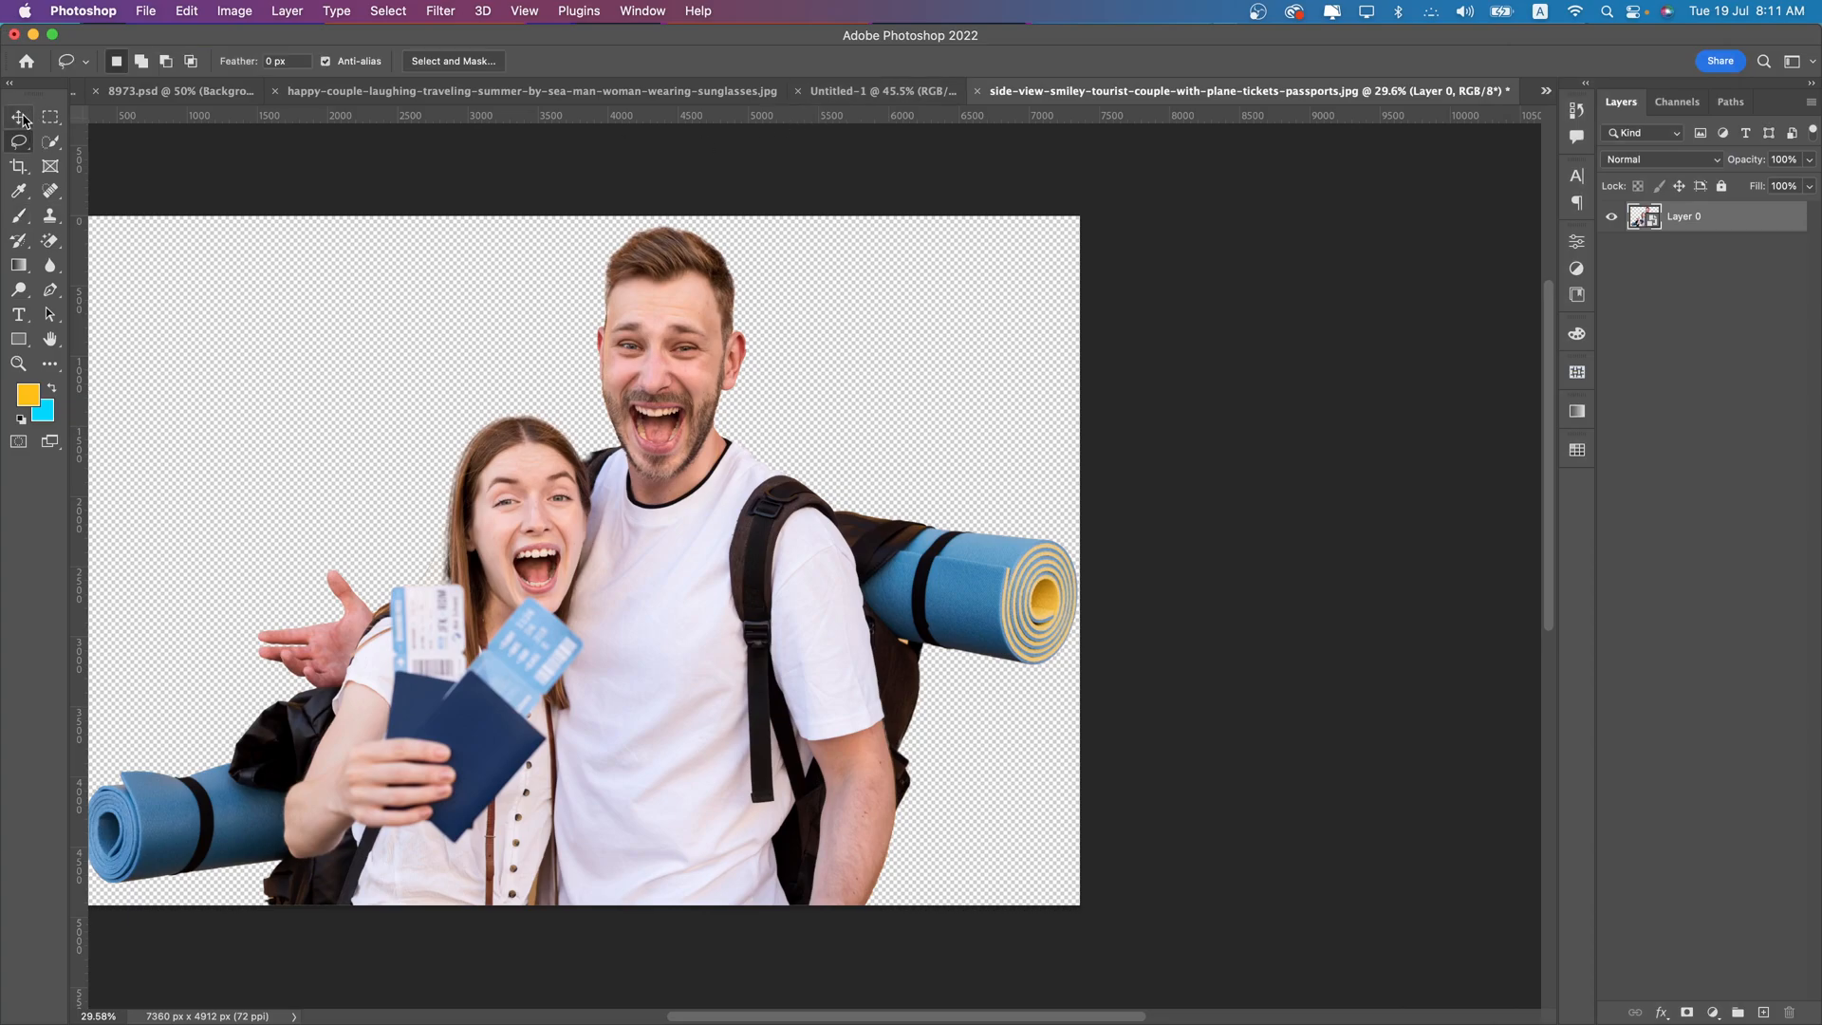
drag(671, 442, 927, 550)
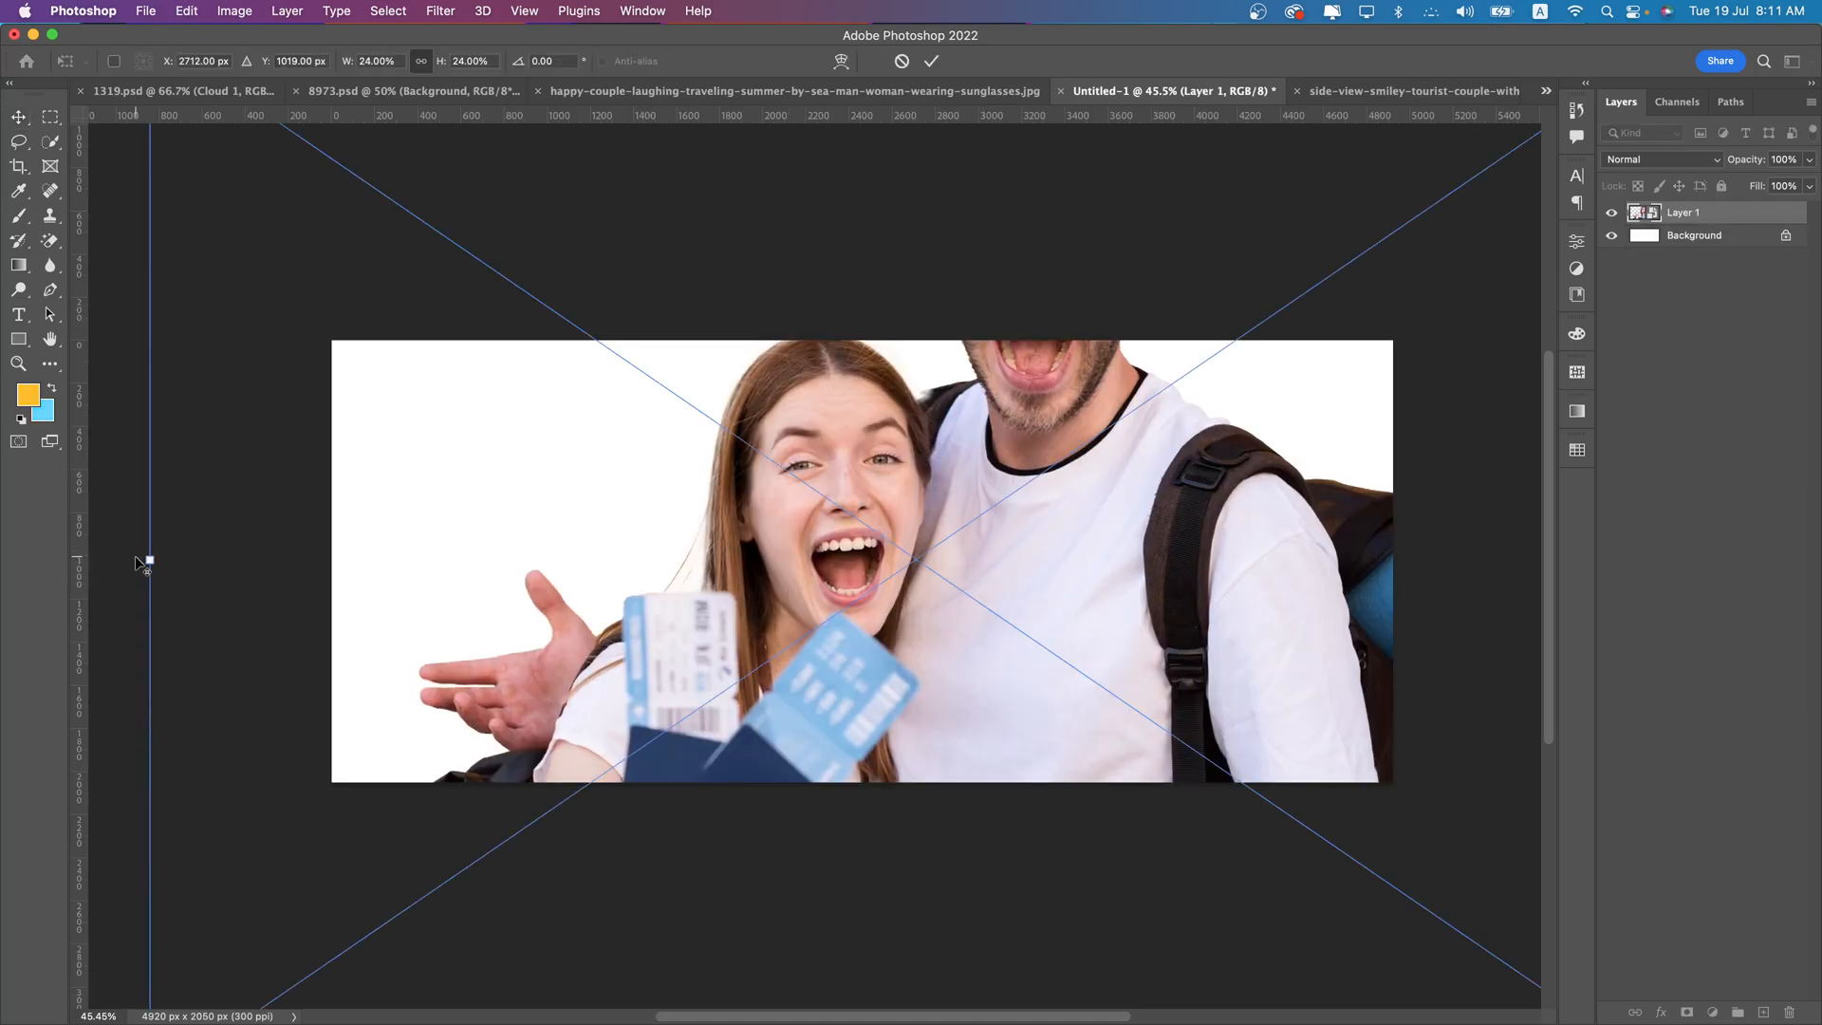
- Scale the couple to about 8.82% and place it right of centre against the banner's bottom edge
drag(147, 557, 635, 559)
drag(1063, 571, 1144, 594)
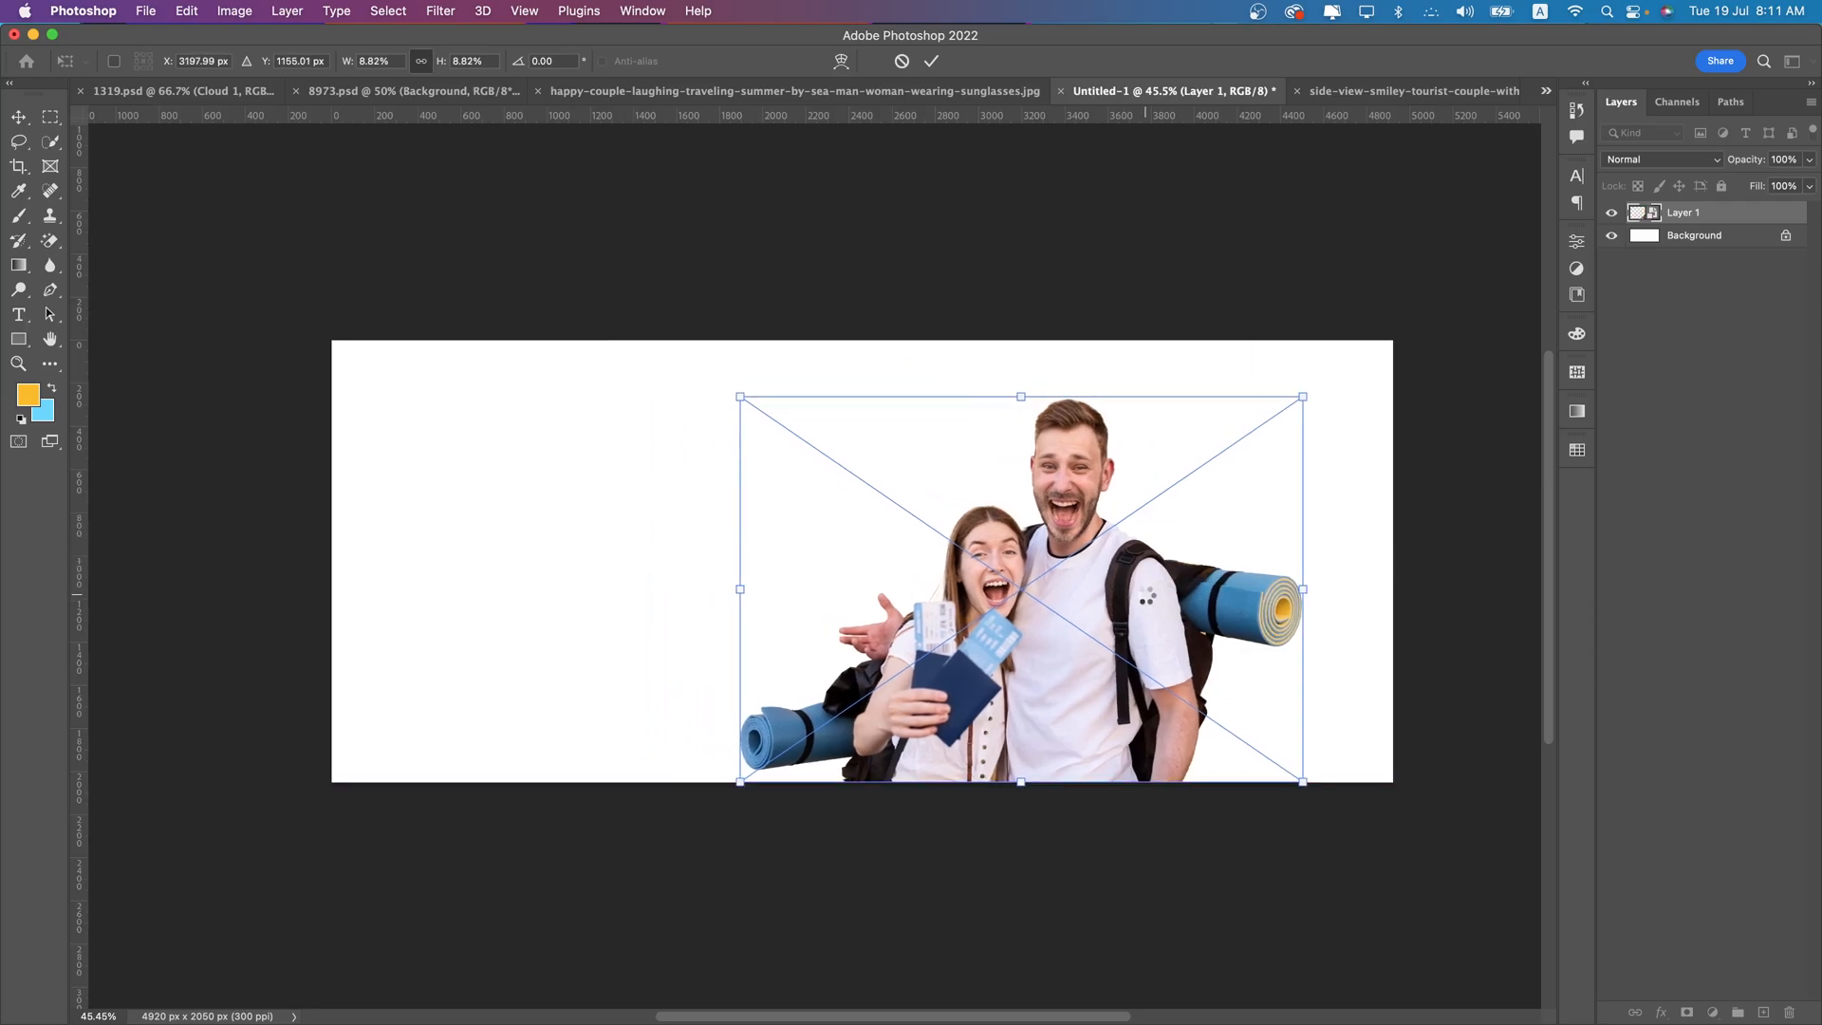
key(Return)
- Switch to Chrome, close the tourist couple photo preview and search Freepik photos for "Sky"
click(540, 959)
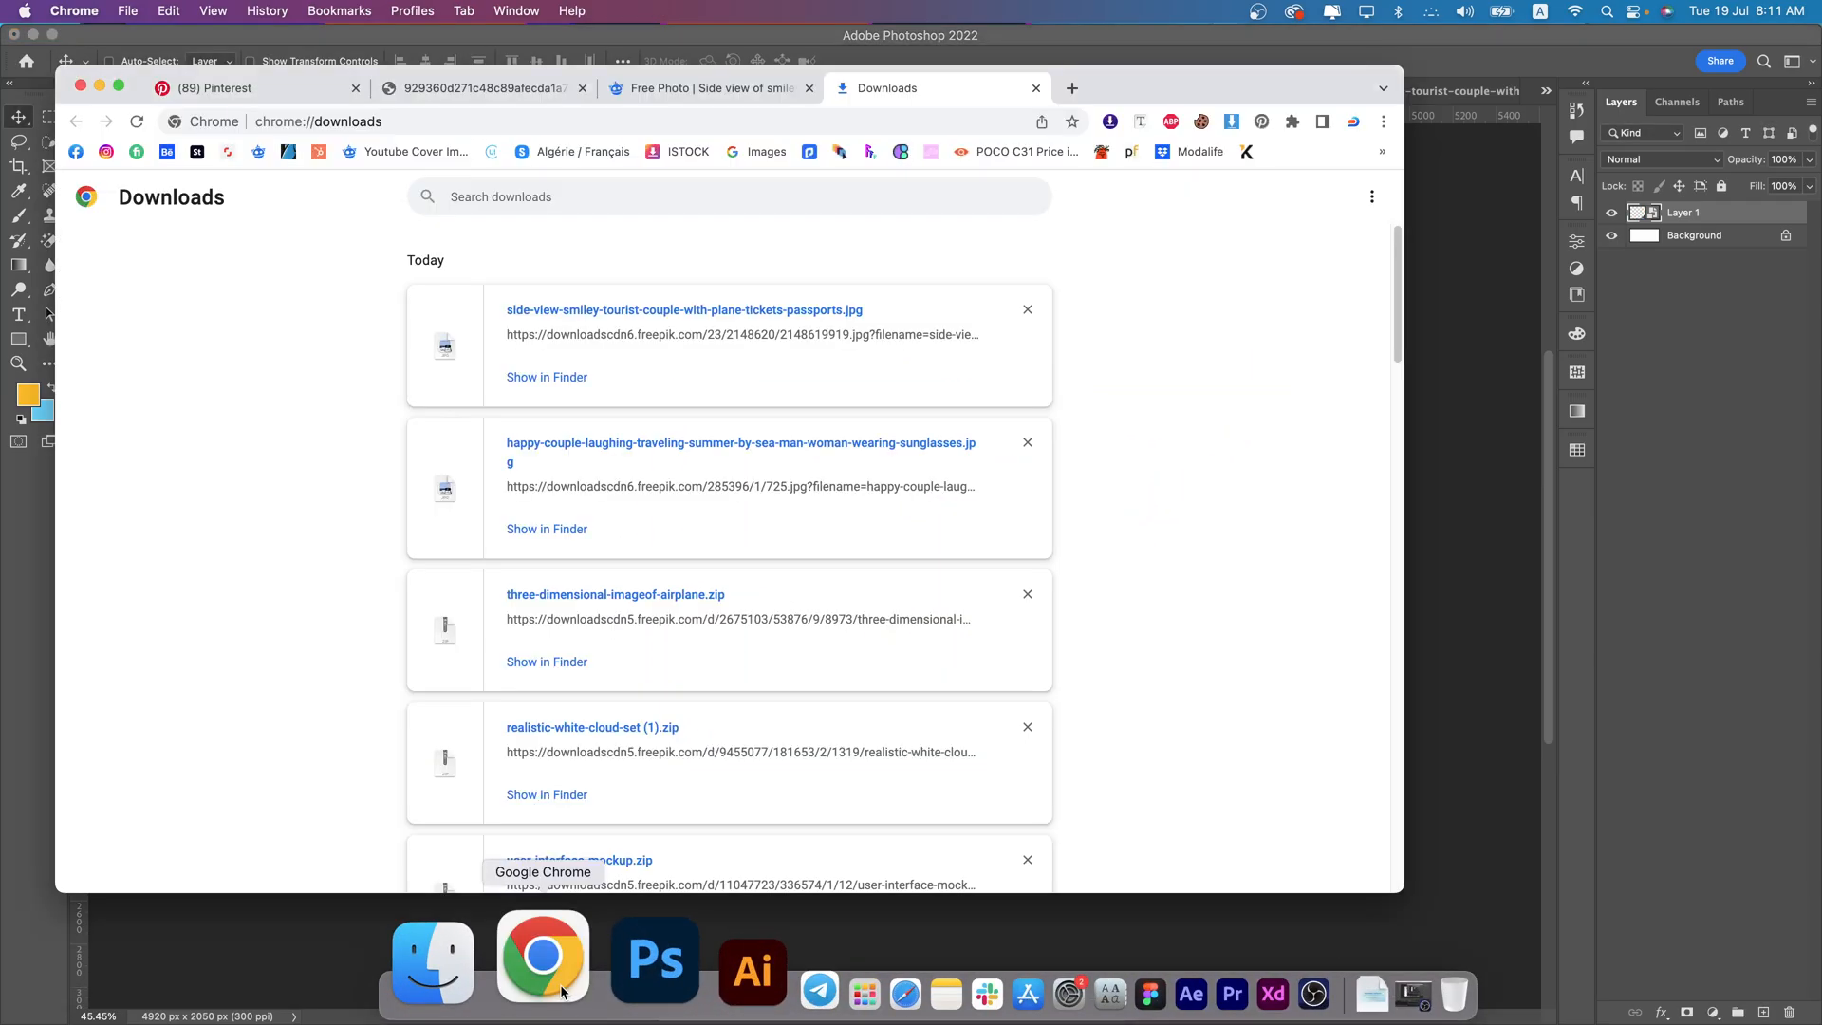
click(725, 89)
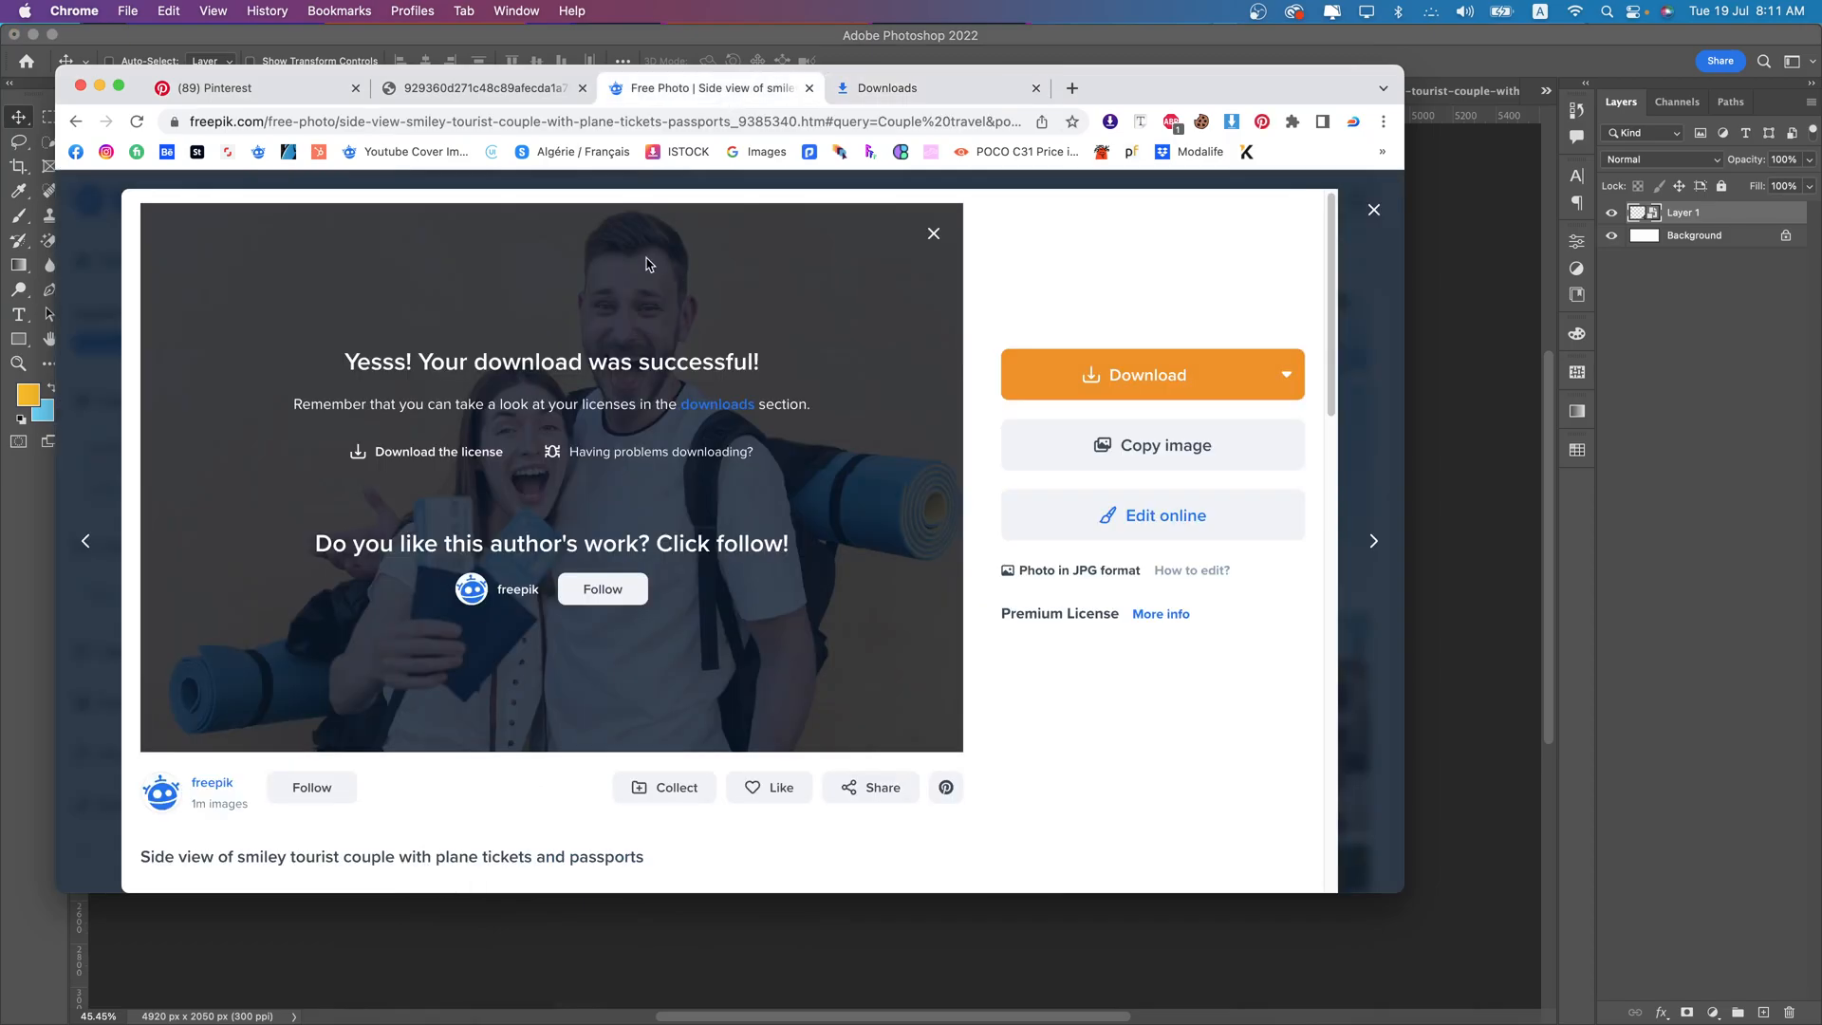
click(1372, 210)
click(511, 199)
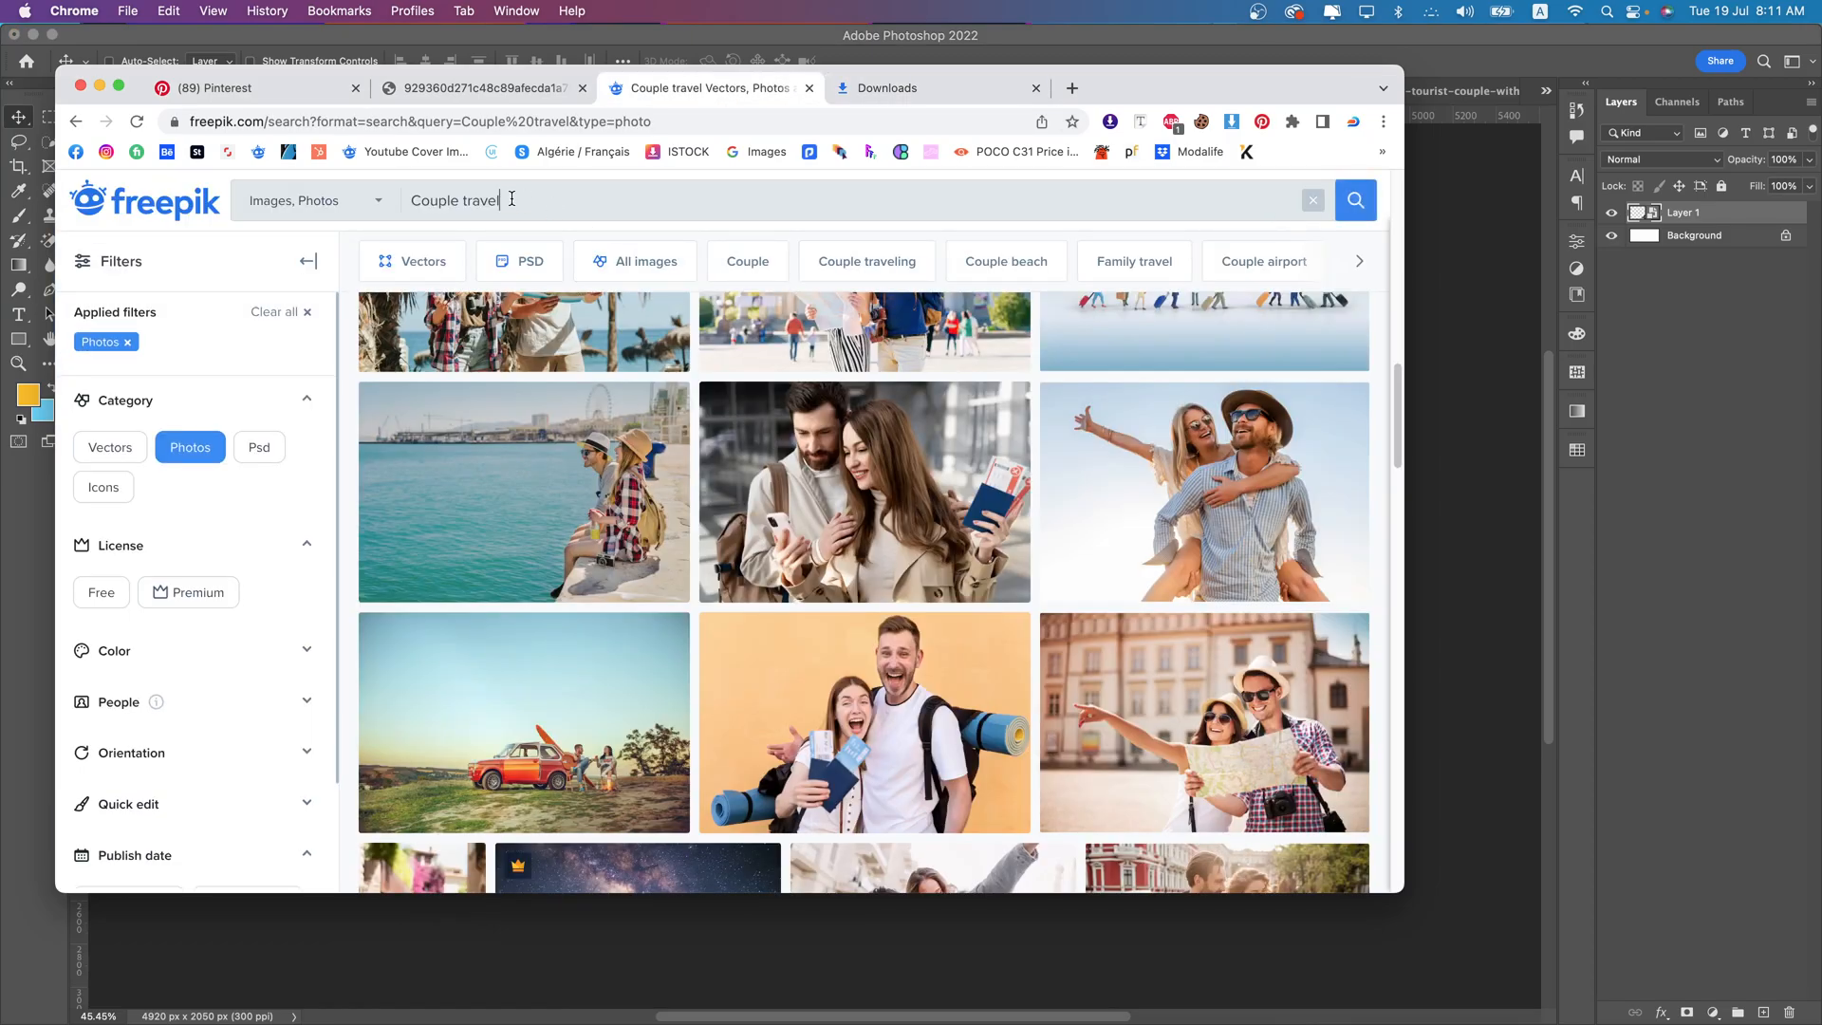
key(super+a)
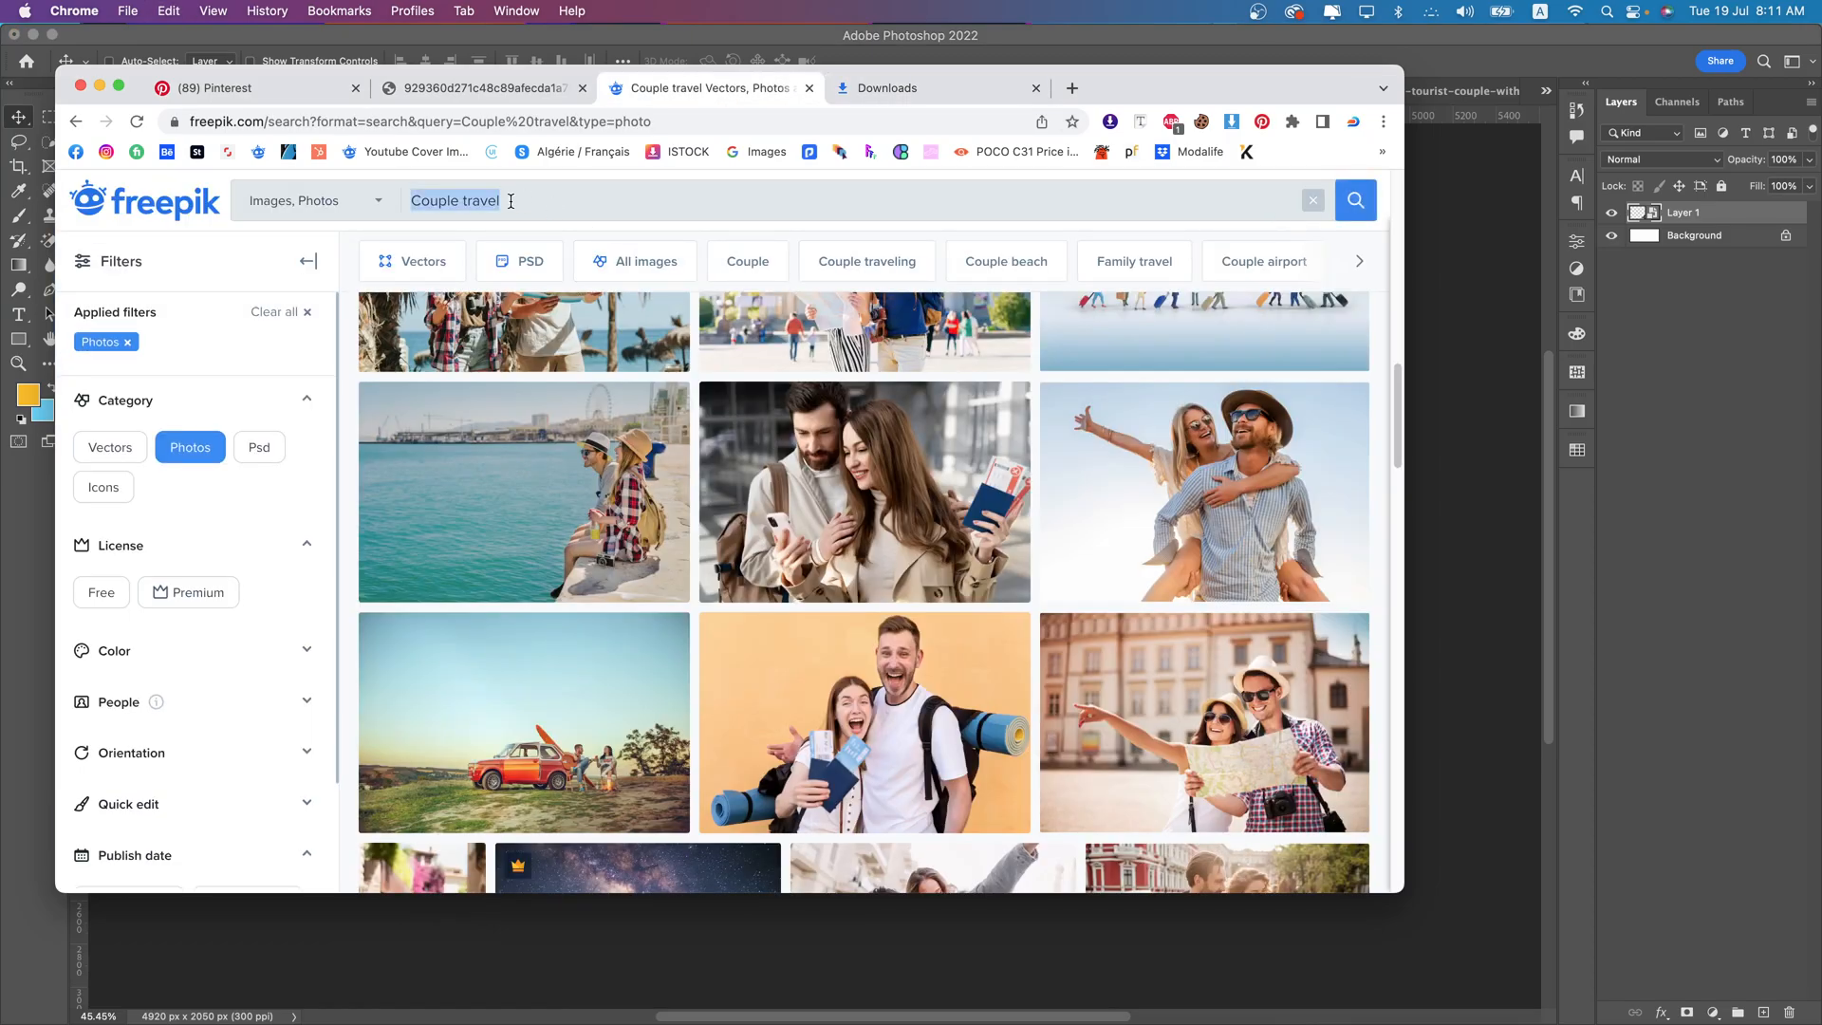
text(Sky)
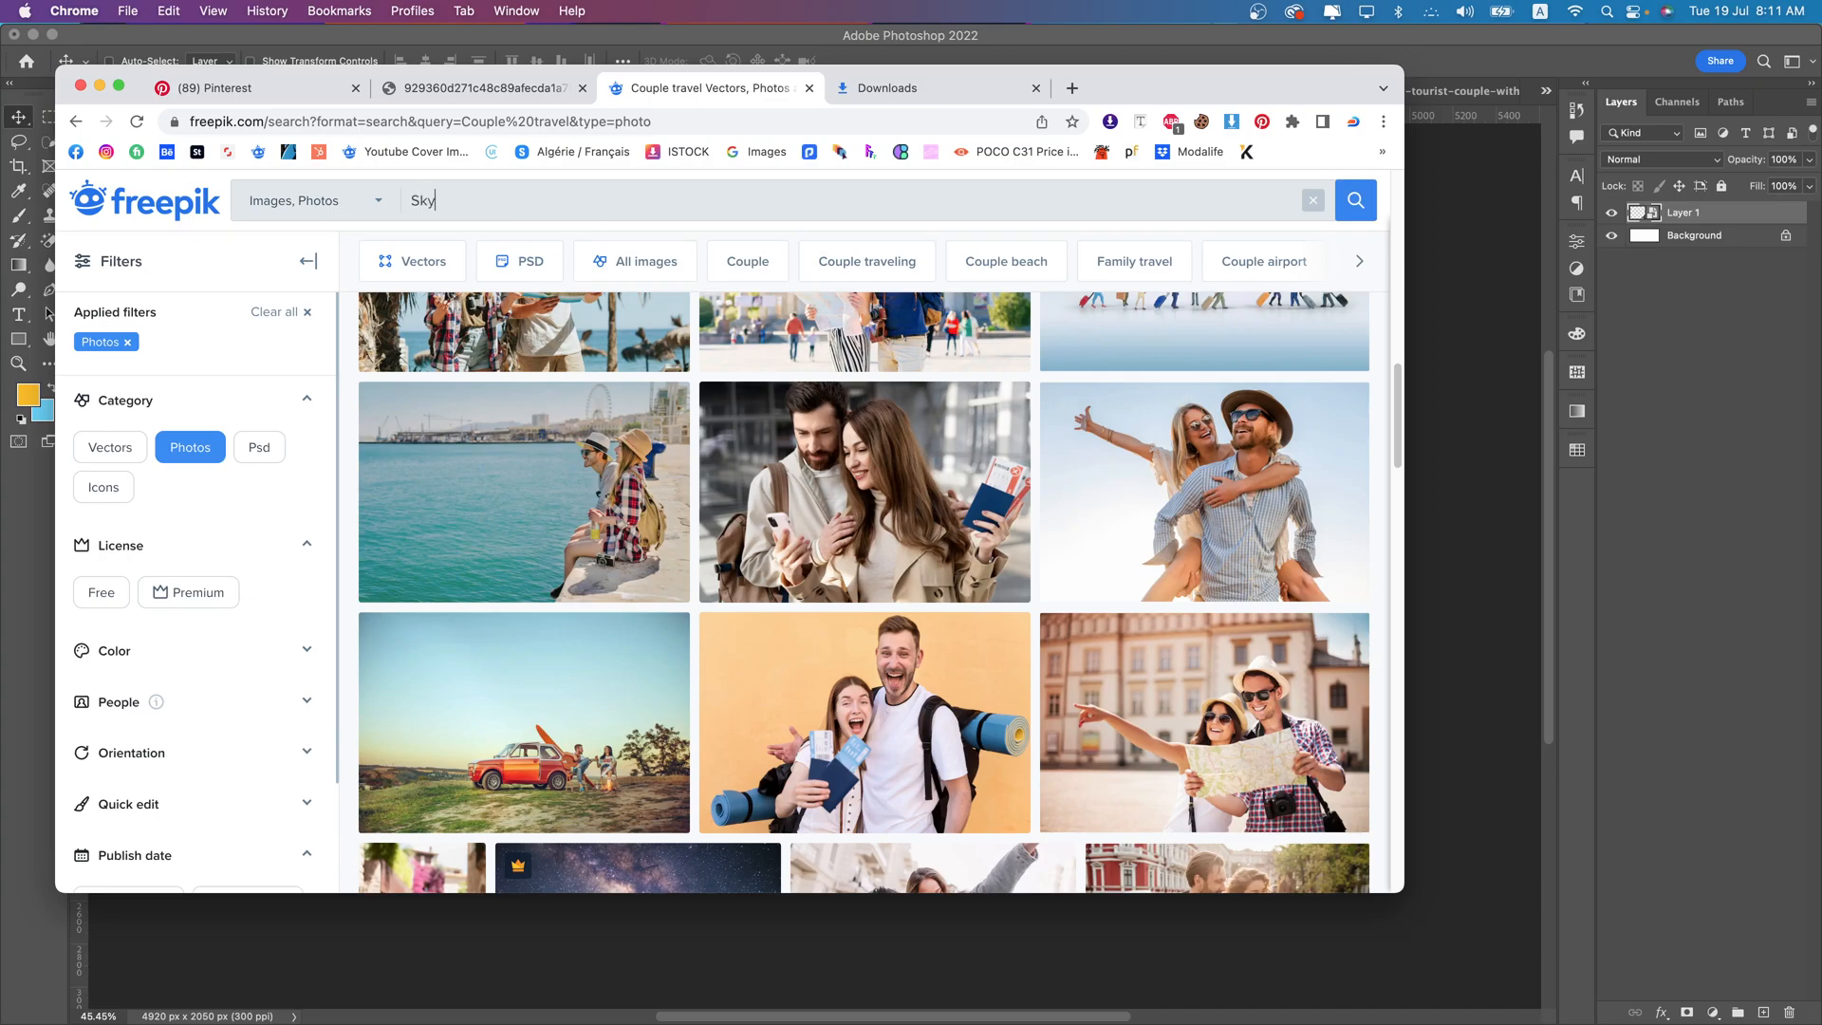
key(Return)
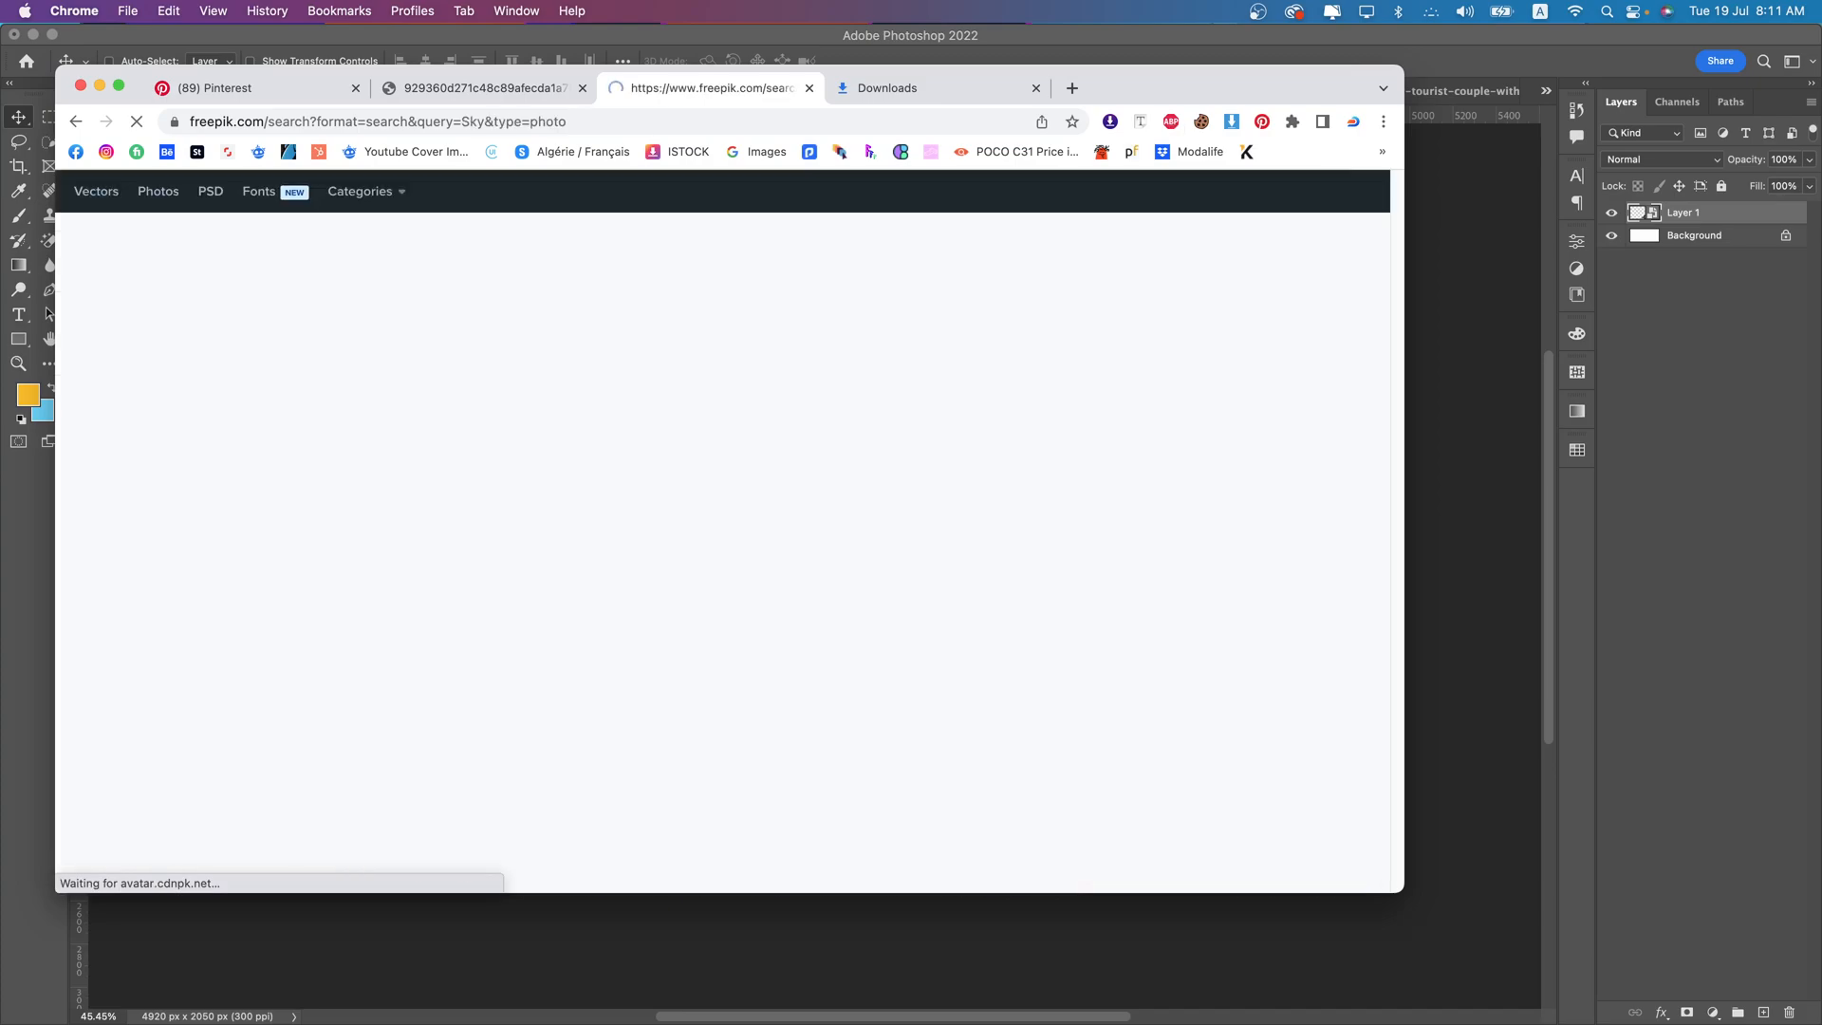
- Copy the "White cloud on blue sky" photo from the Freepik results and paste it into the Photoshop banner
scroll(900, 615, down, 1)
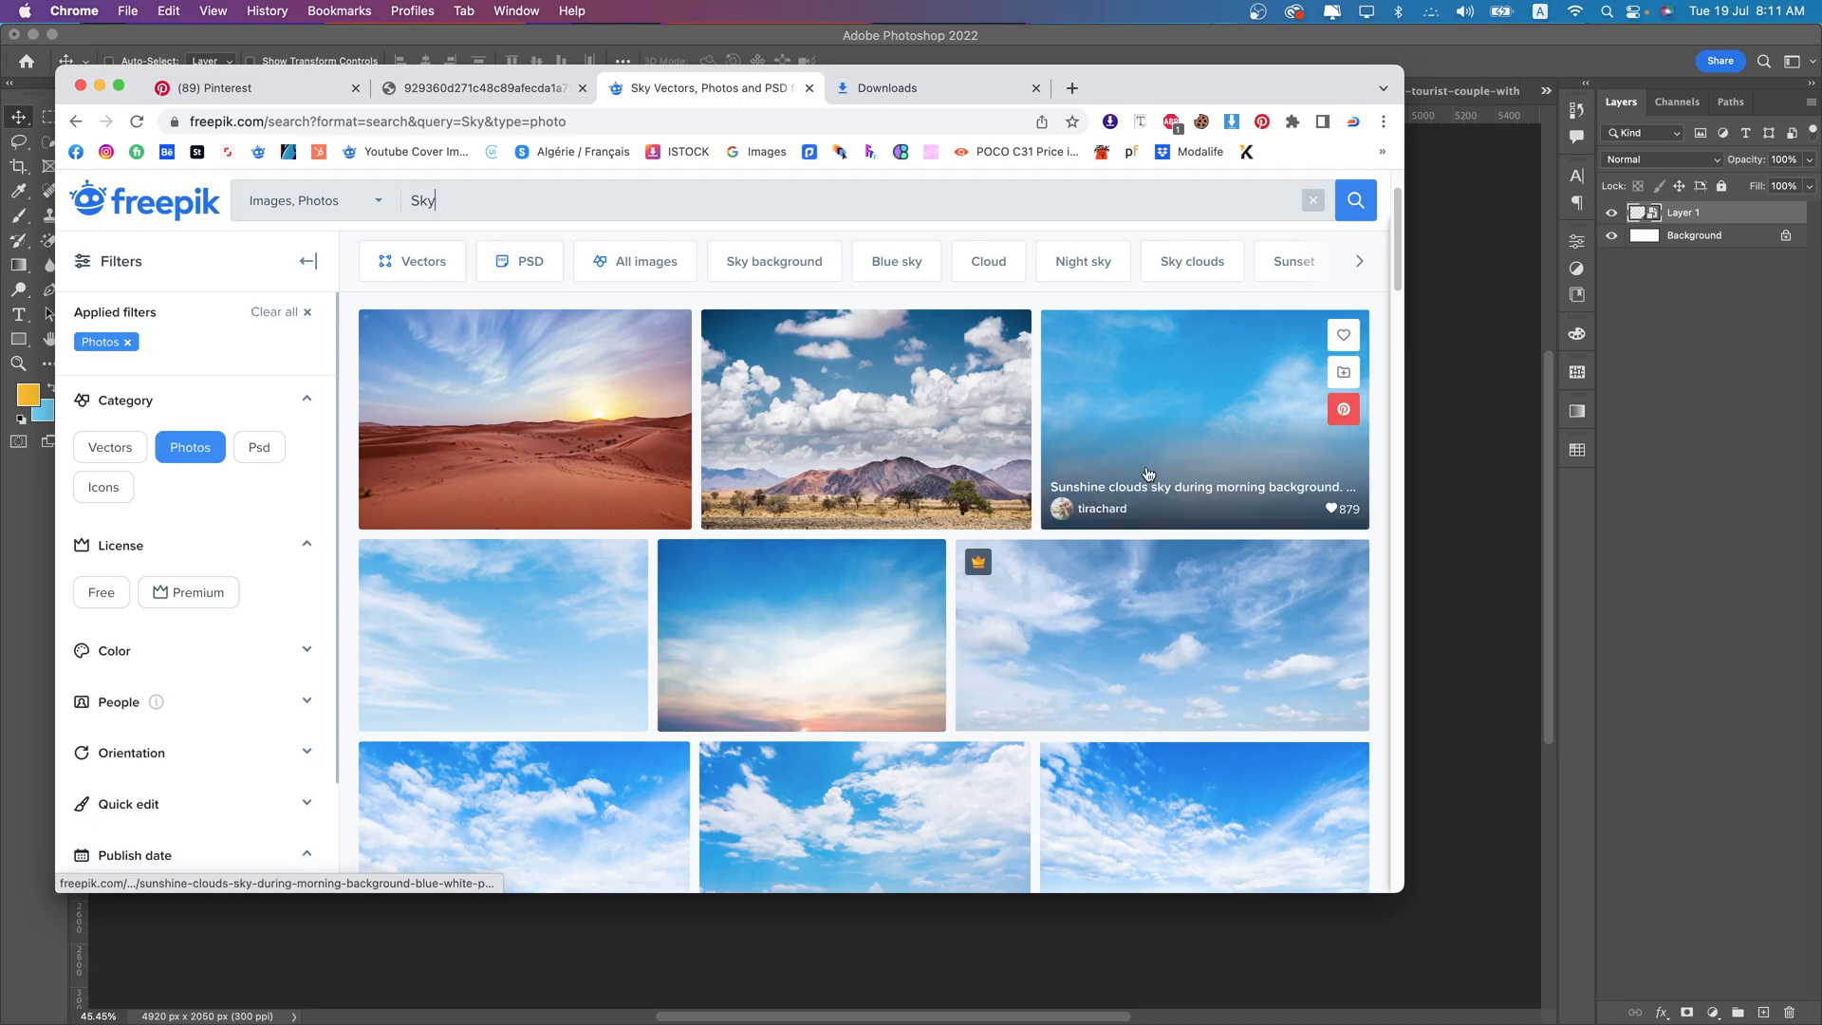
scroll(1136, 474, down, 2)
scroll(880, 683, down, 2)
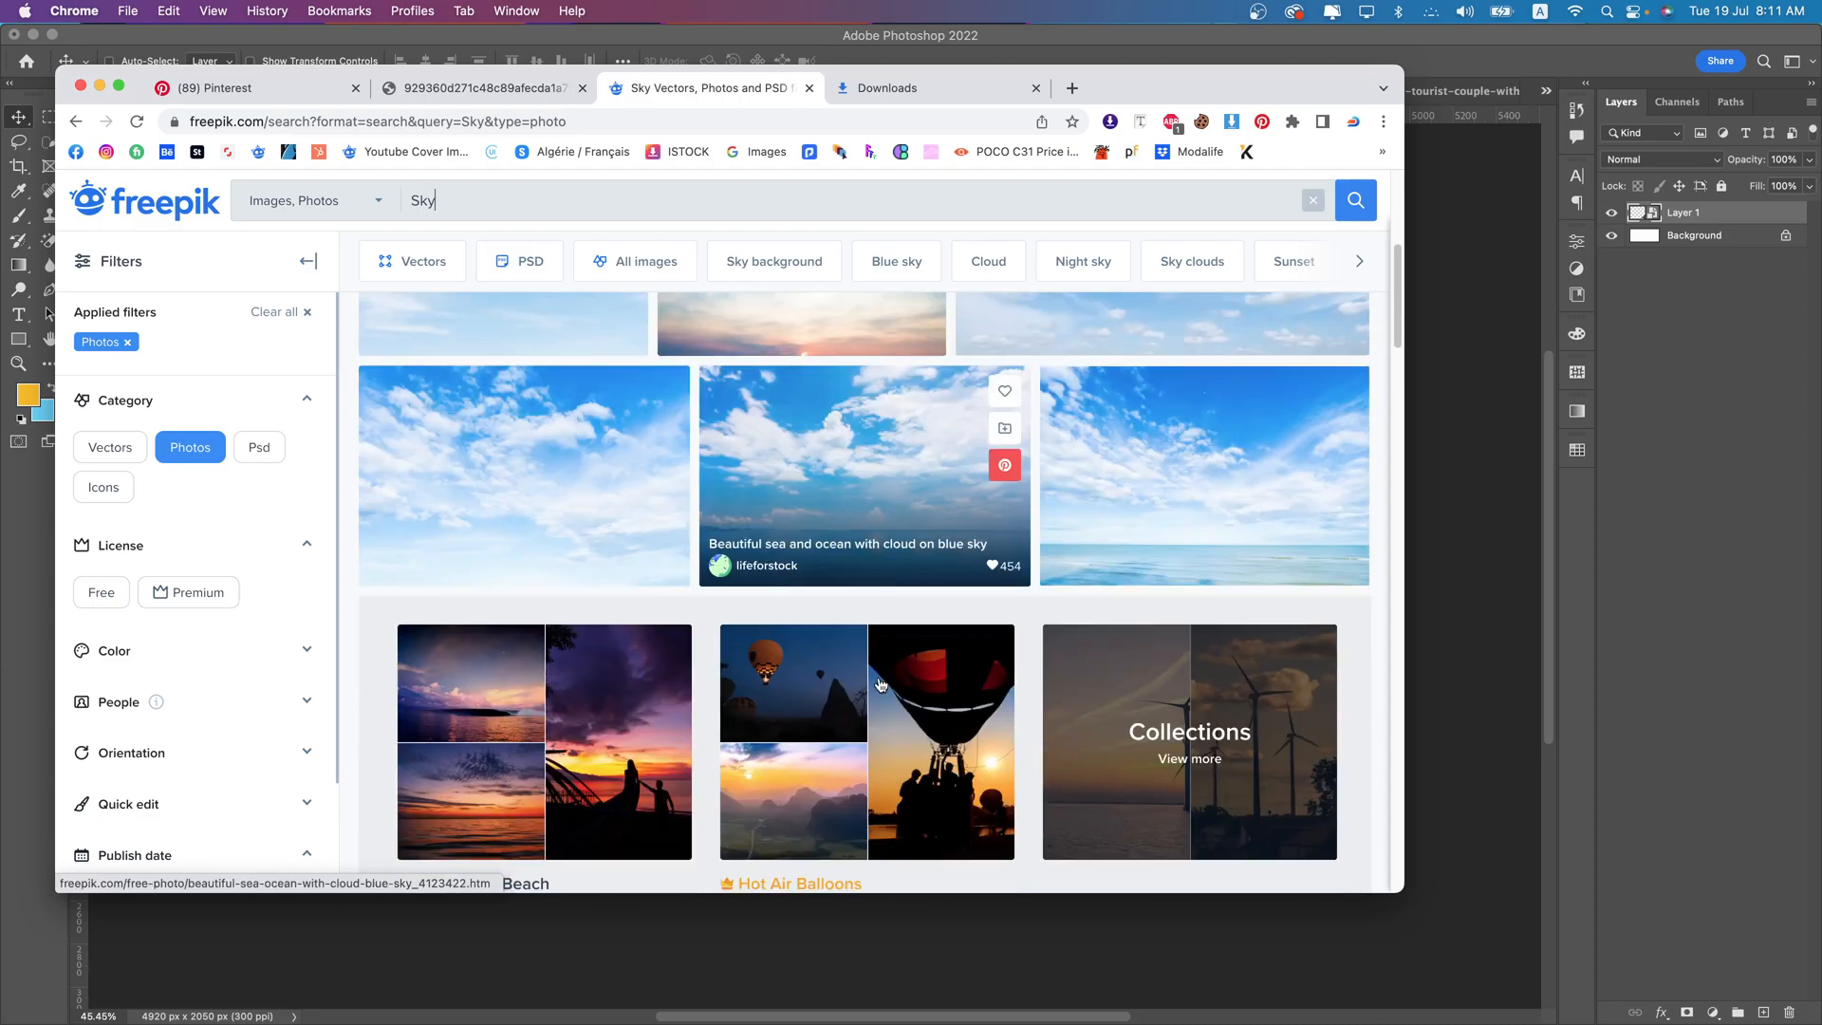
click(552, 482)
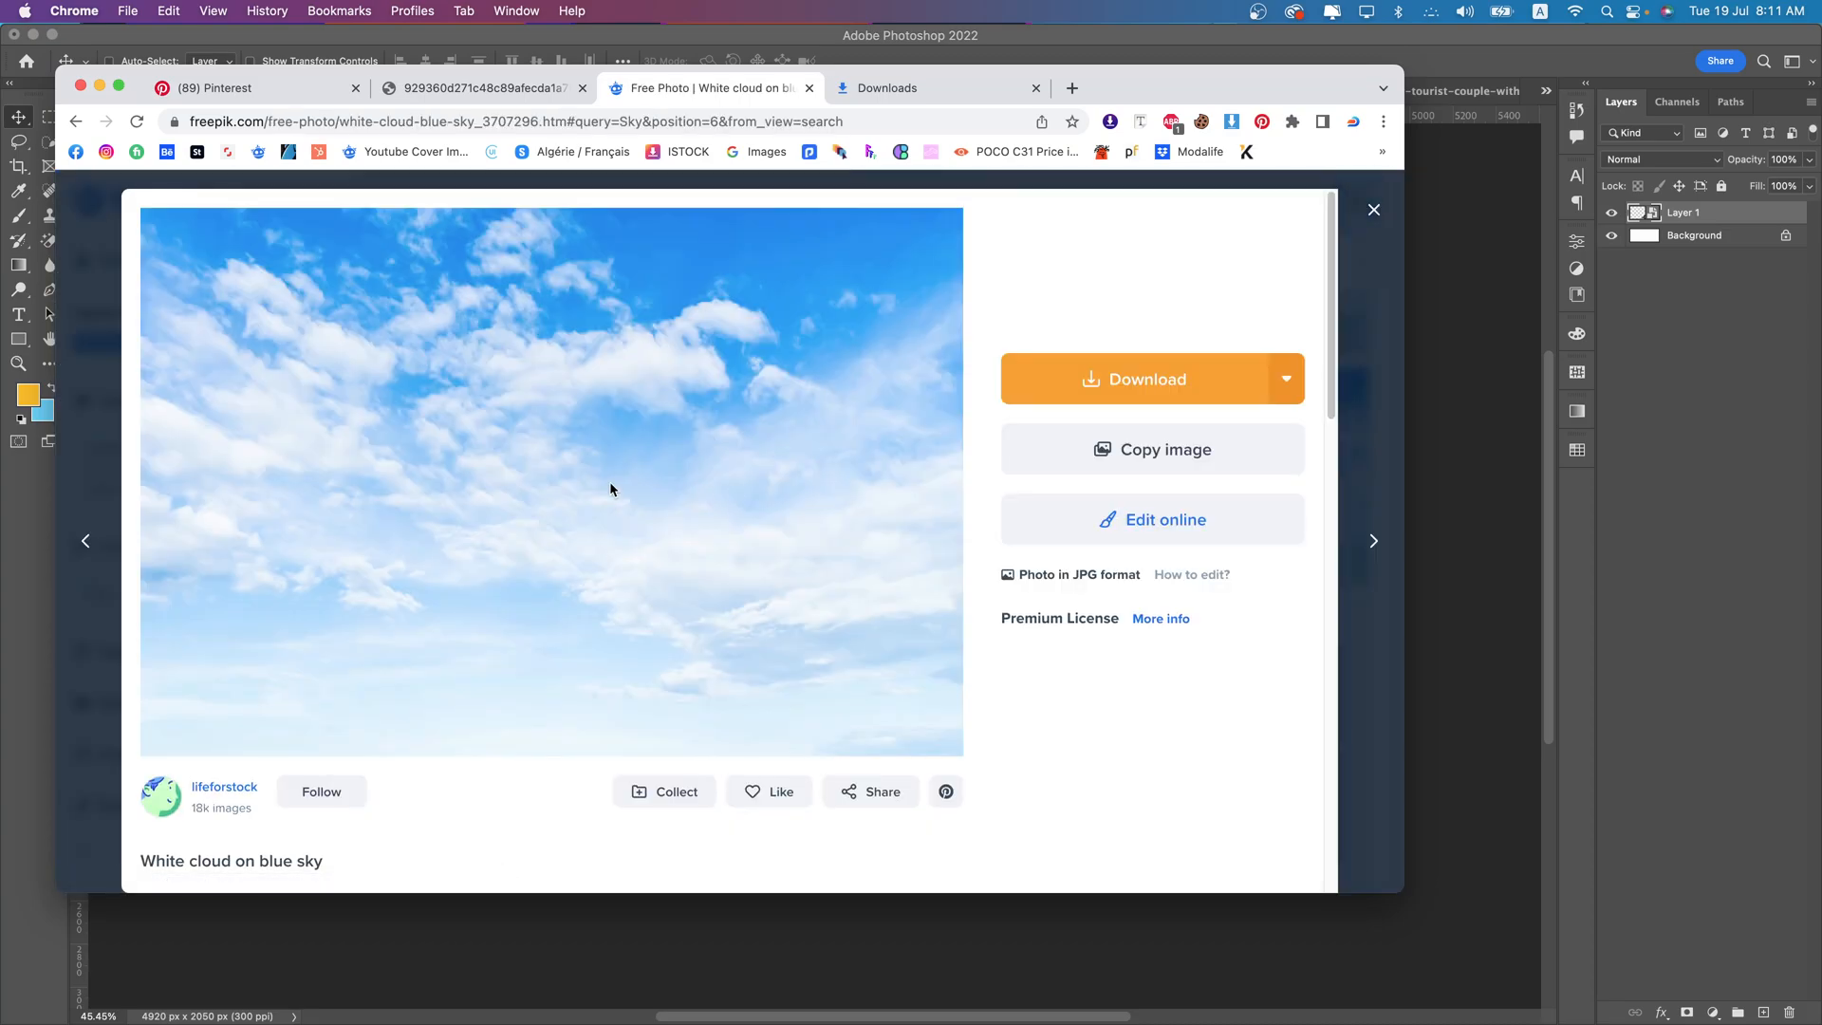
right_click(612, 487)
click(692, 514)
click(760, 938)
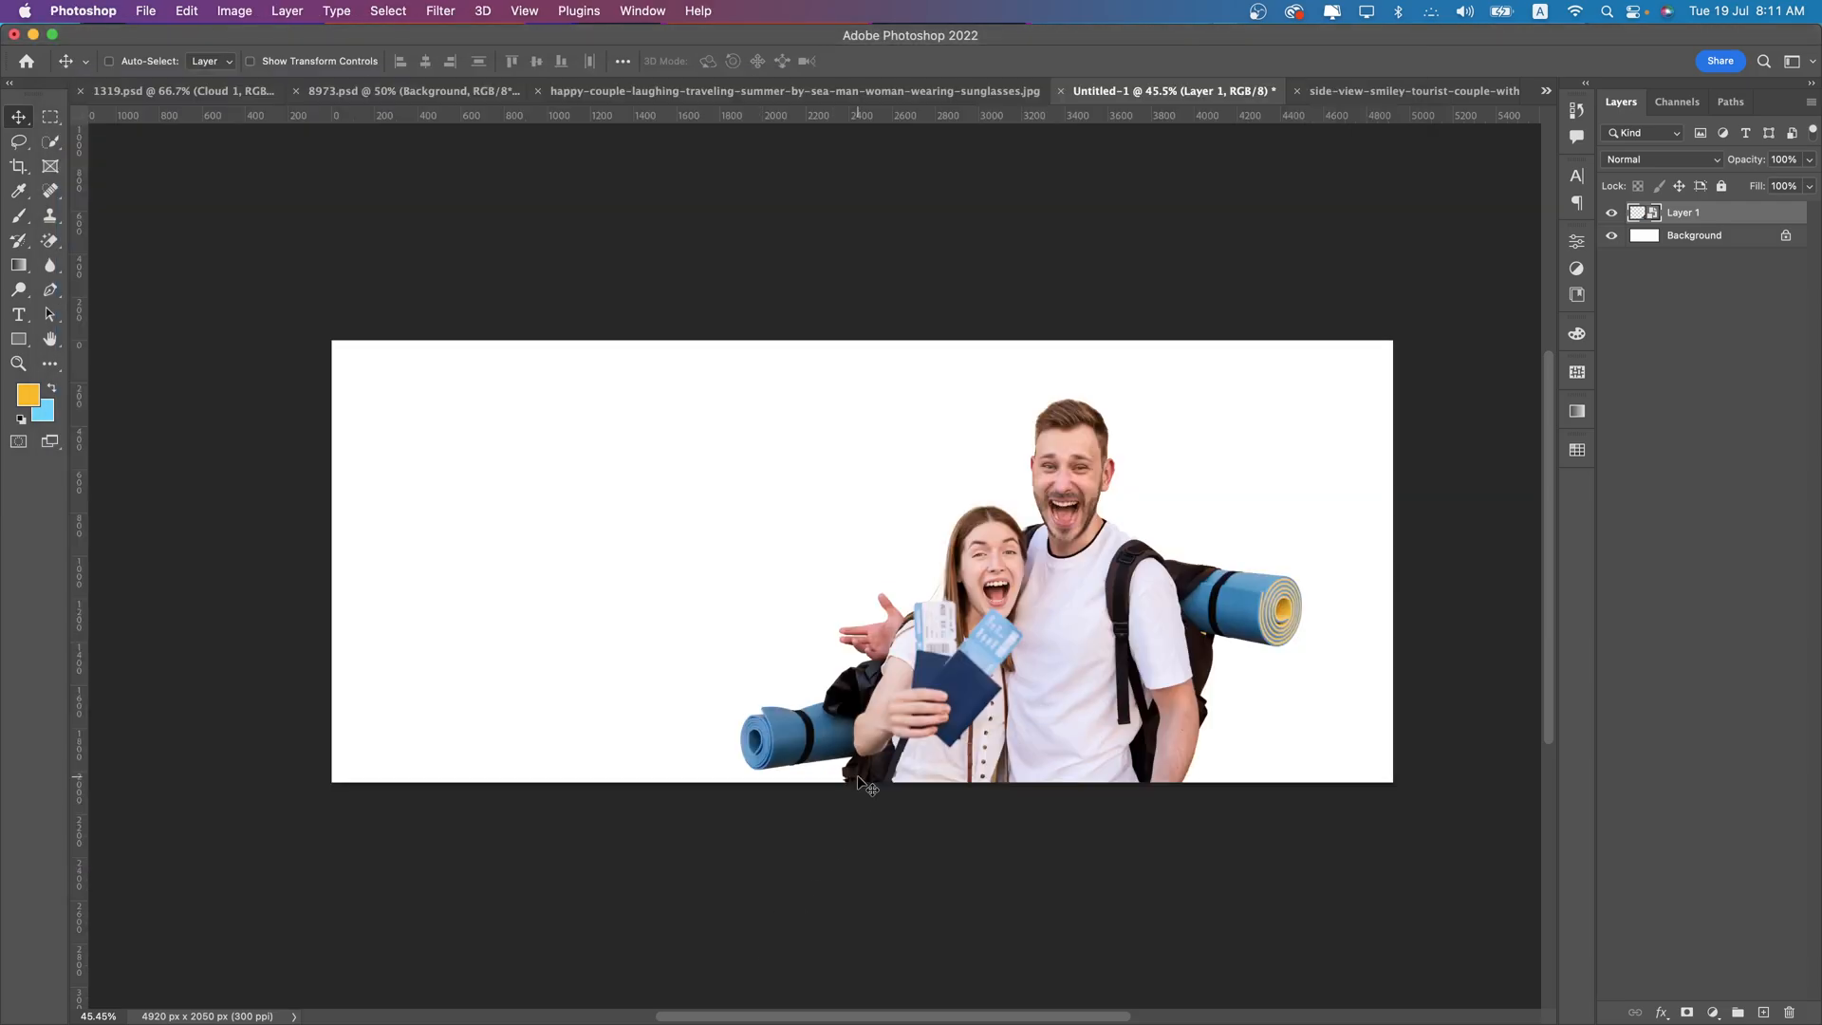
key(cmd+v)
- Add a Solid Color fill layer directly above the background, using the blue 0089f3 sampled from the sky photo's upper edge
double_click(1727, 265)
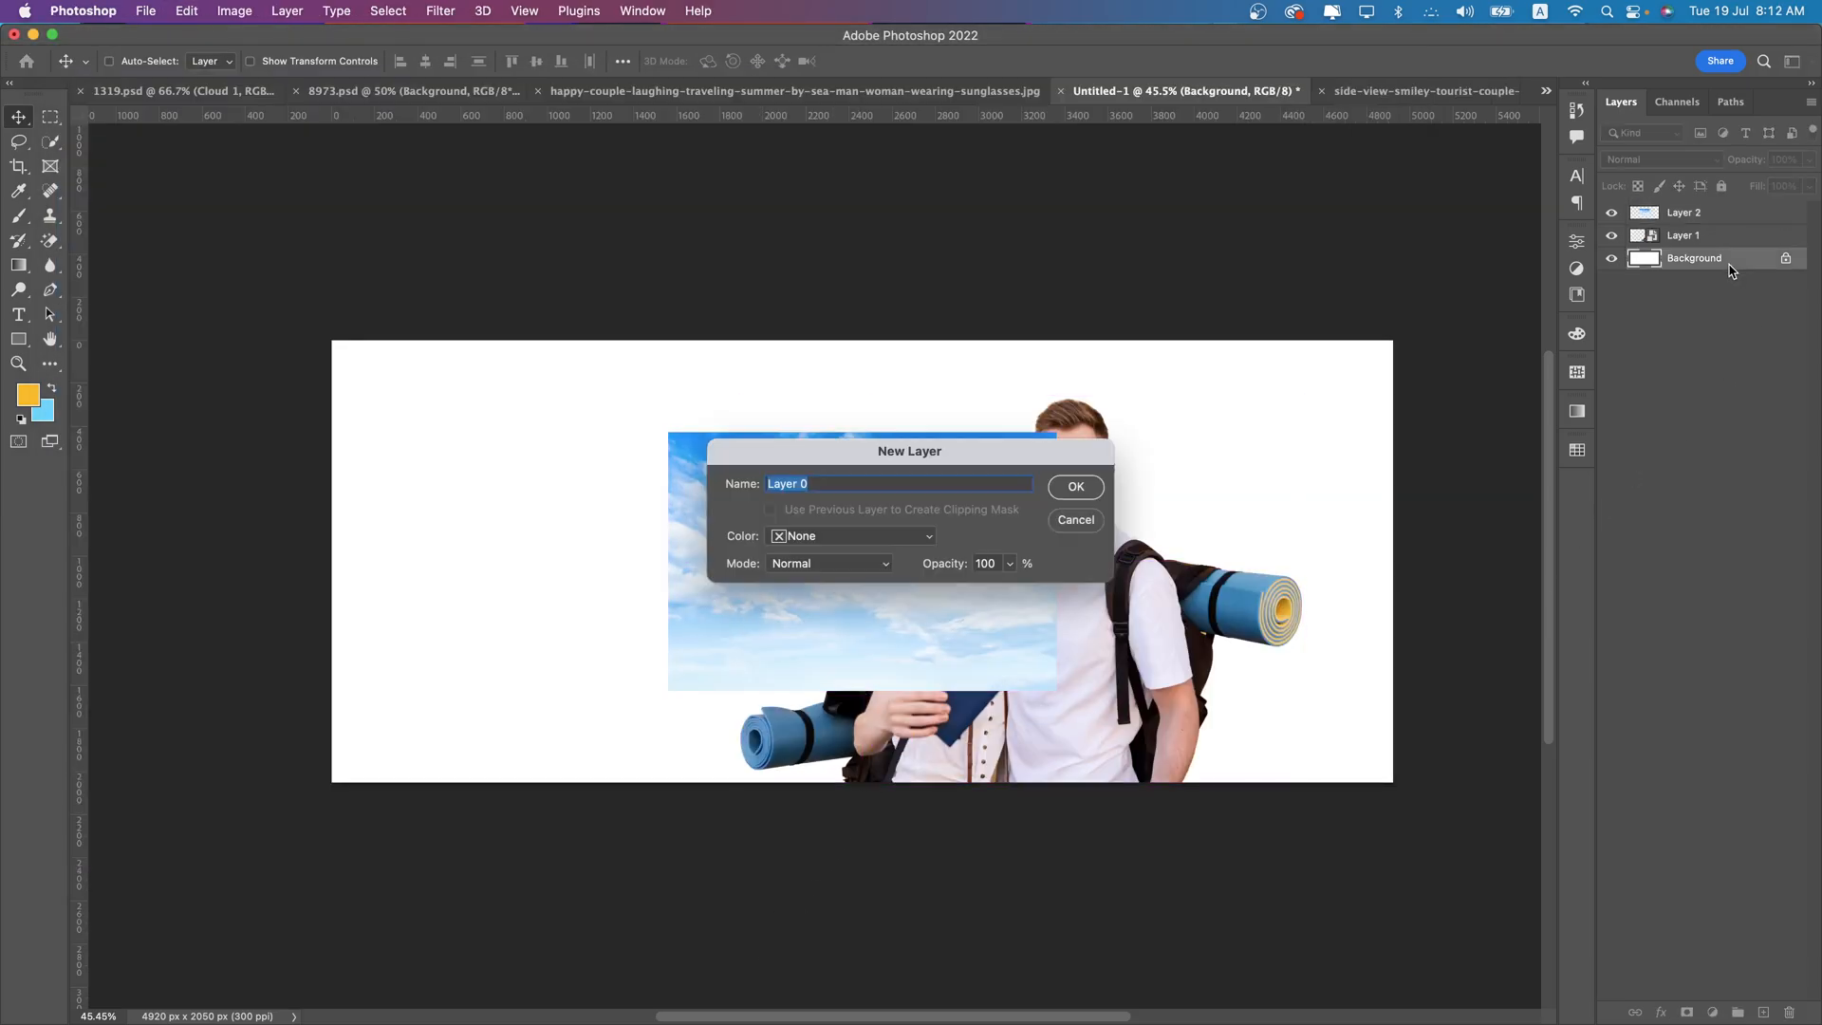
click(1076, 519)
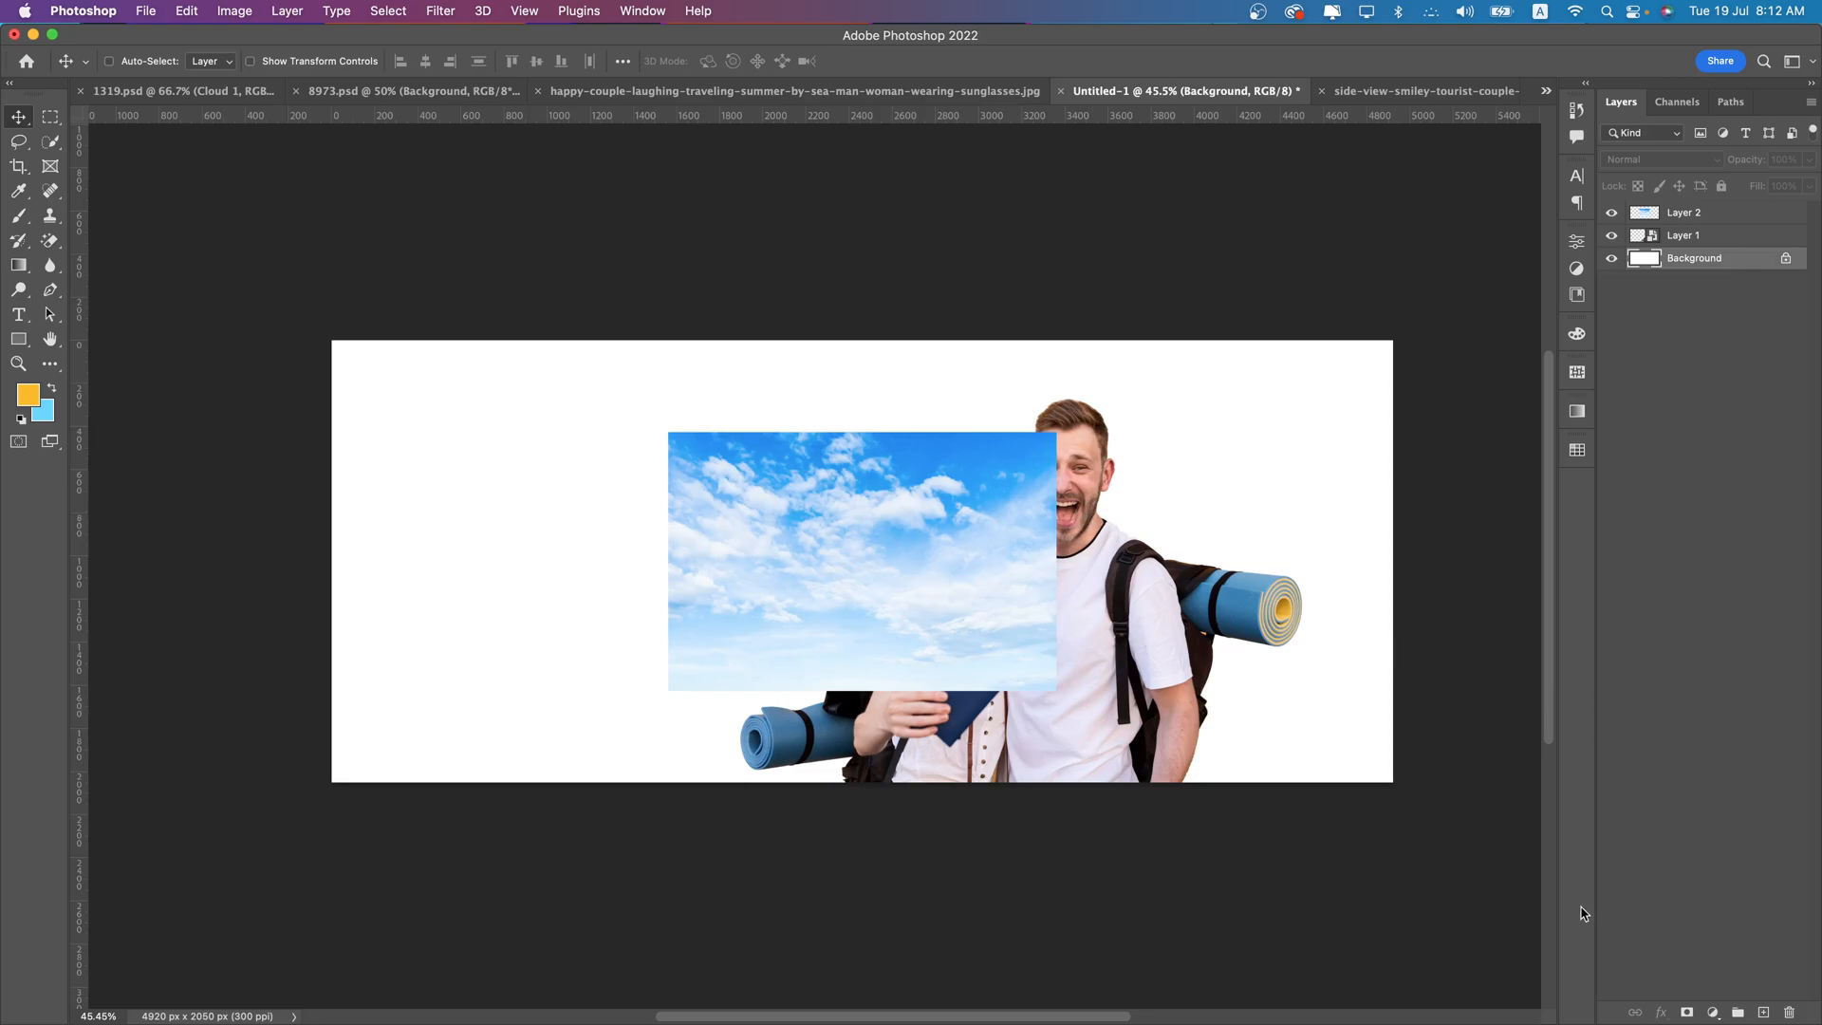
click(1724, 1016)
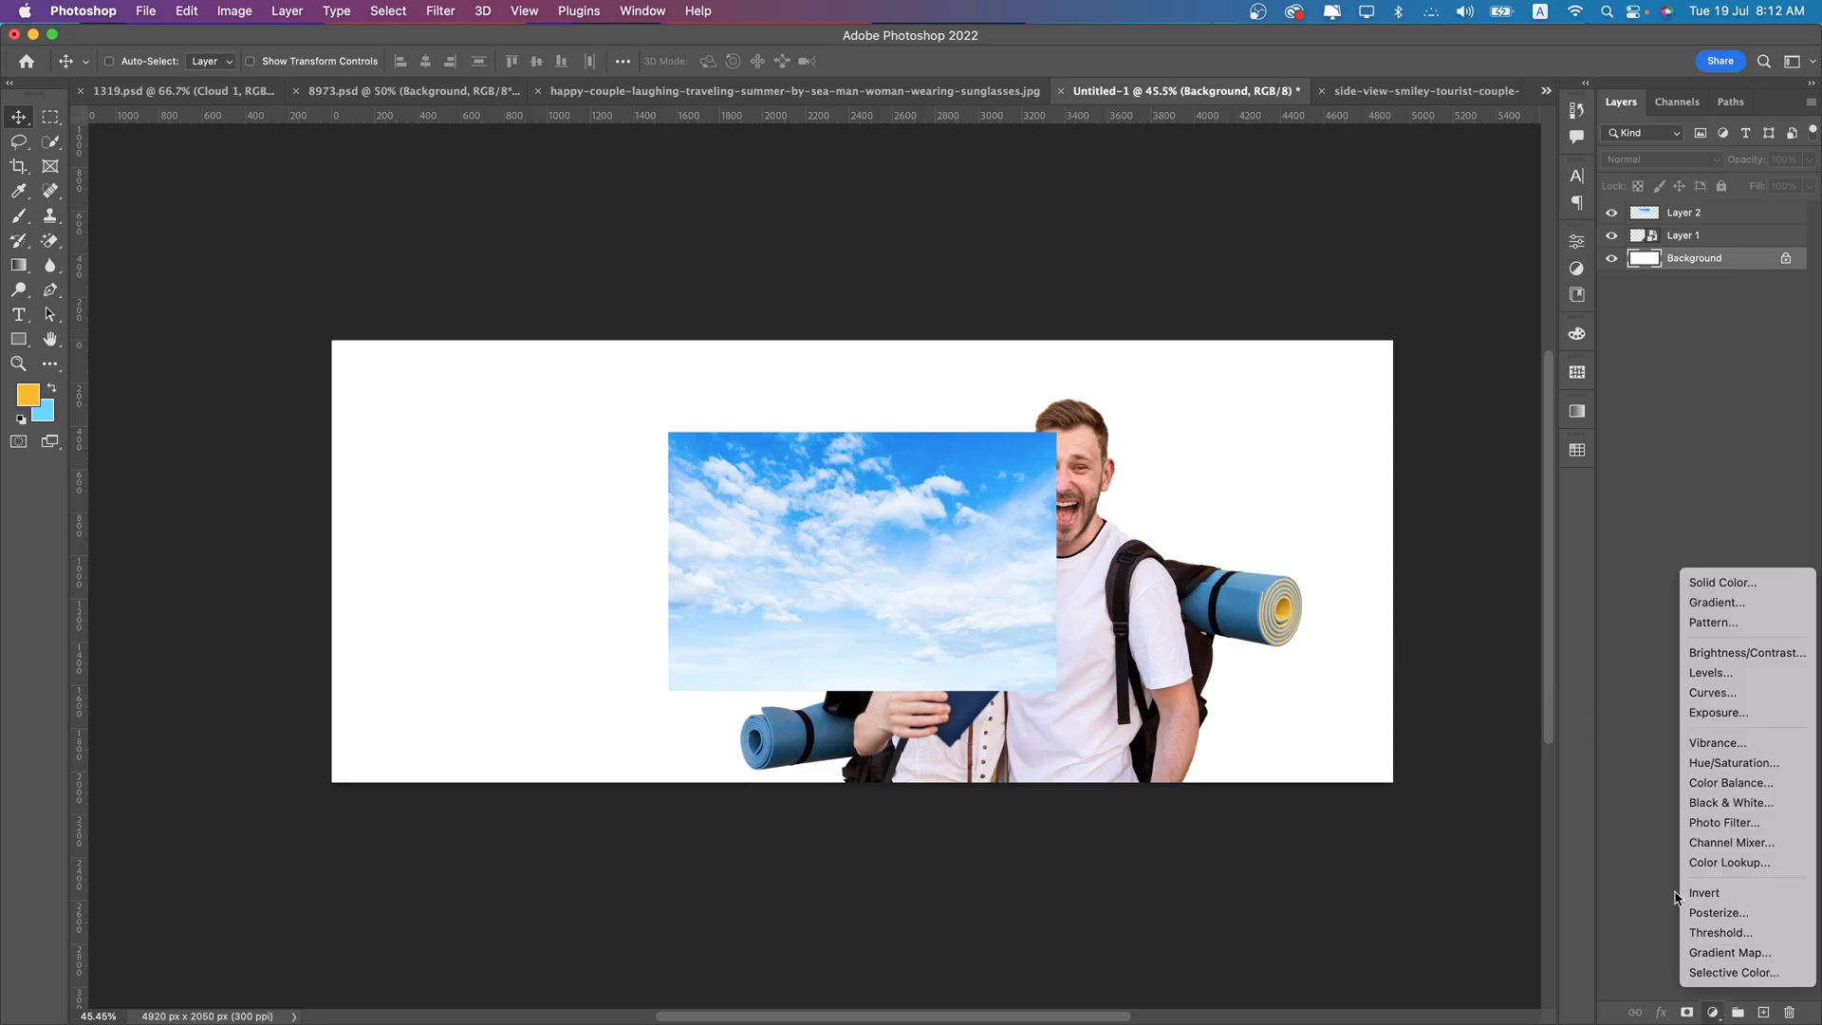
click(1731, 582)
click(988, 436)
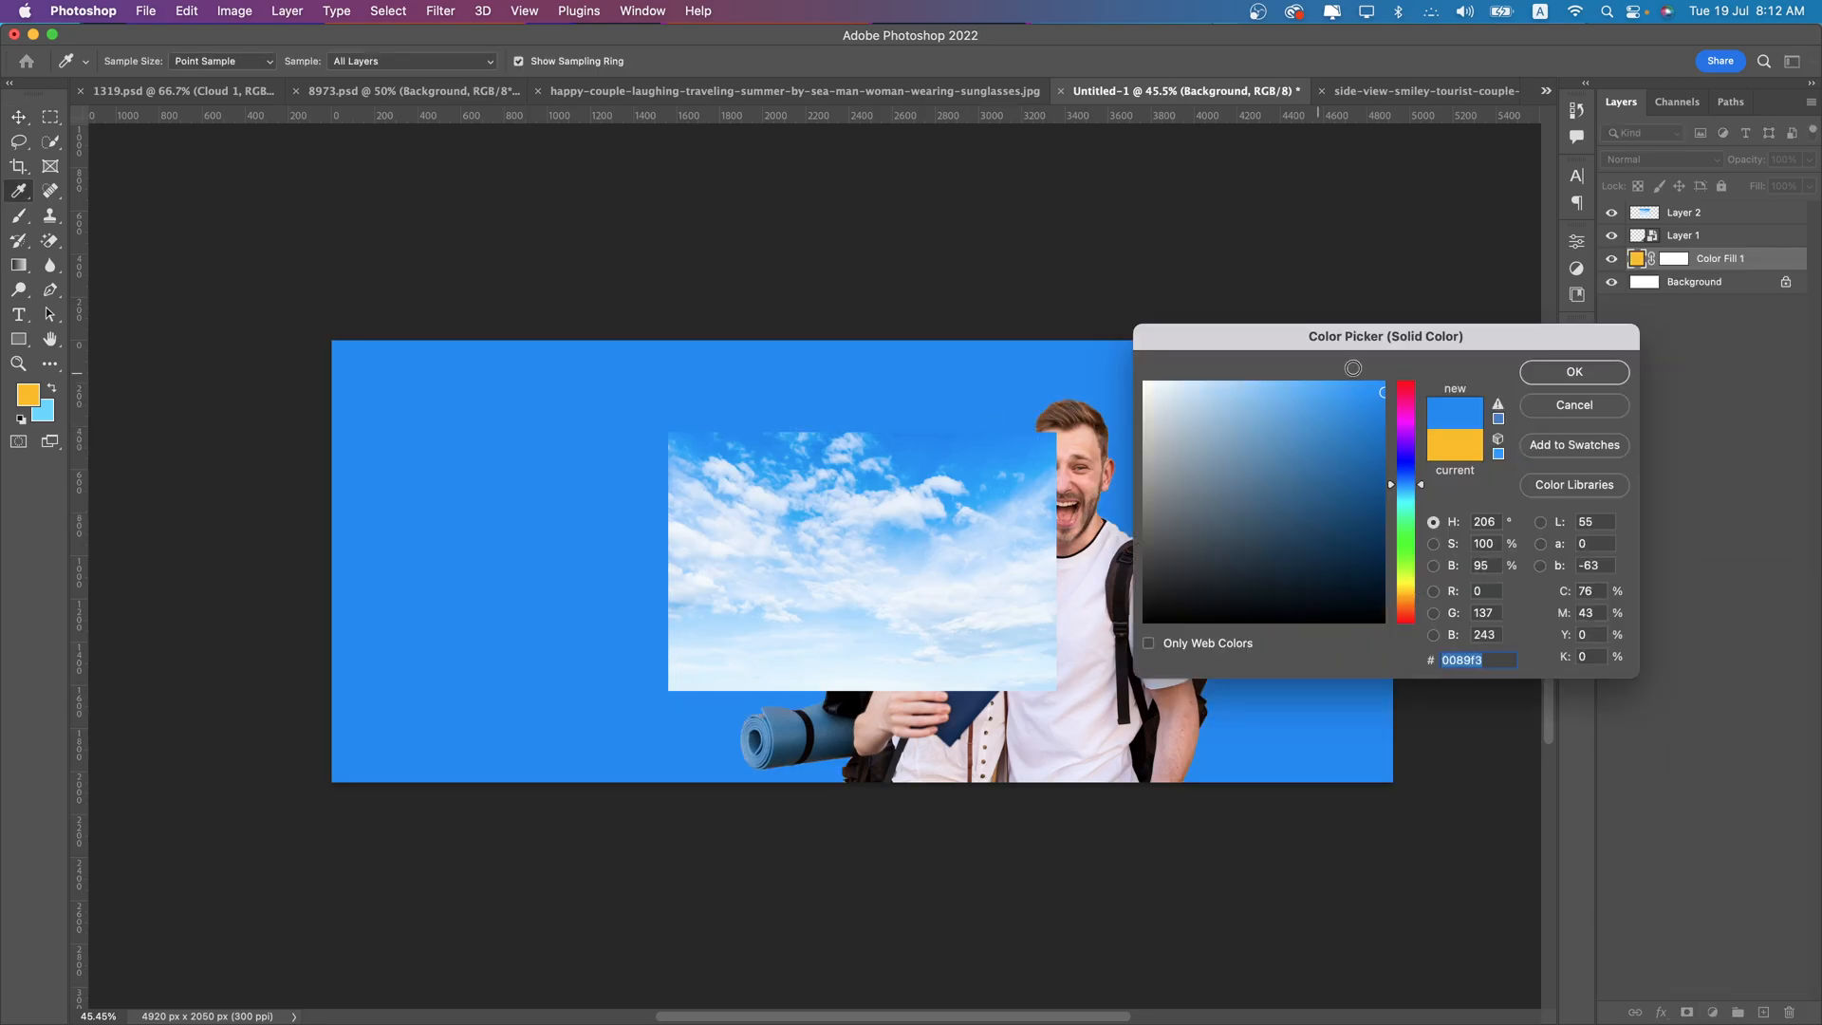
click(1559, 369)
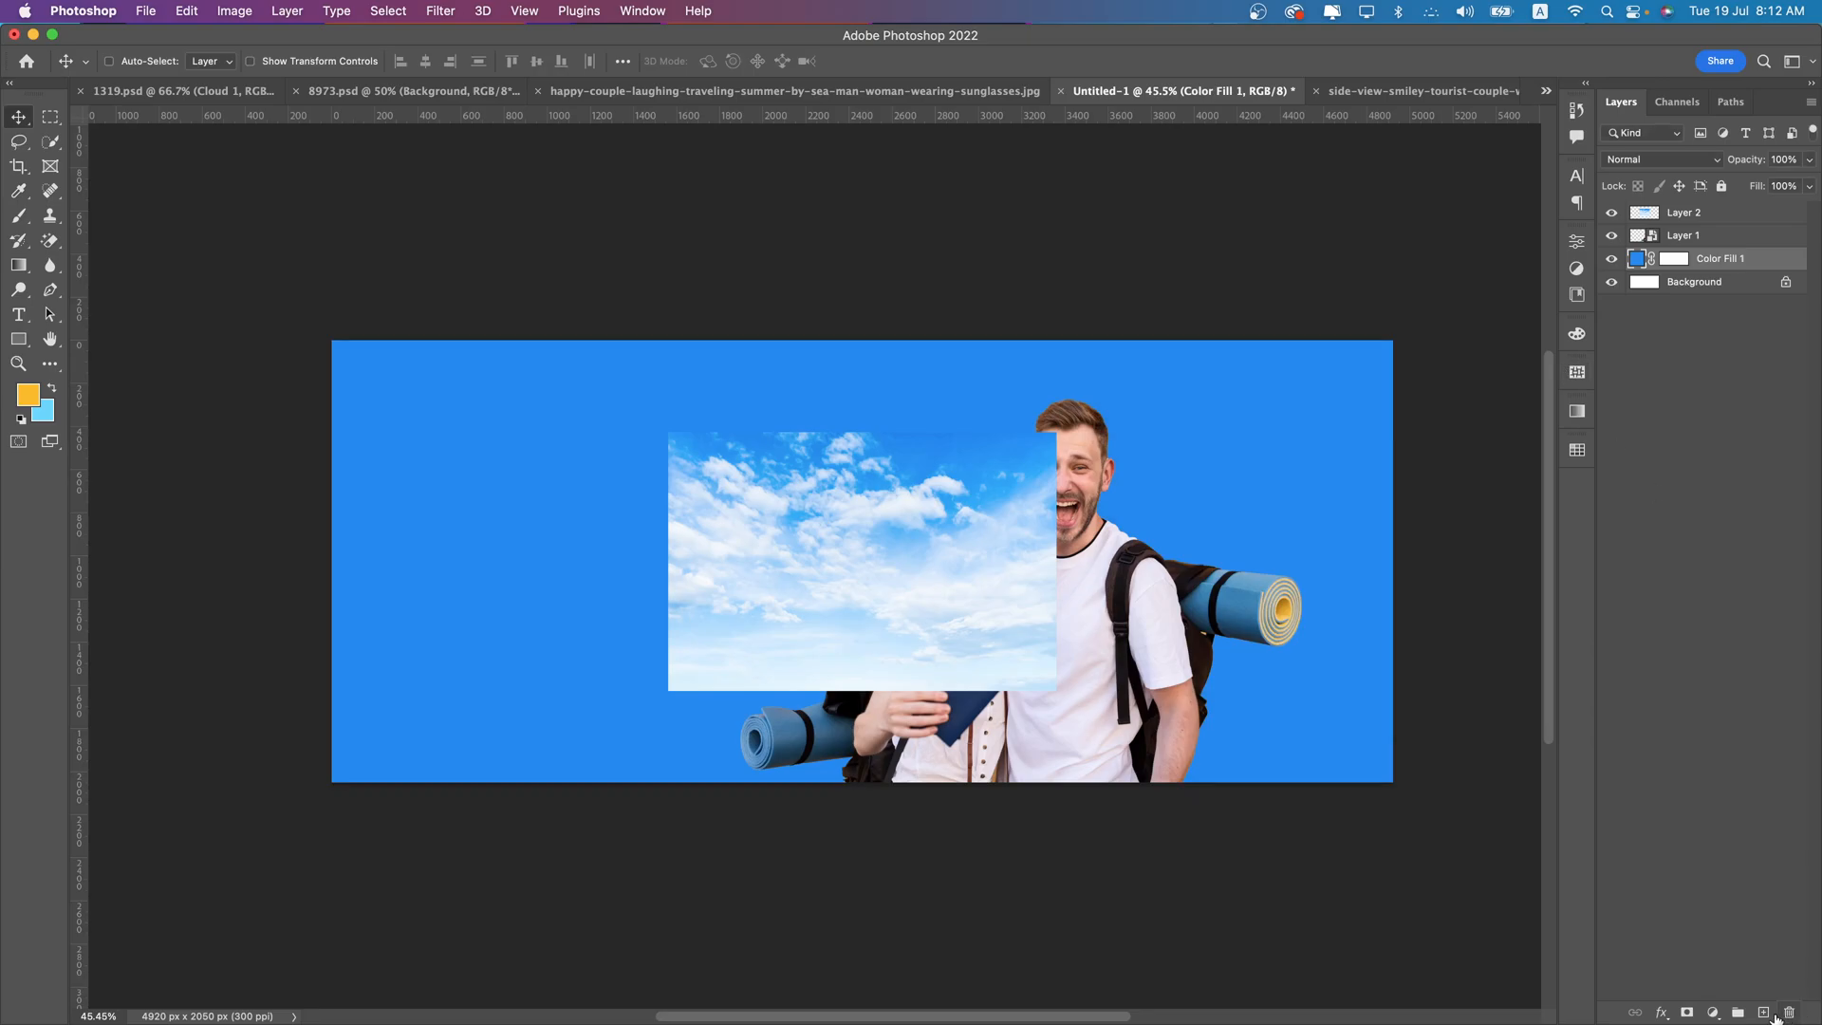
- On a new layer above the blue fill, draw a linear gradient upward from the banner's bottom edge using pale blue sampled from the sky photo
click(1763, 1013)
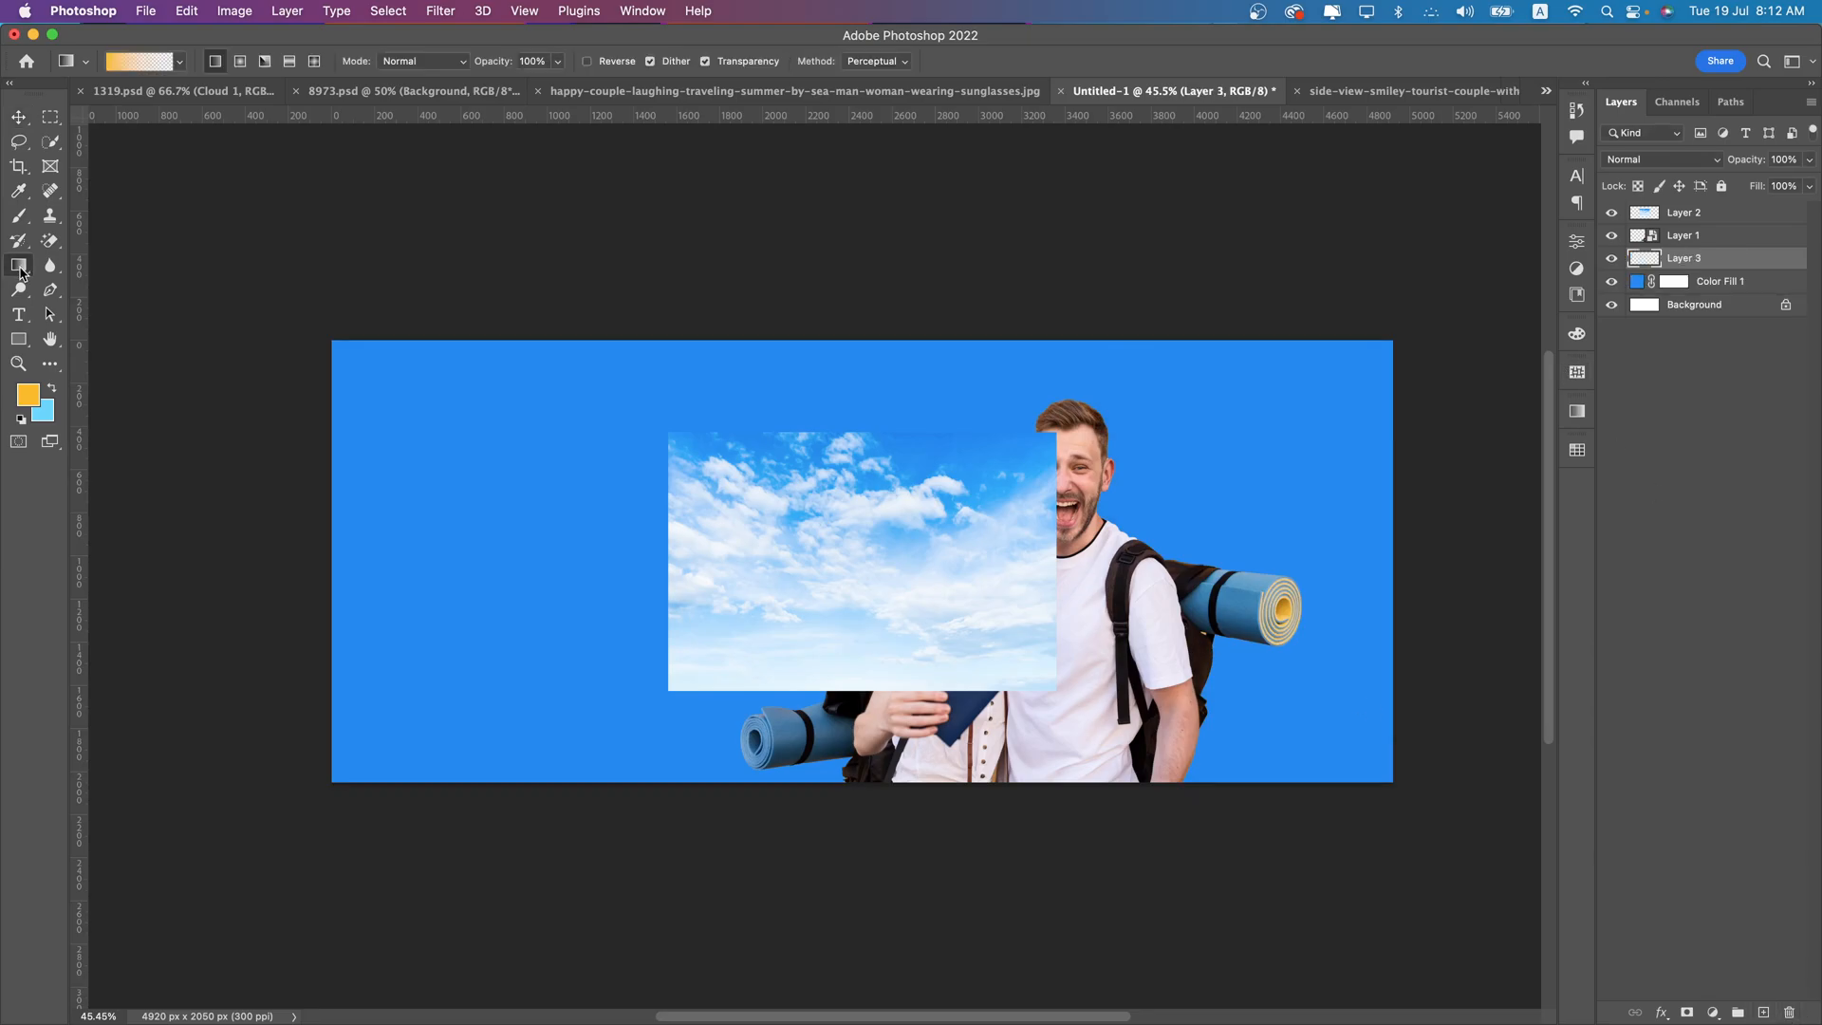
click(28, 393)
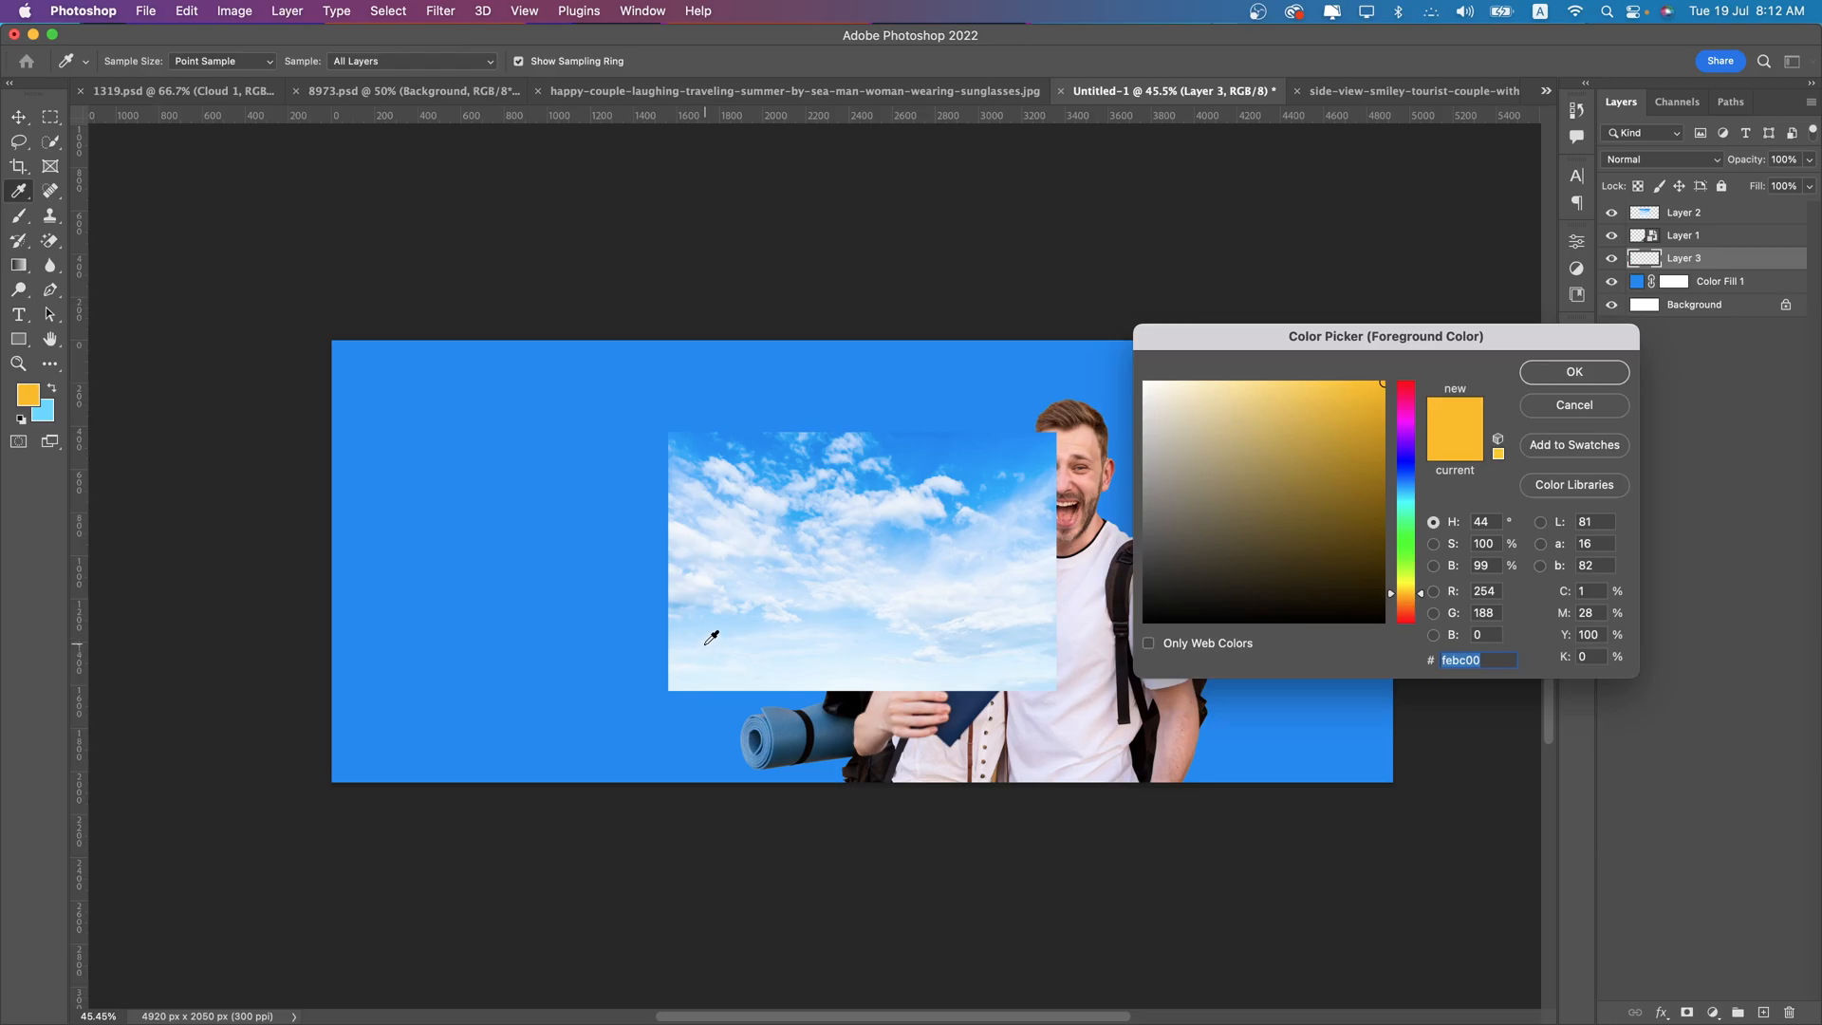
click(731, 624)
key(Return)
key(g)
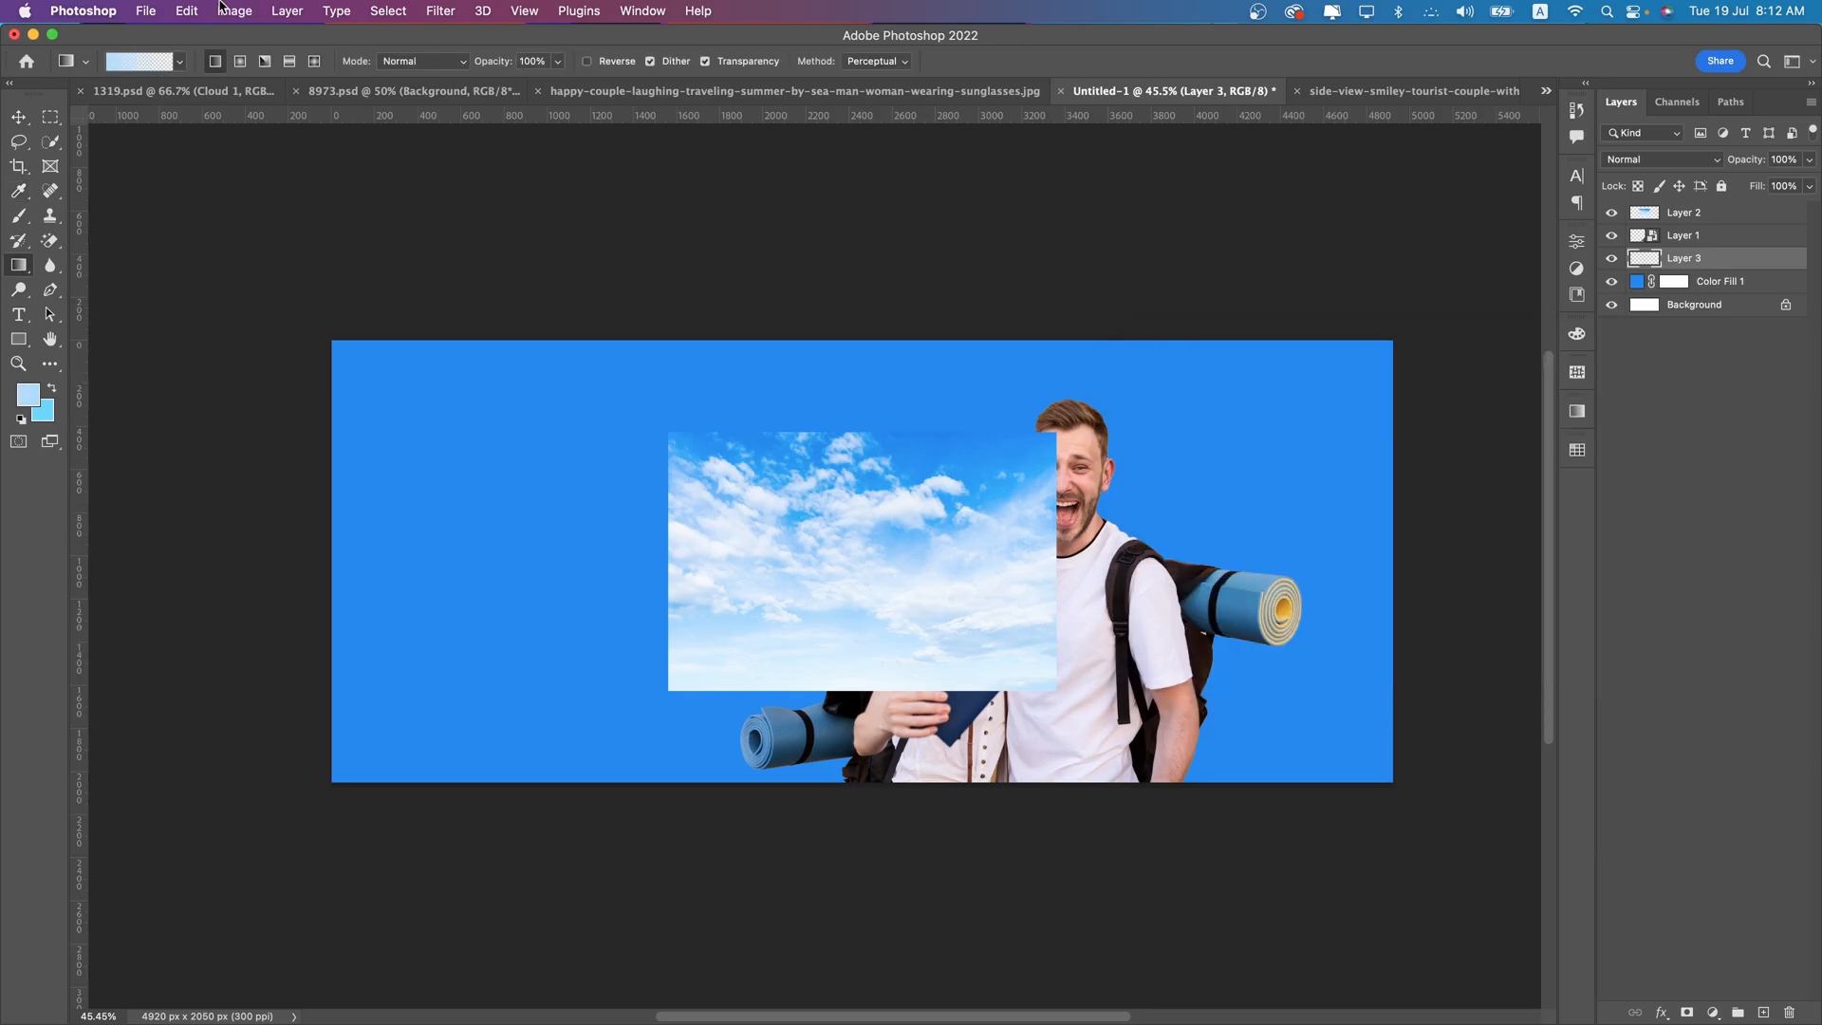
drag(804, 807, 806, 558)
drag(790, 302, 790, 301)
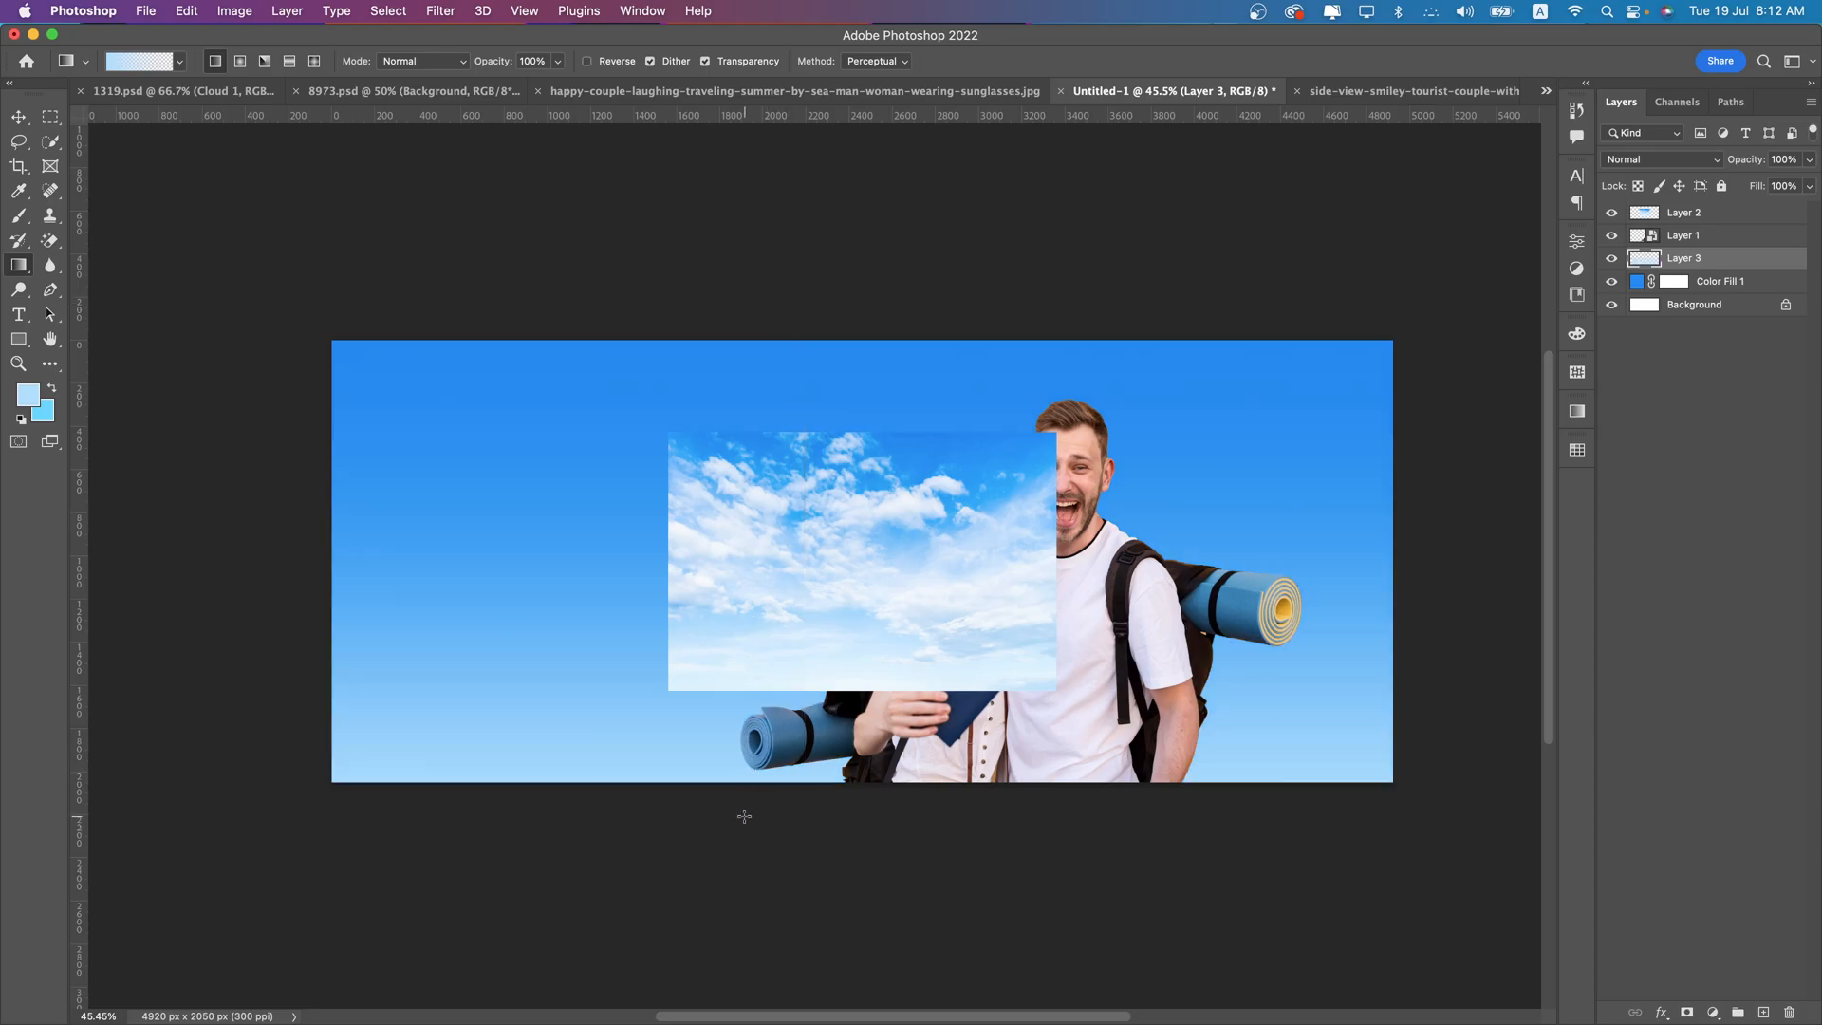
- Extend the pale blue gradient higher up the banner with two more upward linear gradients and hide the pasted sky photo layer
drag(744, 820, 743, 262)
drag(695, 691, 732, 320)
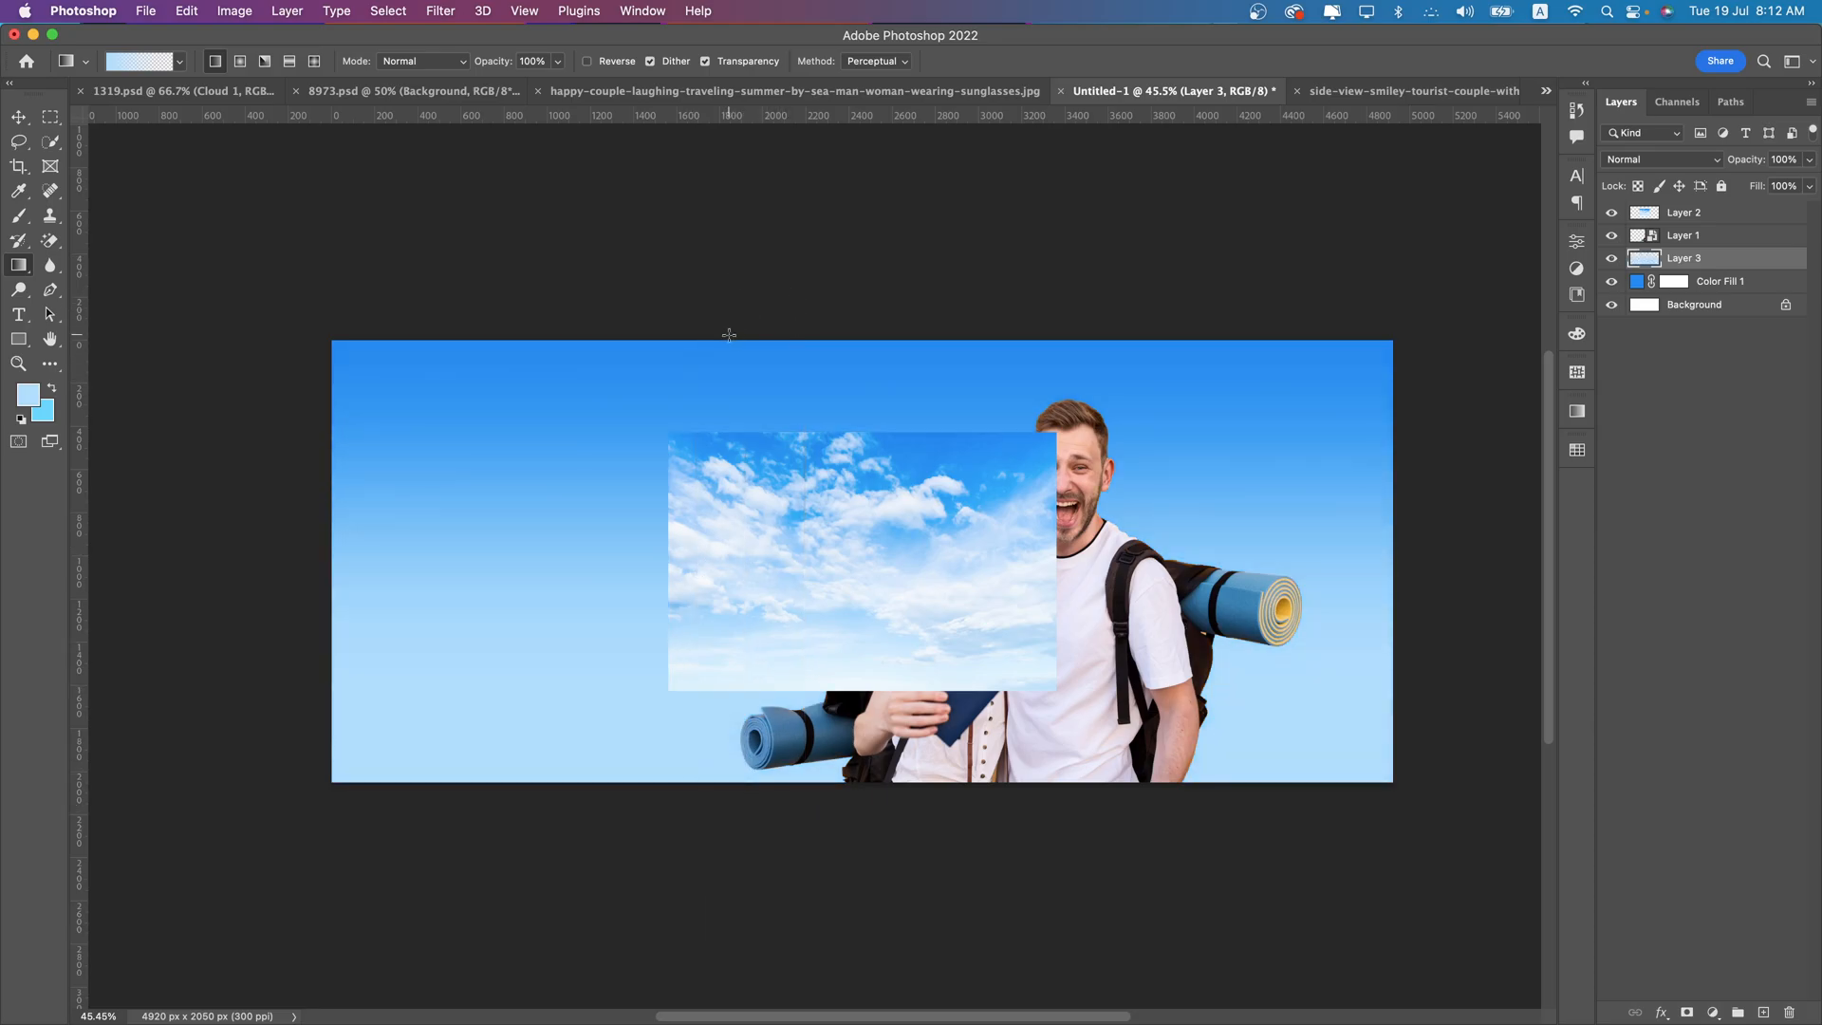
click(1612, 213)
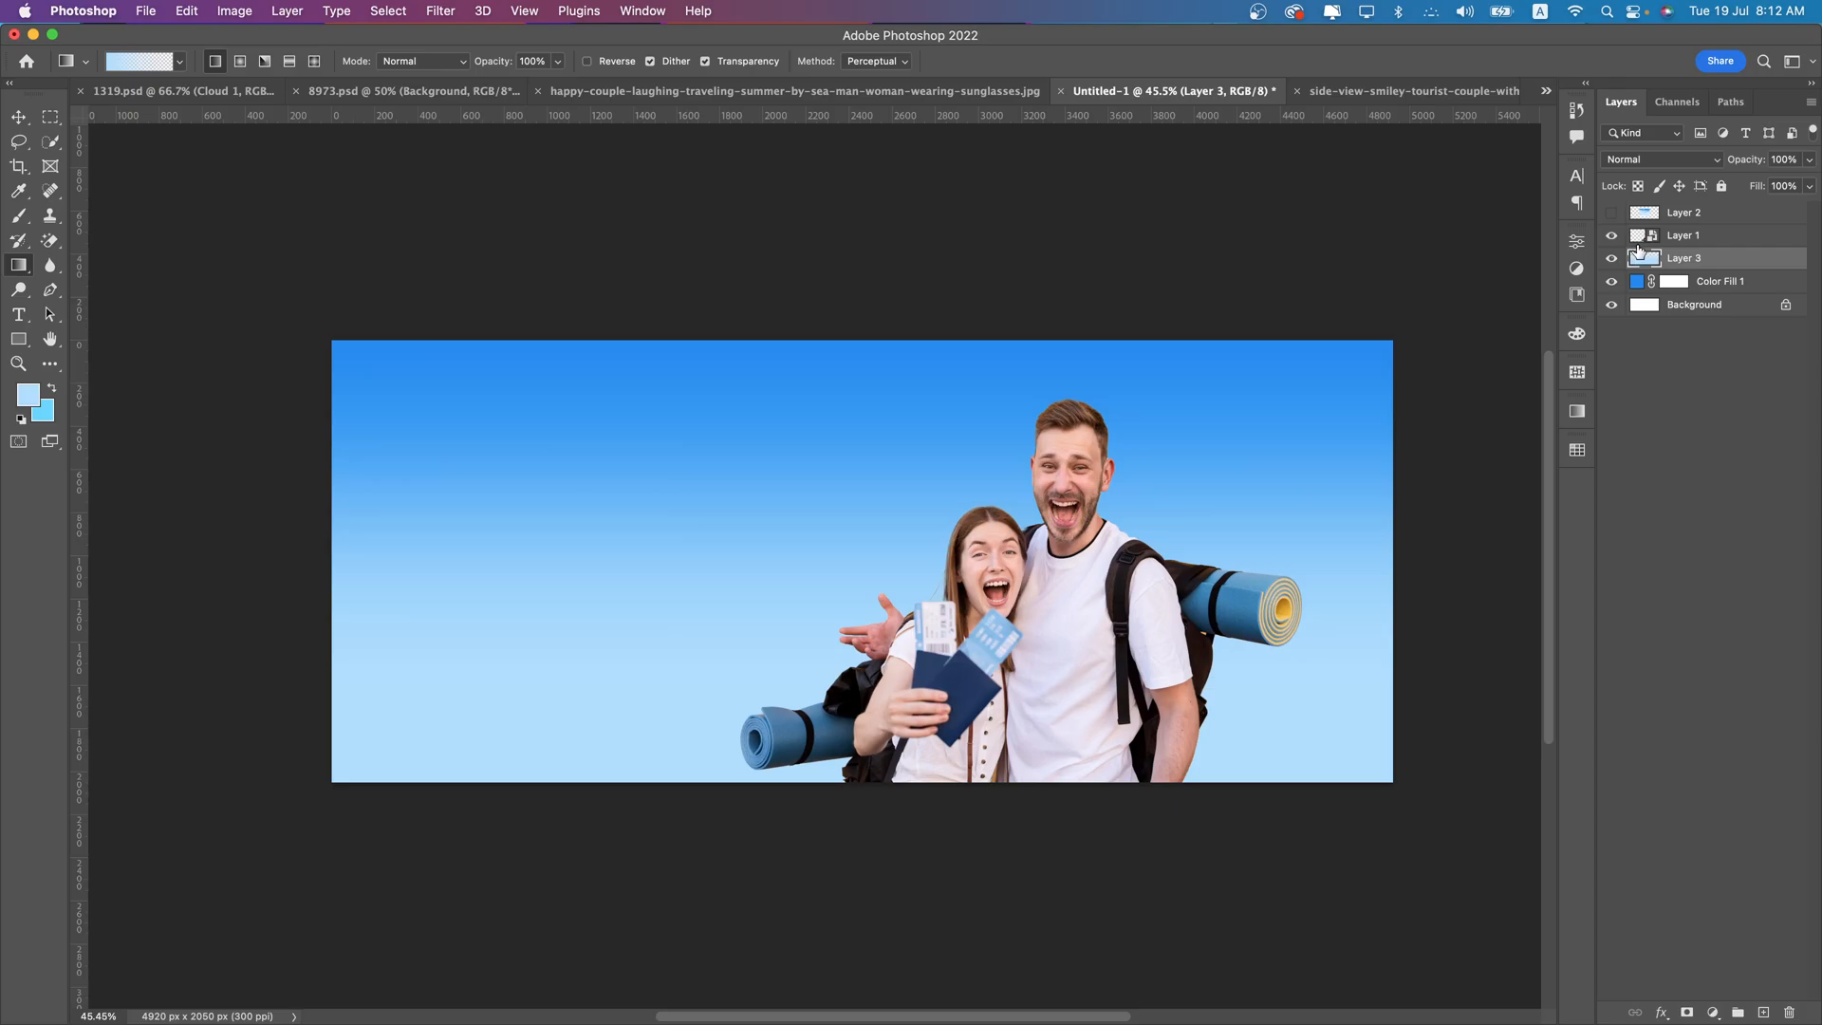
- Merge the gradient layer with the blue fill layer and apply Add Noise to it at 5.47% with uniform distribution
shift+click(1708, 279)
right_click(1715, 261)
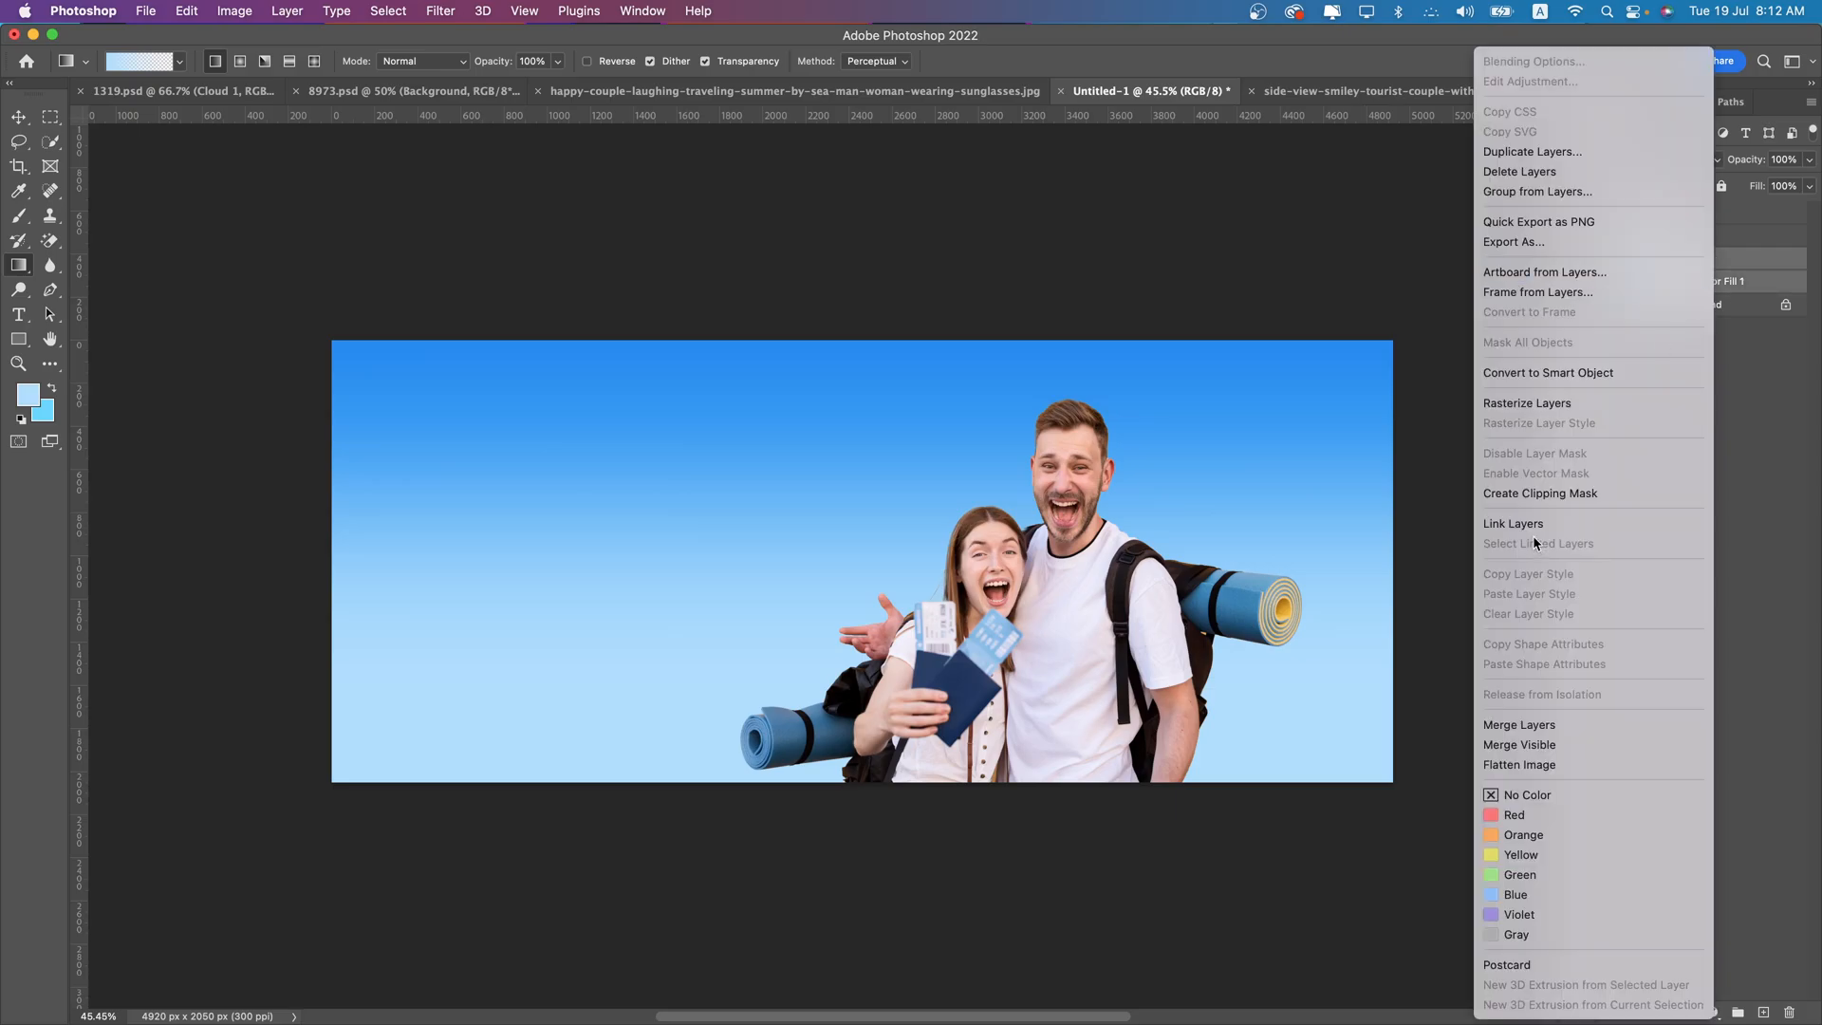
click(1510, 724)
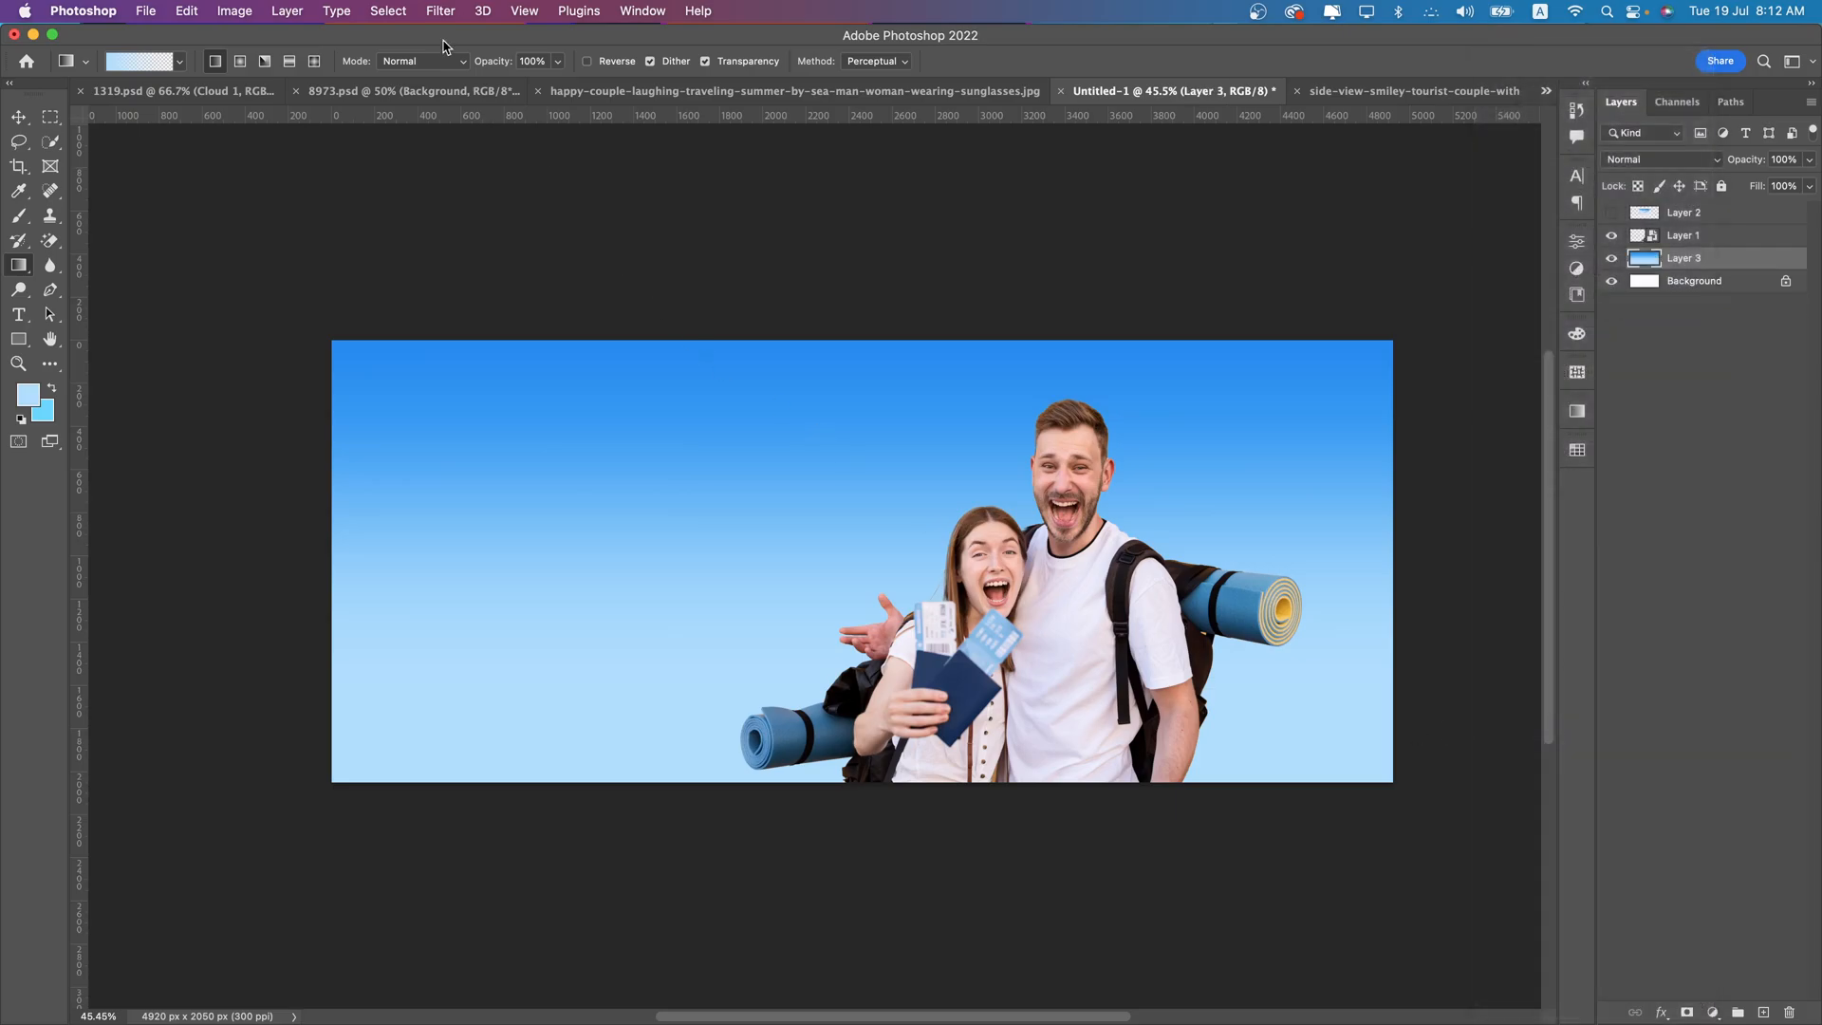
click(440, 10)
mouse_move(489, 308)
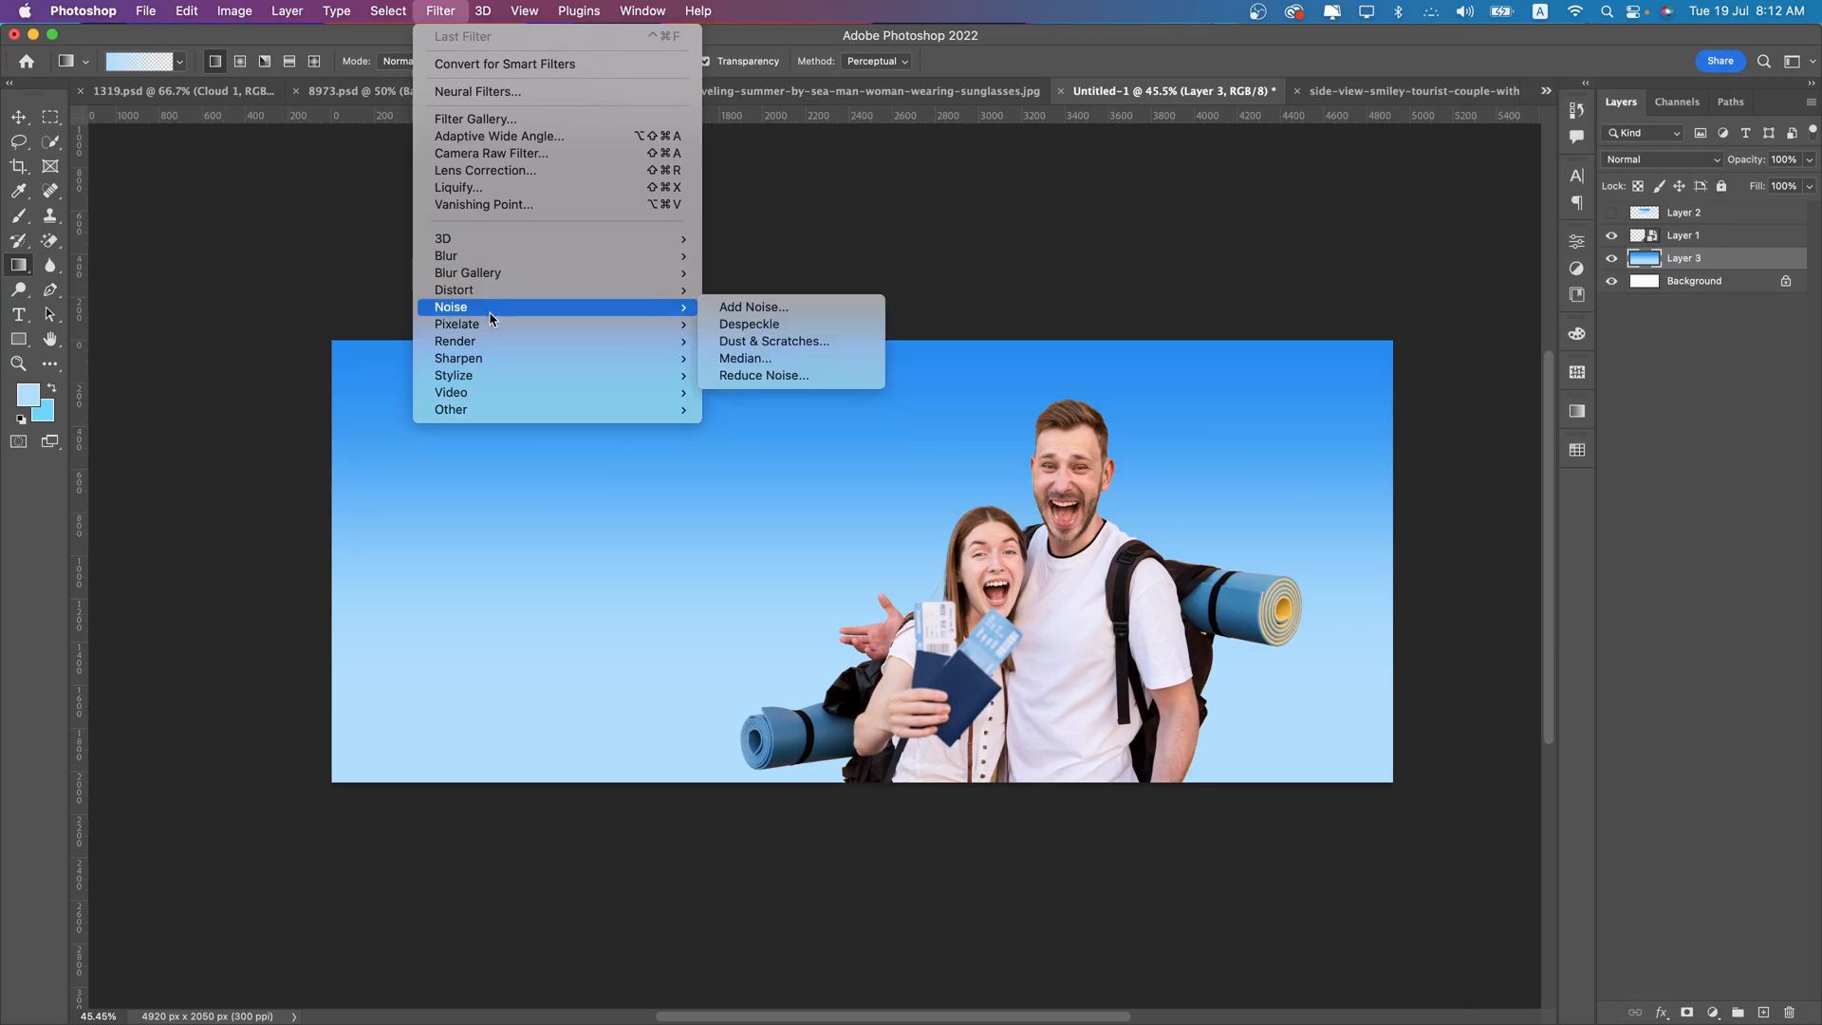
click(724, 308)
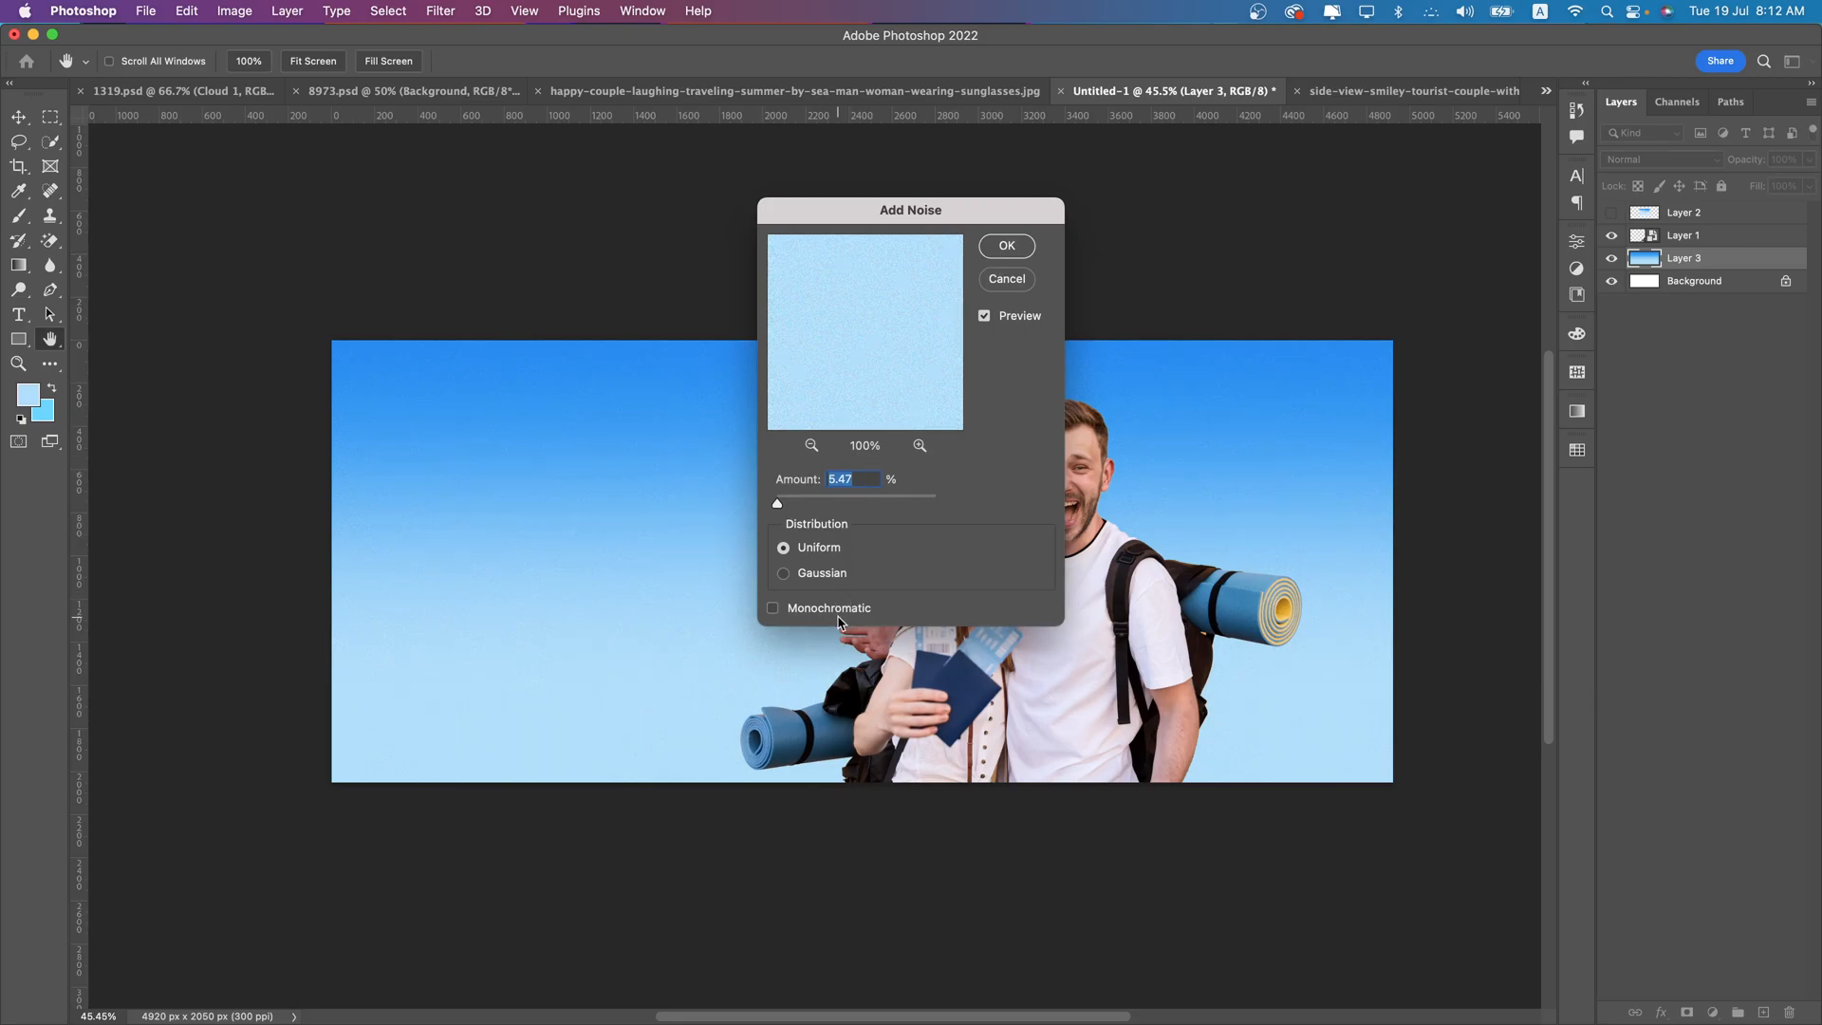
click(988, 244)
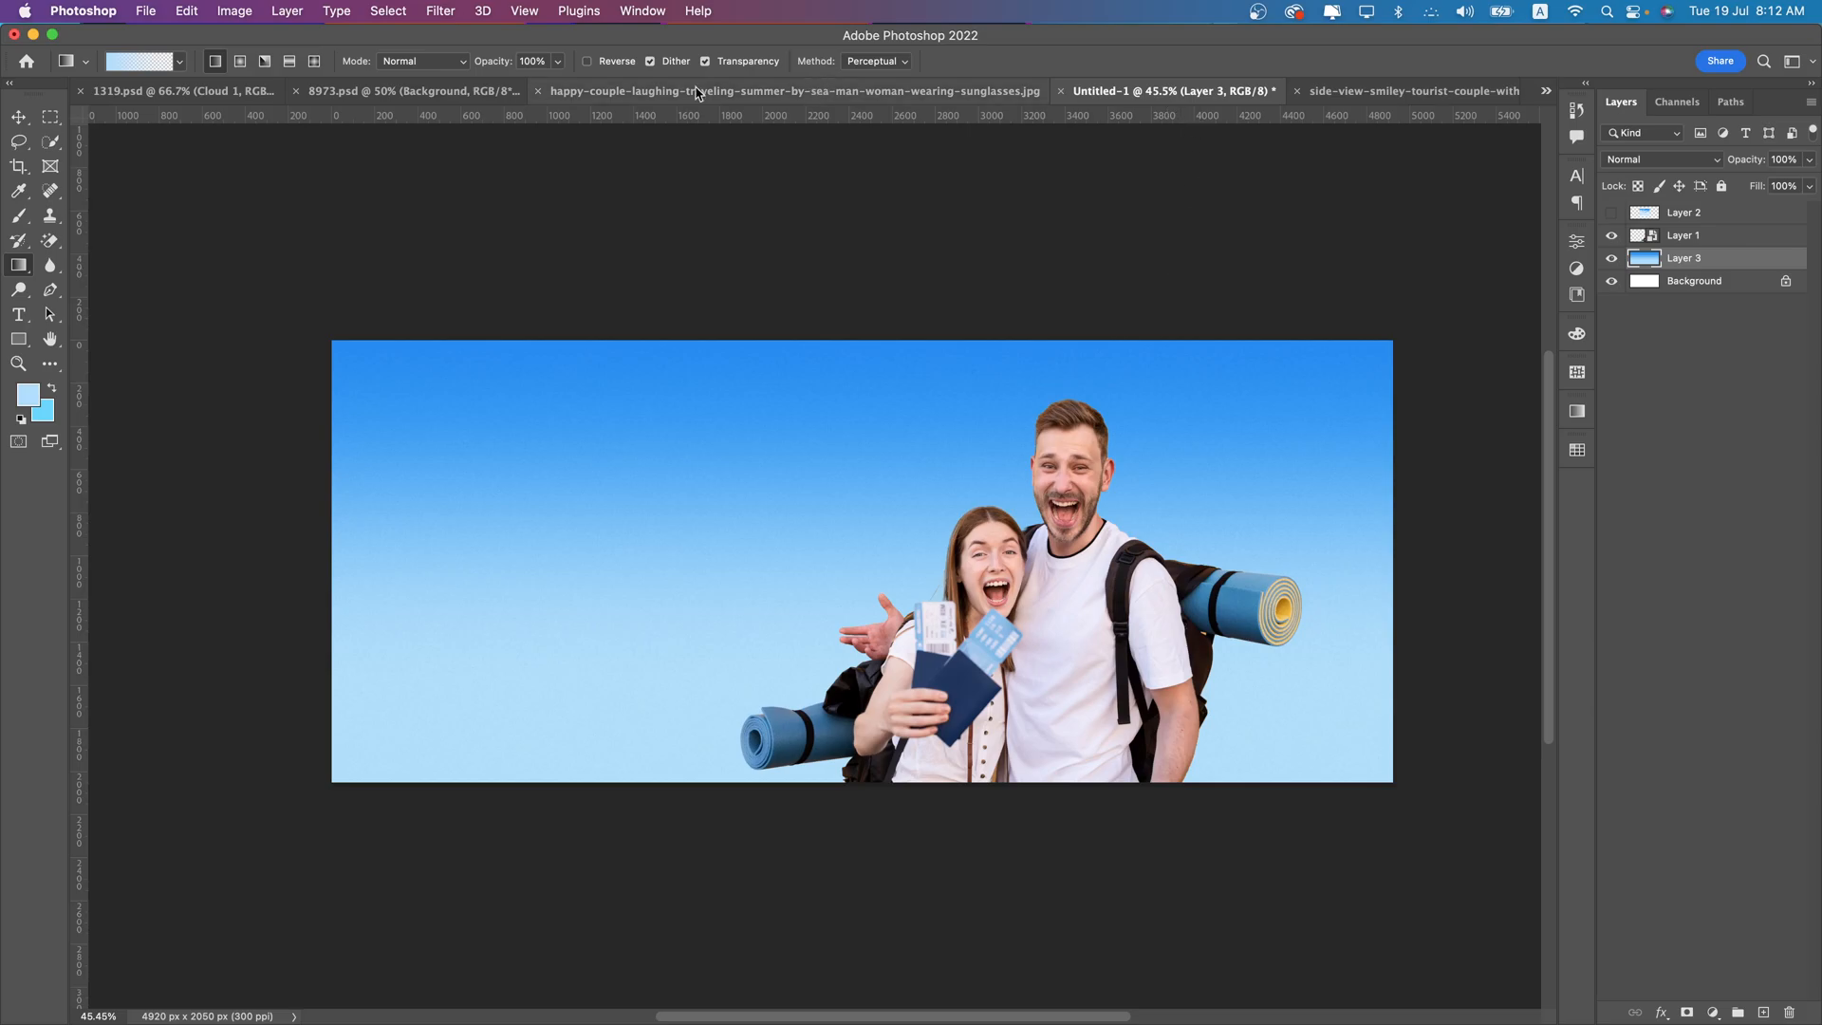
- Copy the phone frame layer from 12.psd into the banner, placing it behind the couple
click(386, 92)
click(190, 91)
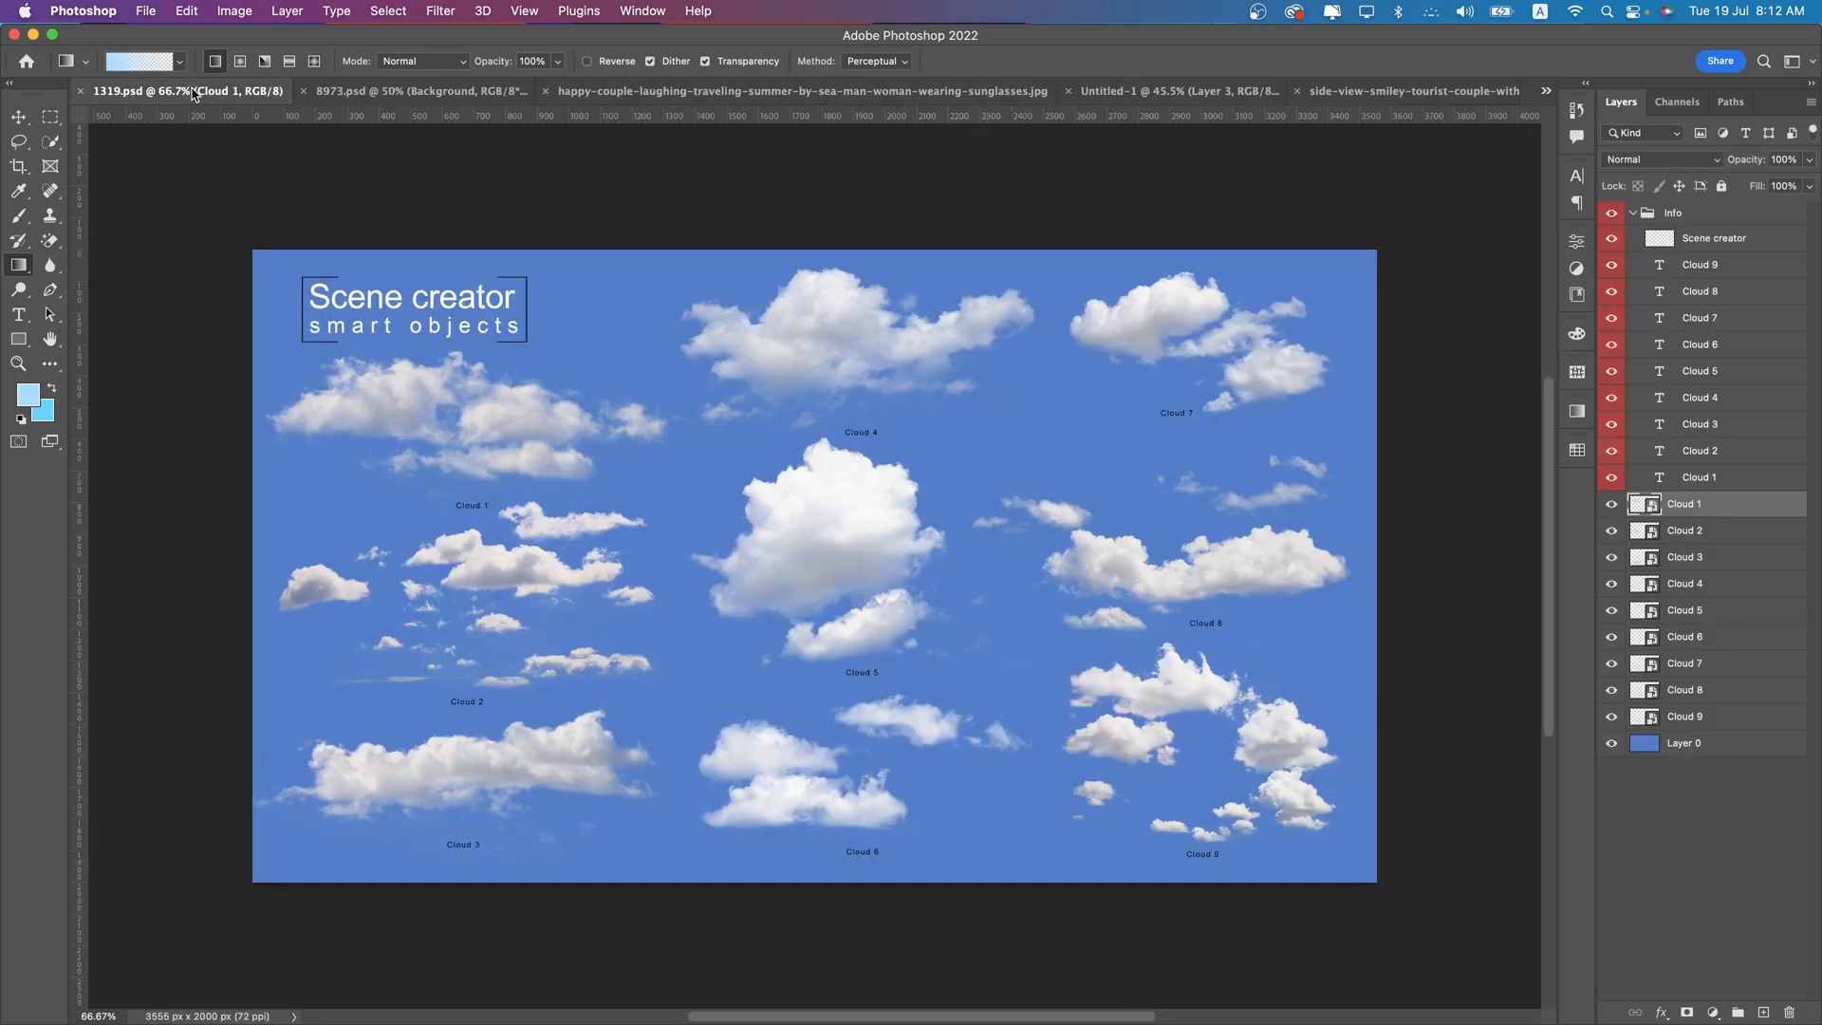
click(1547, 92)
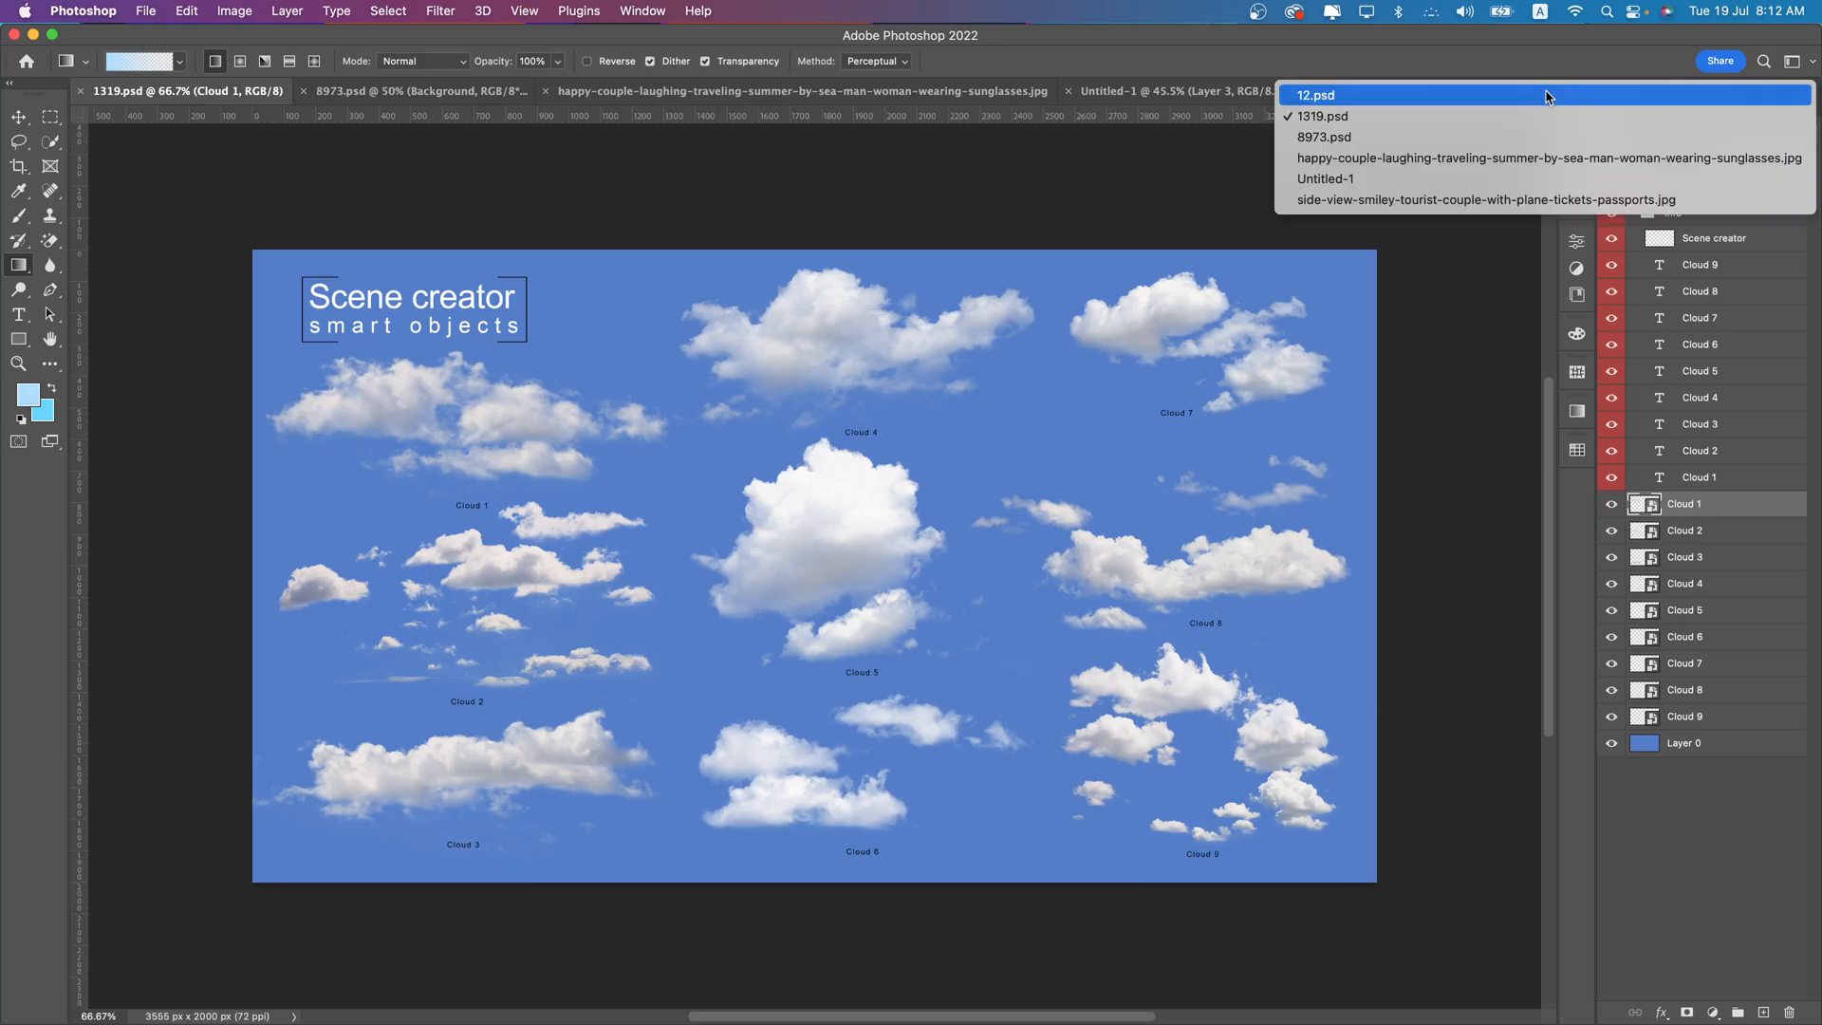
click(1444, 96)
key(v)
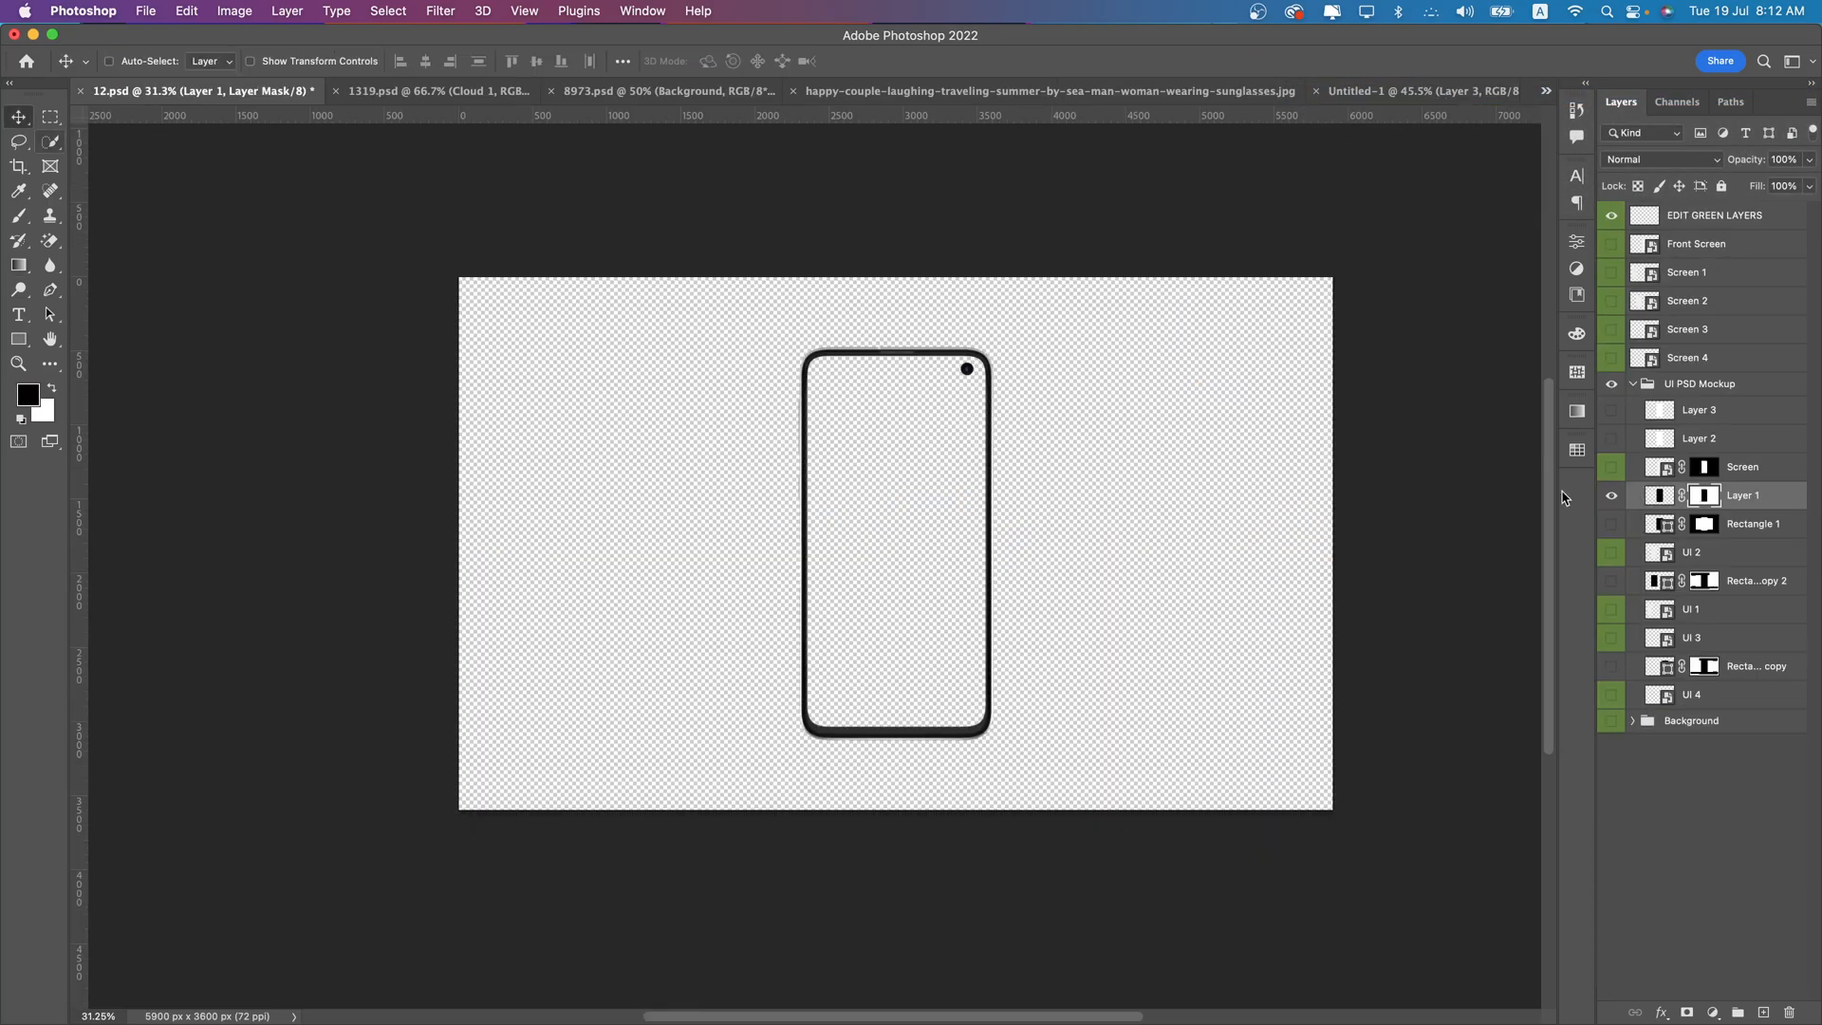
click(1613, 496)
click(1613, 495)
drag(987, 446, 1368, 95)
drag(836, 88, 836, 87)
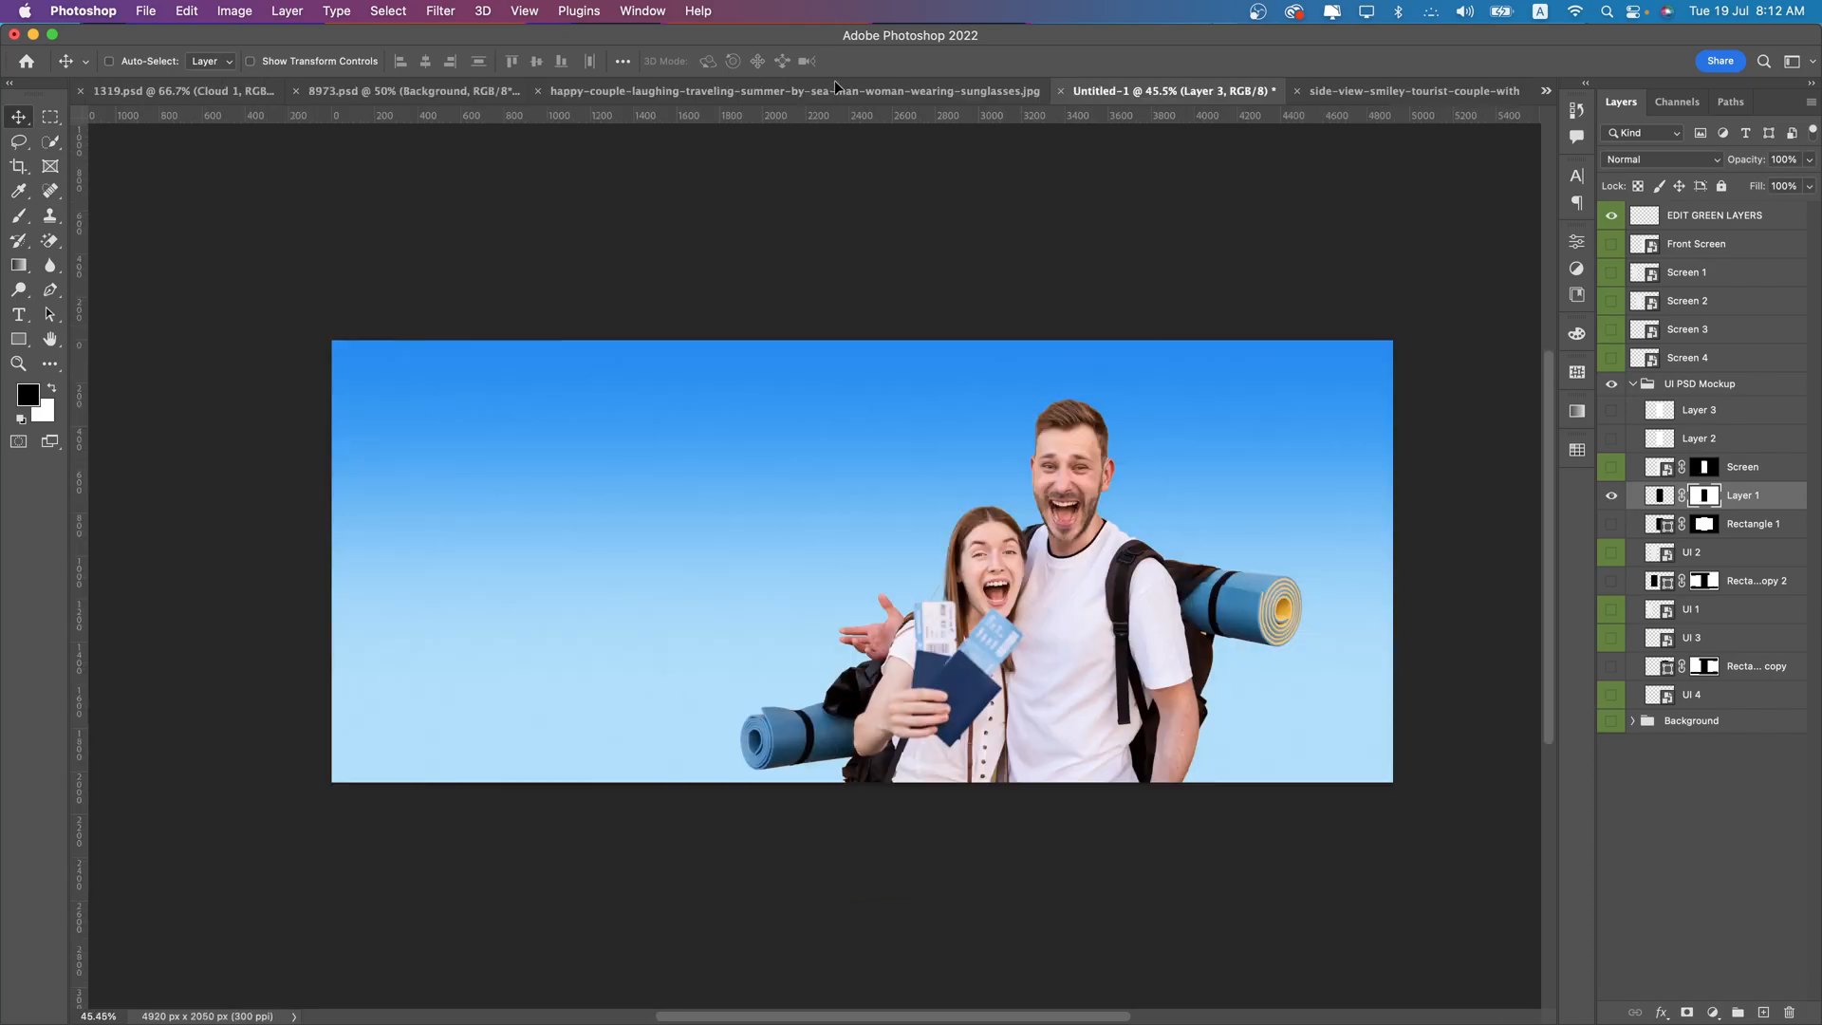
drag(935, 427, 922, 680)
- Enlarge the phone frame slightly and center it behind the couple, with its lower end running off the banner
key(super+t)
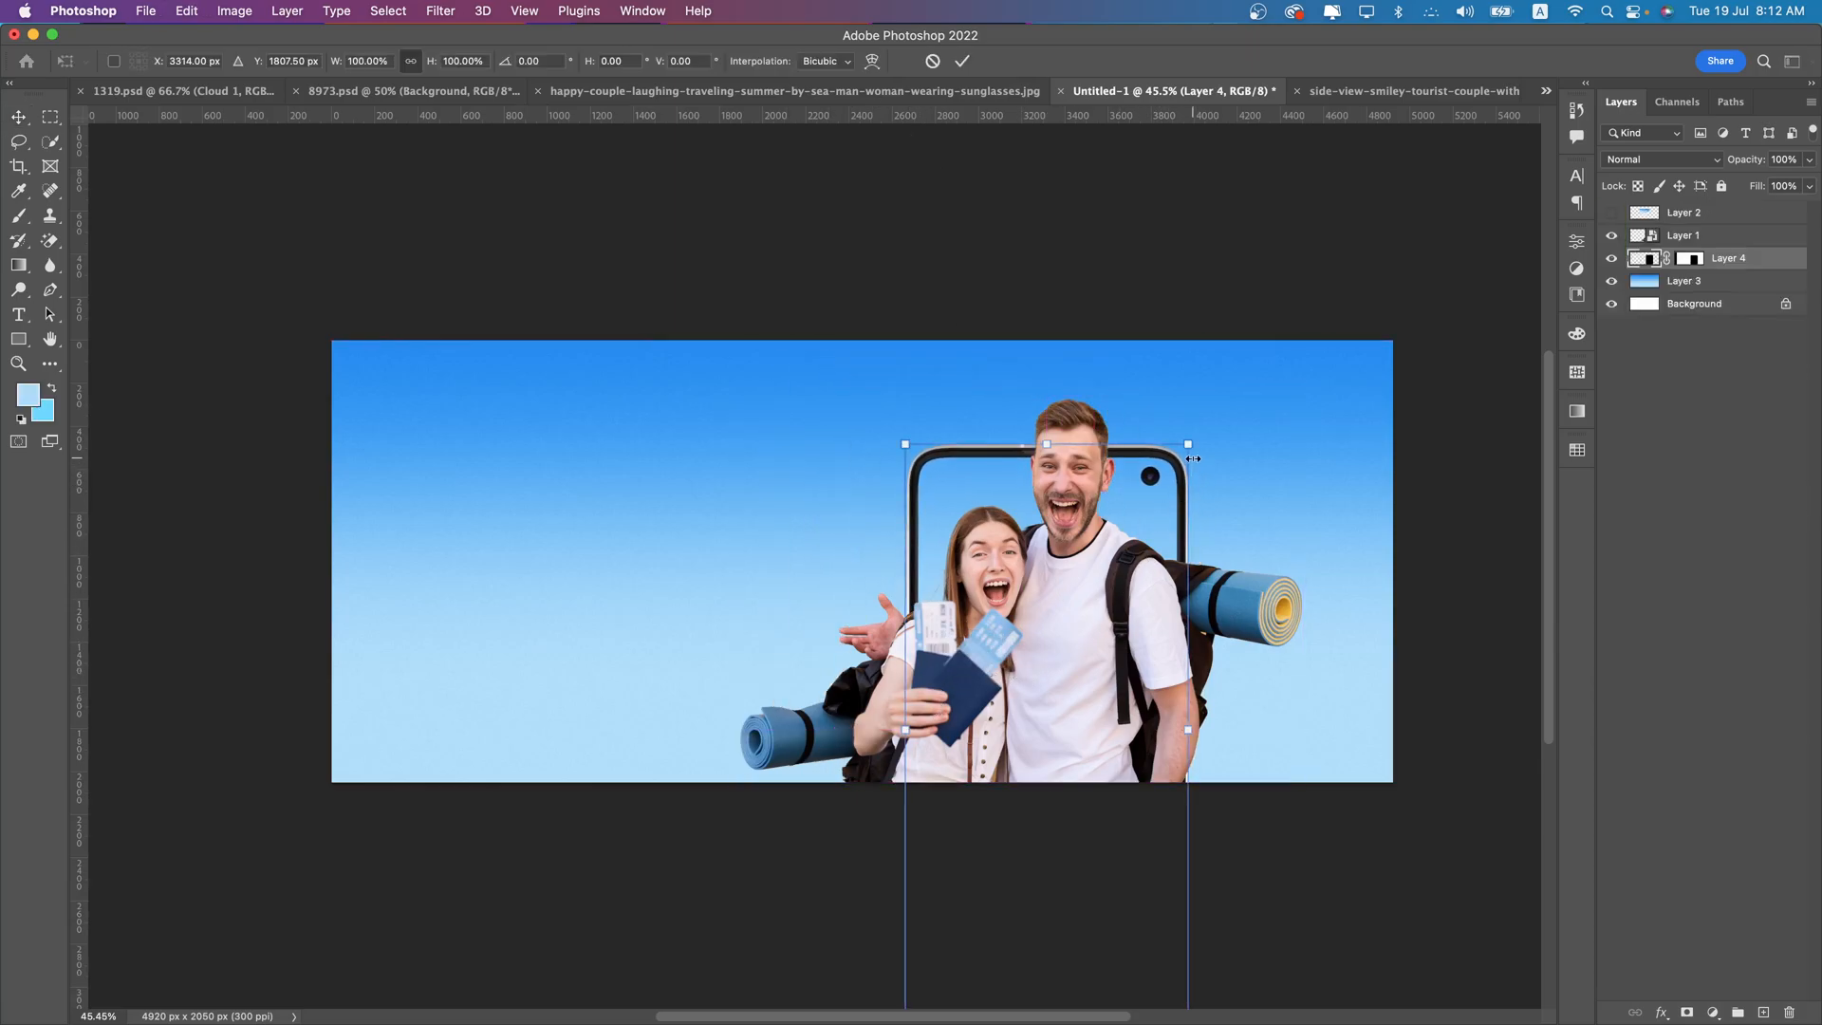
drag(1194, 450, 1205, 421)
key(Return)
drag(1174, 493, 1173, 509)
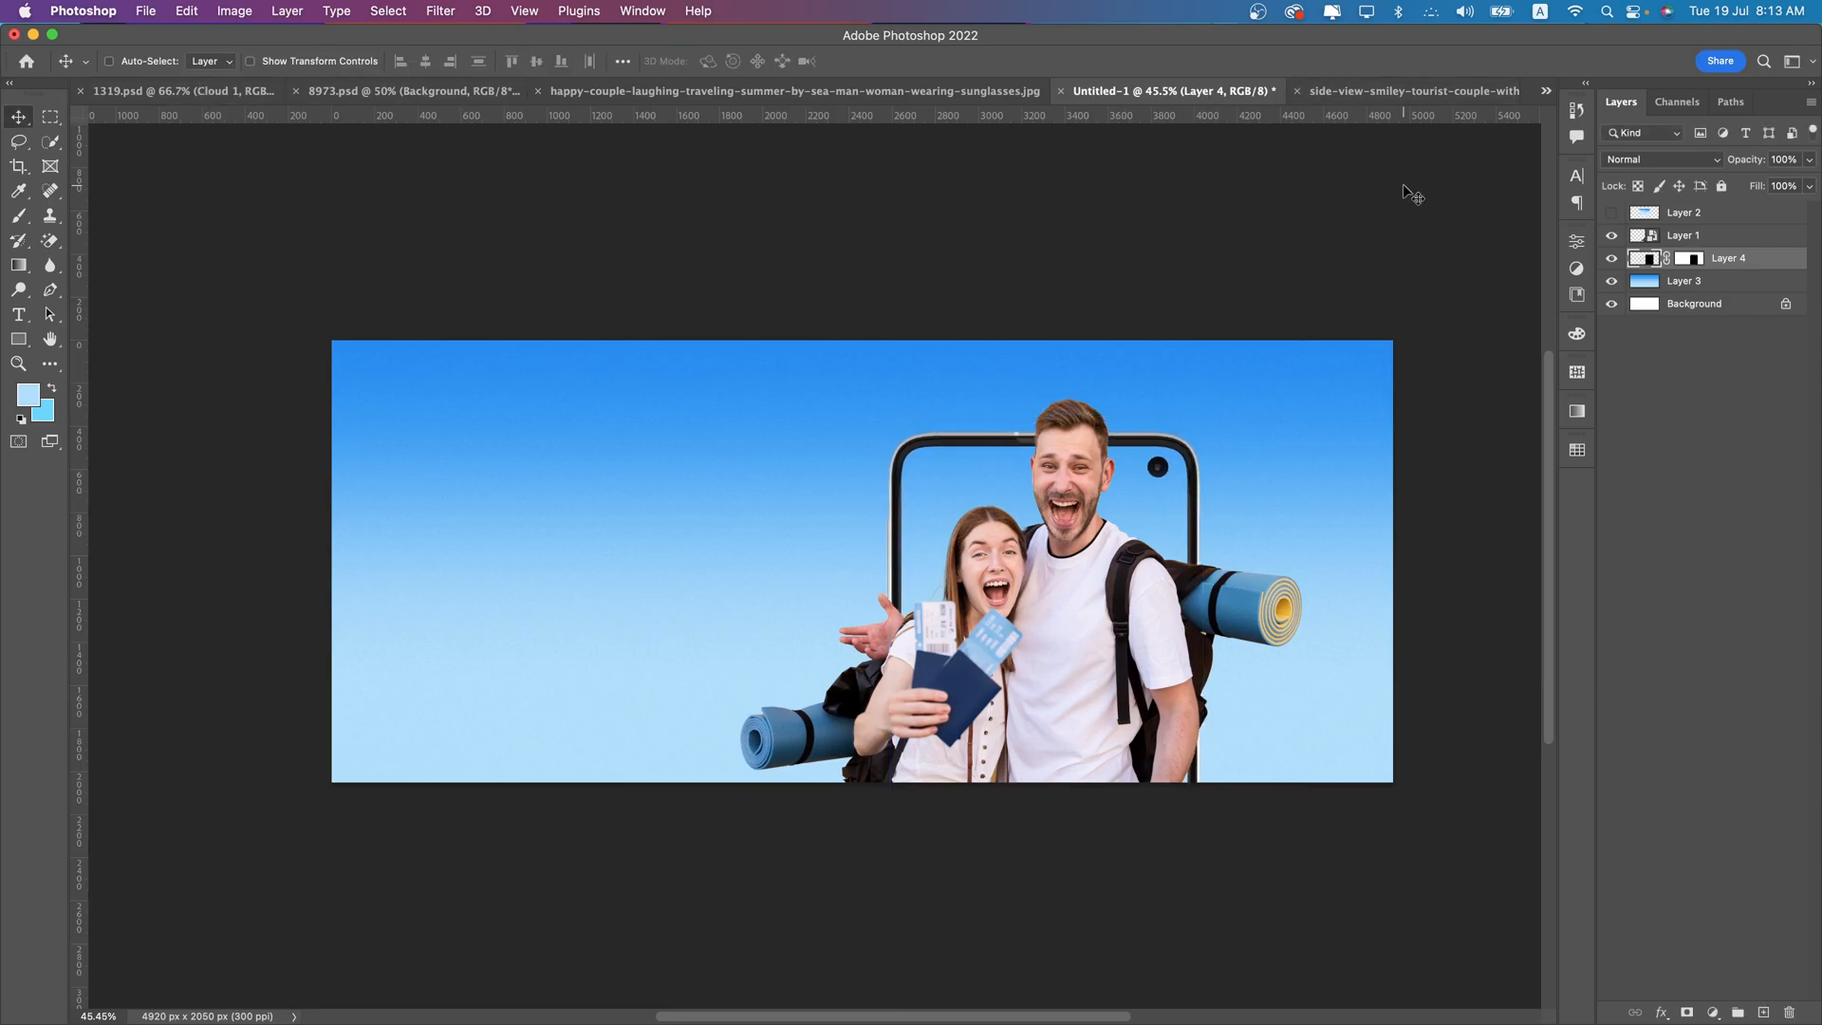
- Hide the title and cloud labels in 1319.psd and copy the Cloud 9 group of clouds into the banner
click(1544, 93)
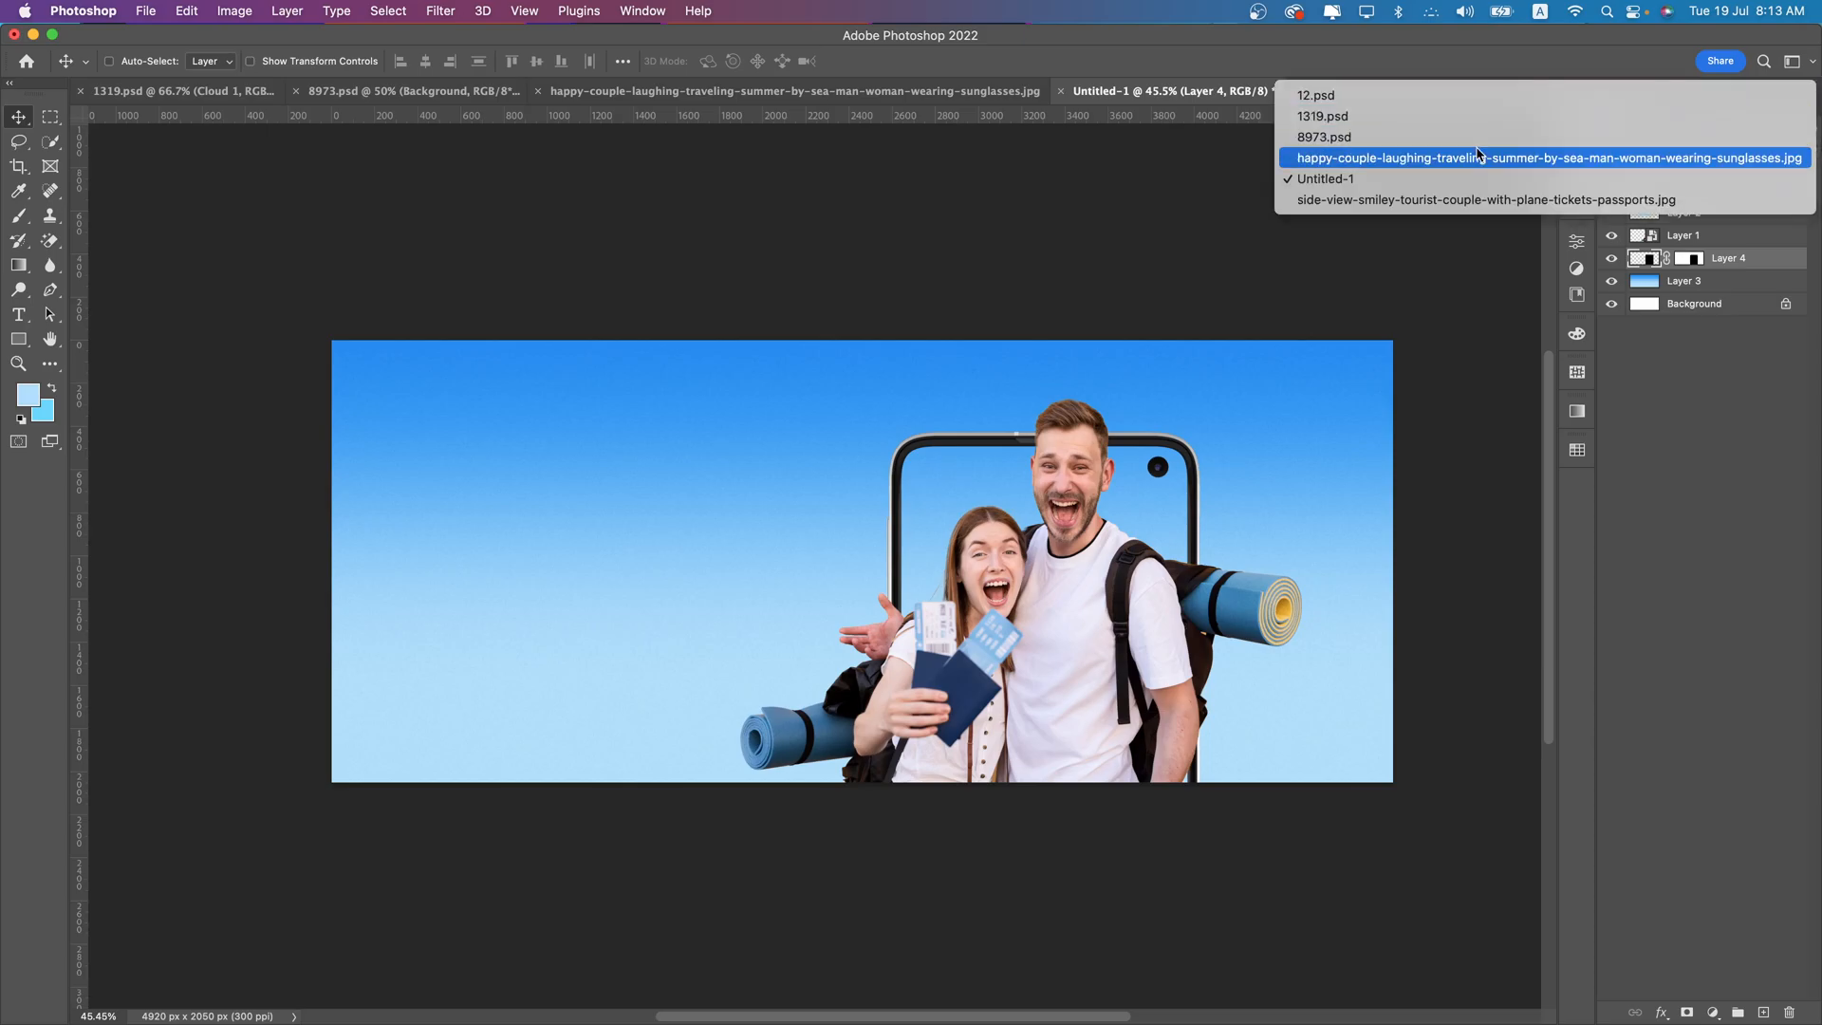
click(1314, 116)
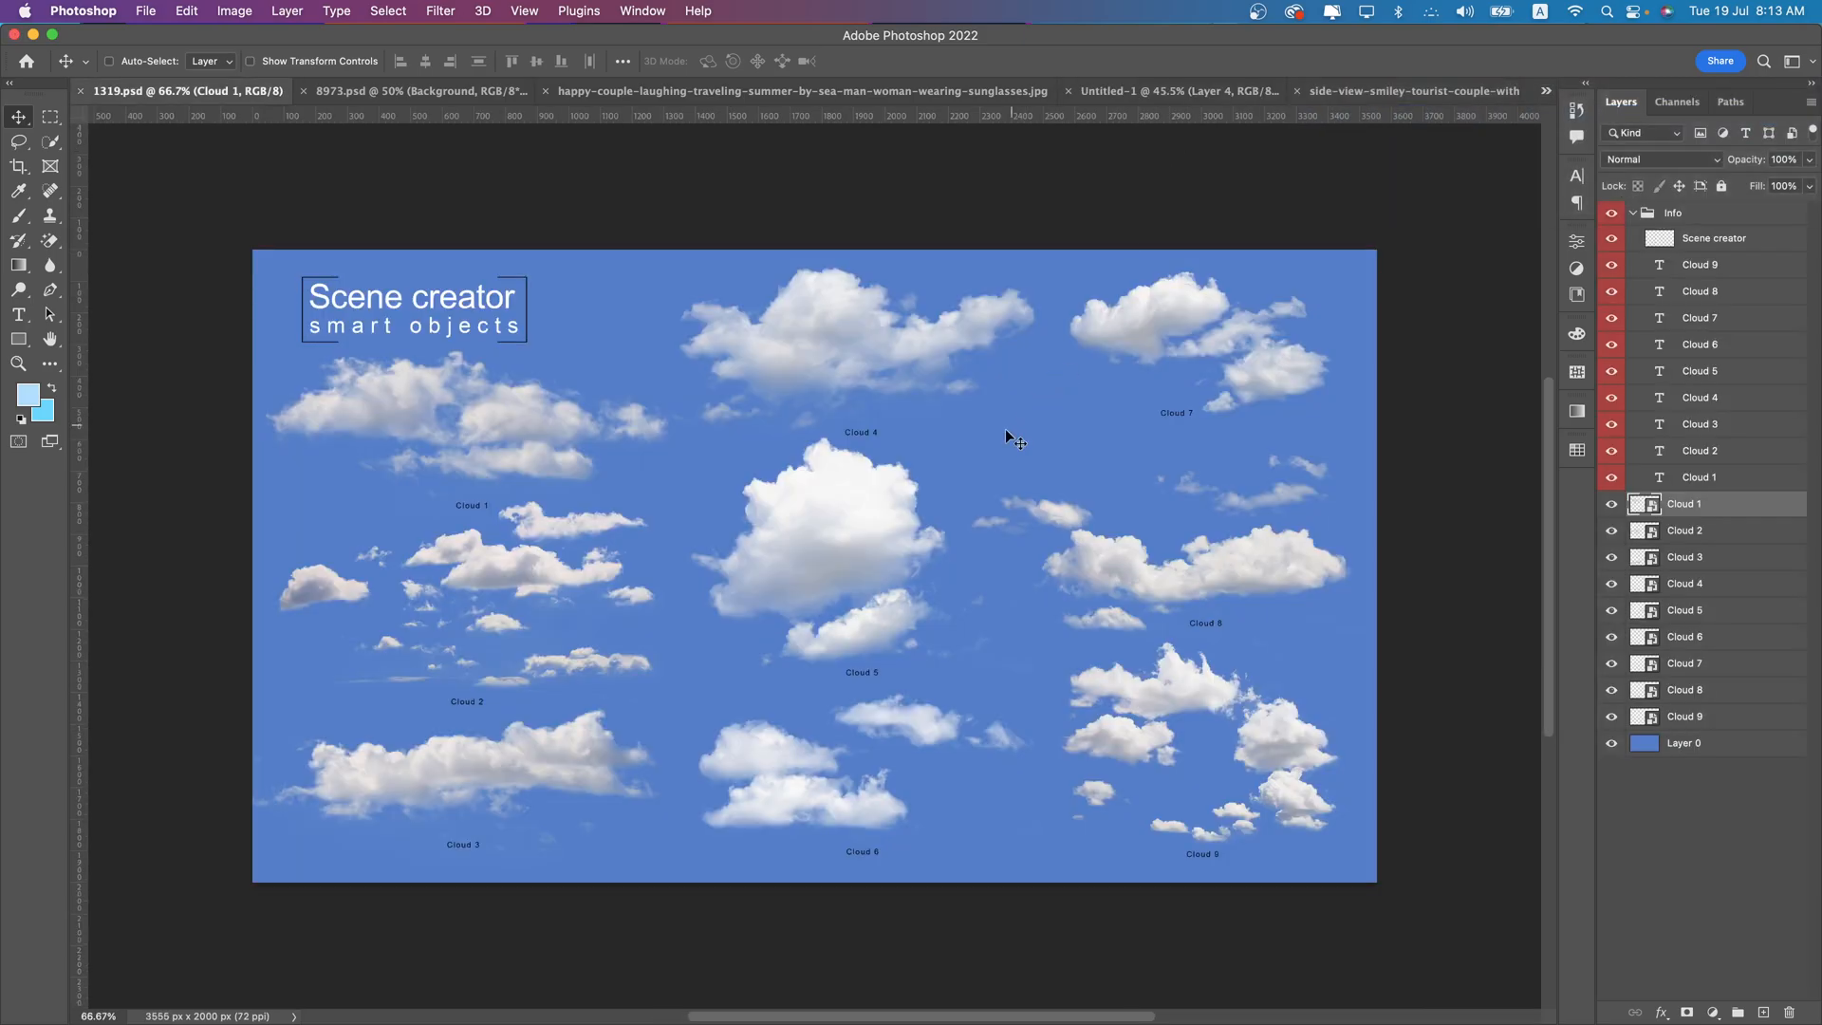
drag(1614, 478, 1618, 311)
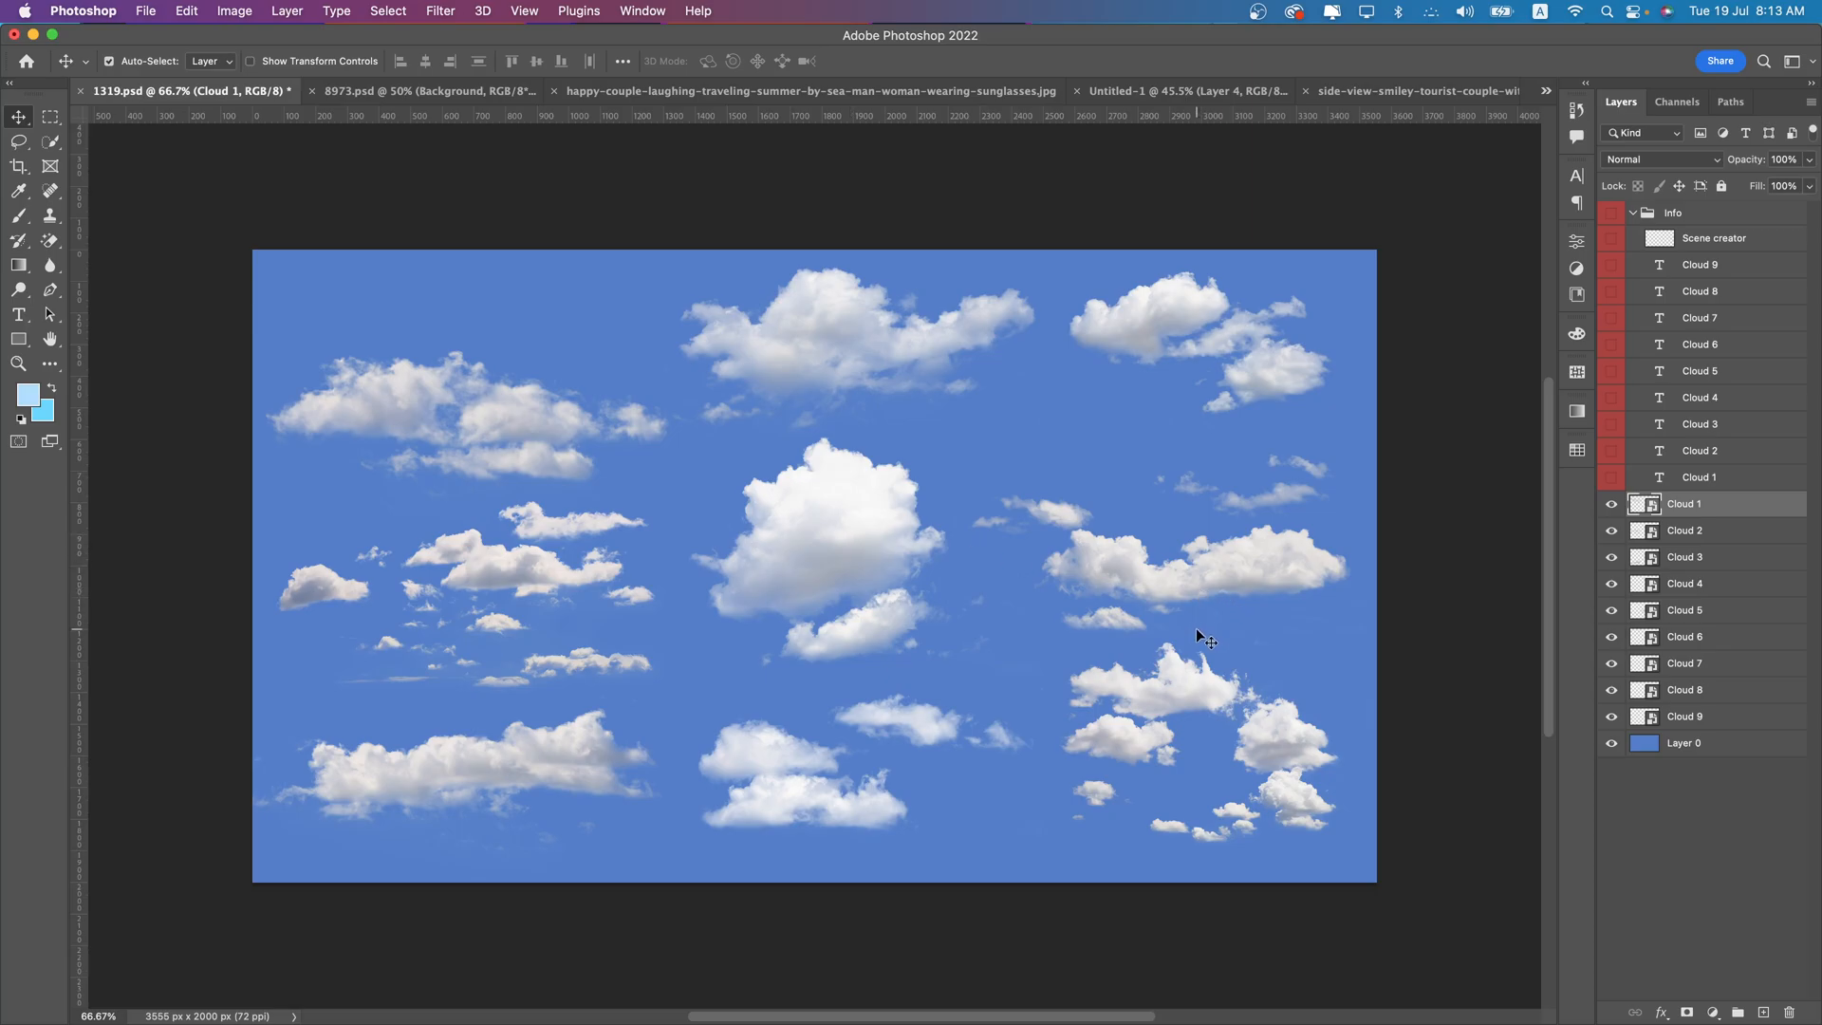
drag(1212, 702, 1244, 87)
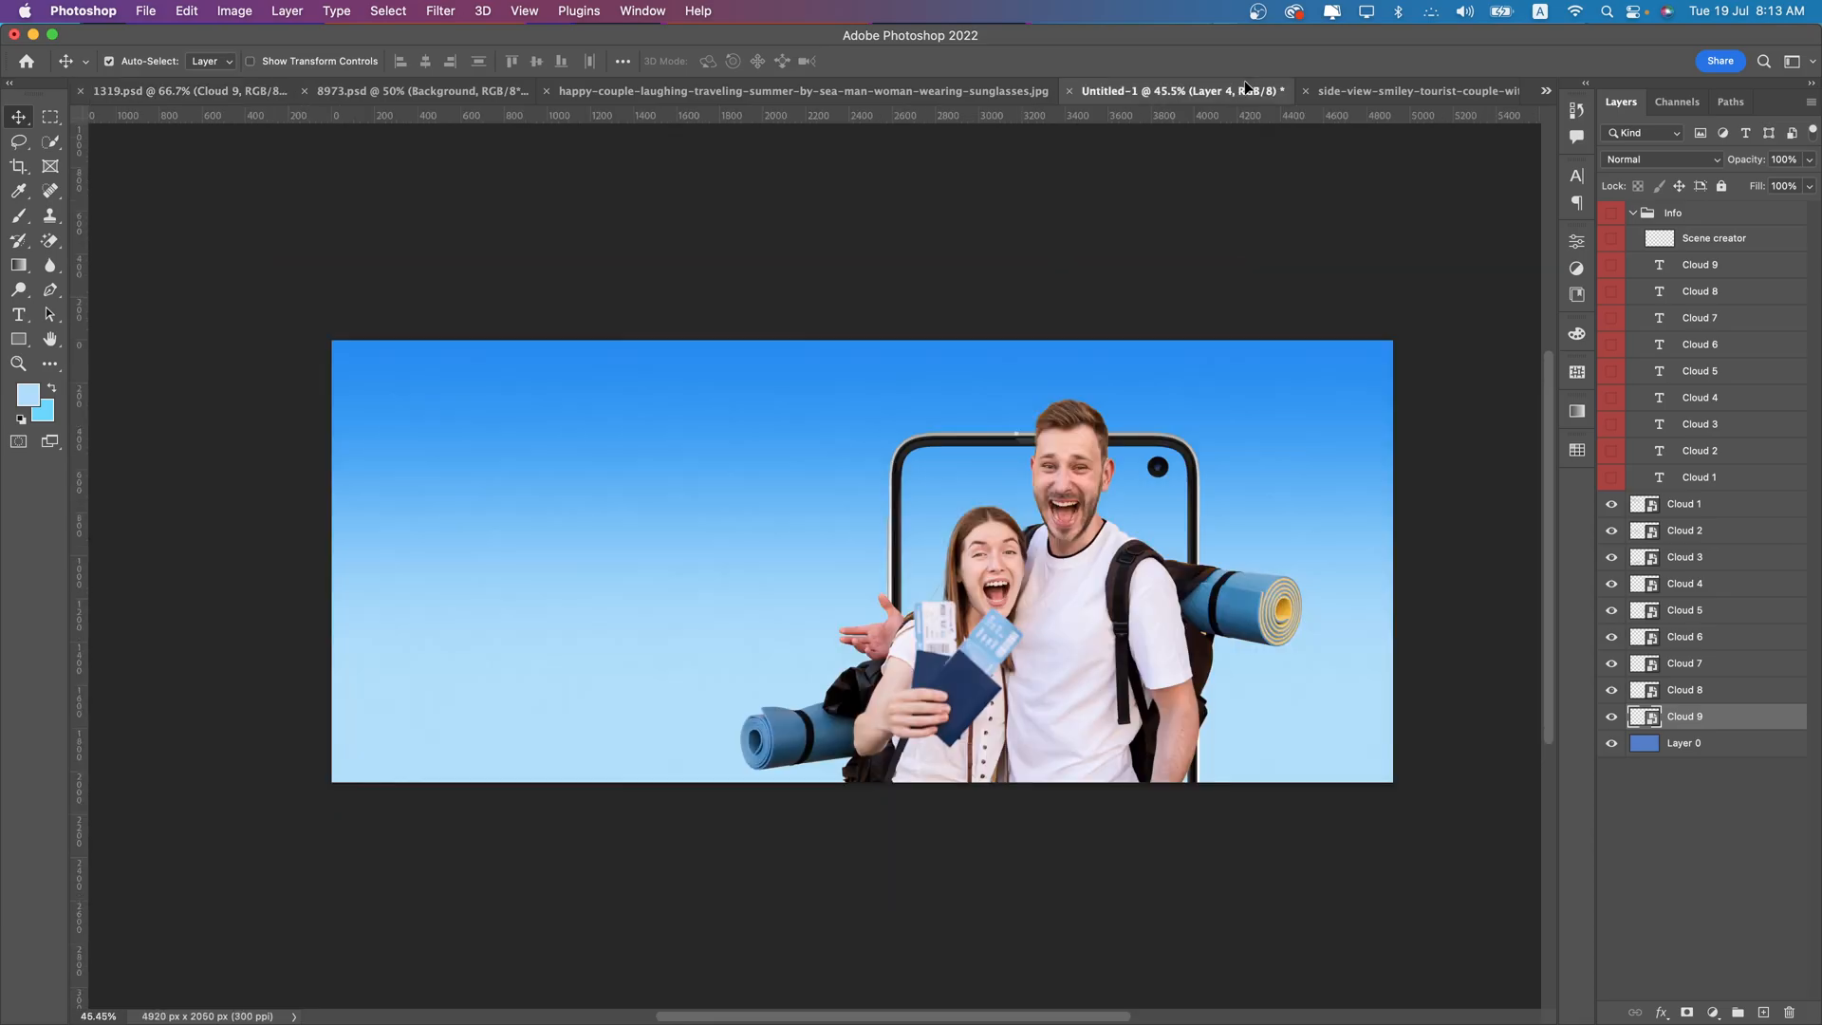
drag(1102, 368, 1082, 498)
- Scale the Cloud 9 smart object up to 16.15% around the couple and the phone
key(ctrl+t)
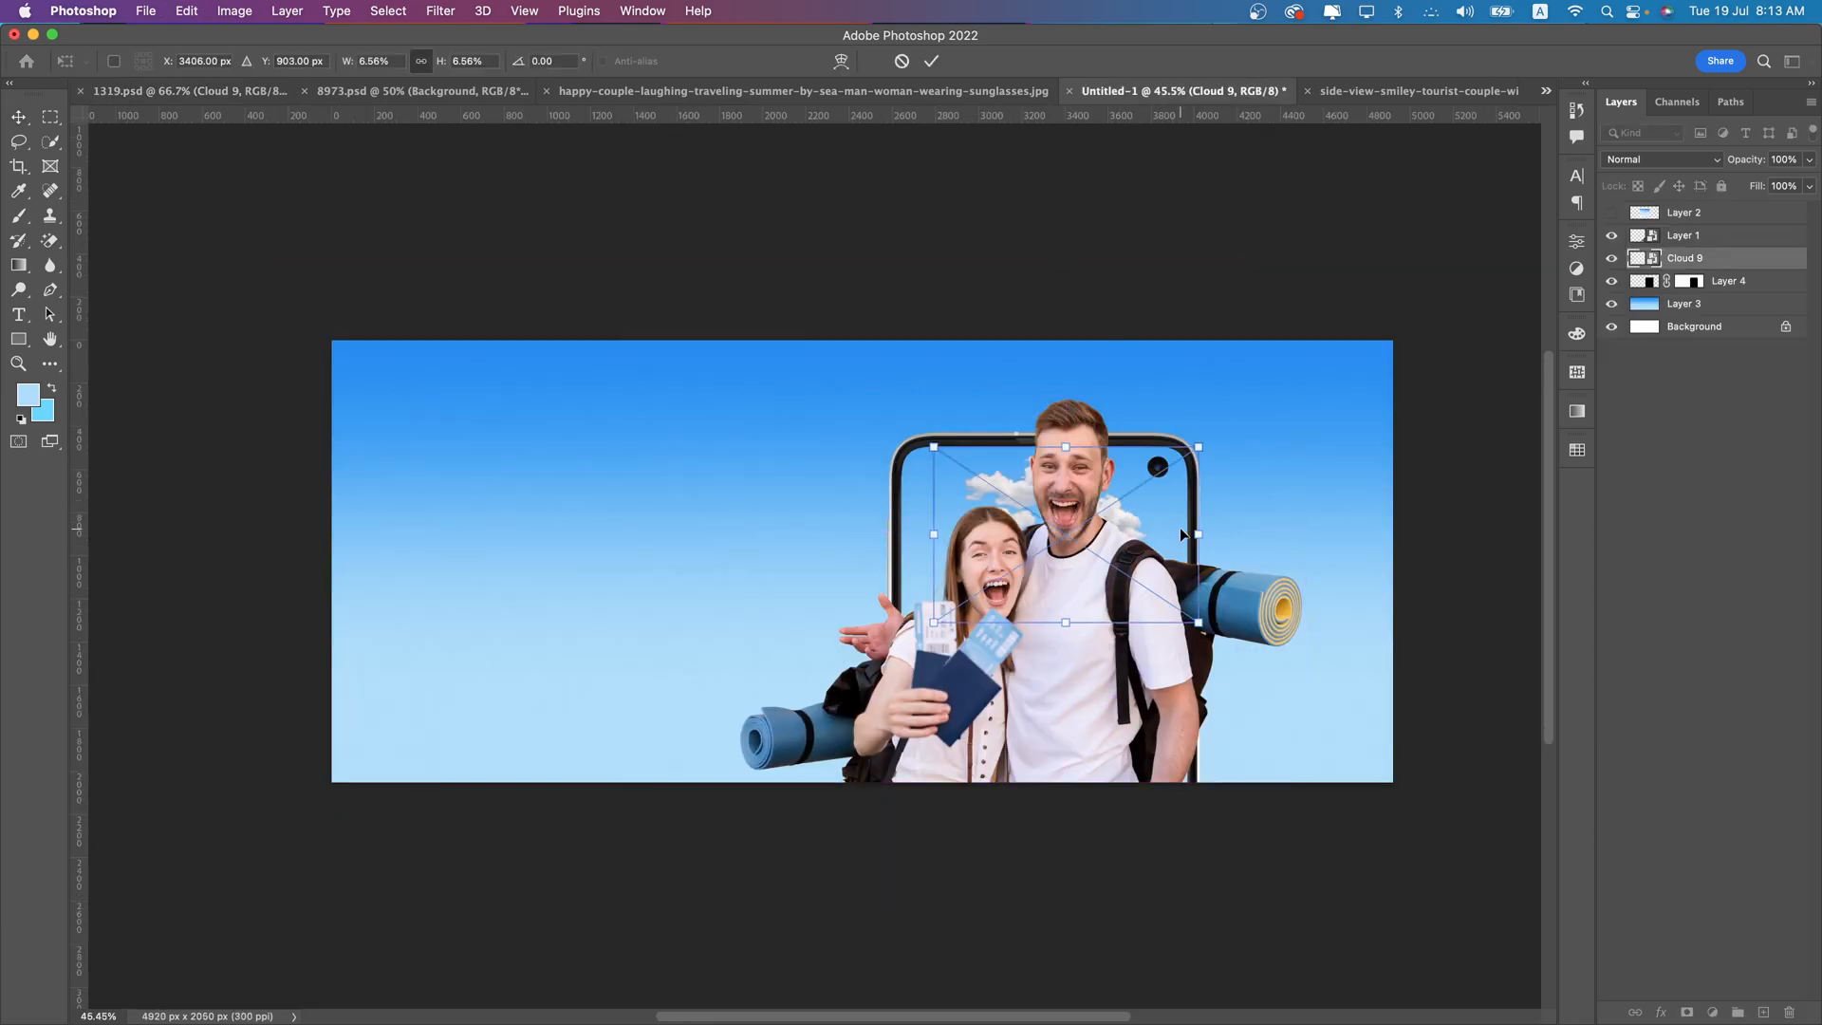
drag(1203, 534, 1395, 482)
drag(1161, 486, 1180, 525)
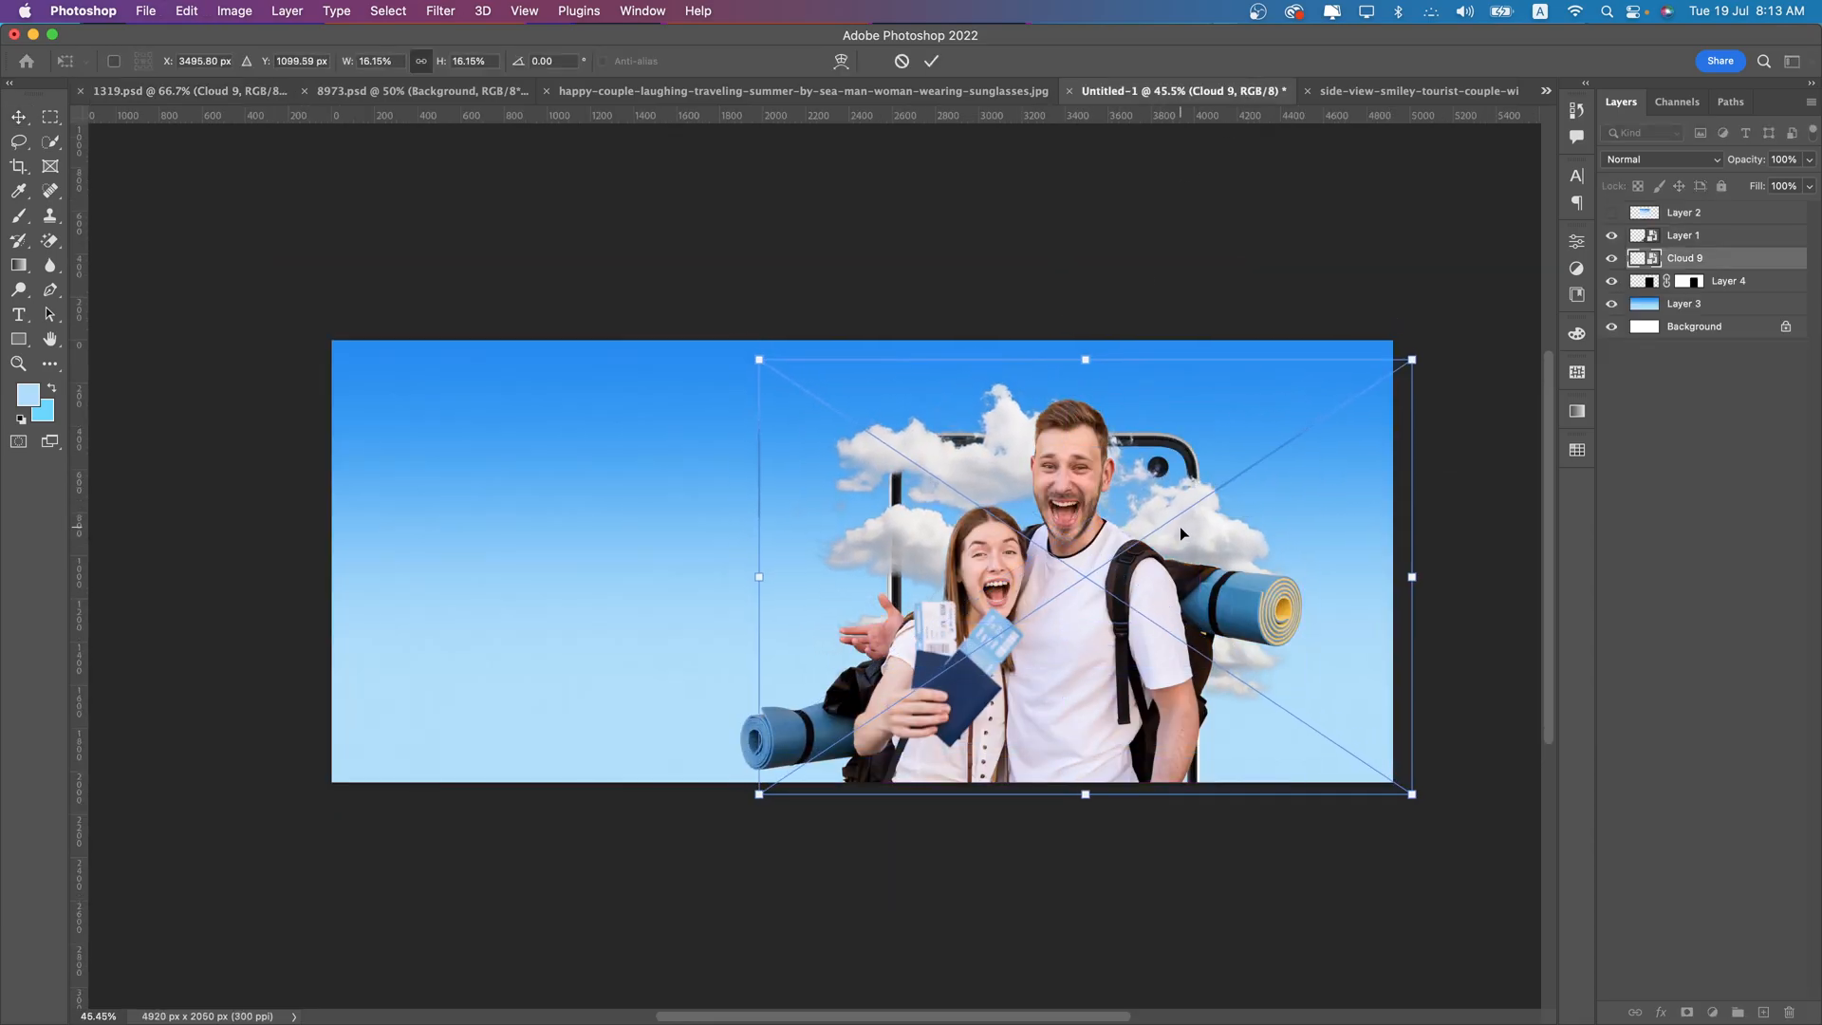
key(Return)
- Shift the Cloud 9 clouds toward the banner's right side and move their layer below the phone frame layer
drag(1711, 261, 1698, 227)
drag(1221, 555, 1207, 681)
drag(1197, 737, 1393, 522)
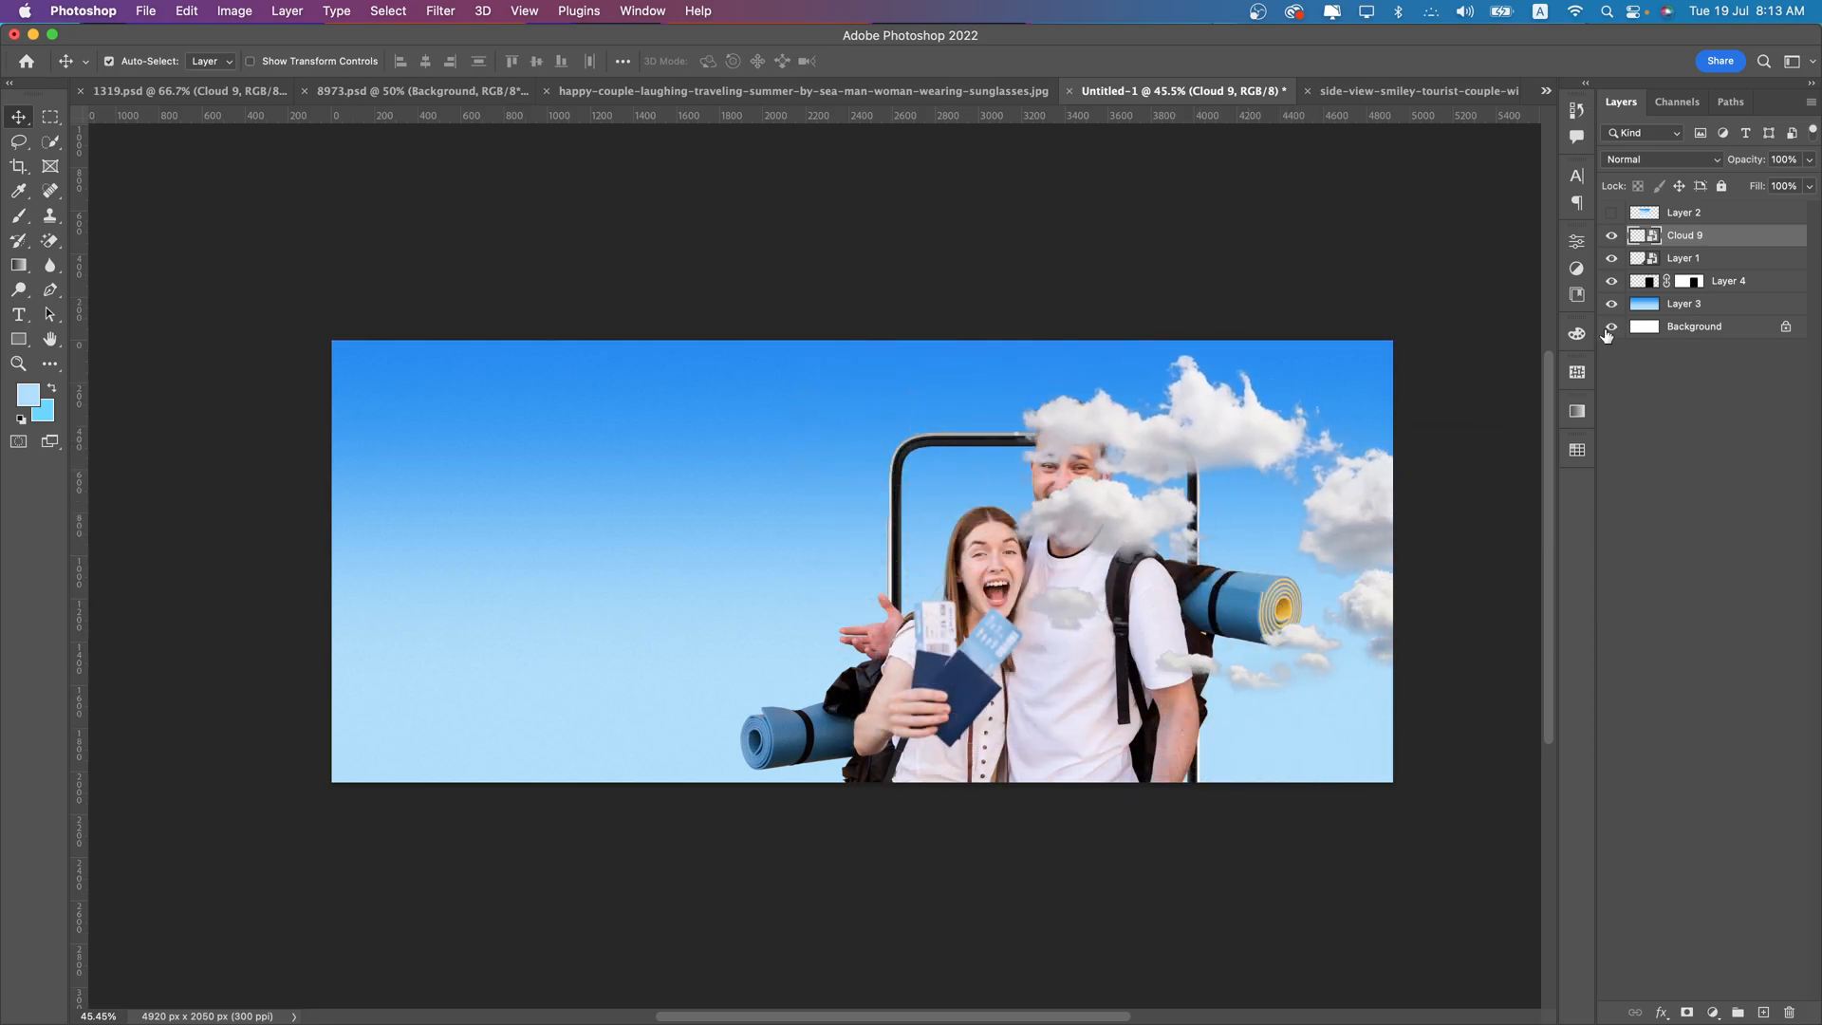
drag(1694, 230, 1698, 293)
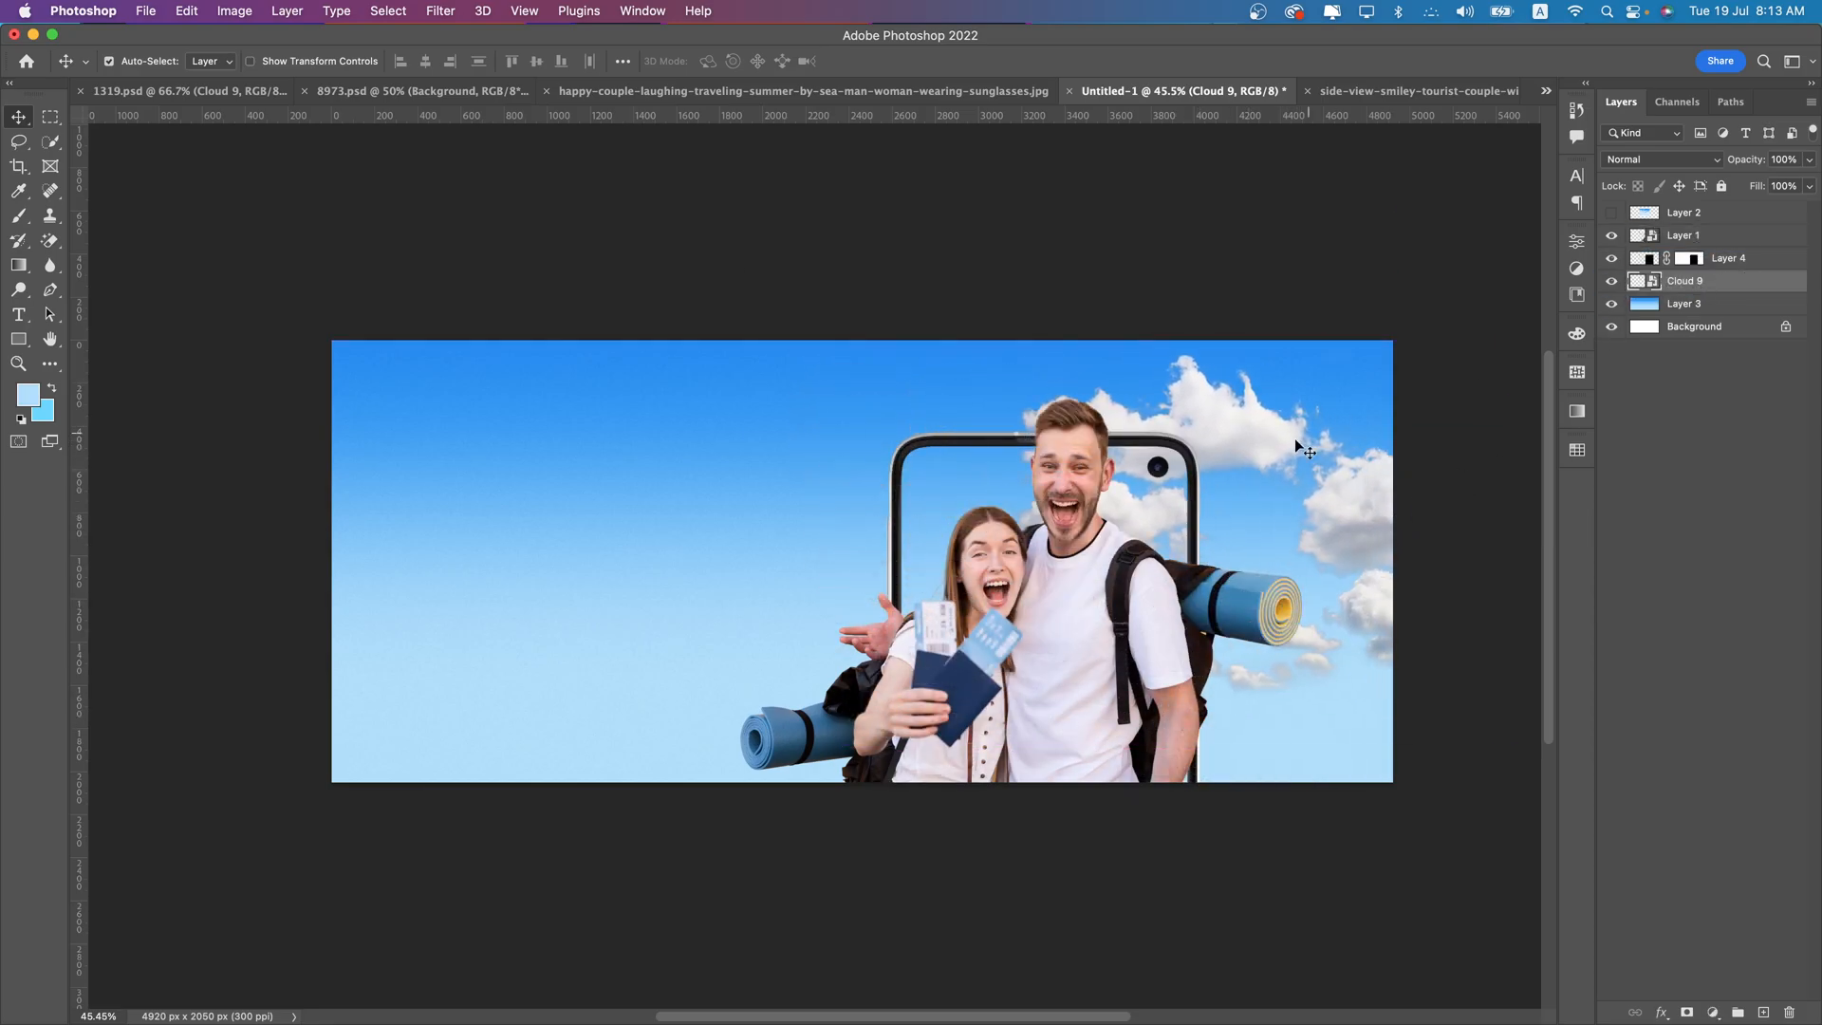
drag(1246, 443, 1215, 490)
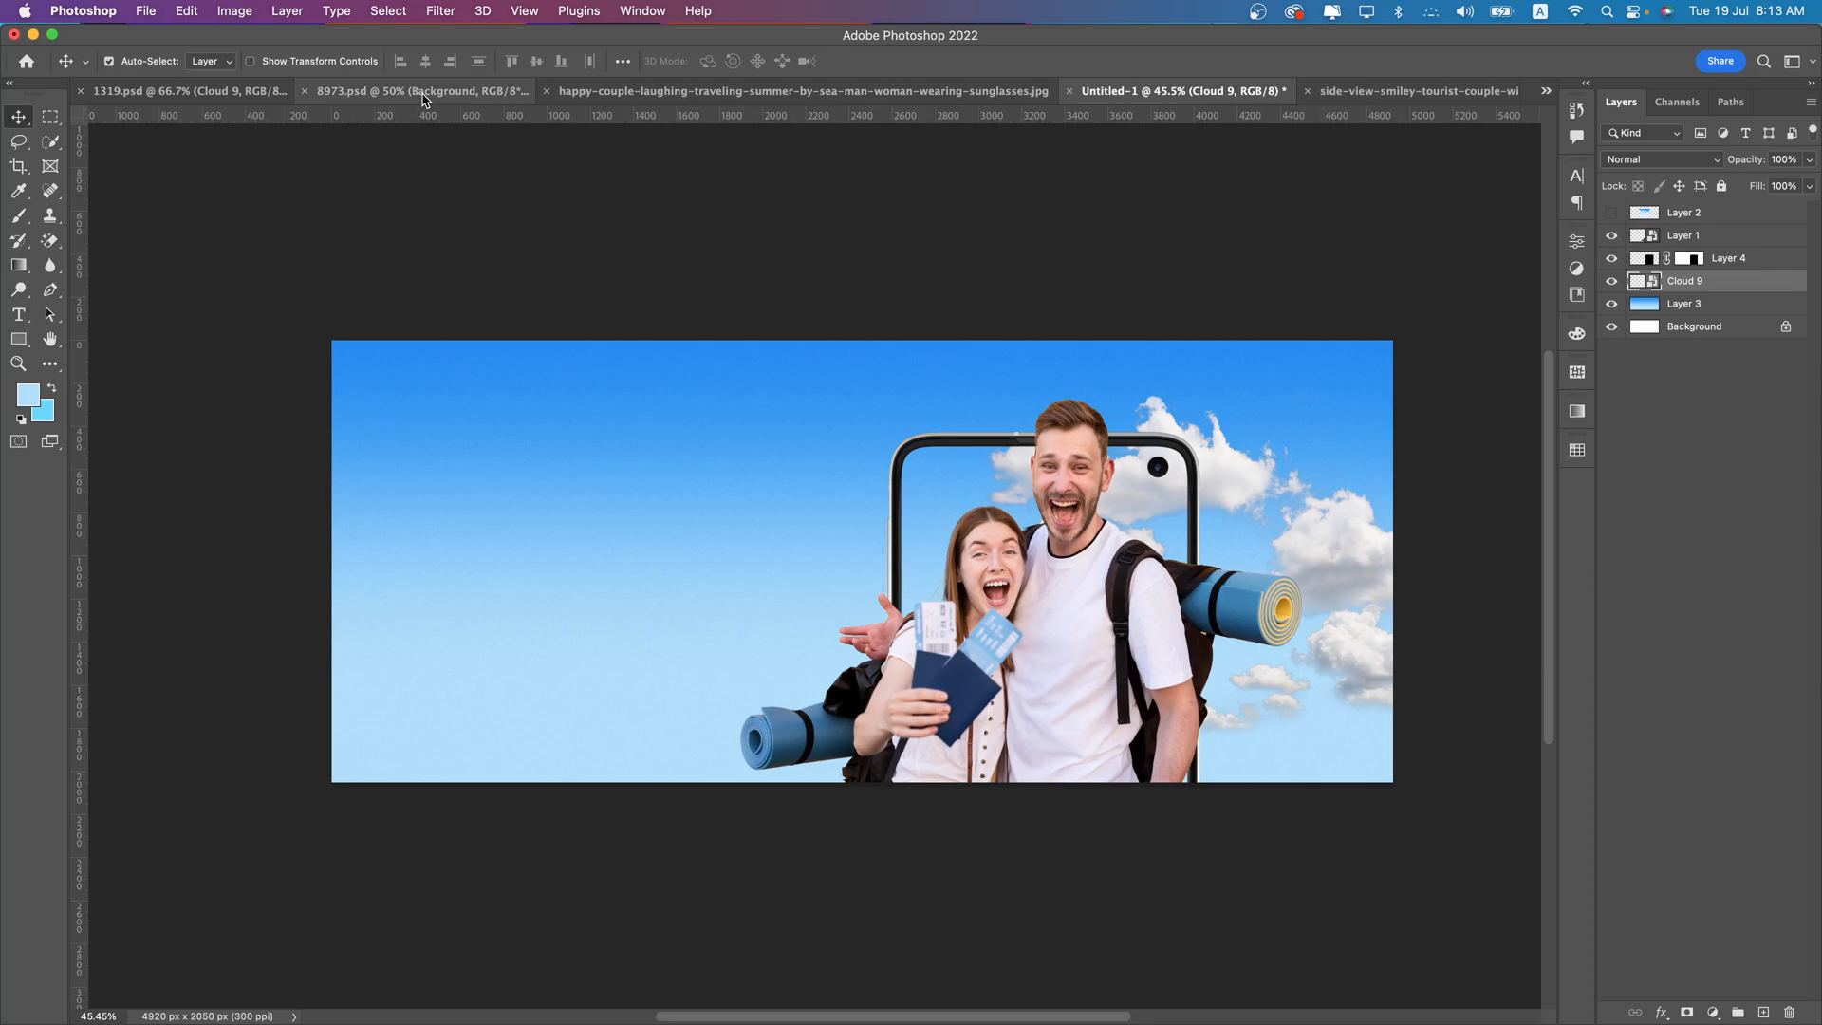
- Copy Cloud 6 from 1319.psd in front of the woman's open hand, above the couple layer, and duplicate it beside the man's hip
click(226, 91)
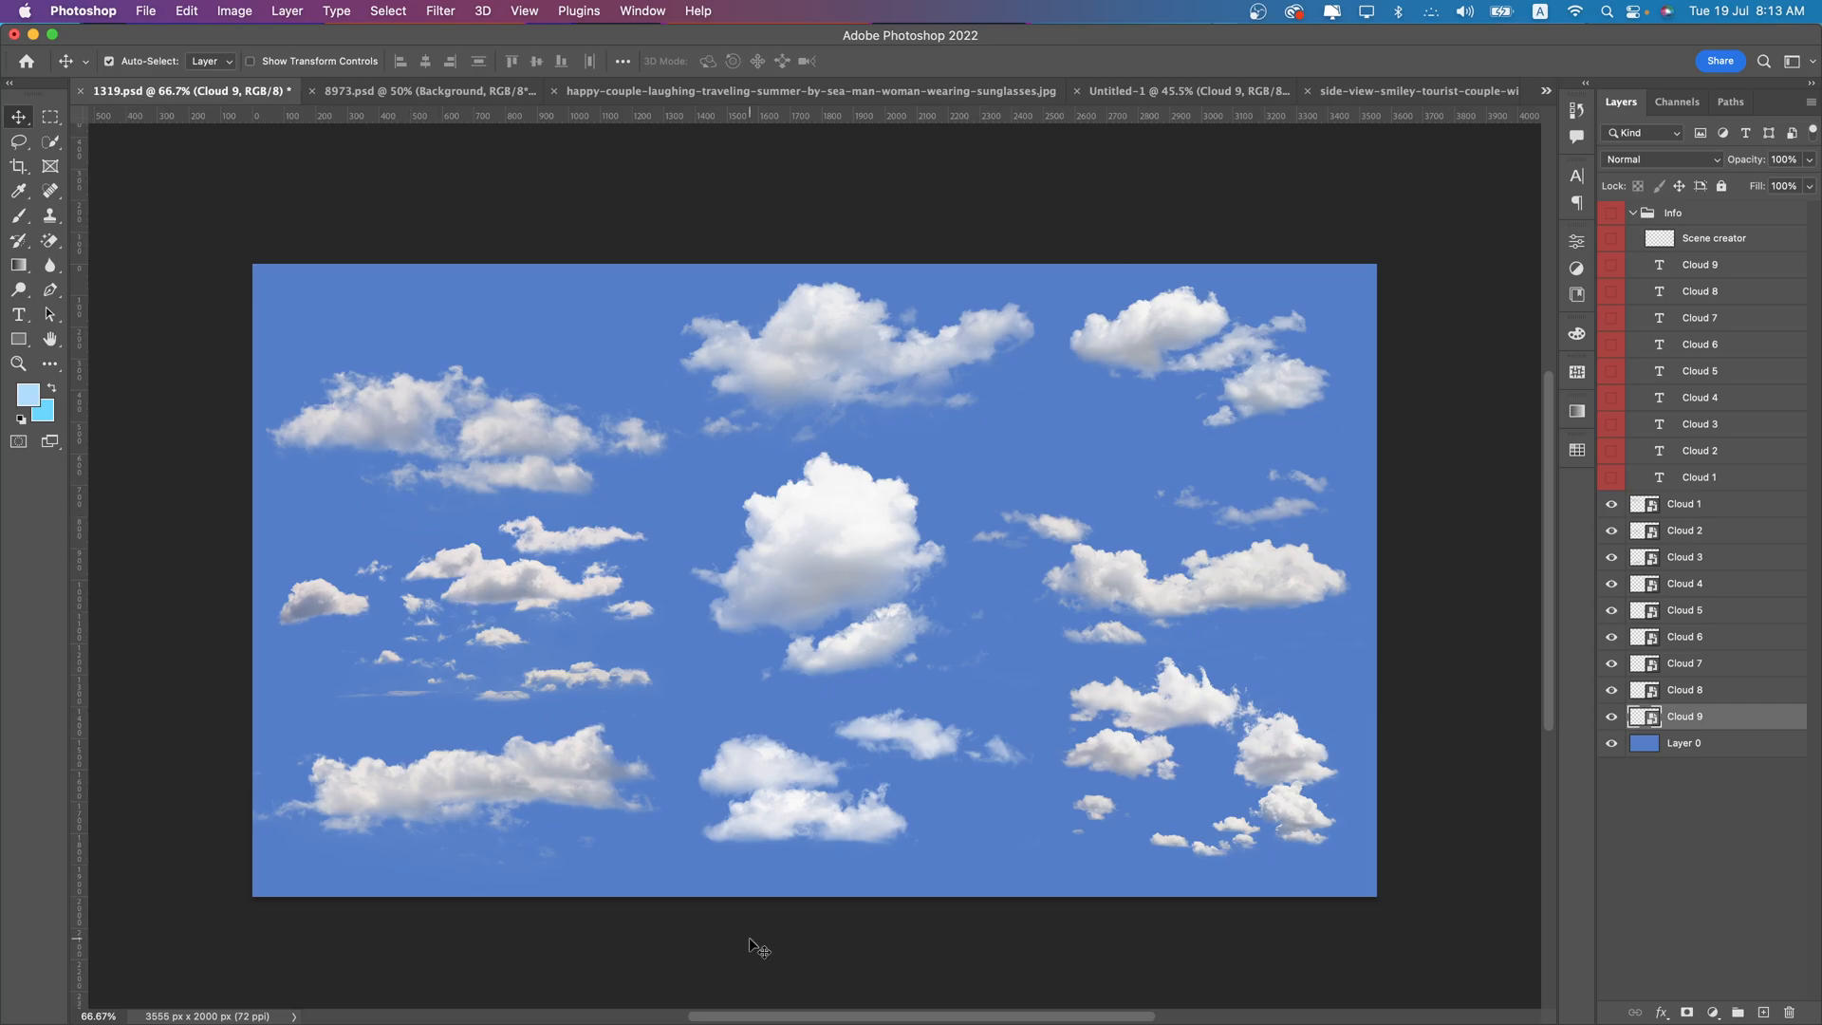
drag(802, 824, 1275, 93)
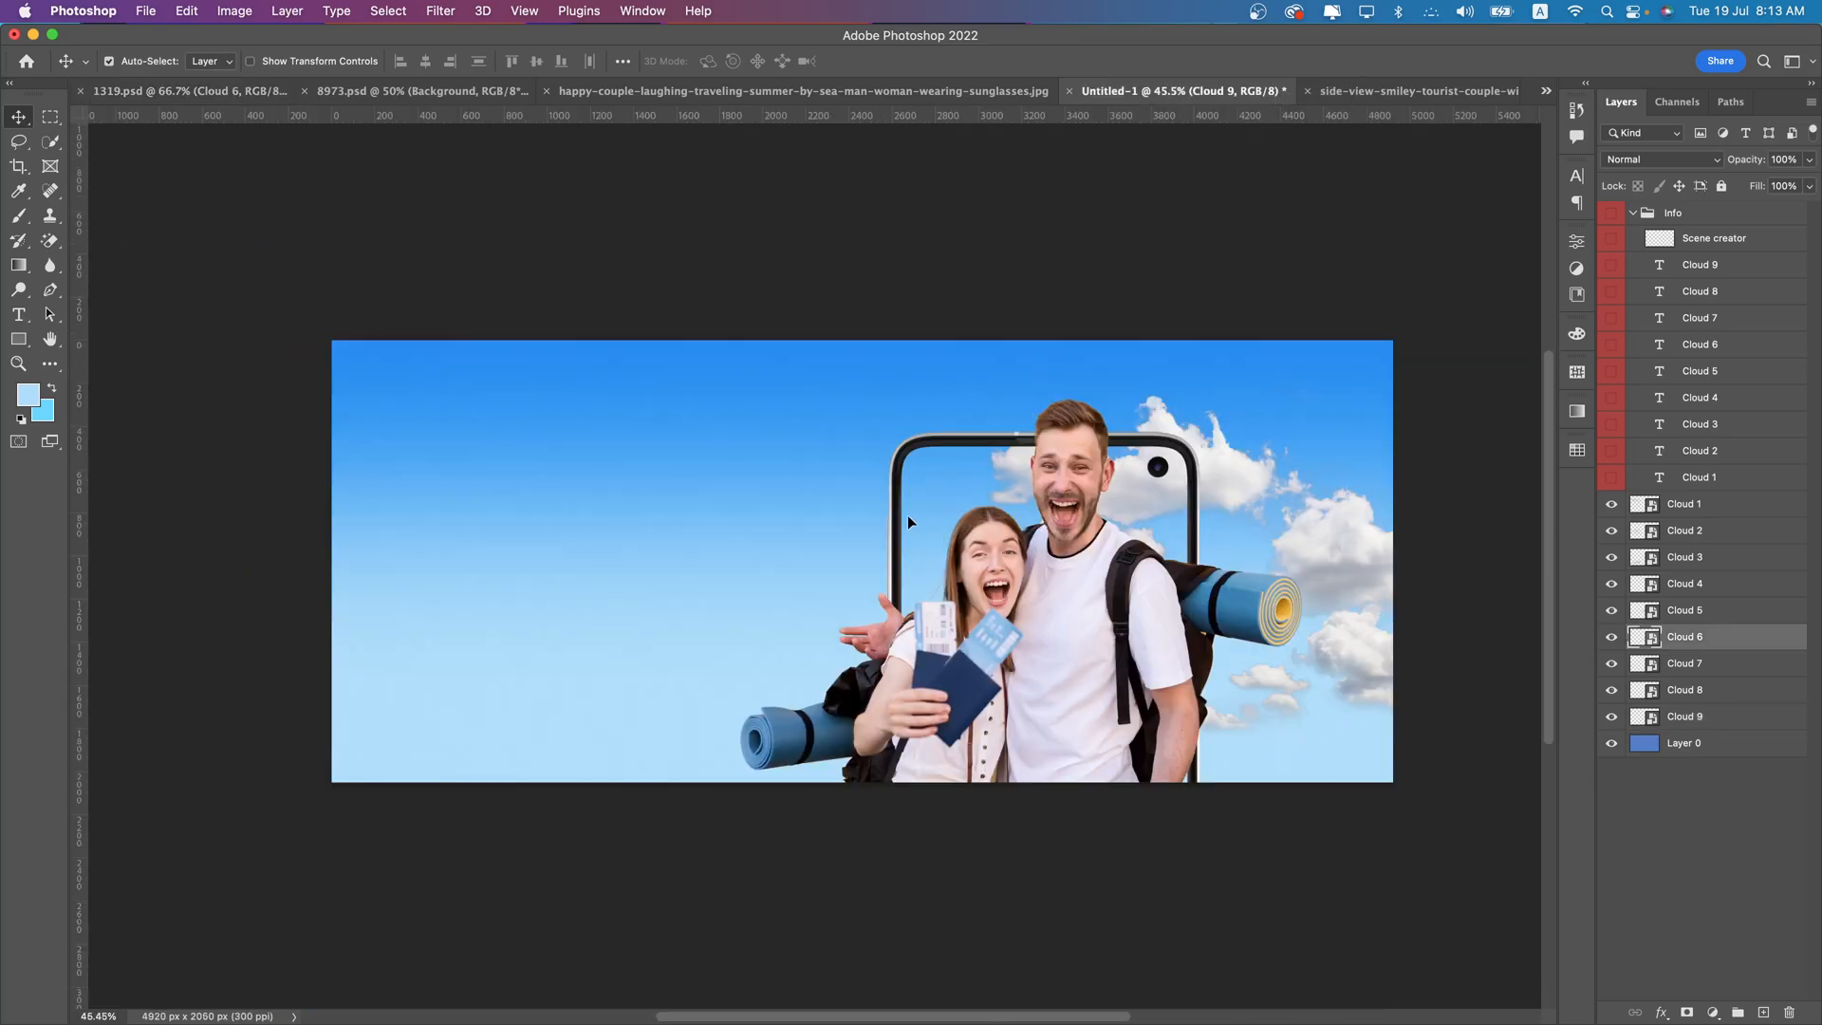
drag(910, 515, 870, 566)
drag(1671, 285, 1675, 239)
drag(930, 583, 1179, 737)
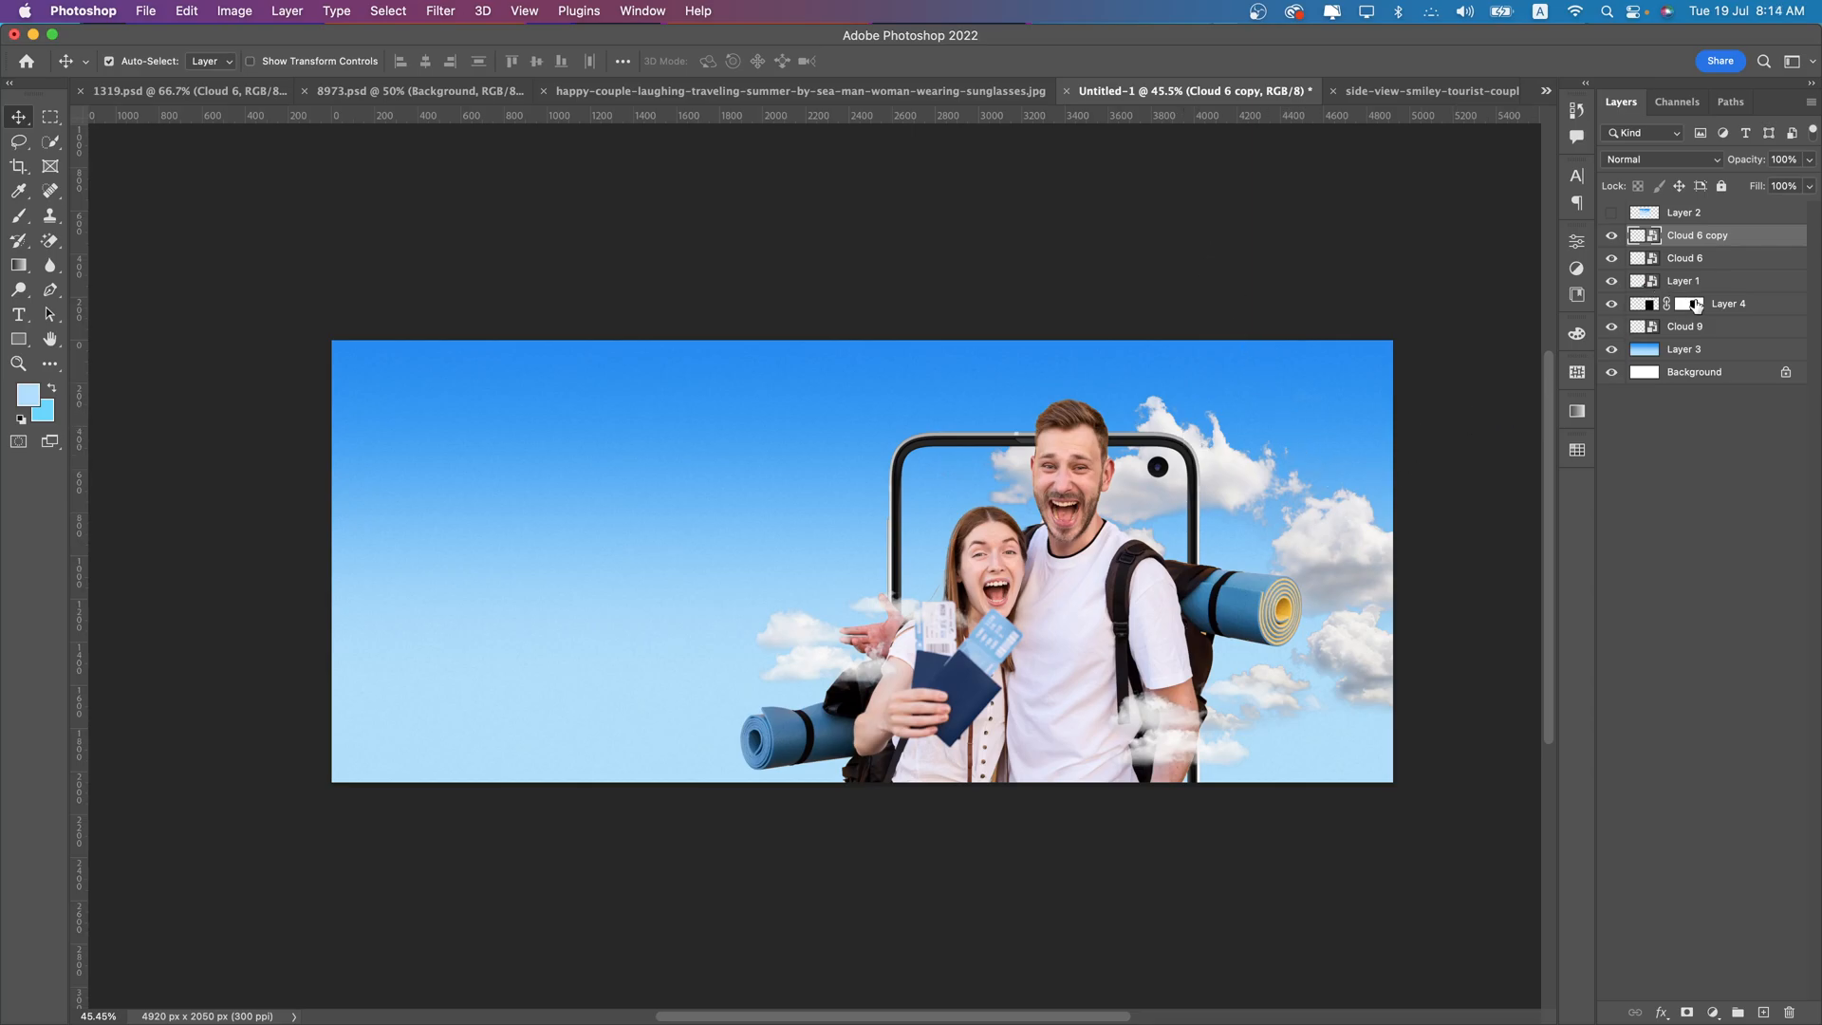
- Move the Cloud 9 clouds further up and right so they run off the banner's upper right corner
click(1686, 329)
key(ctrl+t)
drag(1294, 487, 1352, 417)
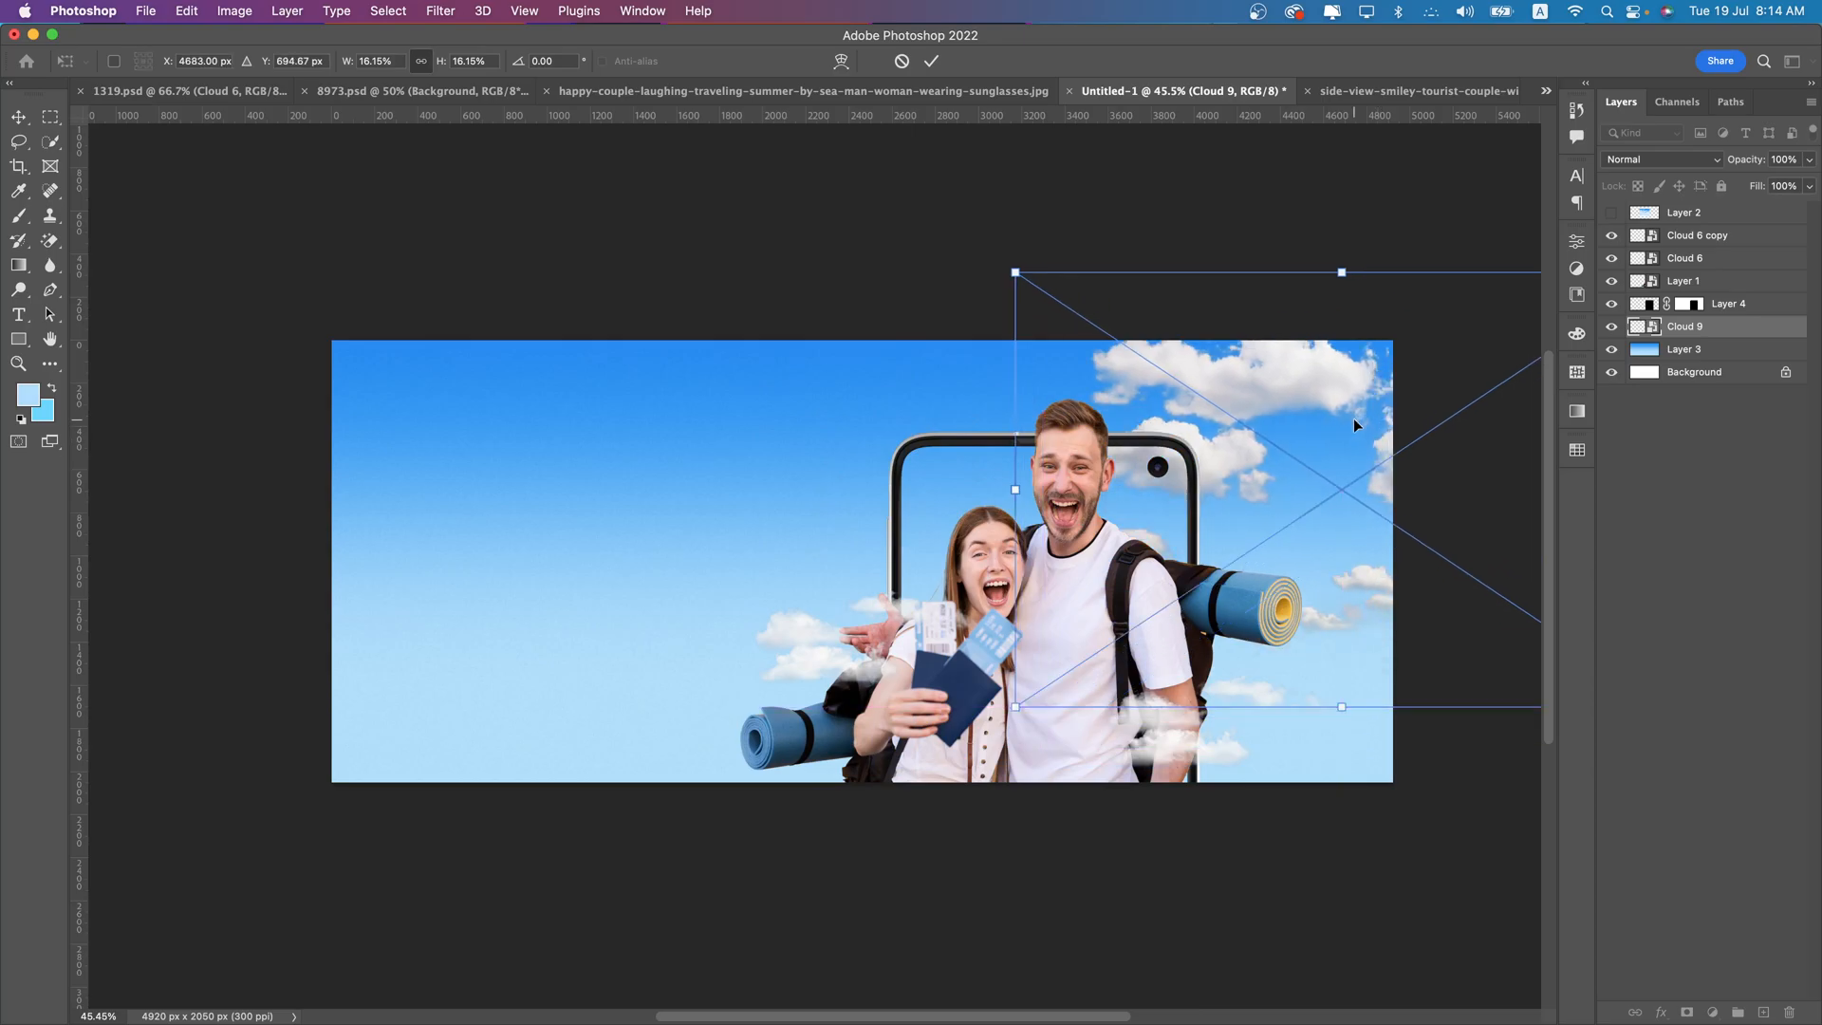
key(Return)
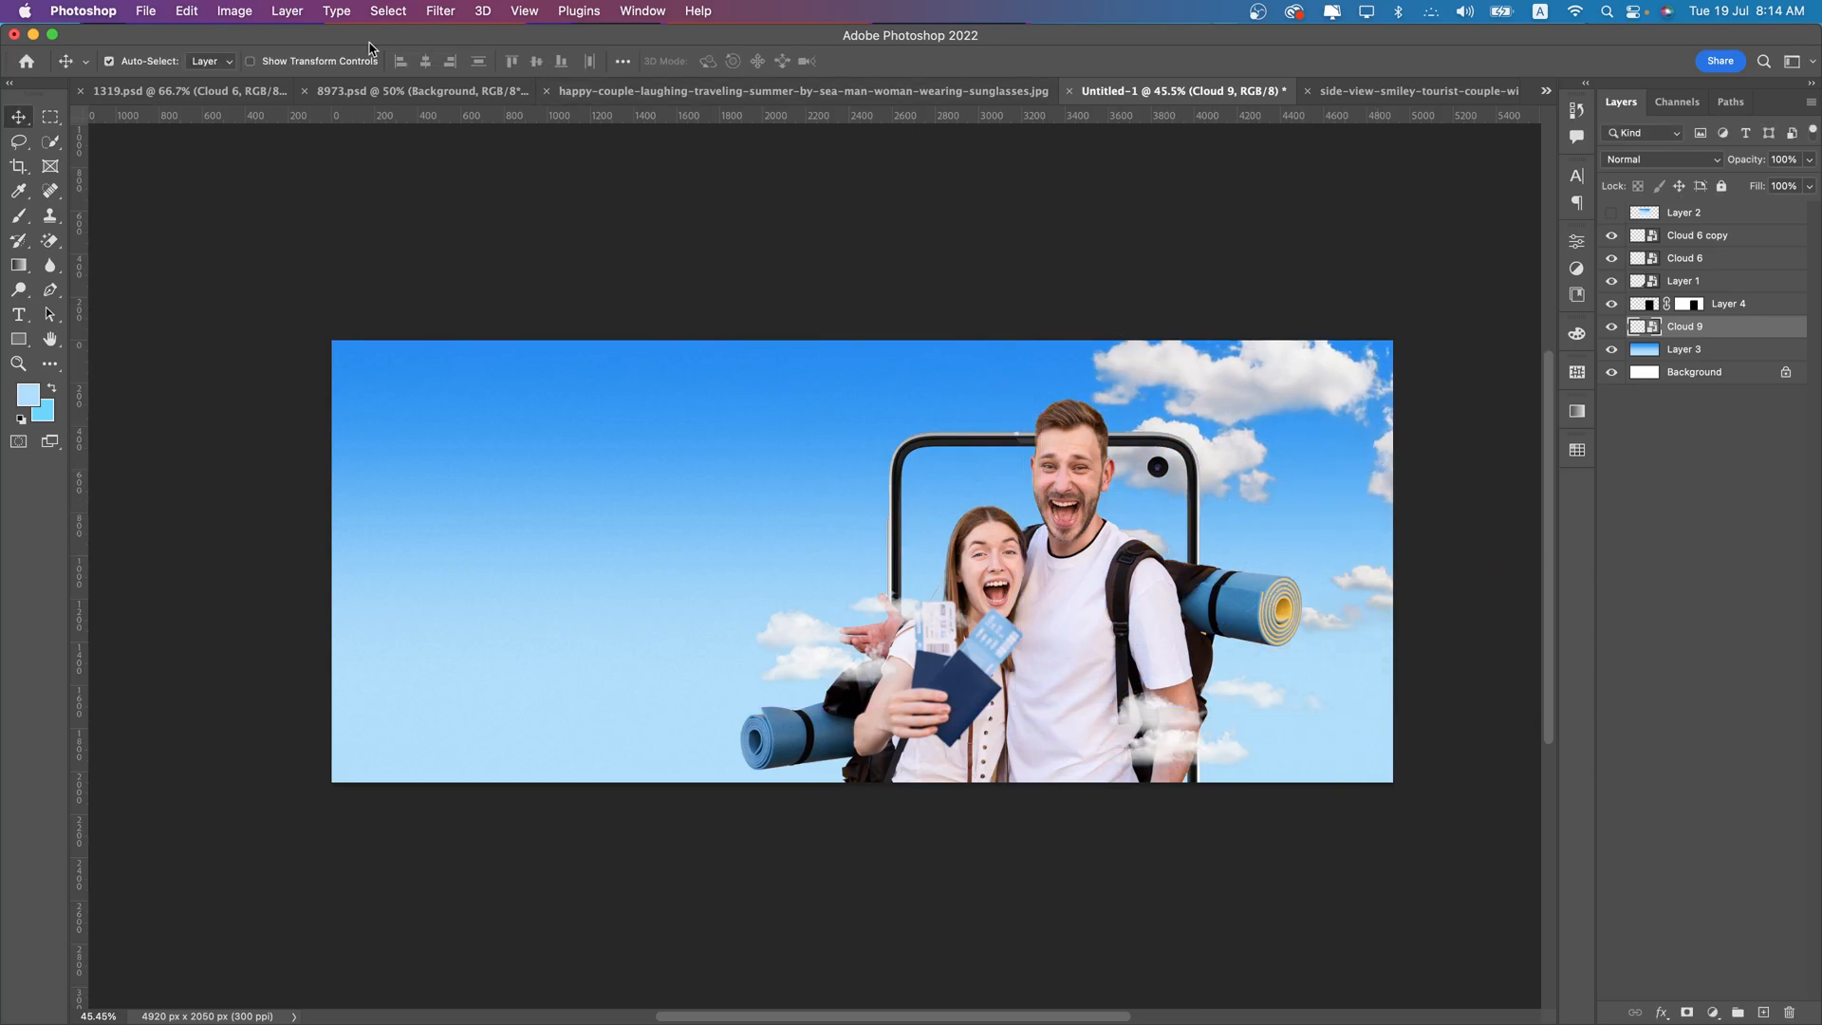
- Convert the airplane layer in 8973.psd to a smart object and copy it into the banner, stacked above the cloud layers
click(384, 100)
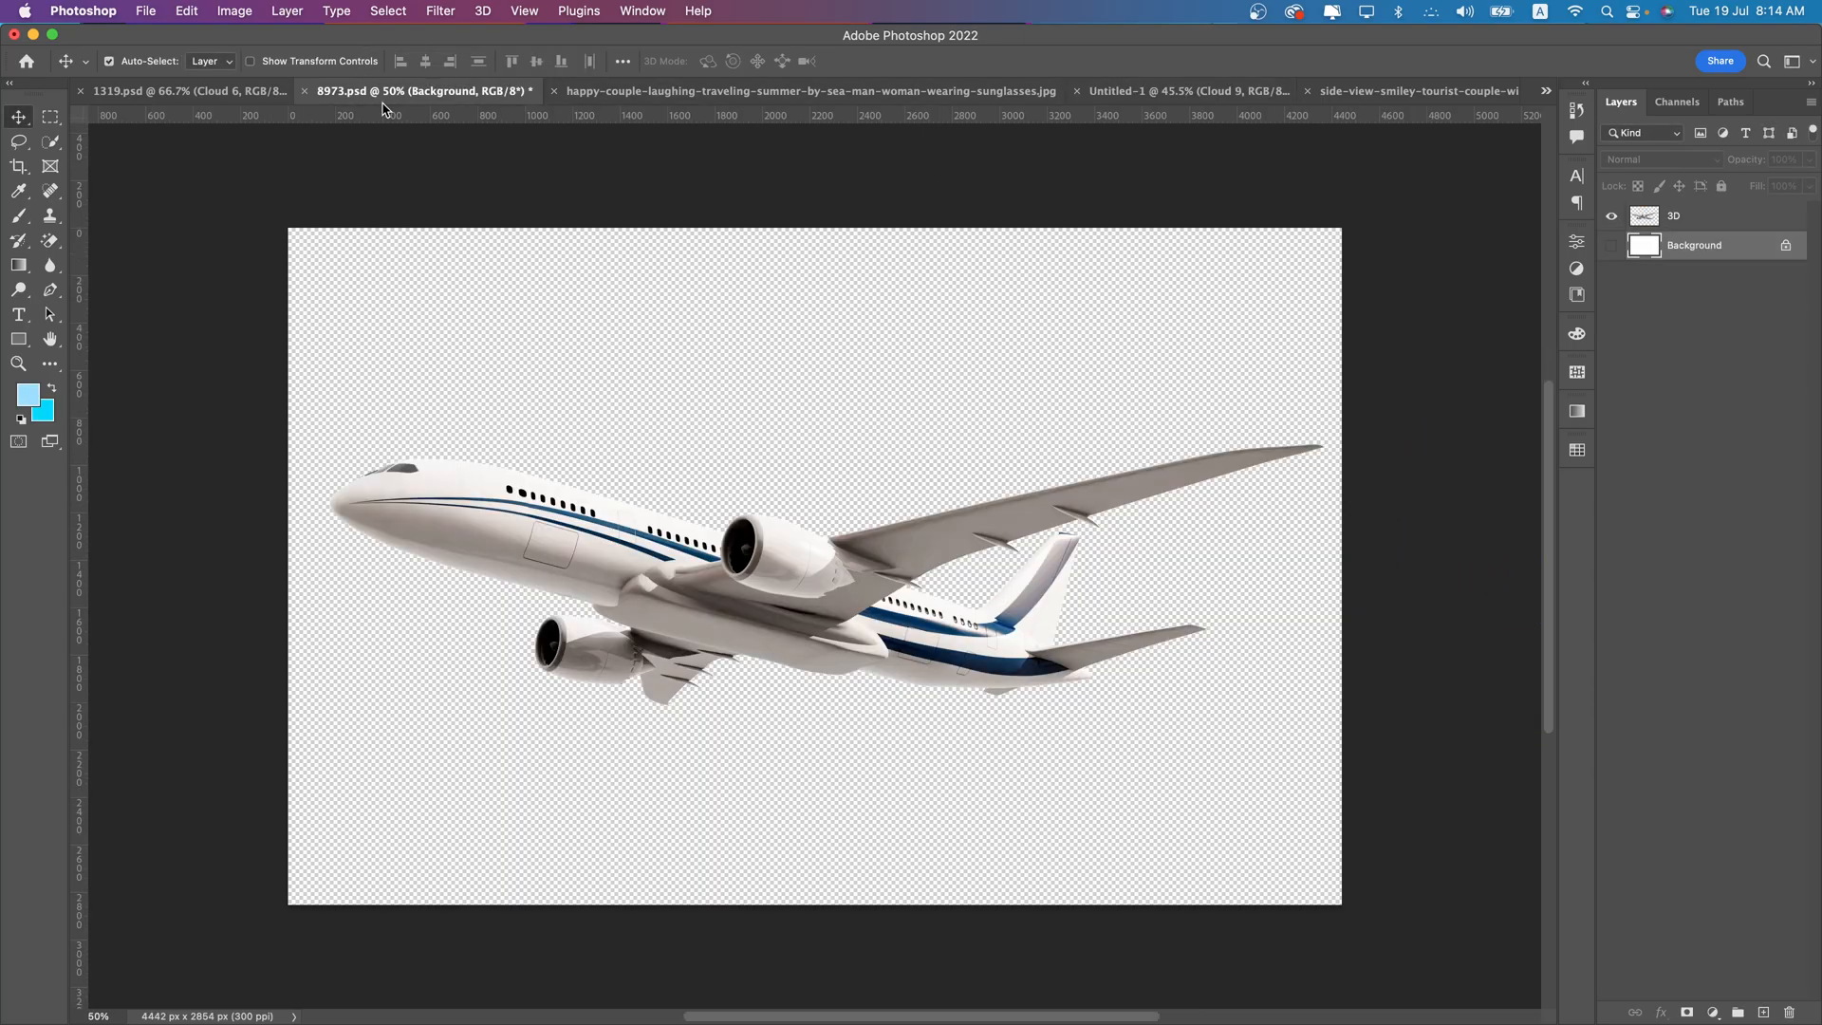
right_click(1685, 227)
click(1556, 372)
drag(855, 521, 1129, 387)
drag(1697, 331, 1697, 226)
- Scale the airplane down and place it over the phone frame's upper left corner, beside the man's head
key(super+t)
drag(1155, 268, 1126, 418)
drag(1135, 463, 868, 446)
drag(1055, 400, 970, 468)
key(Return)
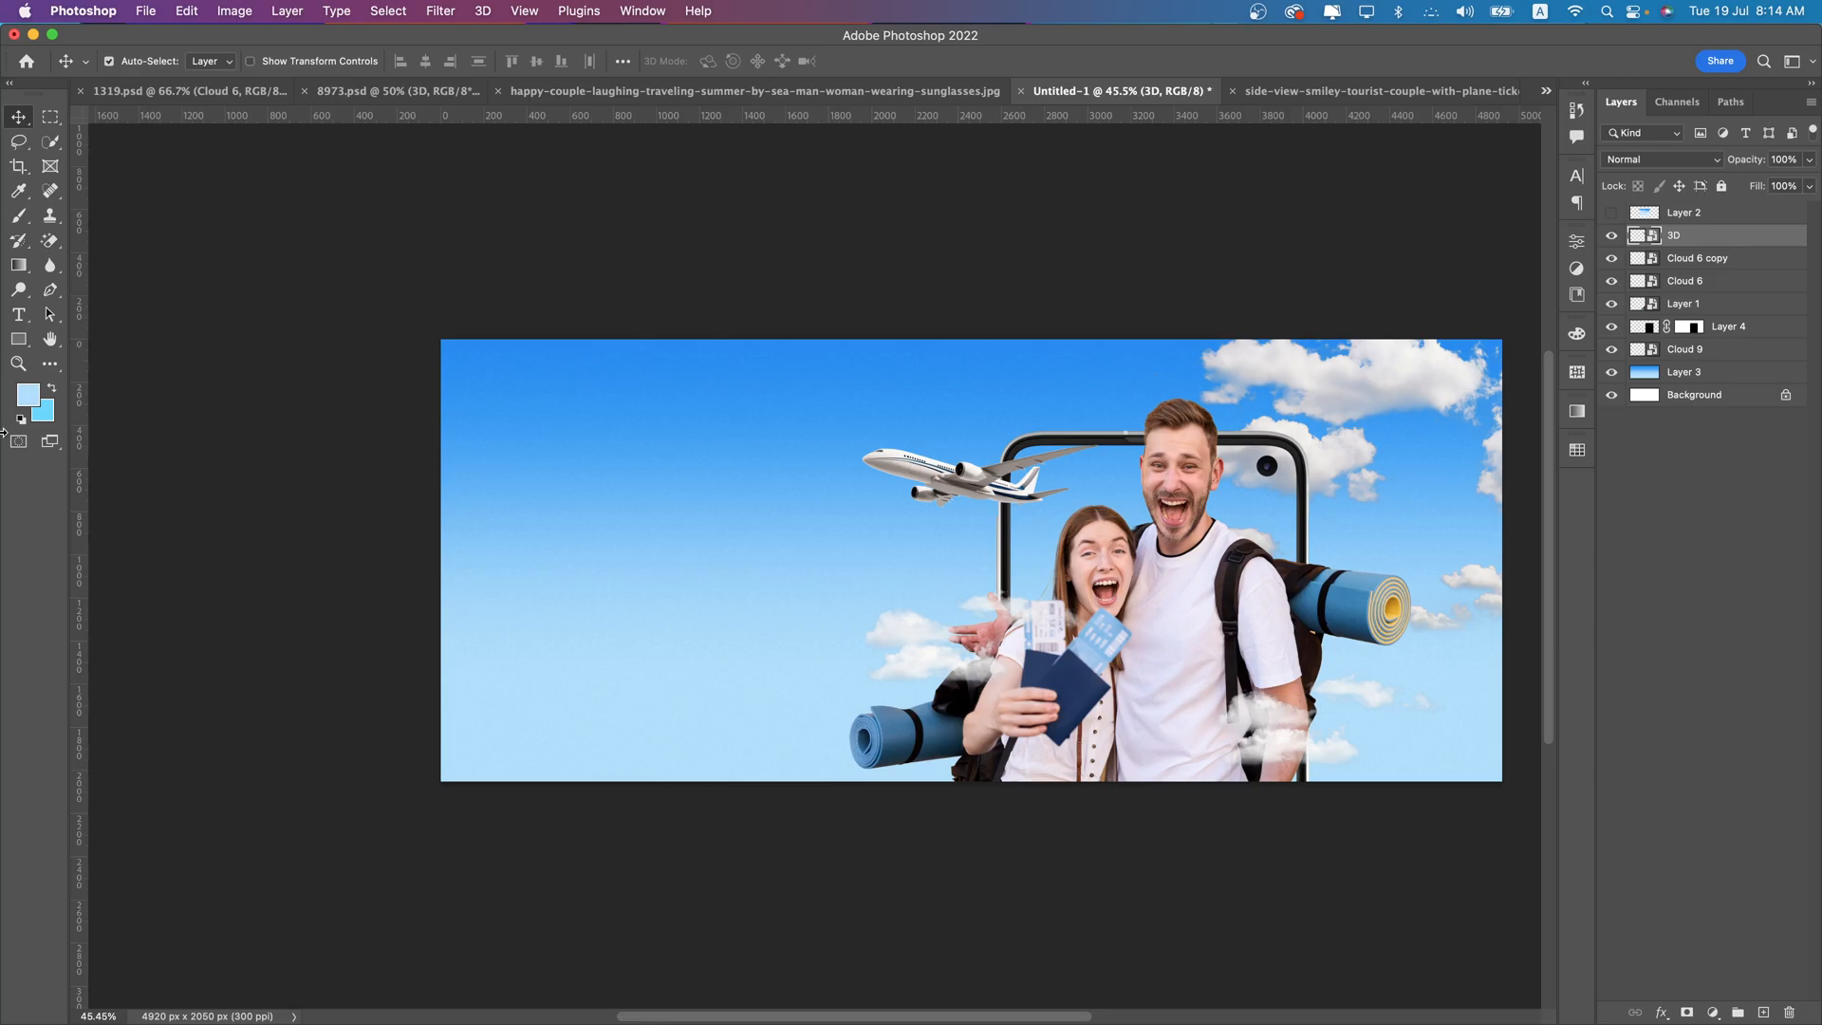
- Add the two-line headline "EXCLUSIVE BENEFITS FOR COUPLES" in the empty sky area left of the airplane
click(18, 314)
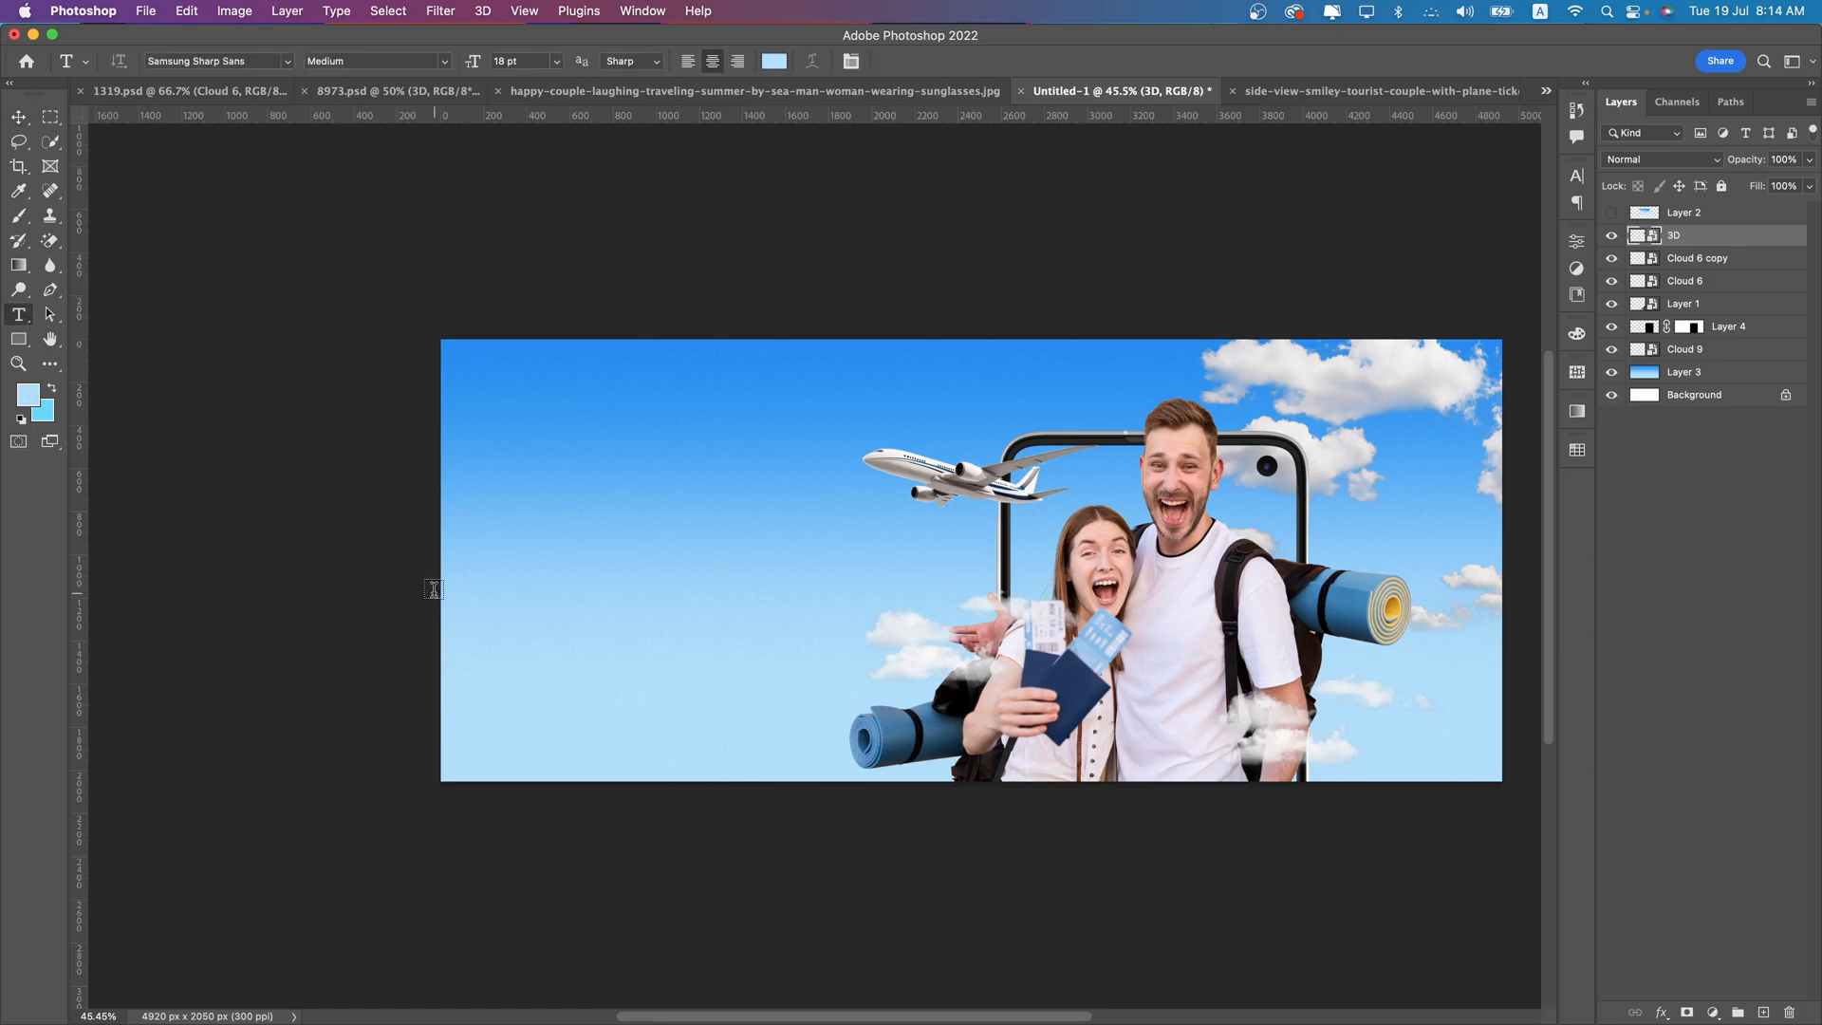
click(608, 502)
text(EX)
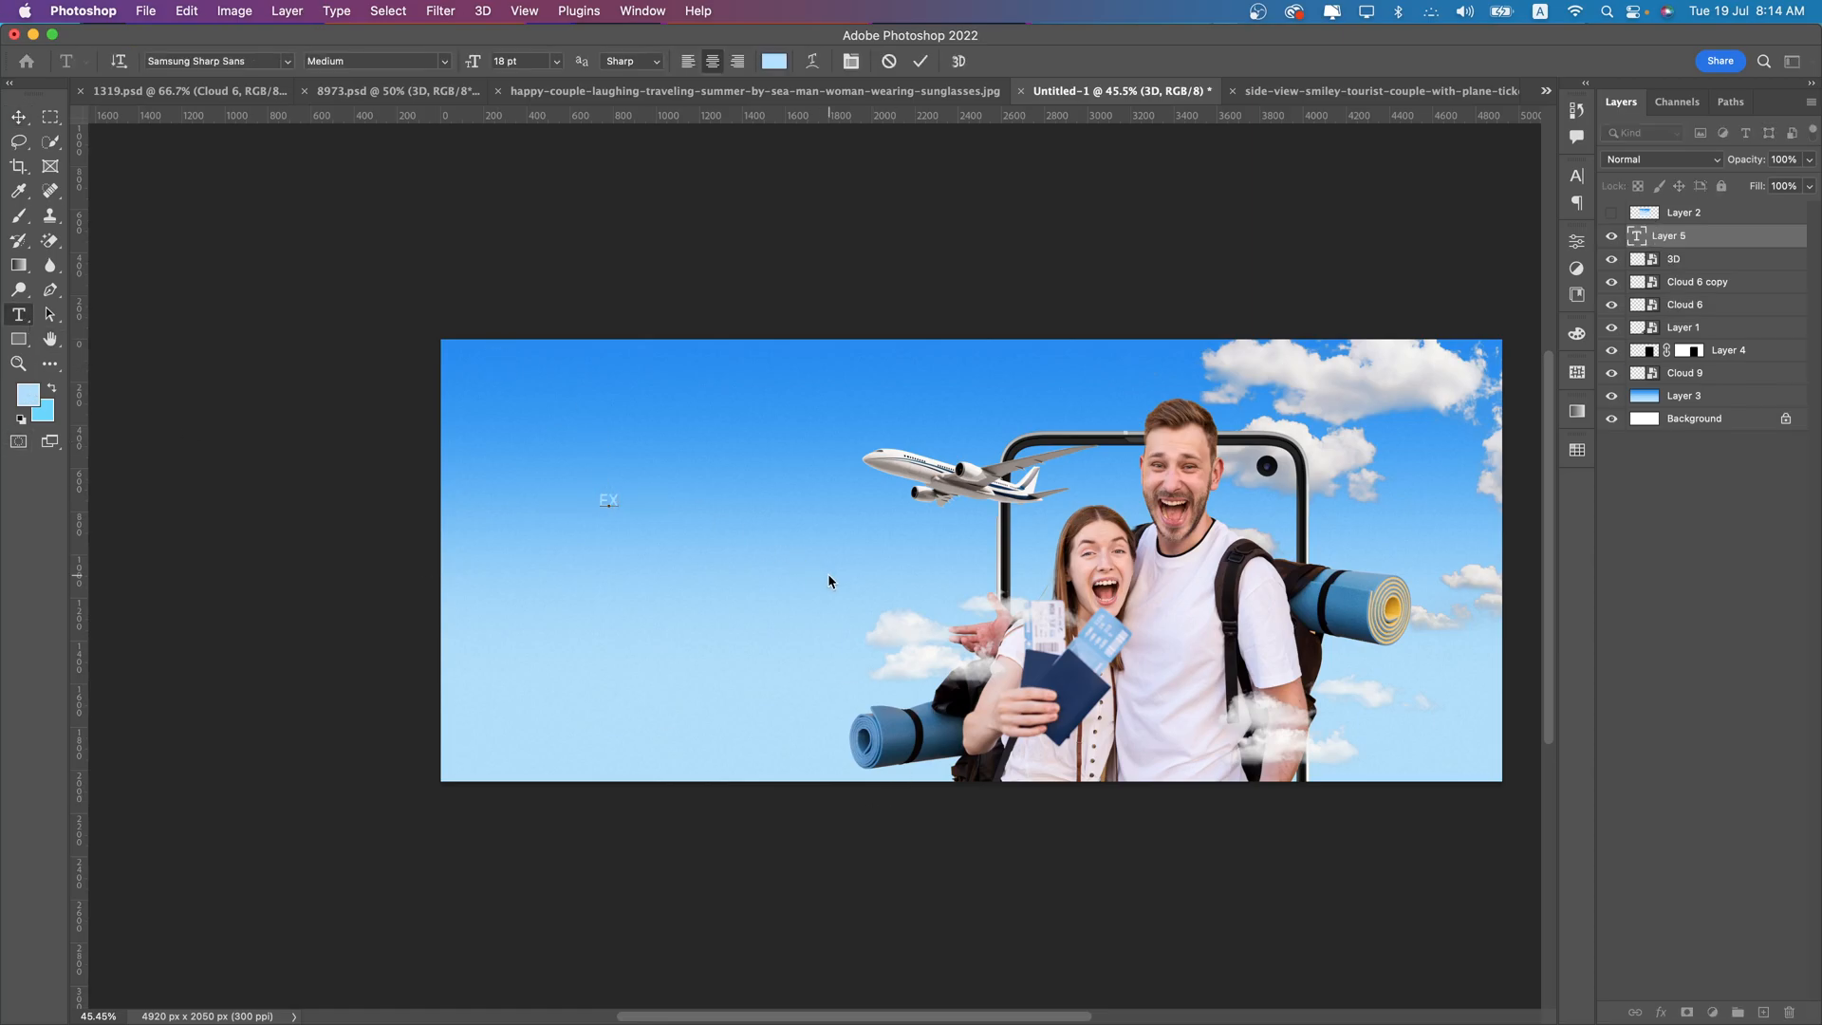
text(CL)
text(USIVE)
text( BEN)
text(EFITS )
text(FOR C)
text(OUP)
text(L)
text(E)
text(S)
- Left-align the whole headline and color it with the navy blue sampled from the woman's passports
key(super+a)
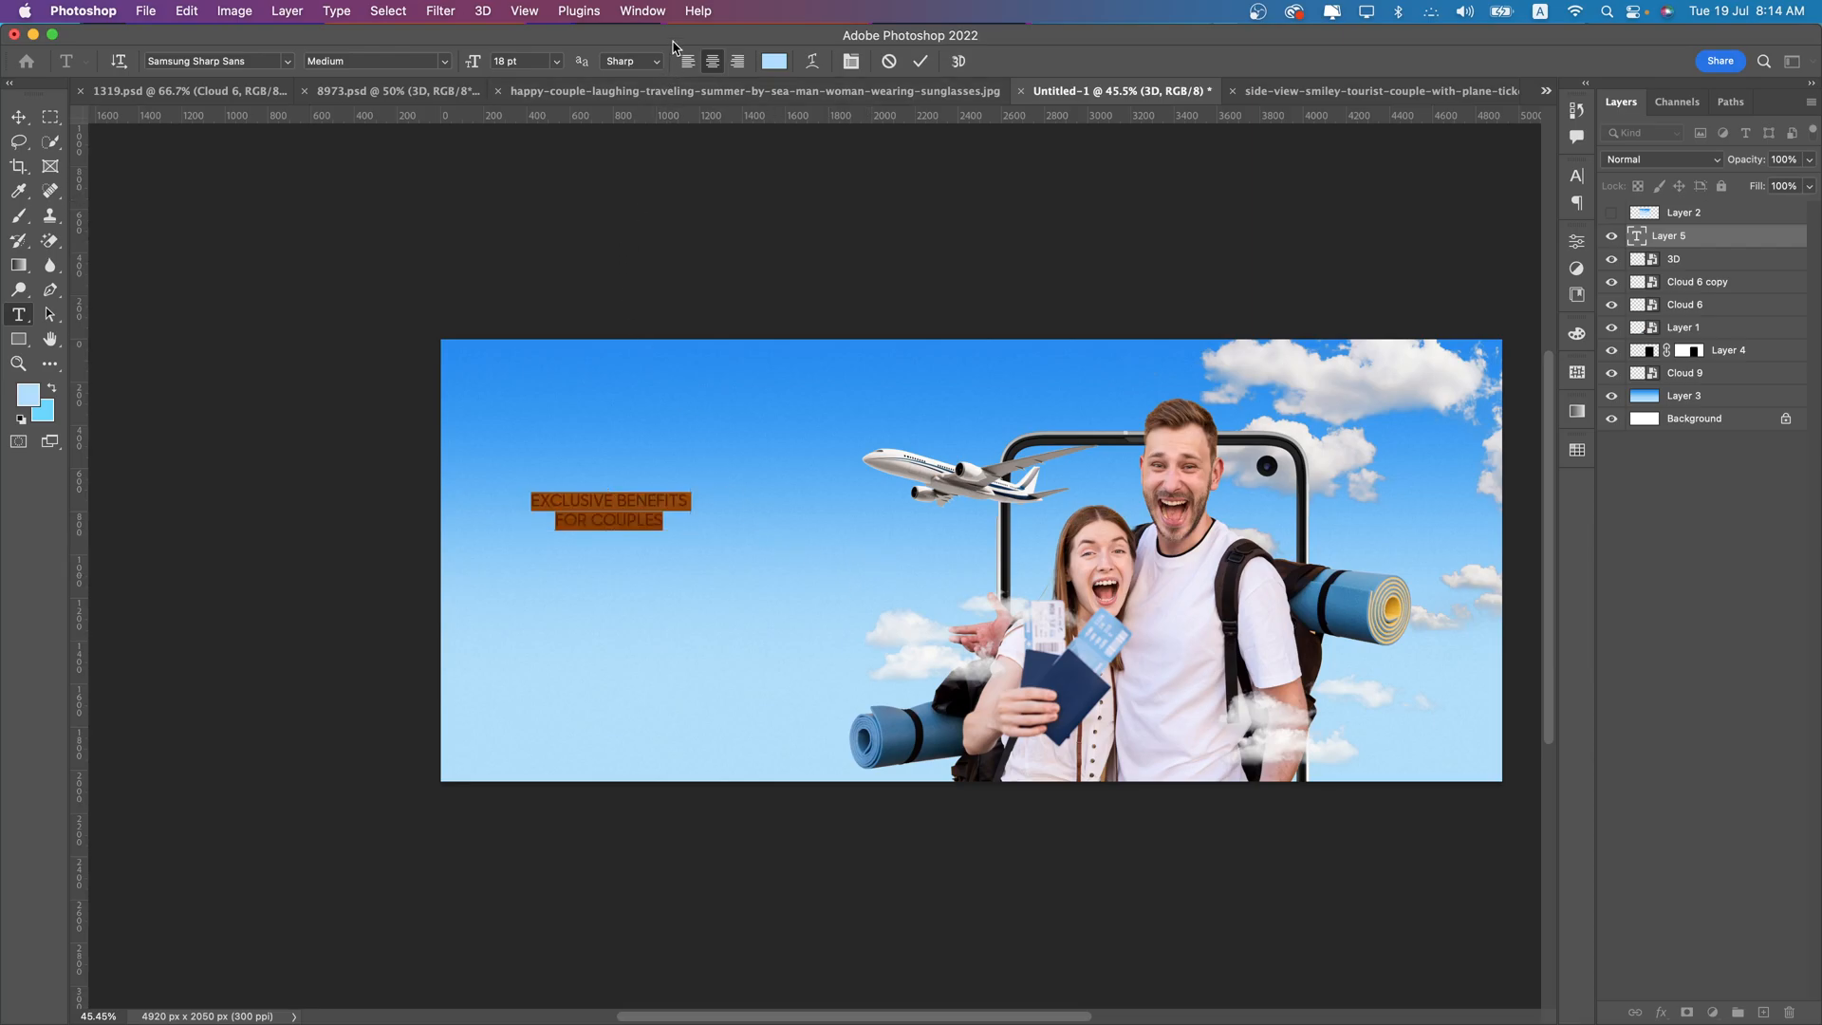
click(687, 61)
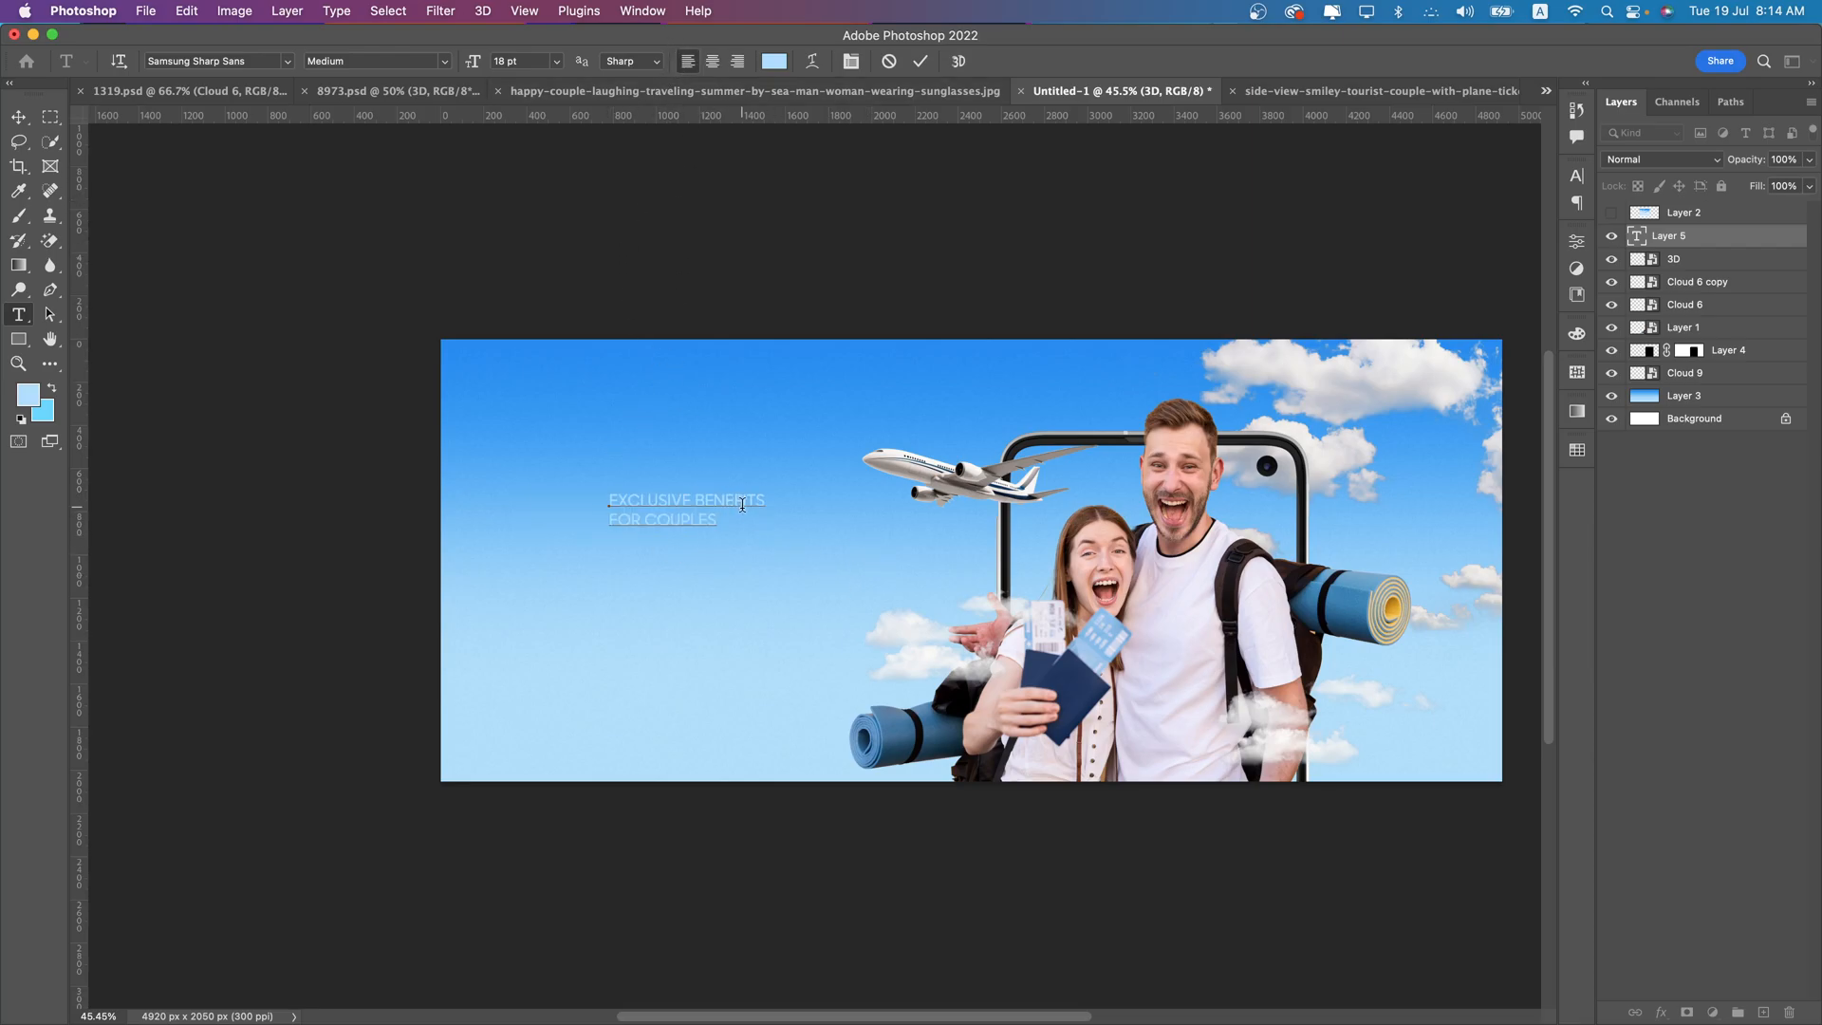
click(774, 60)
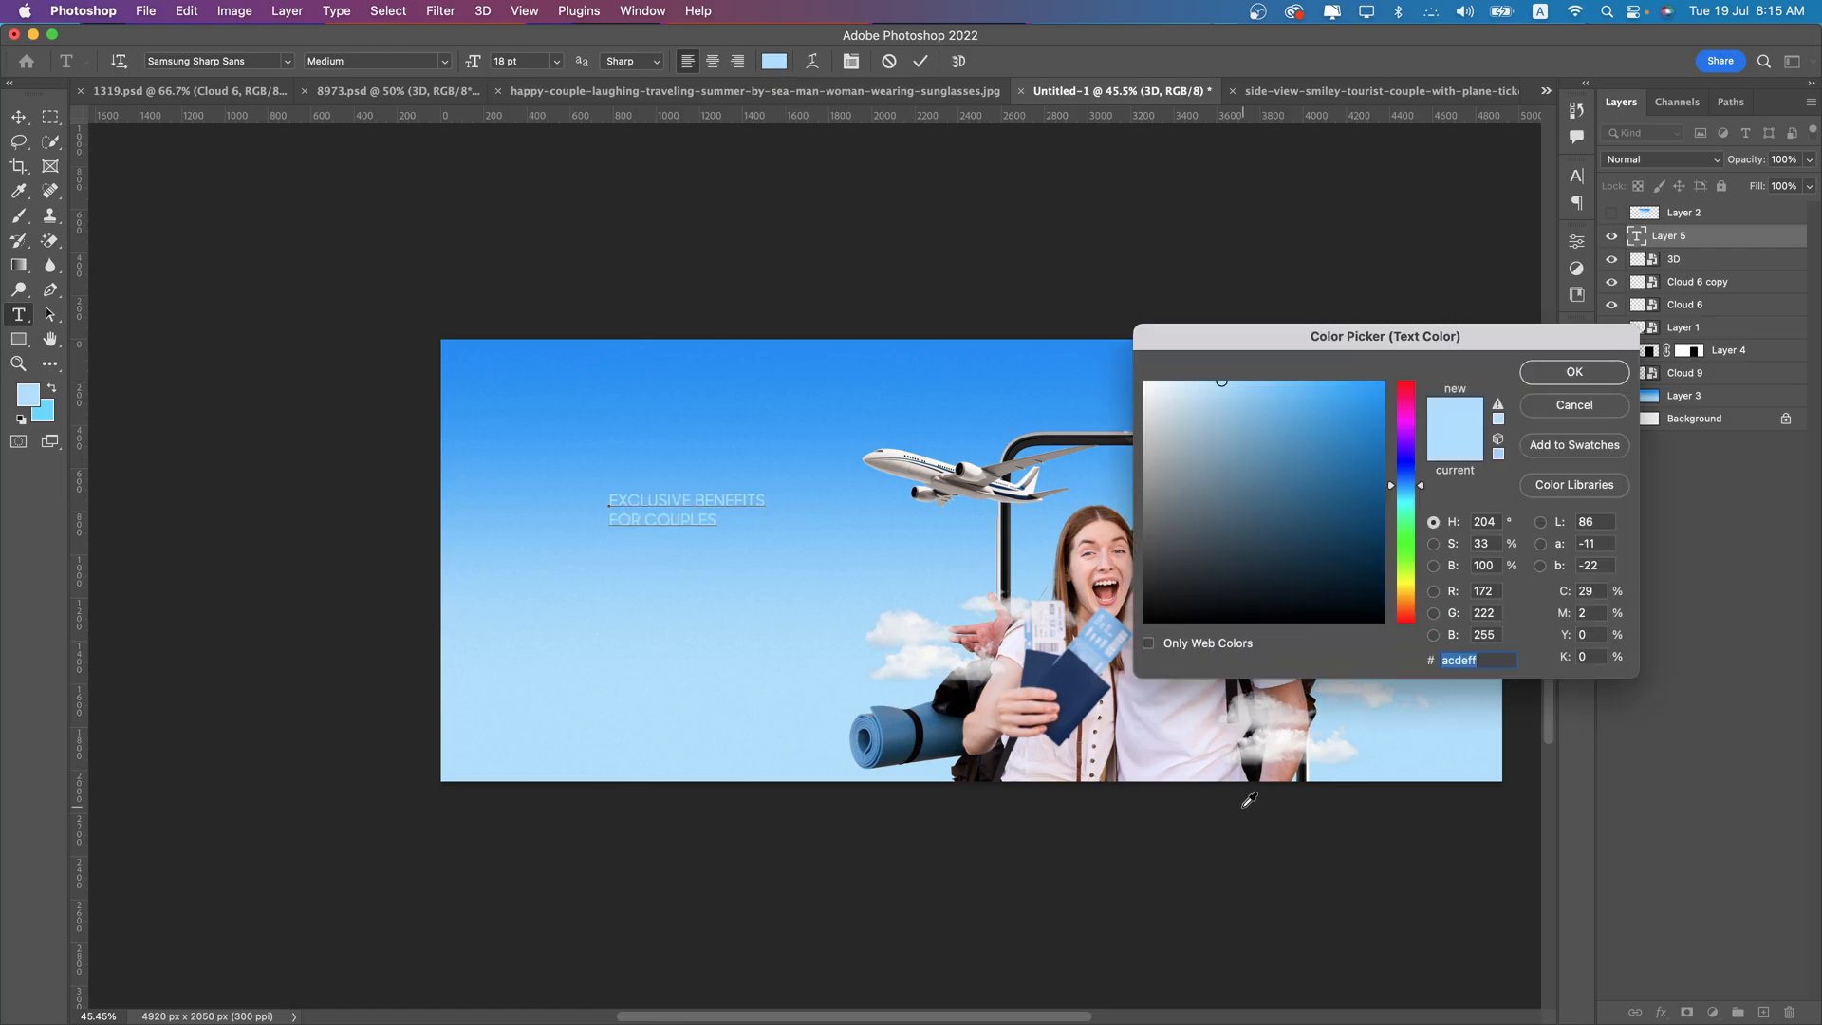
click(1078, 685)
click(1603, 370)
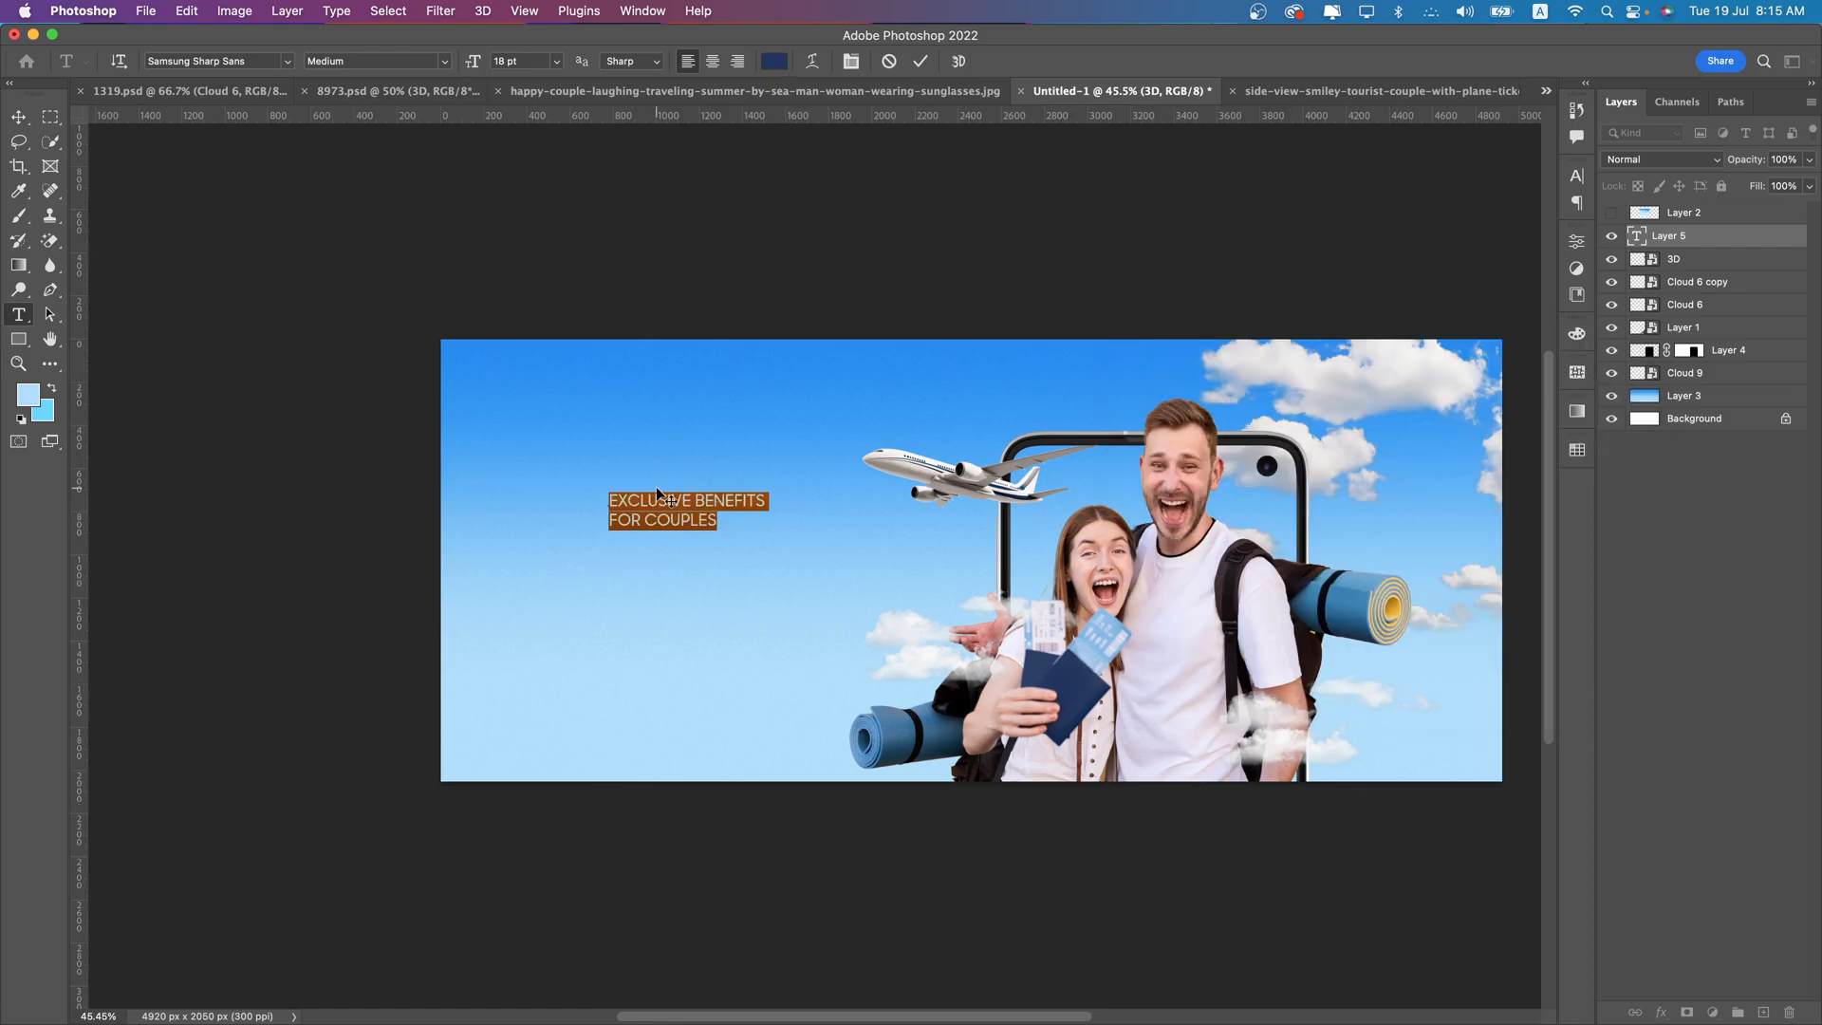
- Set the headline's second line, "FOR COUPLES", to 48 pt in the Bold style
drag(717, 520, 616, 519)
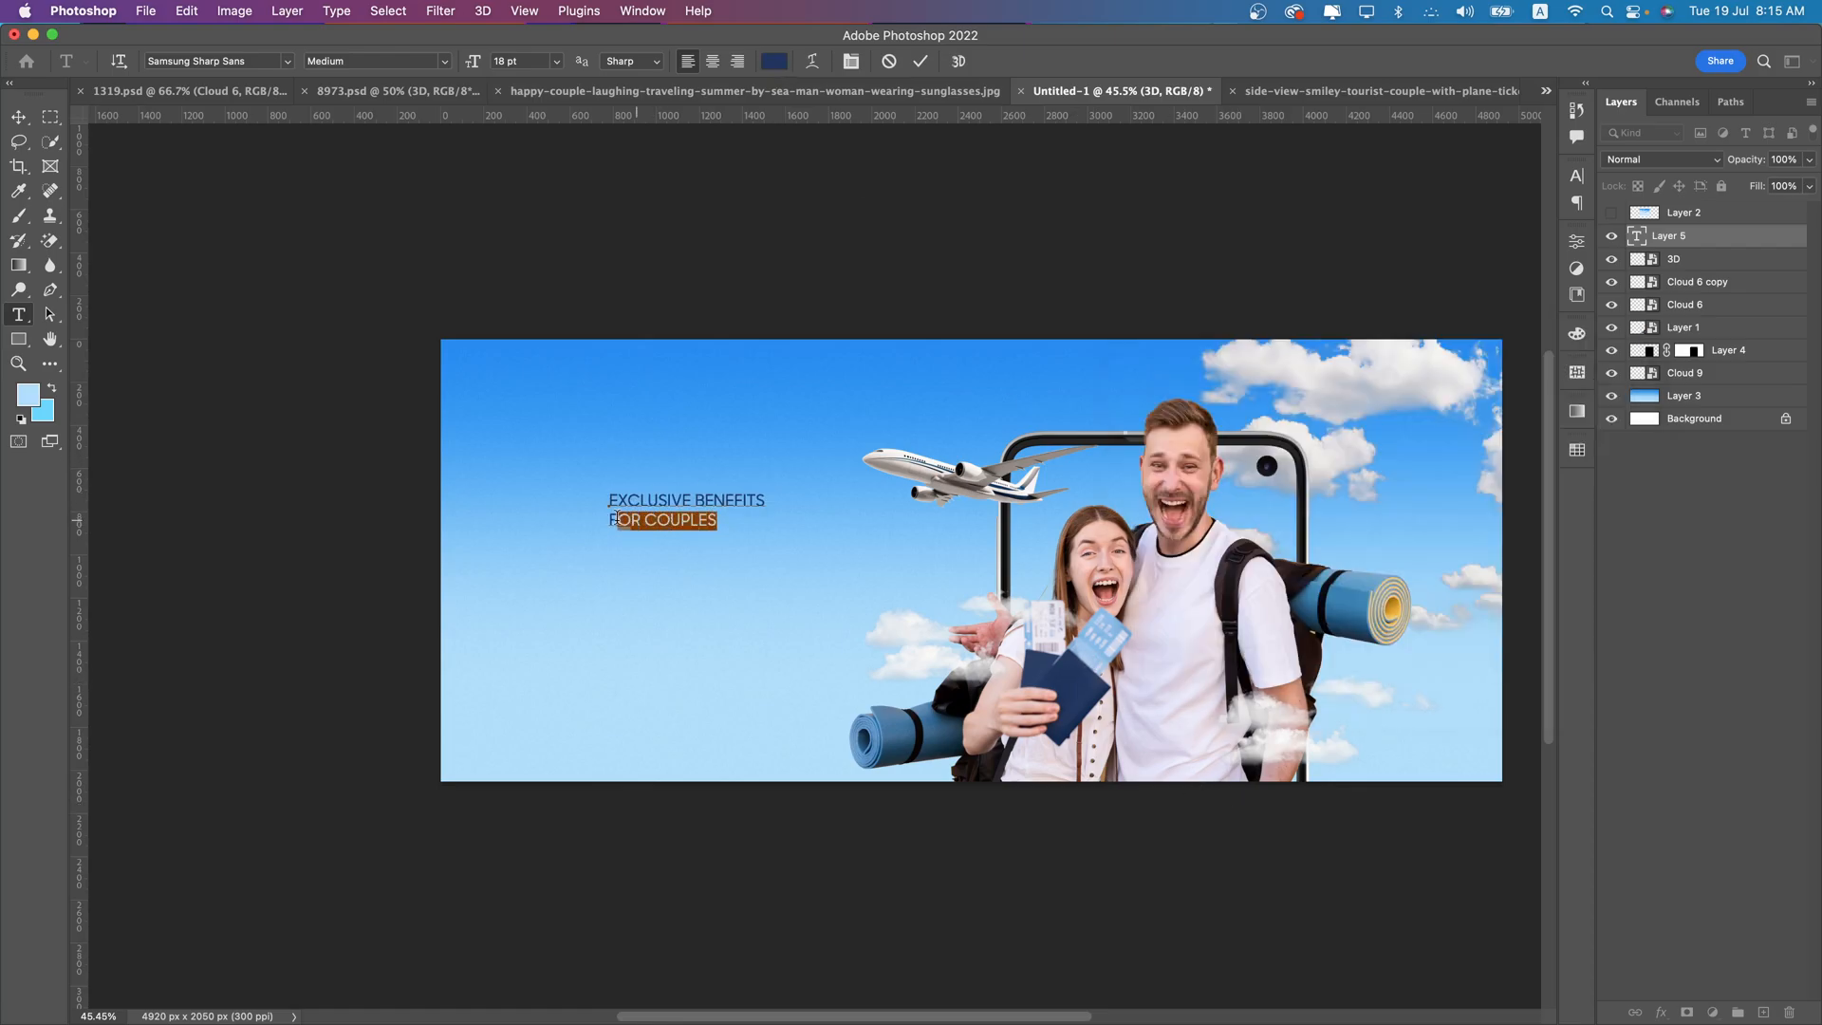
text(48)
key(Return)
click(446, 61)
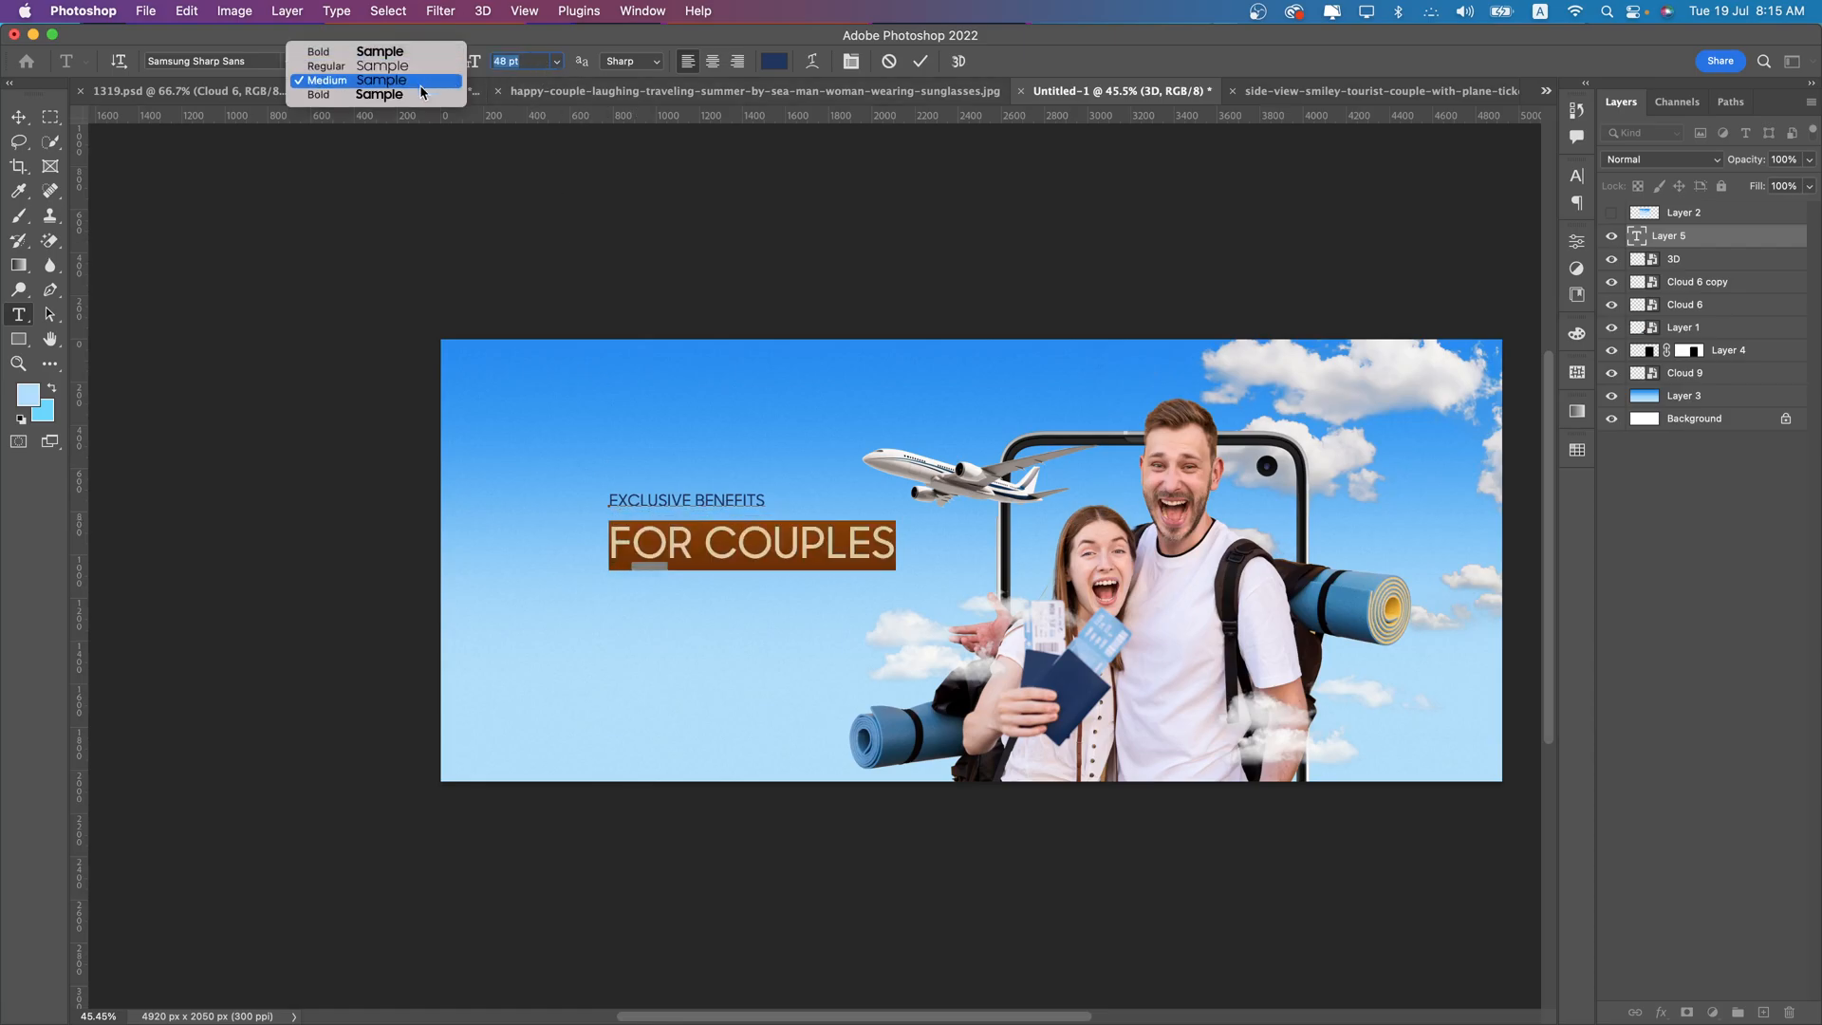
click(327, 94)
- Set the leading of the whole two-line headline to 46 pt
click(736, 517)
key(super+a)
click(851, 61)
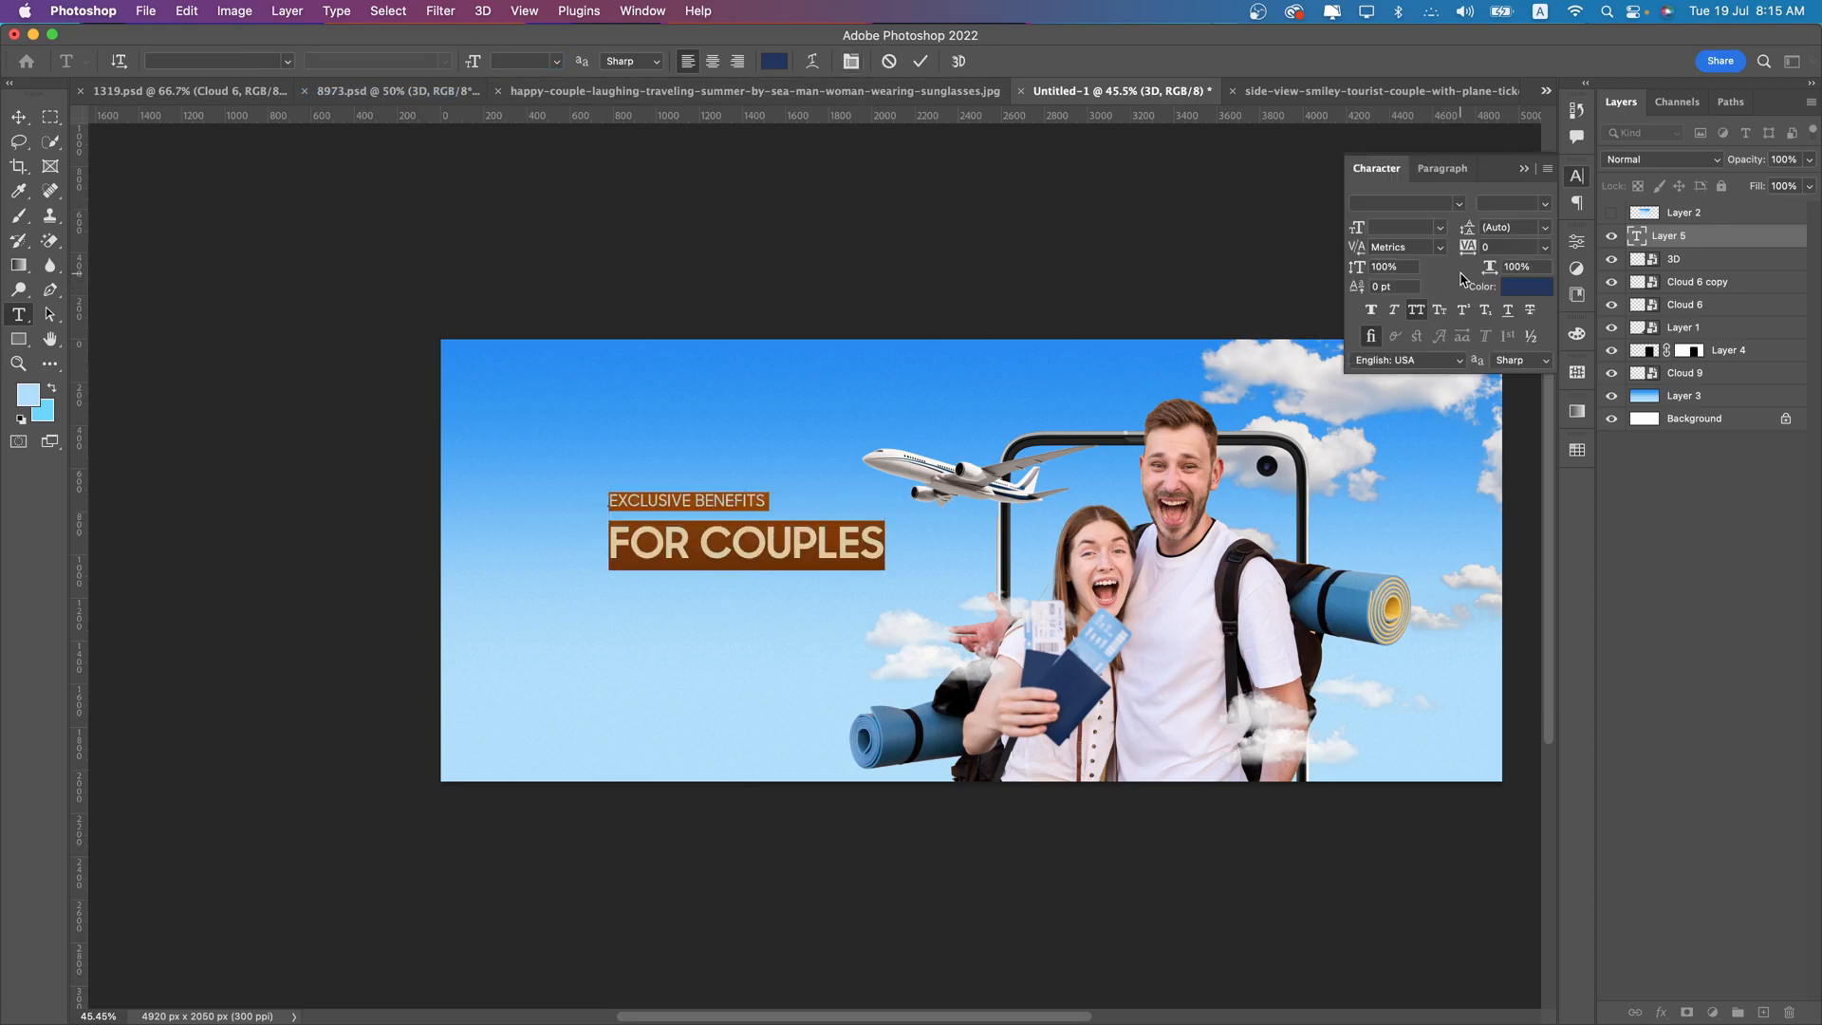
click(1507, 227)
text(40)
key(Return)
key(Up)
key(Up)
key(Up)
key(Up)
key(Up)
key(Up)
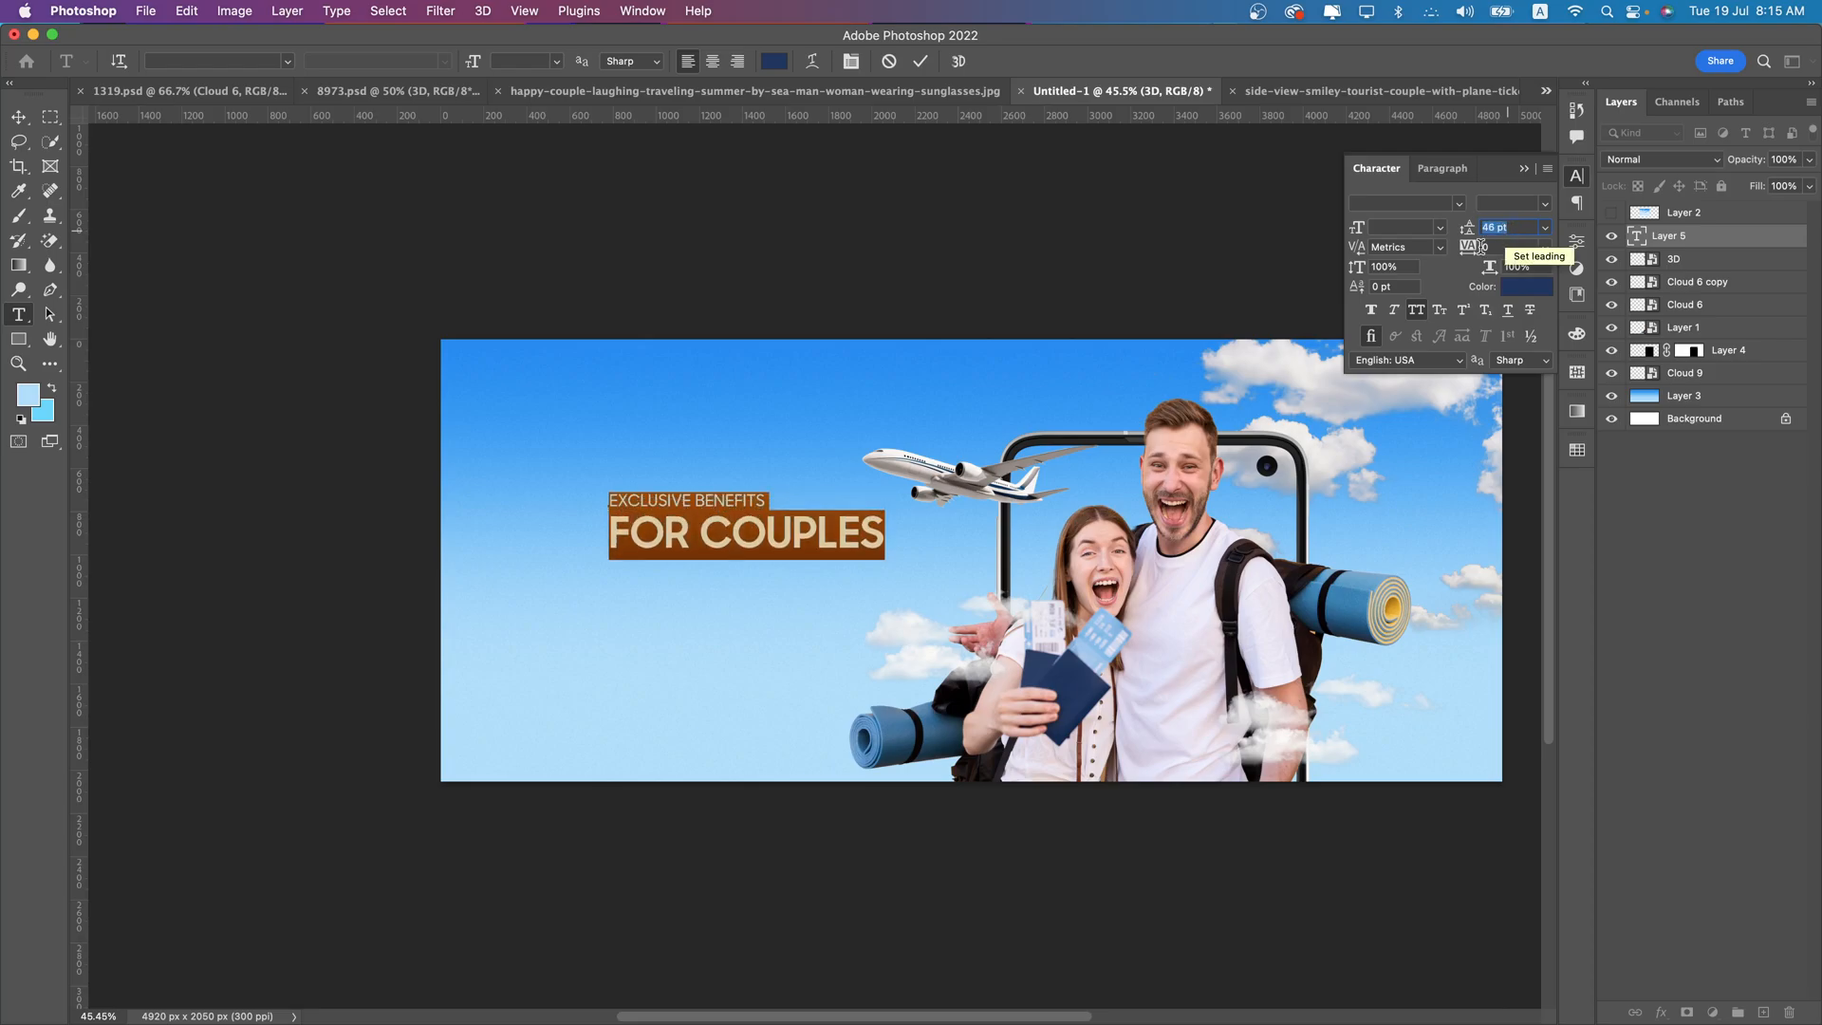
- Scale the headline up proportionally and position it in the open sky, ending just before the airplane's nose
click(779, 533)
click(18, 117)
key(super+t)
mouse_move(869, 546)
mouse_down()
mouse_move(774, 529)
mouse_move(871, 513)
mouse_up()
key(Return)
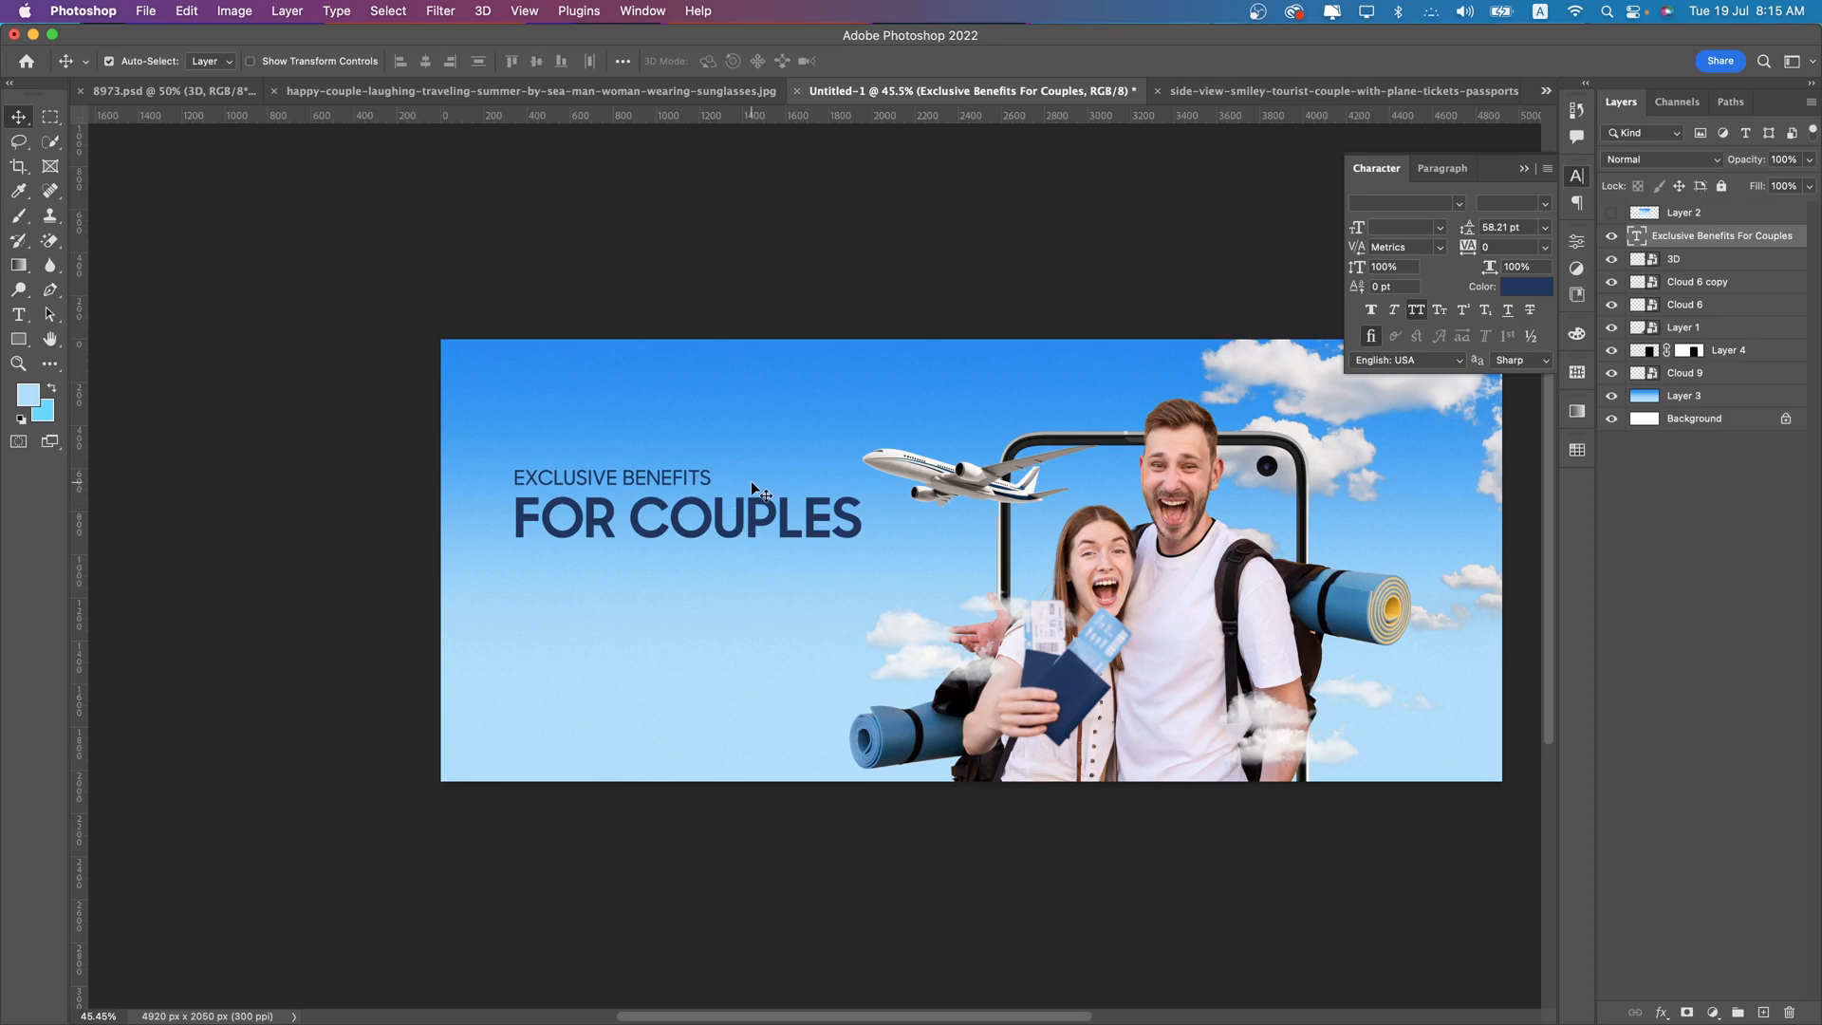
- Draw a small circle about 48 px wide as a bullet below the headline
scroll(500, 455, down, 1)
scroll(500, 455, right, 1)
click(20, 346)
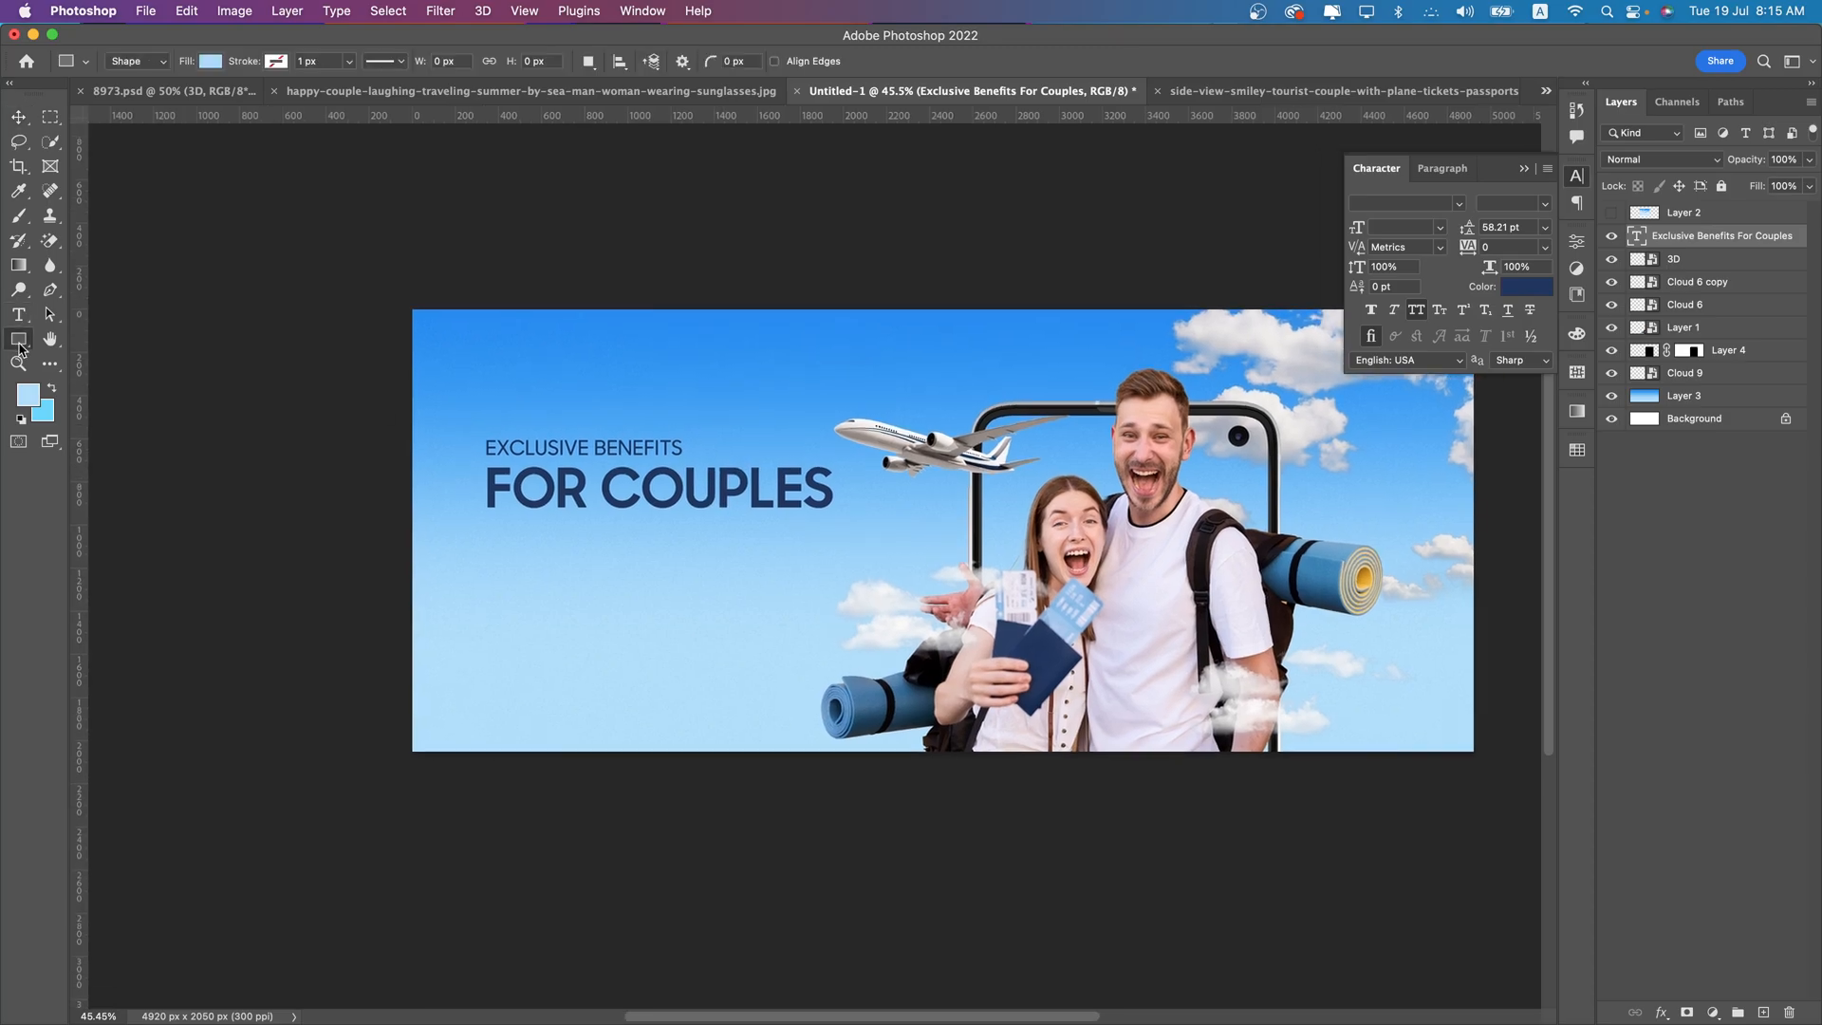
click(95, 355)
scroll(563, 546, up, 5)
drag(487, 528, 523, 561)
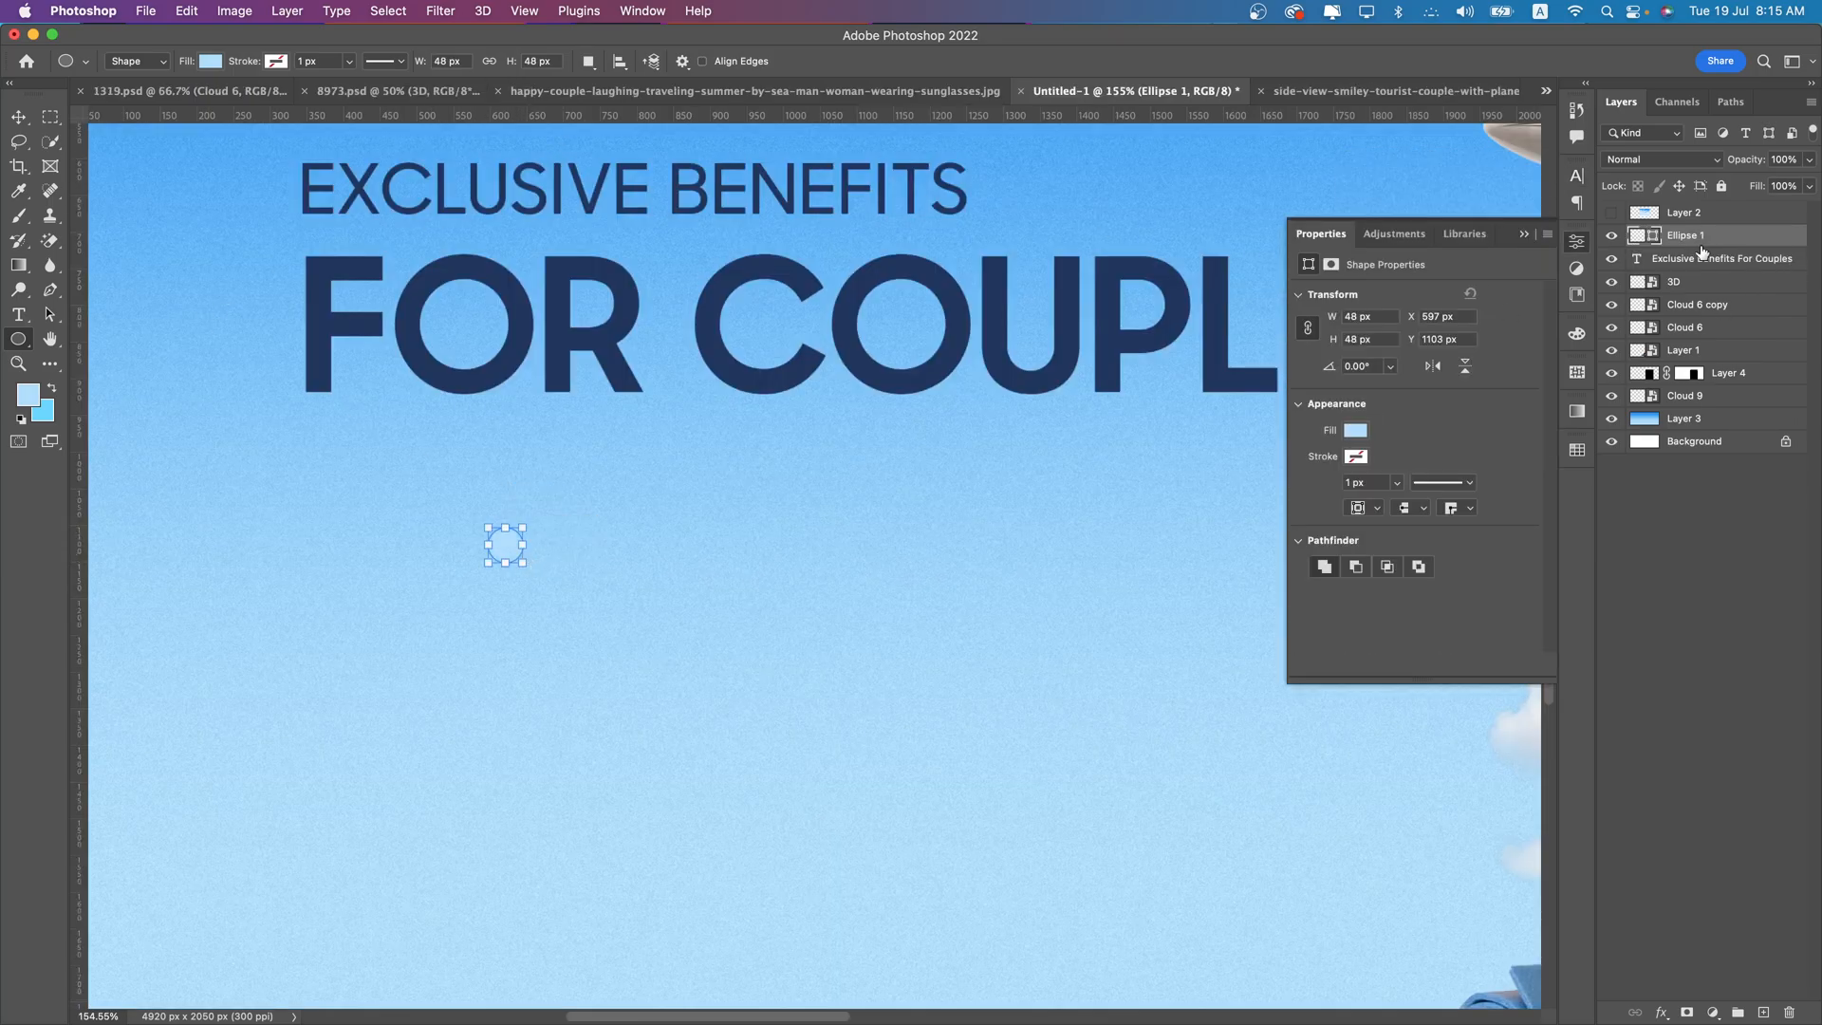
- Fill the bullet circle with the headline's navy blue (1f365f) and align it under the headline's left edge
double_click(1638, 235)
click(999, 367)
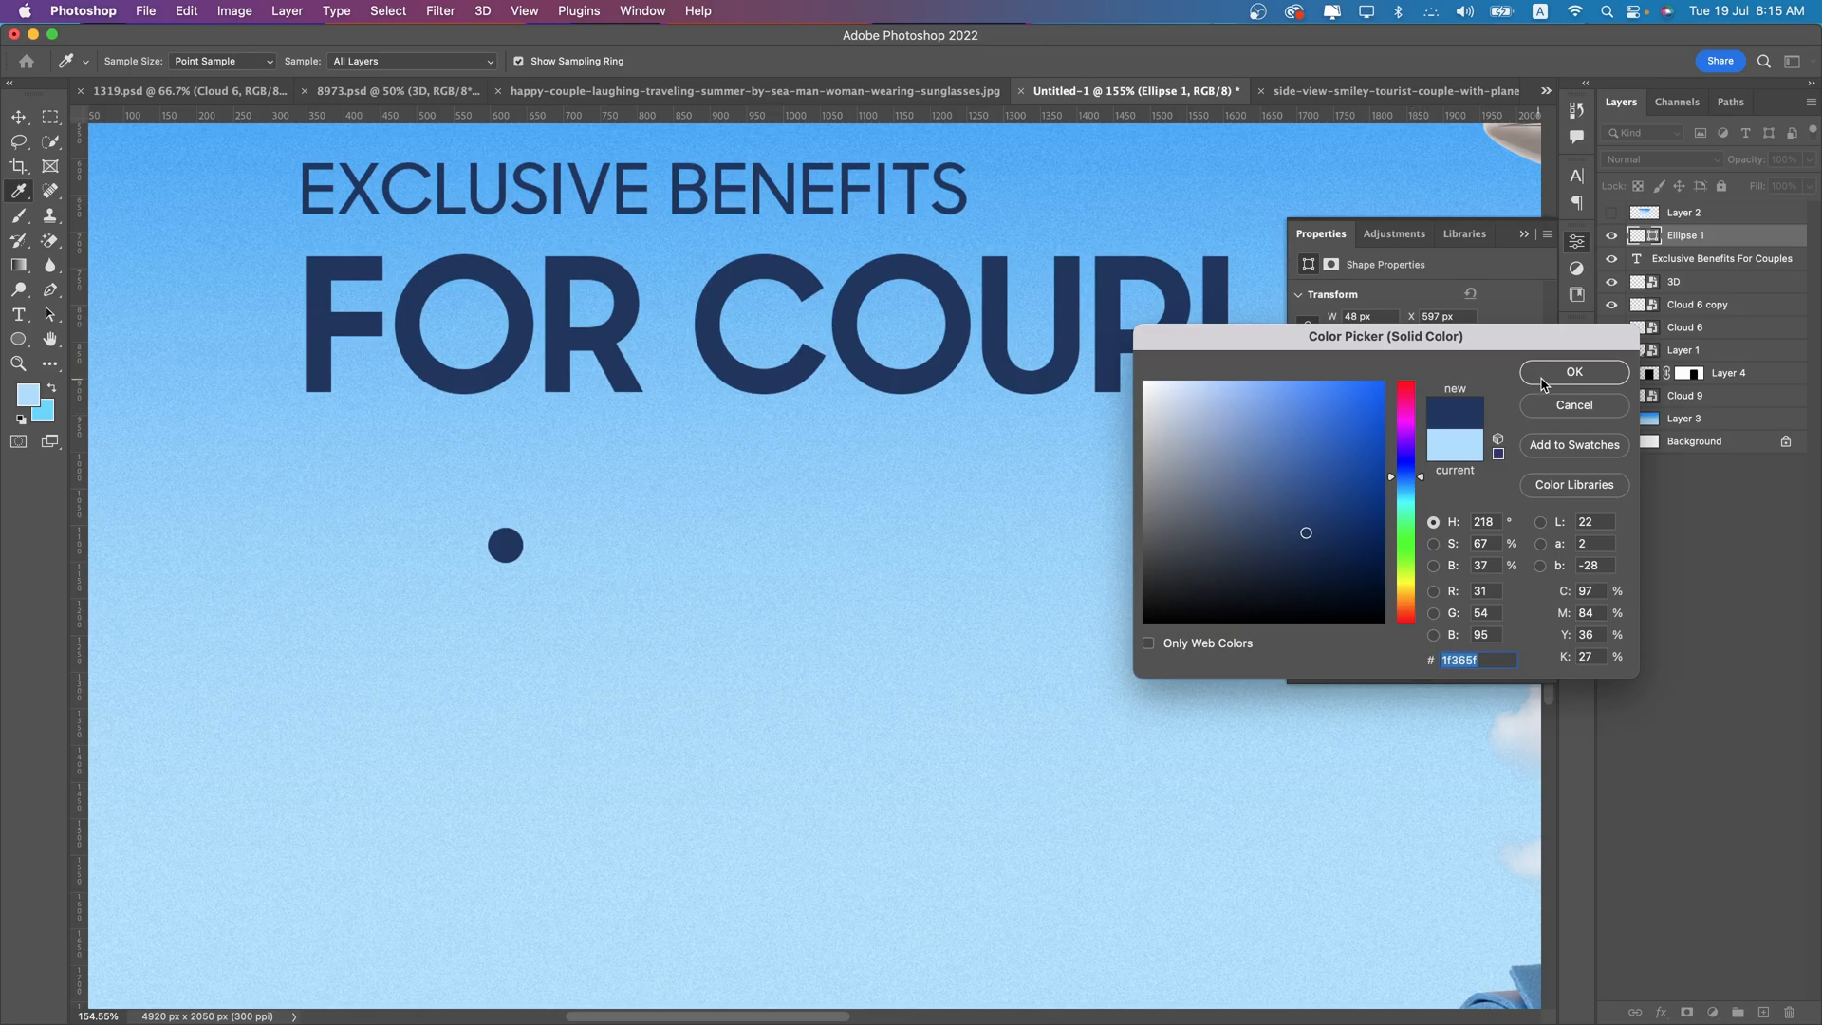
click(1574, 371)
click(18, 116)
scroll(479, 519, down, 1)
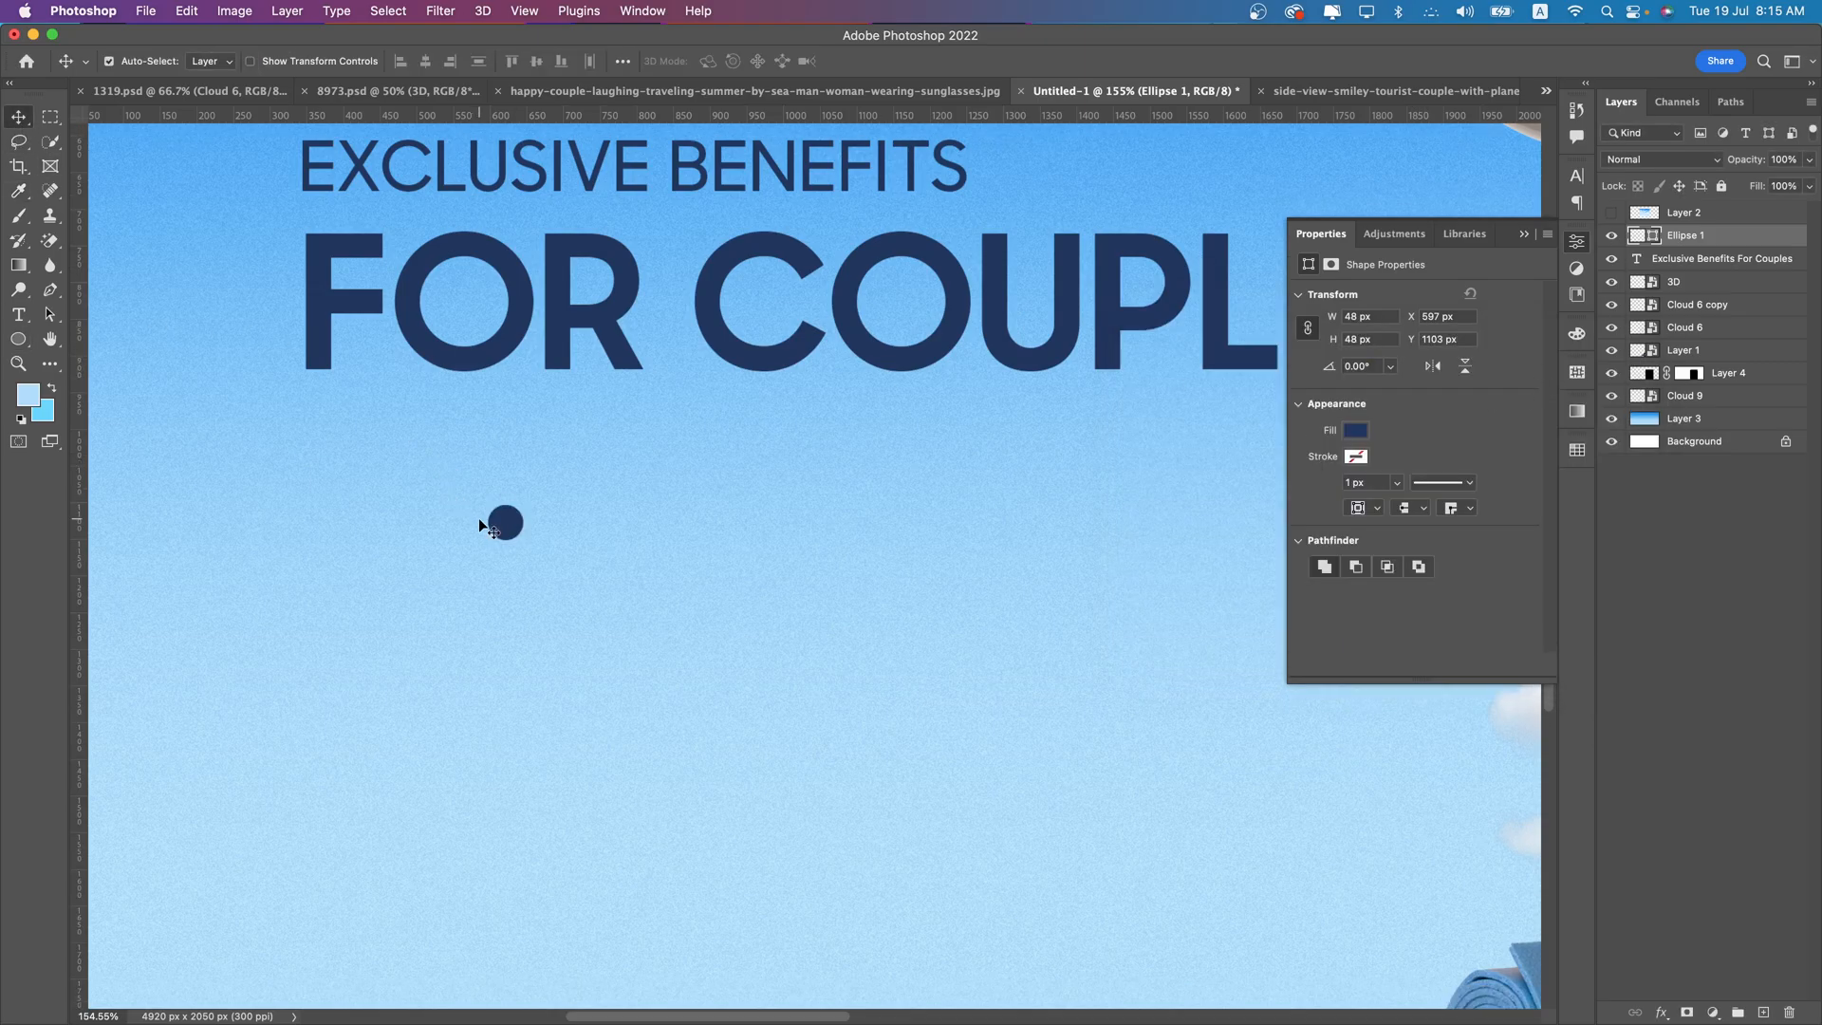
drag(495, 528, 316, 555)
key(super+0)
click(1530, 235)
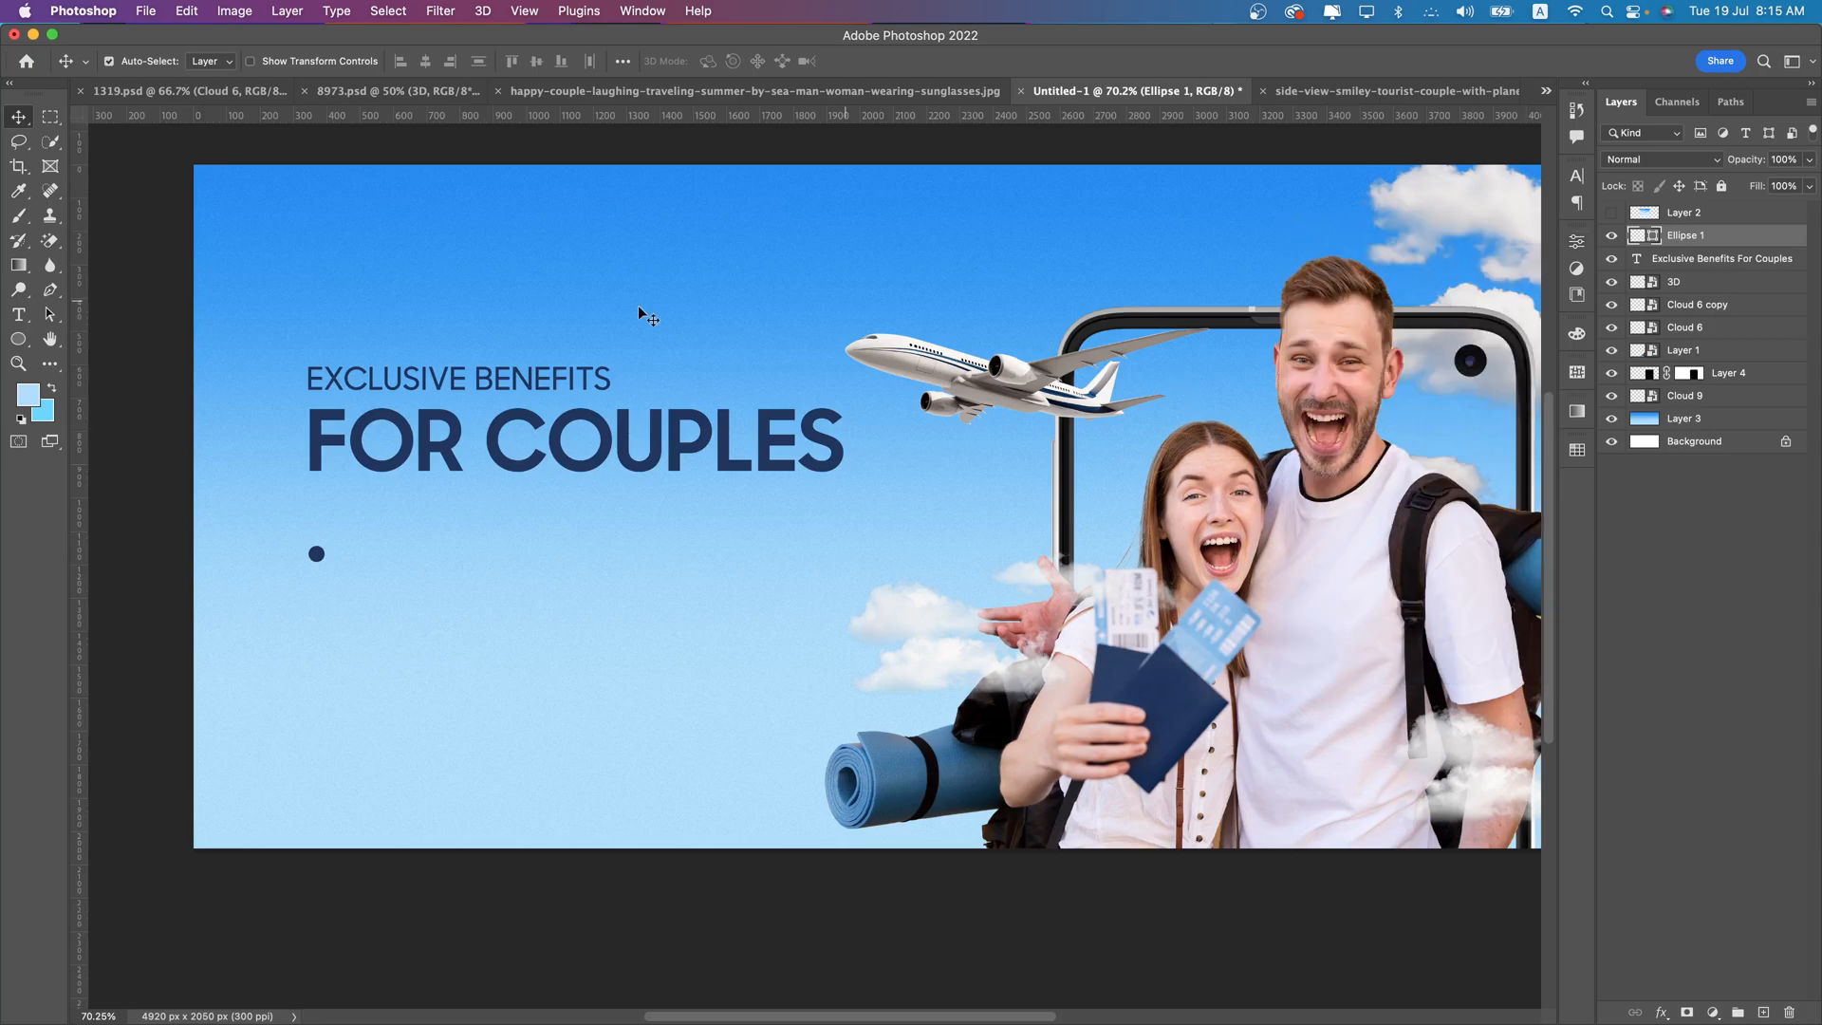
- Start a text line beside the bullet in Samsung Sharp Sans Regular at 33 pt, with All Caps turned off
click(18, 314)
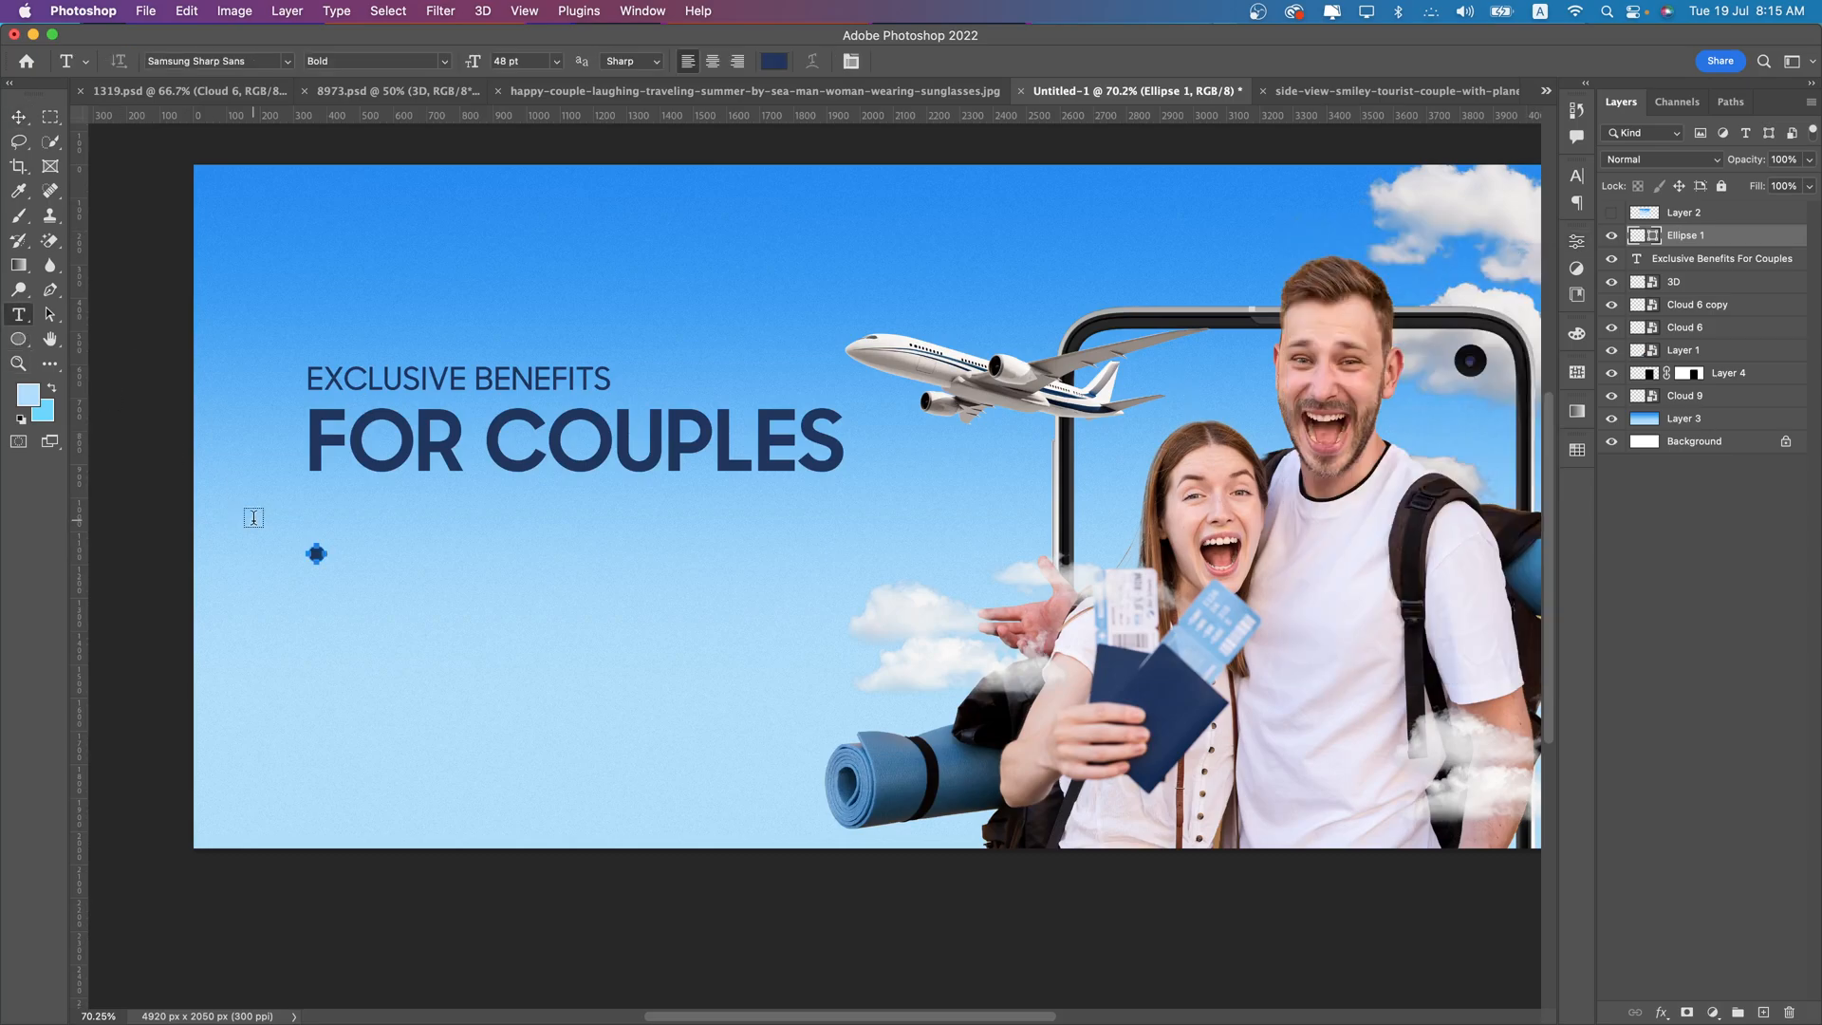
click(410, 569)
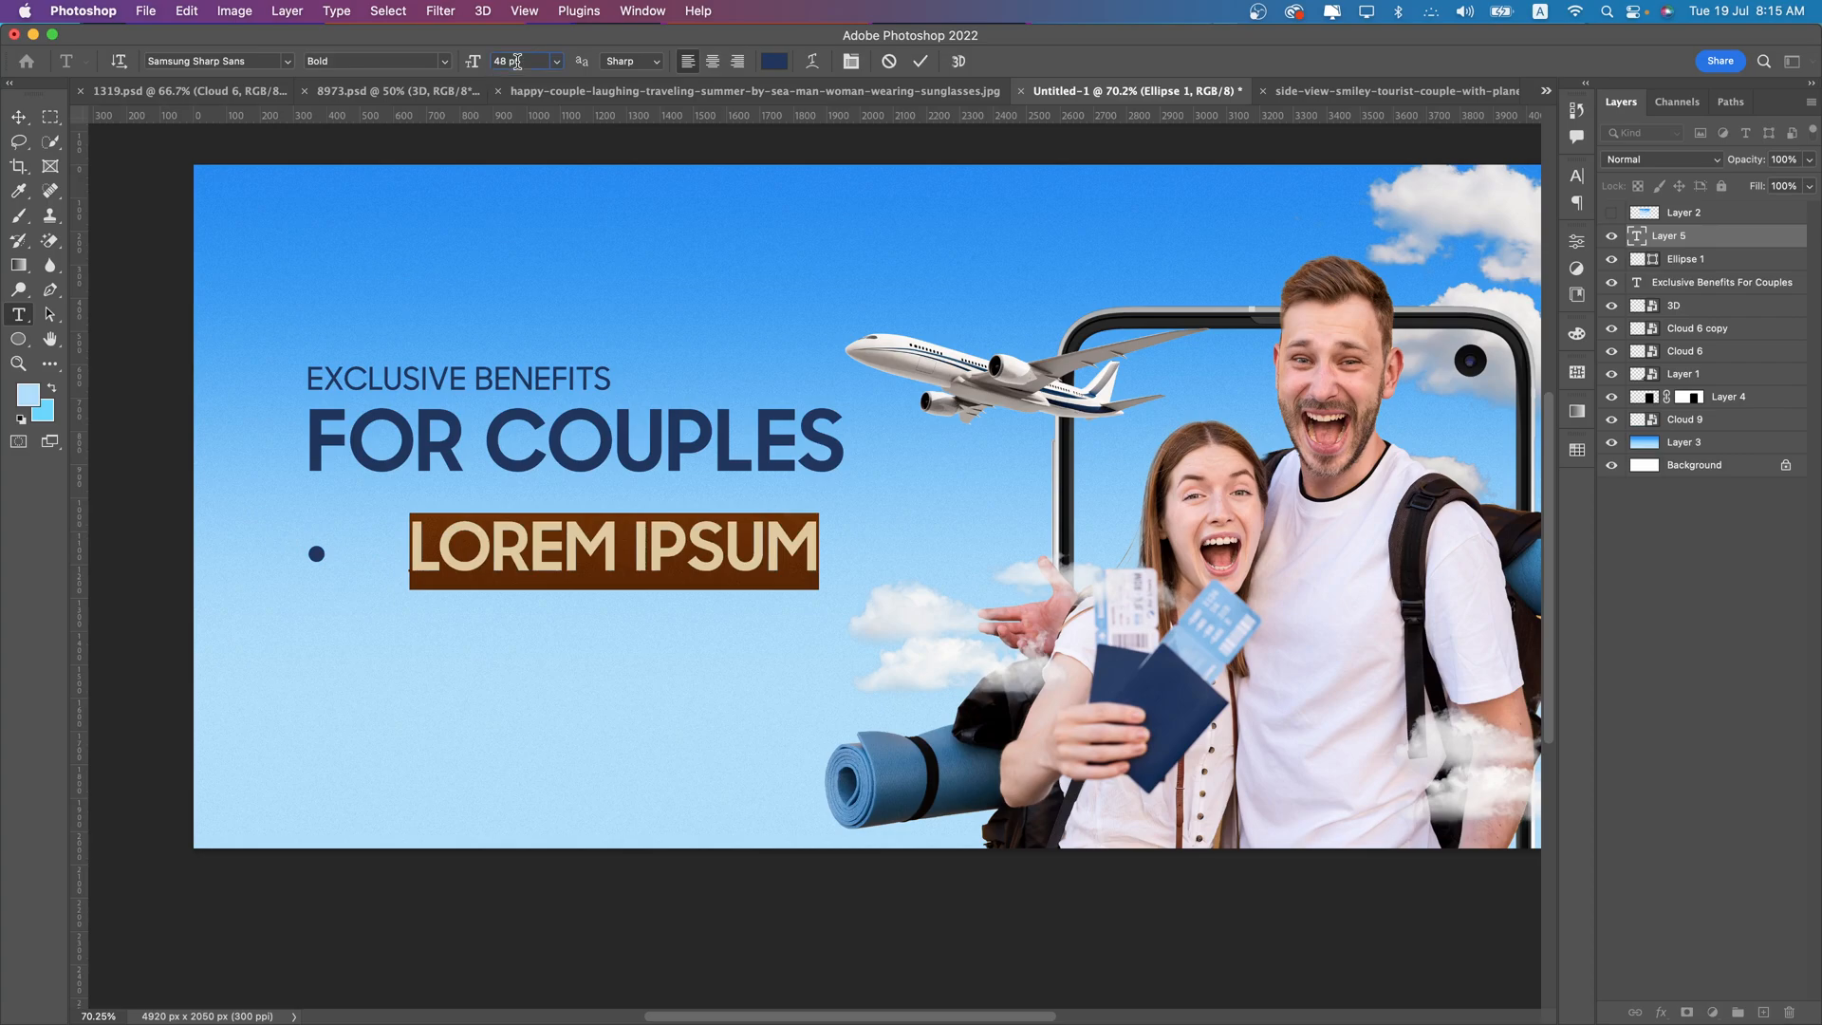
scroll(517, 61, down, 15)
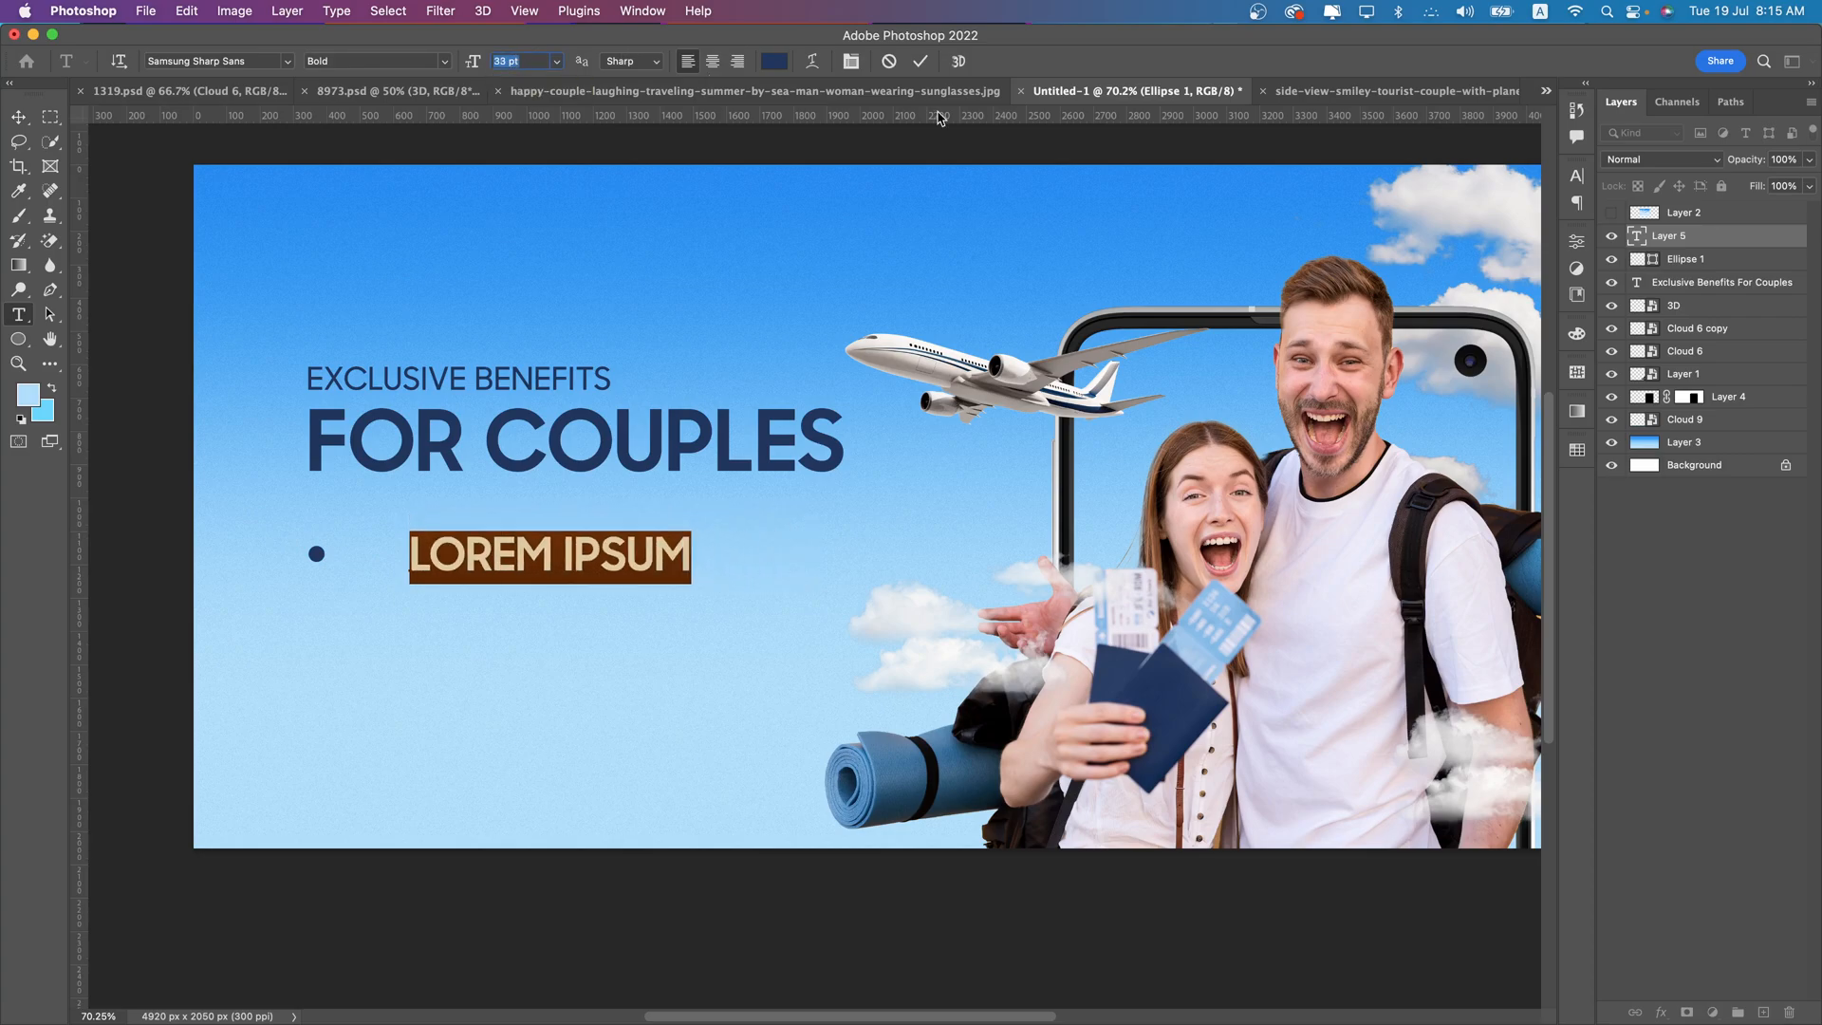
click(851, 61)
click(1415, 311)
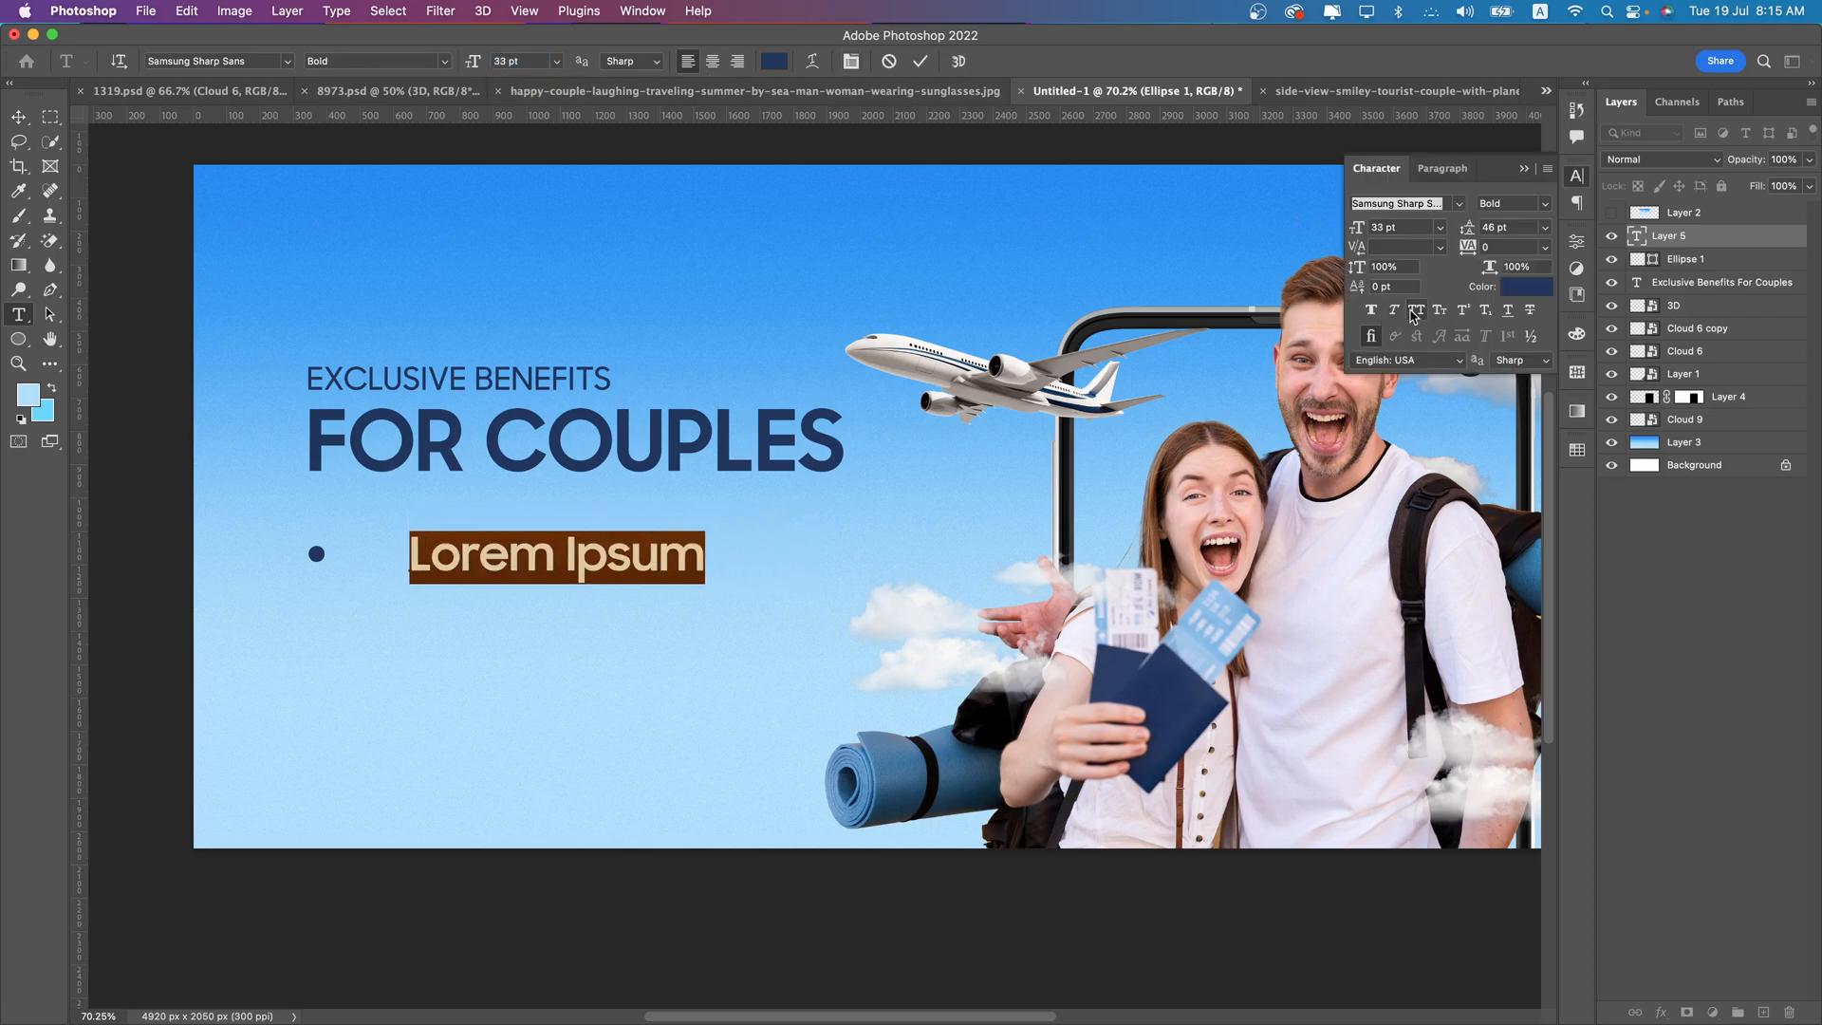
click(417, 60)
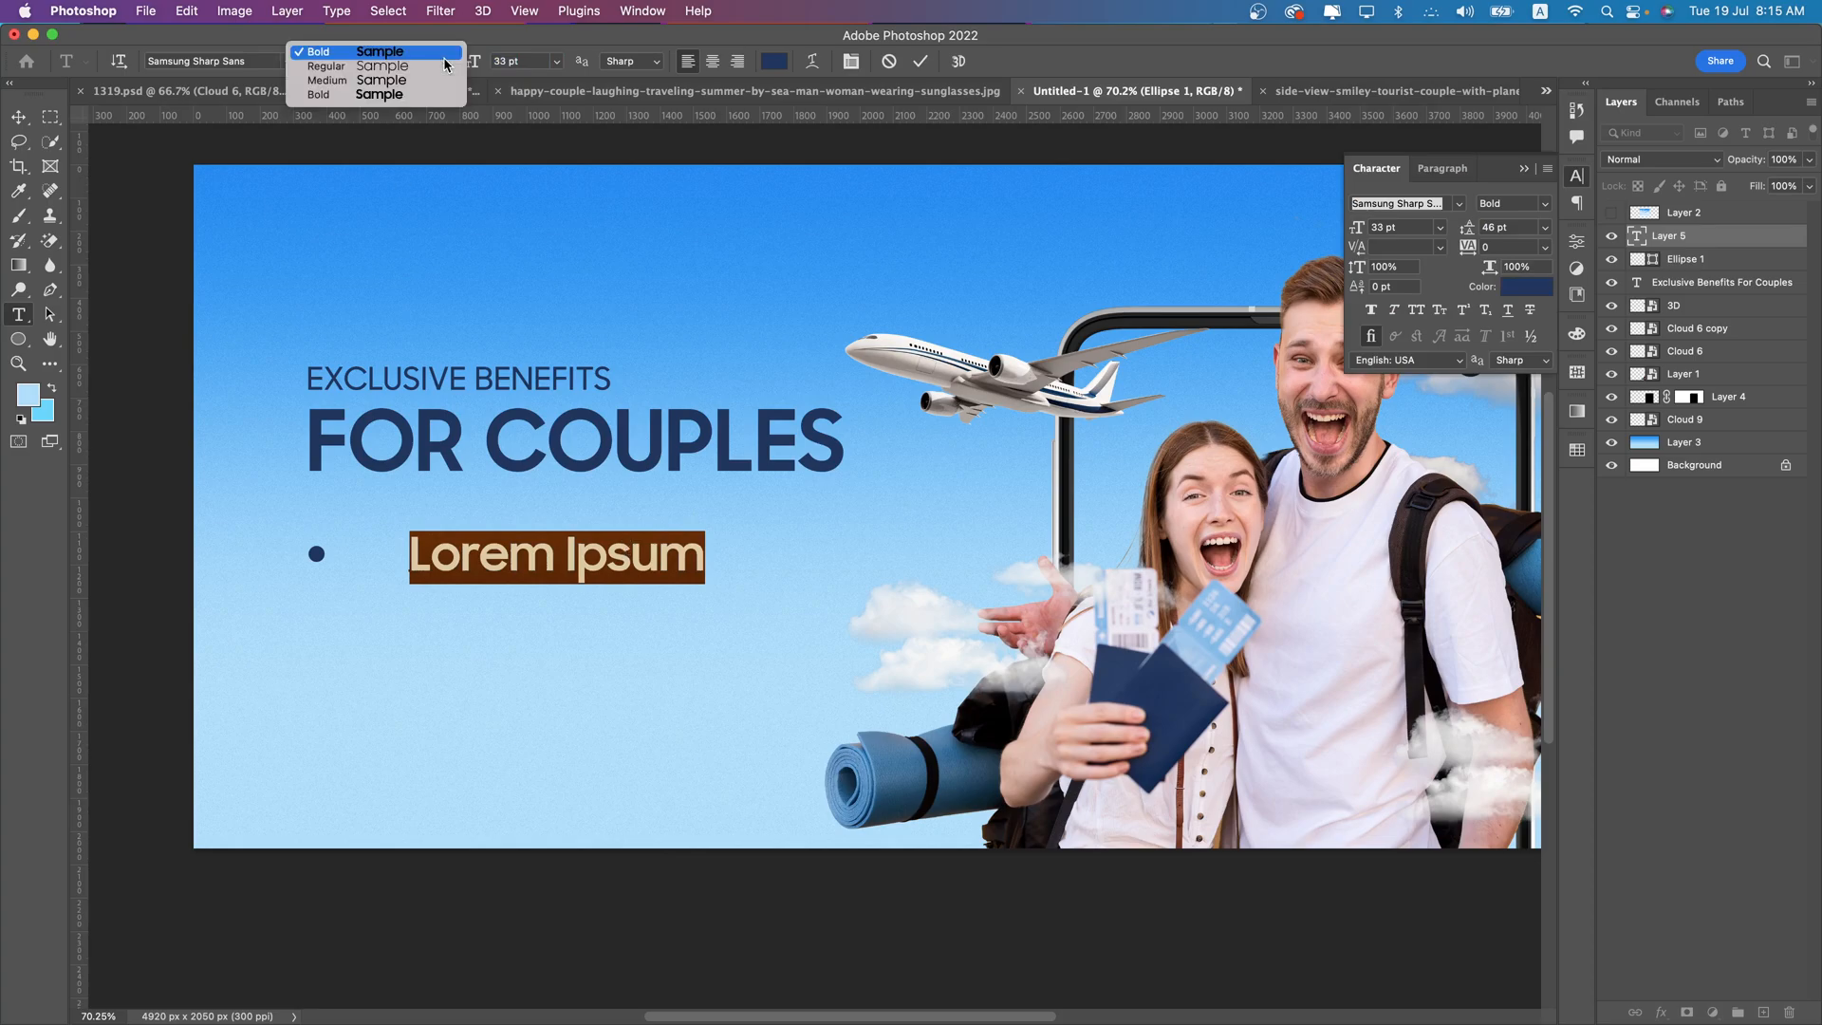
click(360, 70)
click(635, 563)
- Replace the placeholder beside the bullet with the text "Extra Baggage Allowance"
key(super+a)
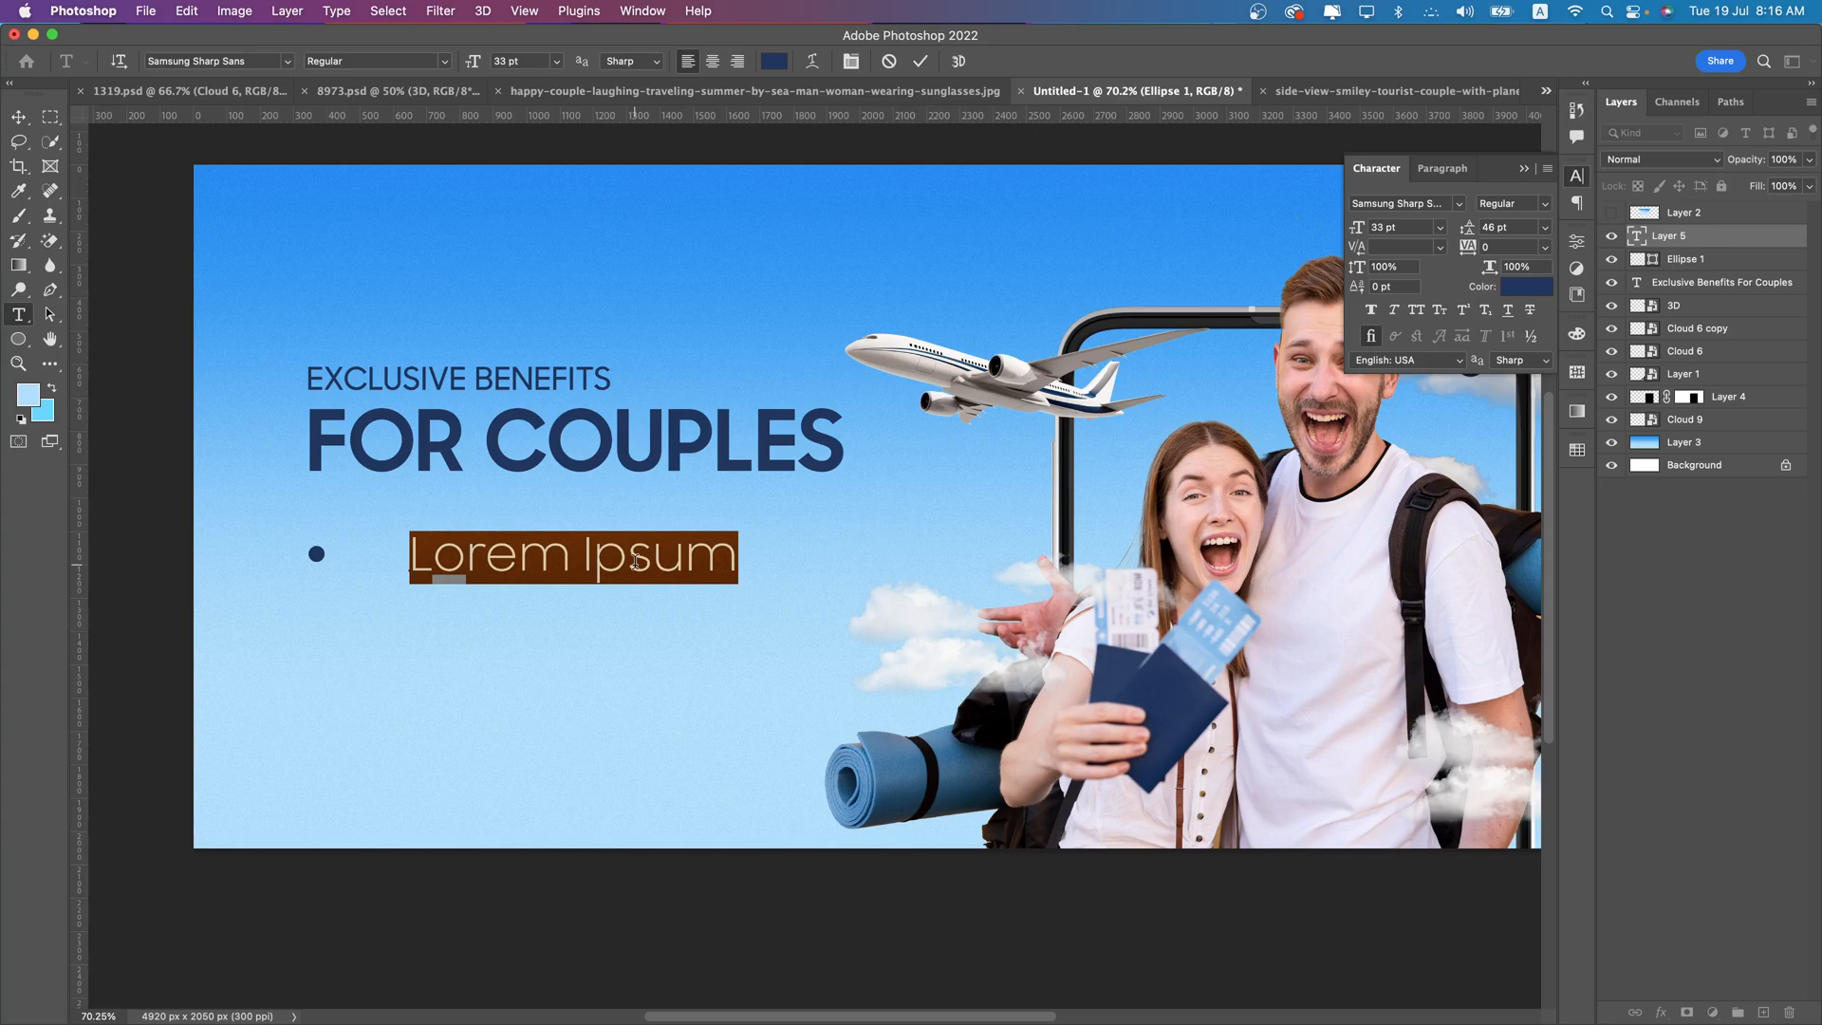
text(Ex)
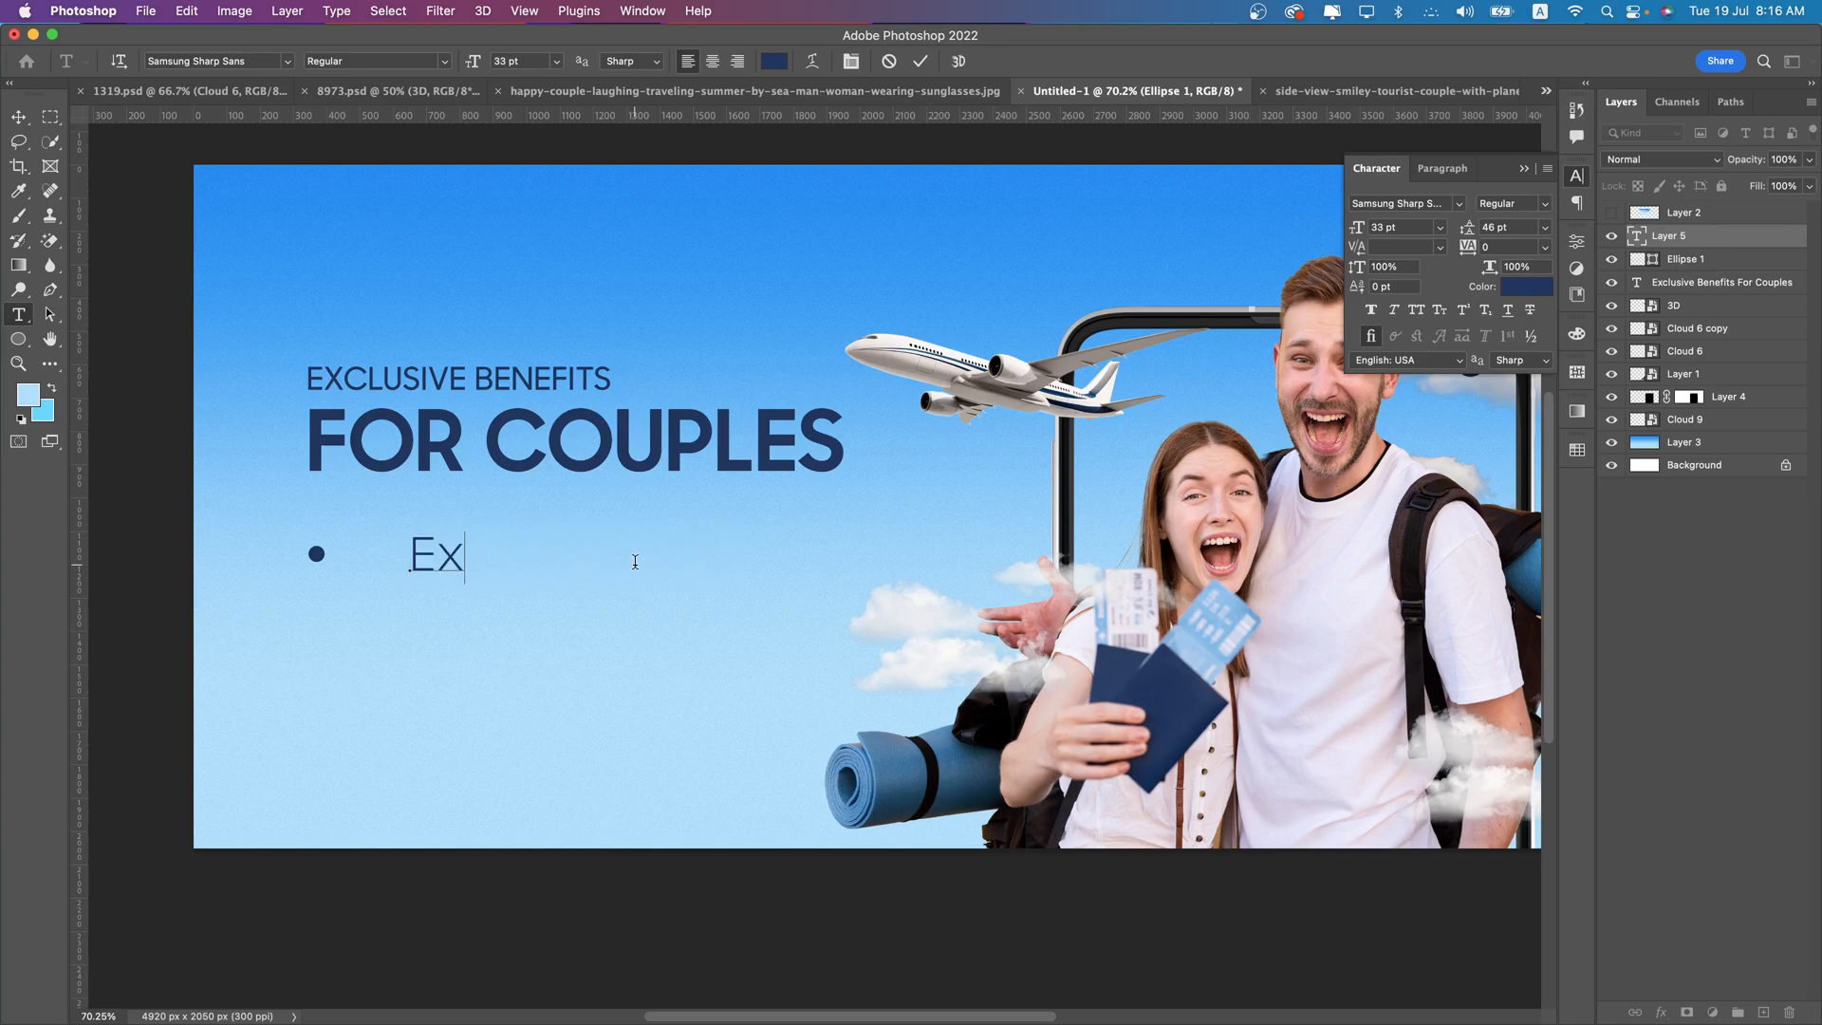
text(tra Baggage Allo)
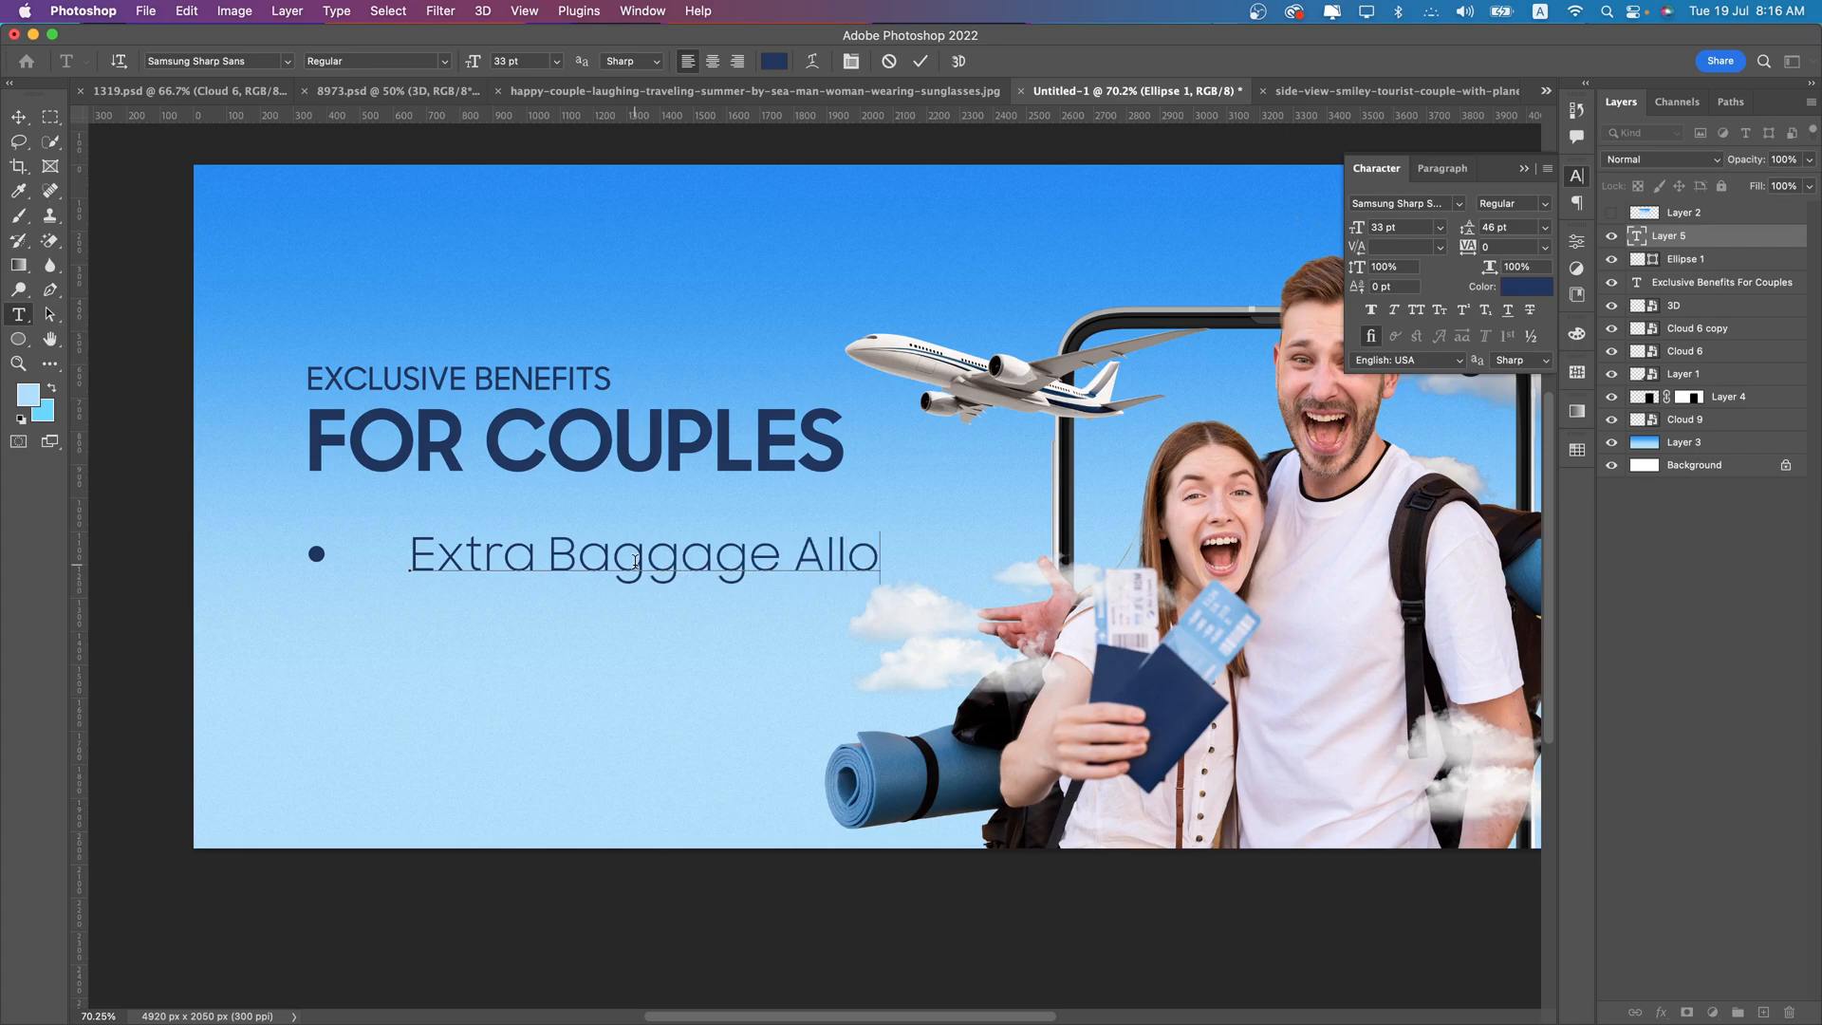
text(wance)
- Reduce the "Extra Baggage Allowance" text to 19 pt and place it close beside the bullet, vertically centered on it
key(super+a)
click(520, 61)
key(Down)
key(Down)
key(Down)
key(Down)
key(Down)
key(Down)
key(Down)
key(Down)
key(Down)
key(Down)
key(Down)
key(Down)
key(Down)
key(Down)
click(18, 116)
drag(509, 569, 350, 579)
scroll(347, 545, up, 5)
scroll(351, 566, up, 5)
scroll(350, 580, down, 5)
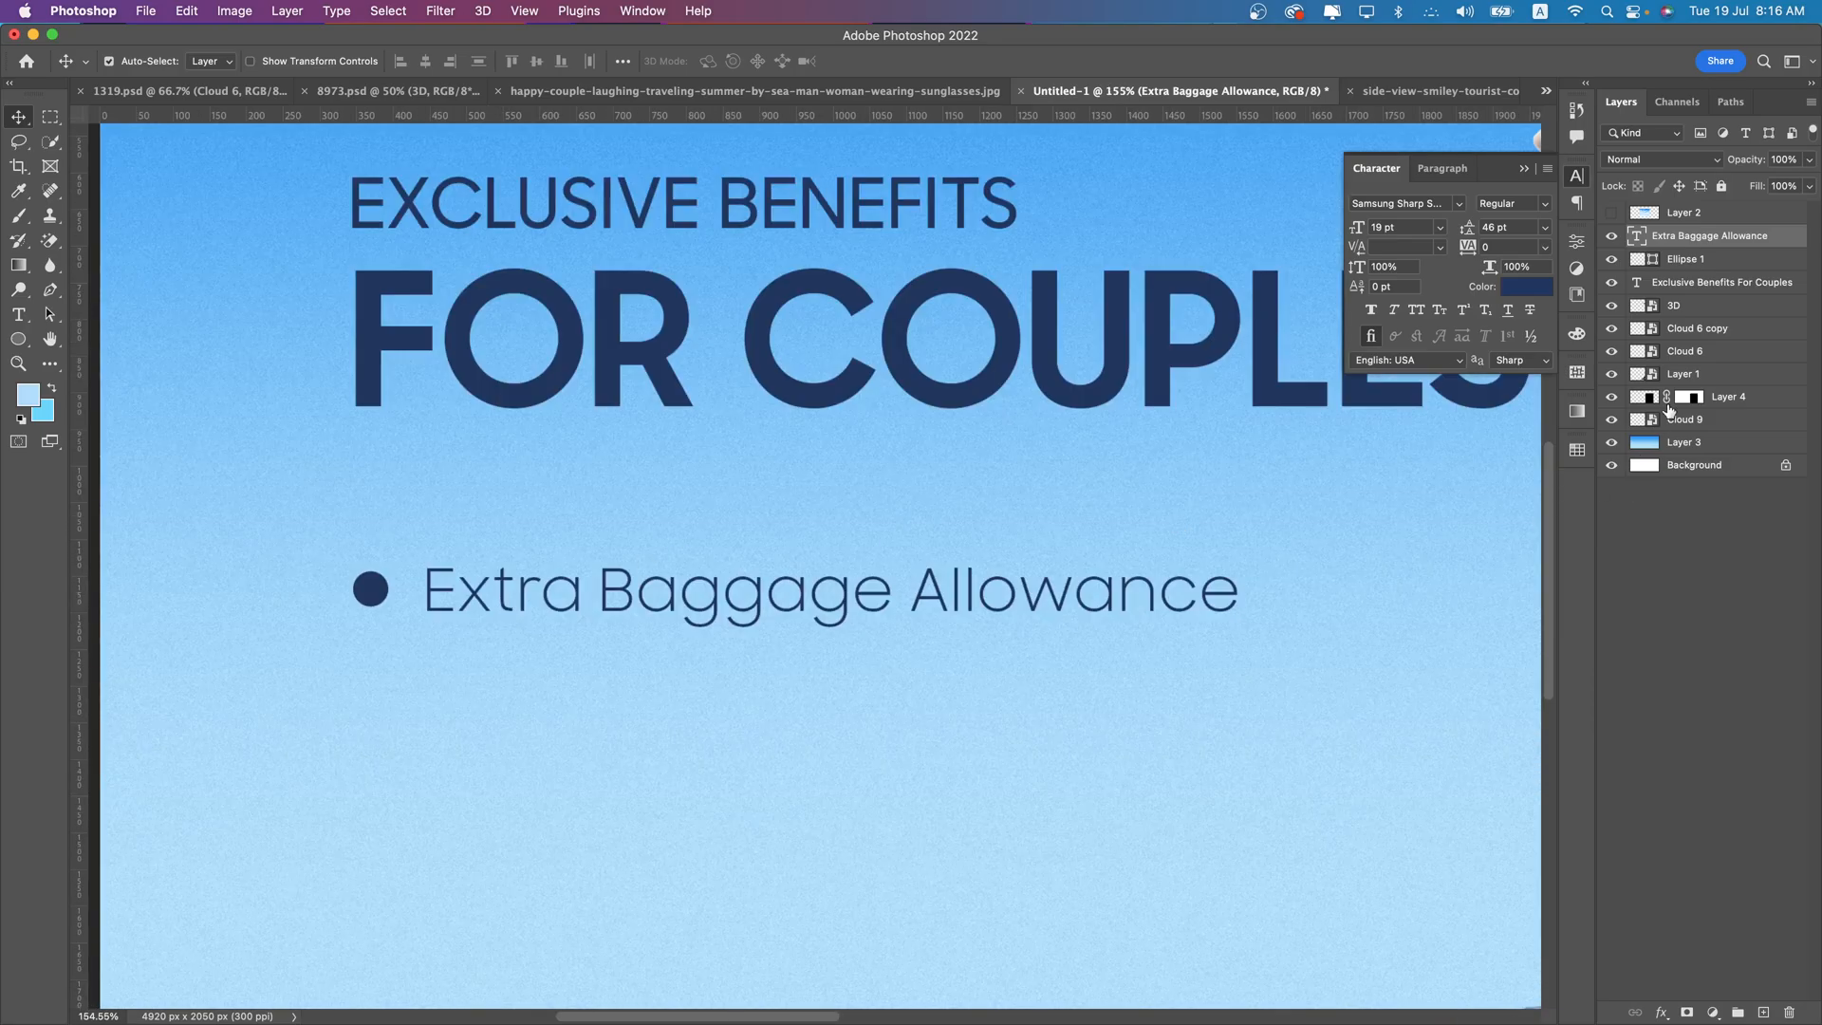
- Duplicate the bullet and its text directly below and change the copied text to "Privilege Club Tier Upgrade"
shift+click(1687, 260)
drag(631, 590, 624, 699)
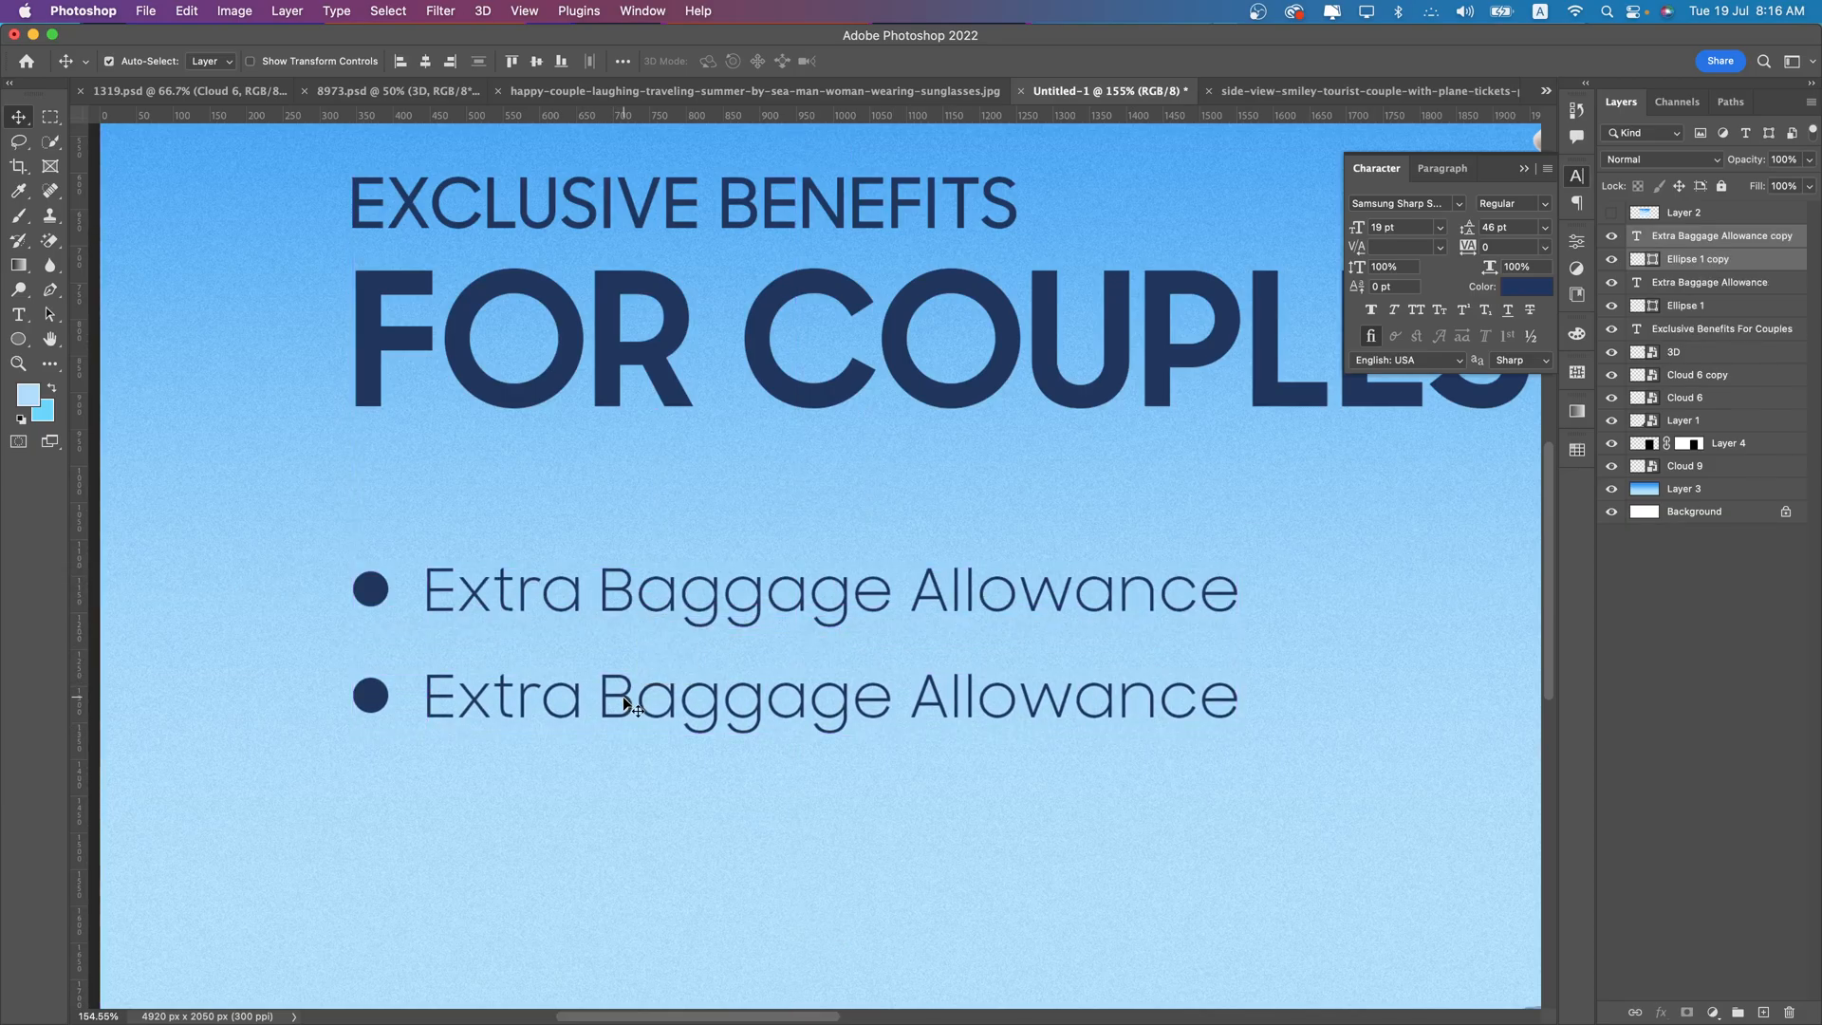
click(18, 315)
triple_click(741, 694)
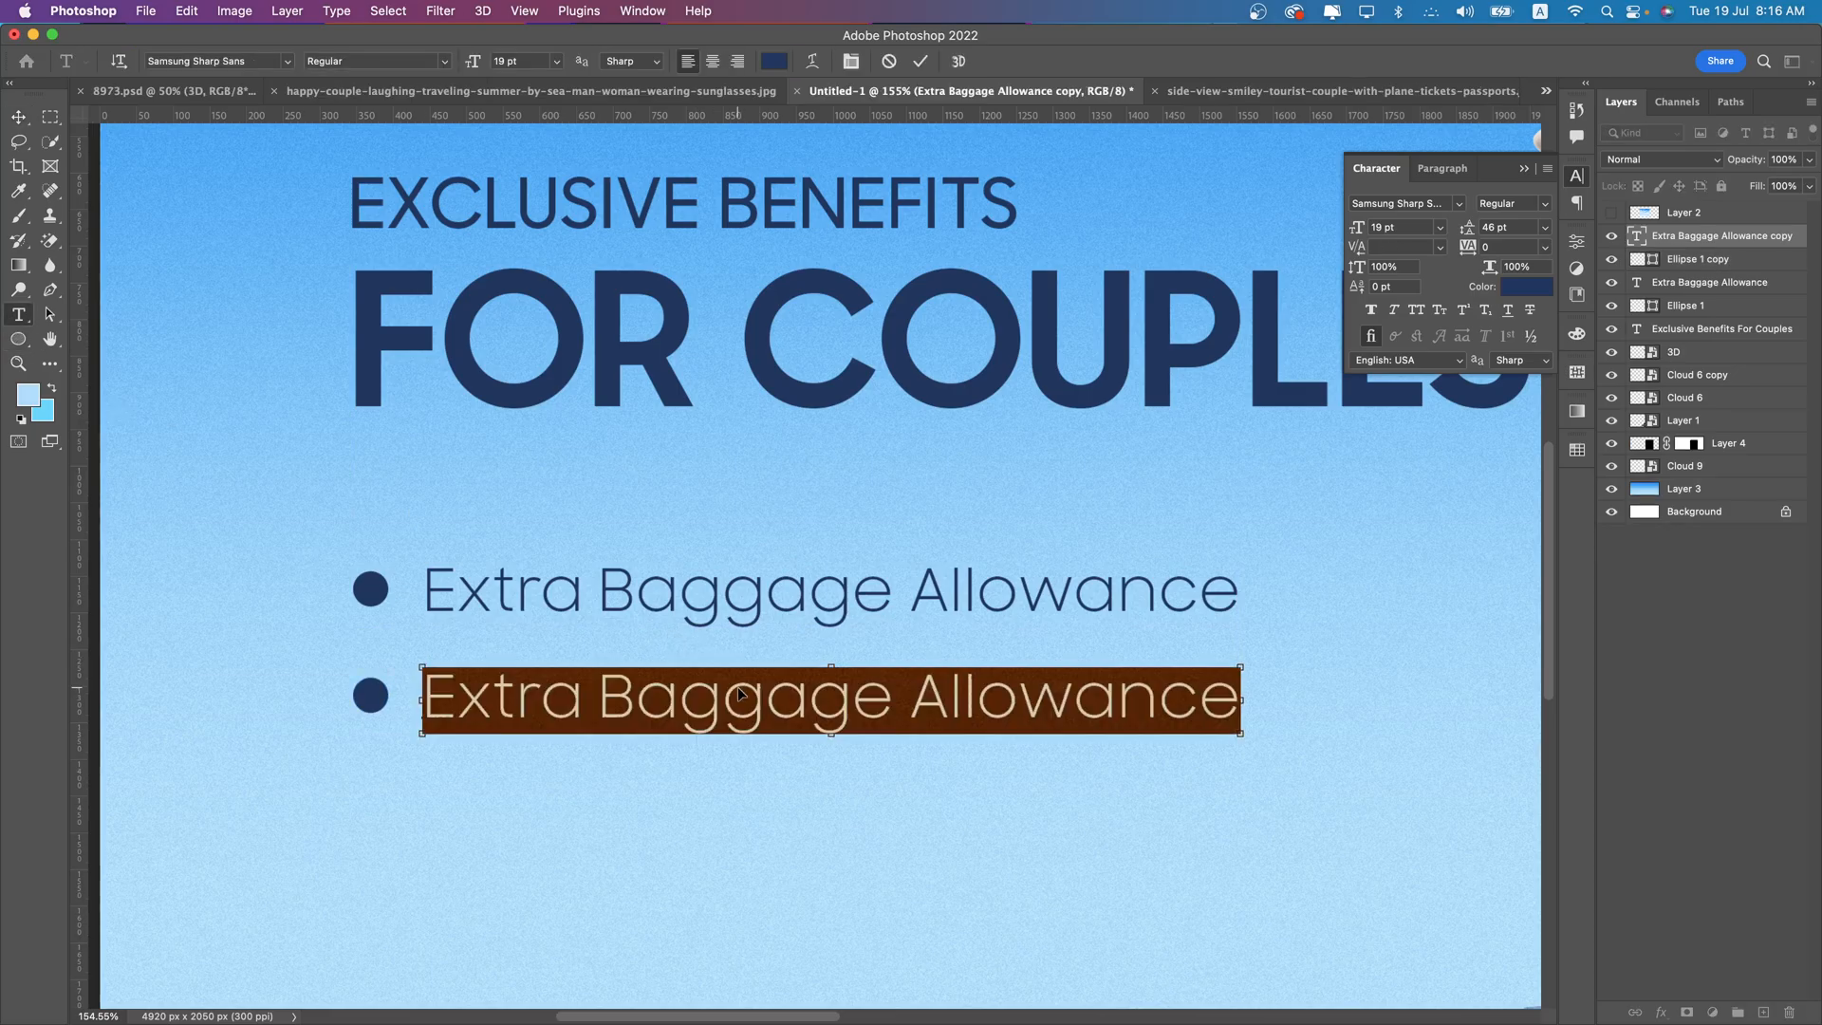
text(Privilege Club )
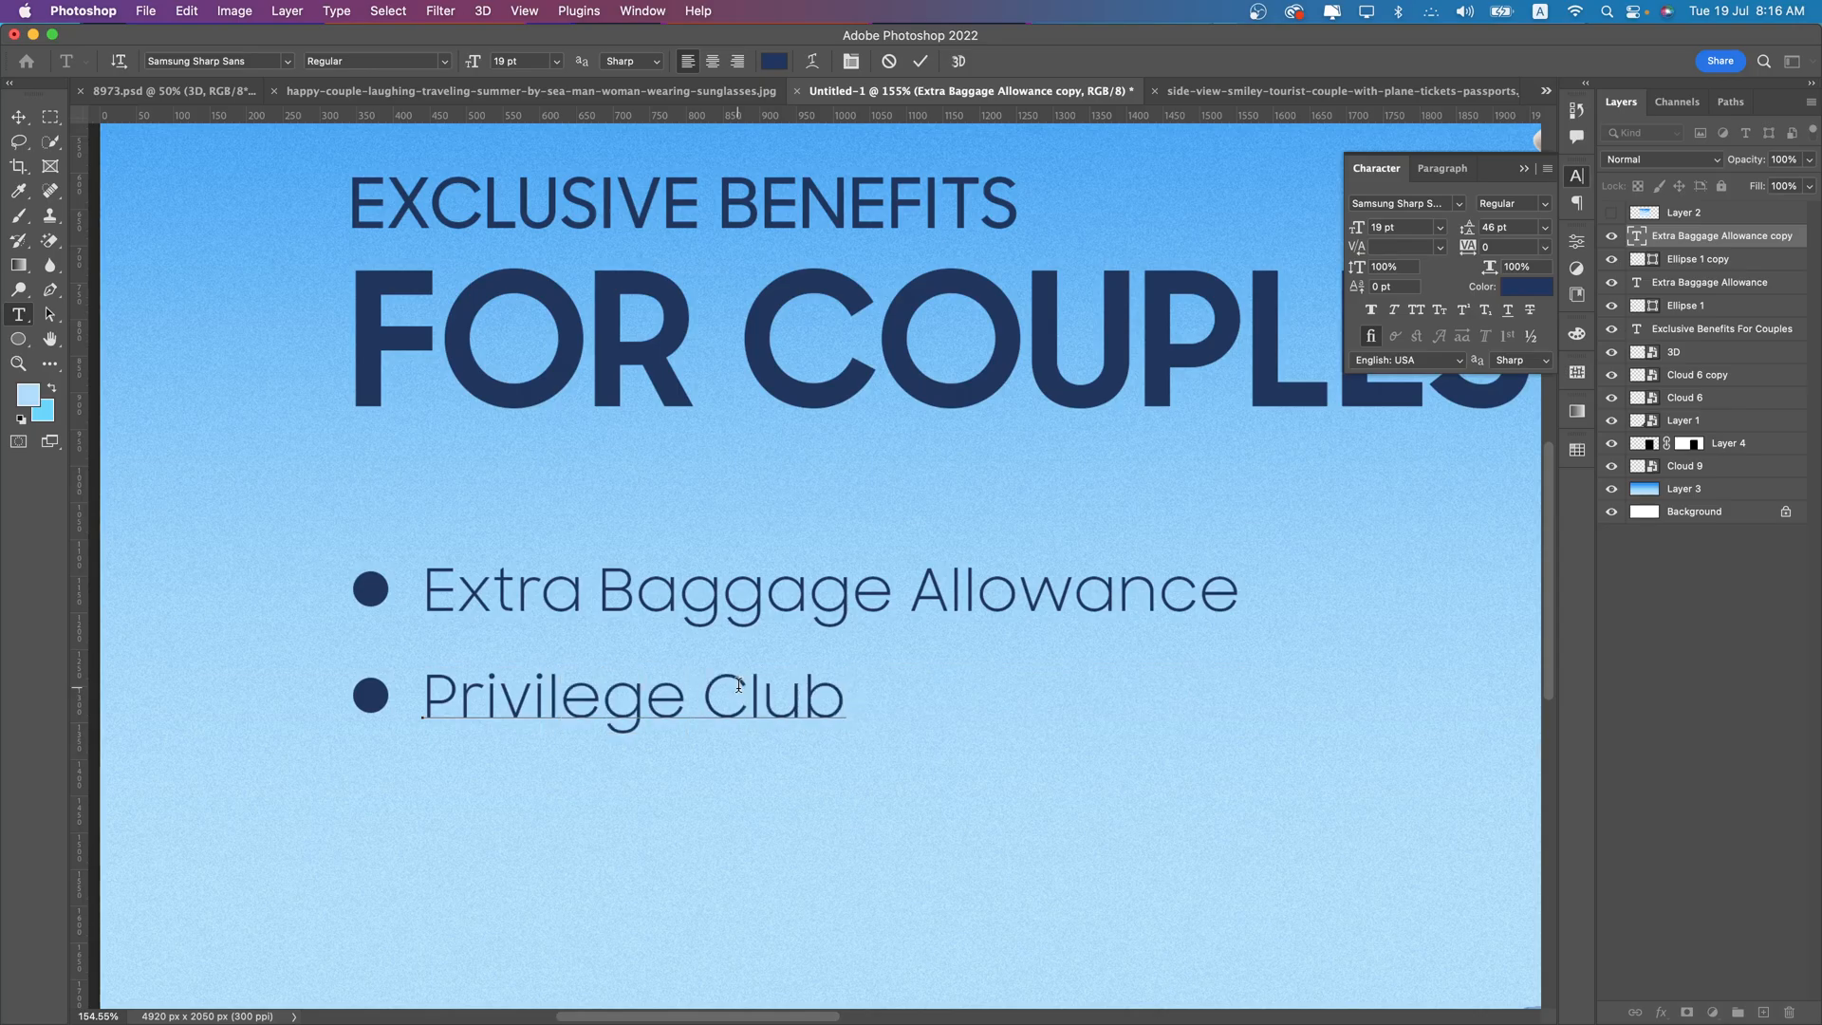
text(Tier Upgrade)
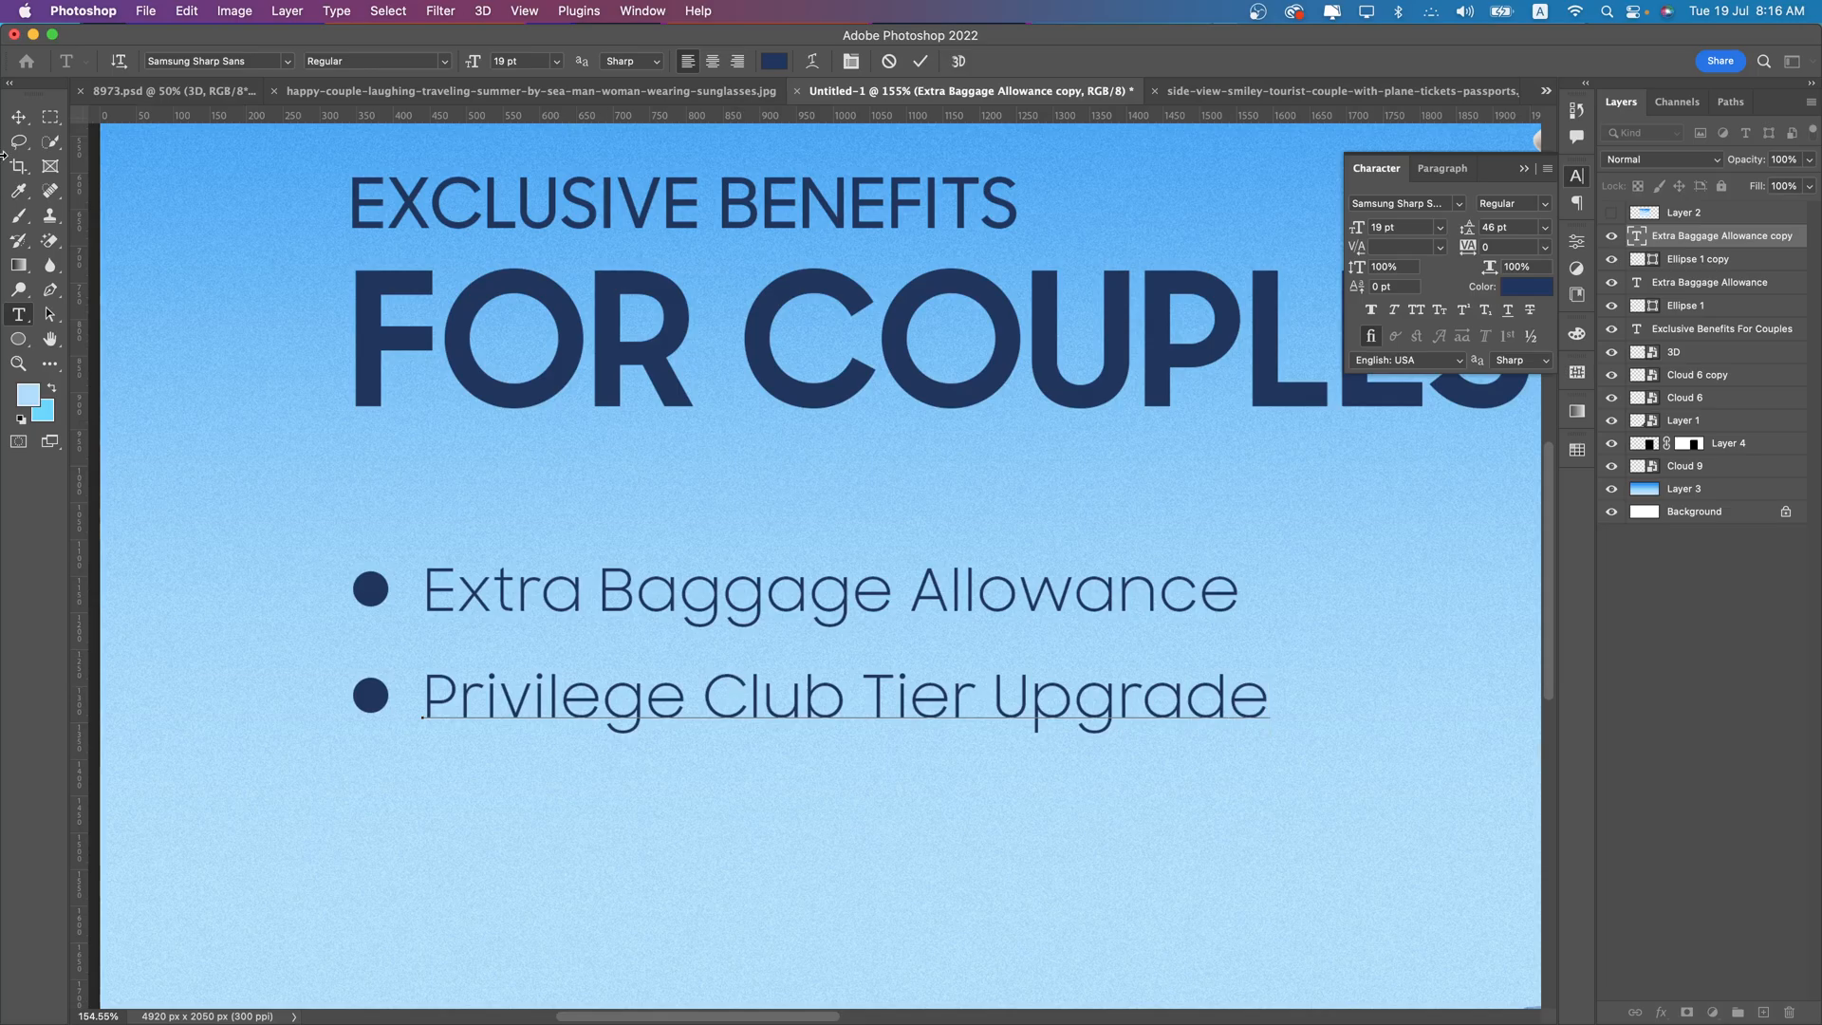
click(18, 116)
- Draw a rectangle about 1202 x 190 px below the two bullet lines, starting near the headline's left edge
scroll(725, 591, up, 10)
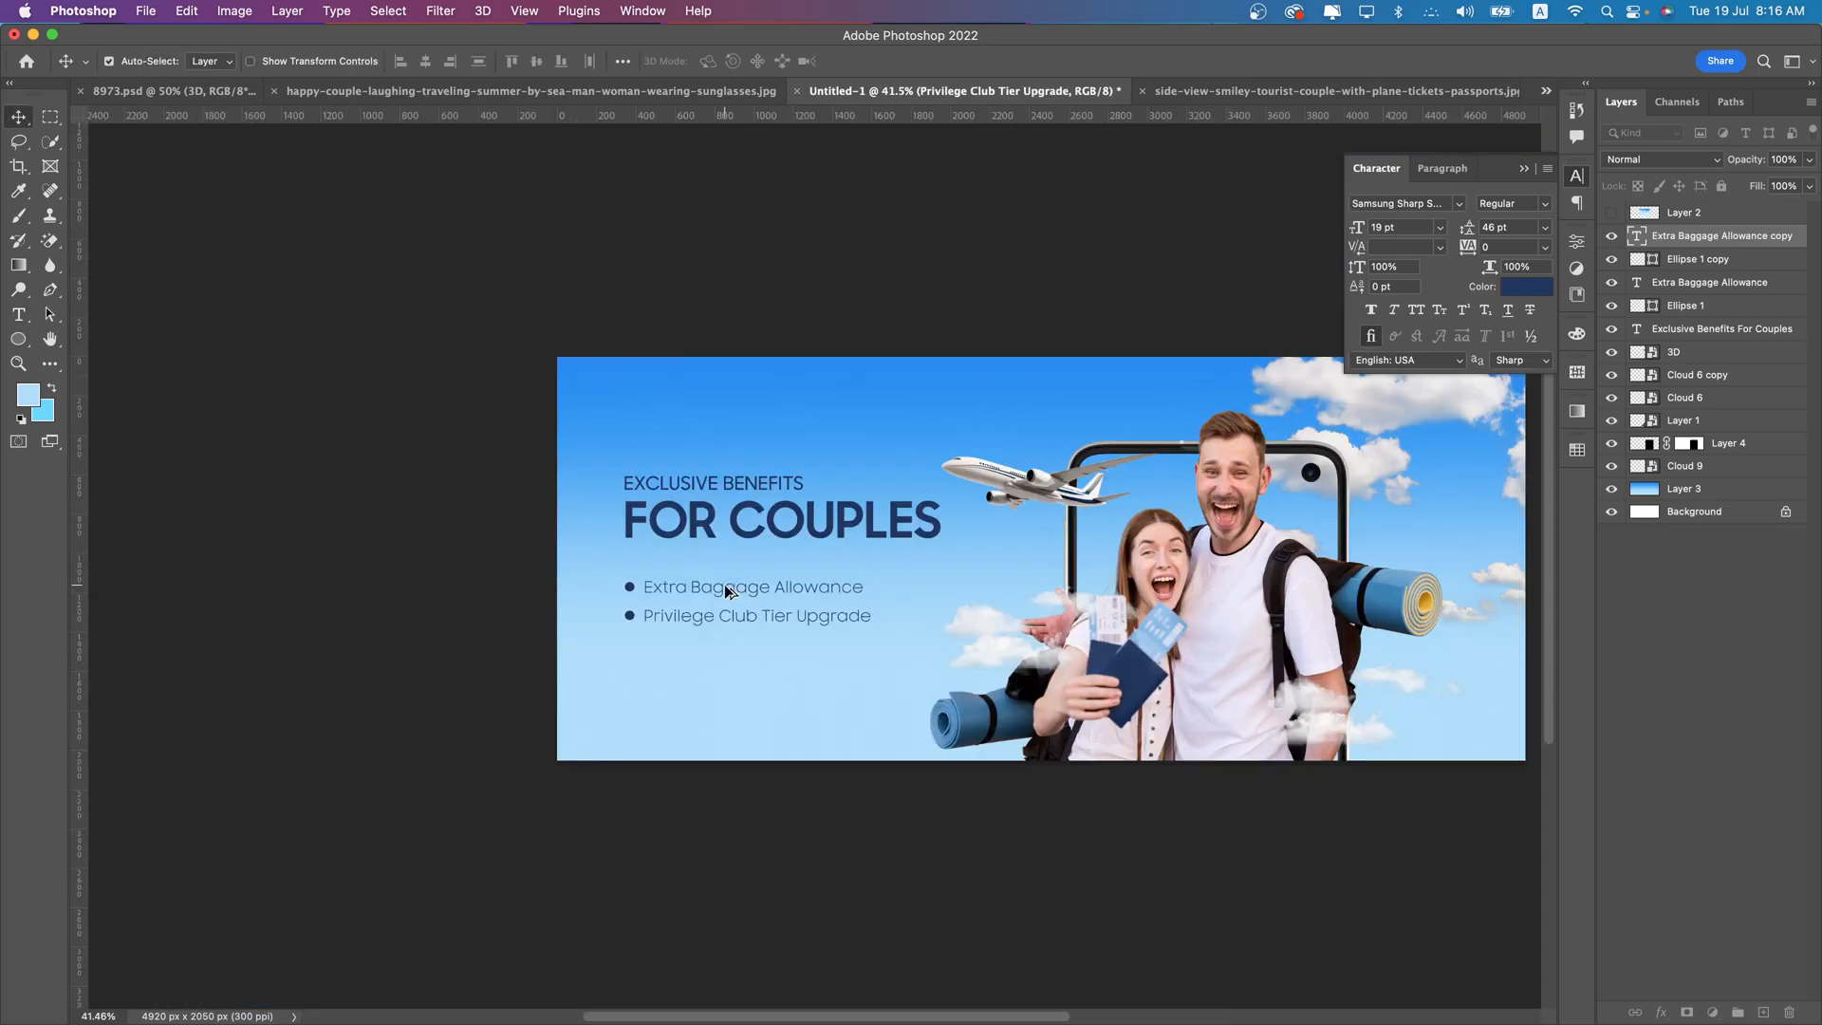
scroll(844, 584, right, 2)
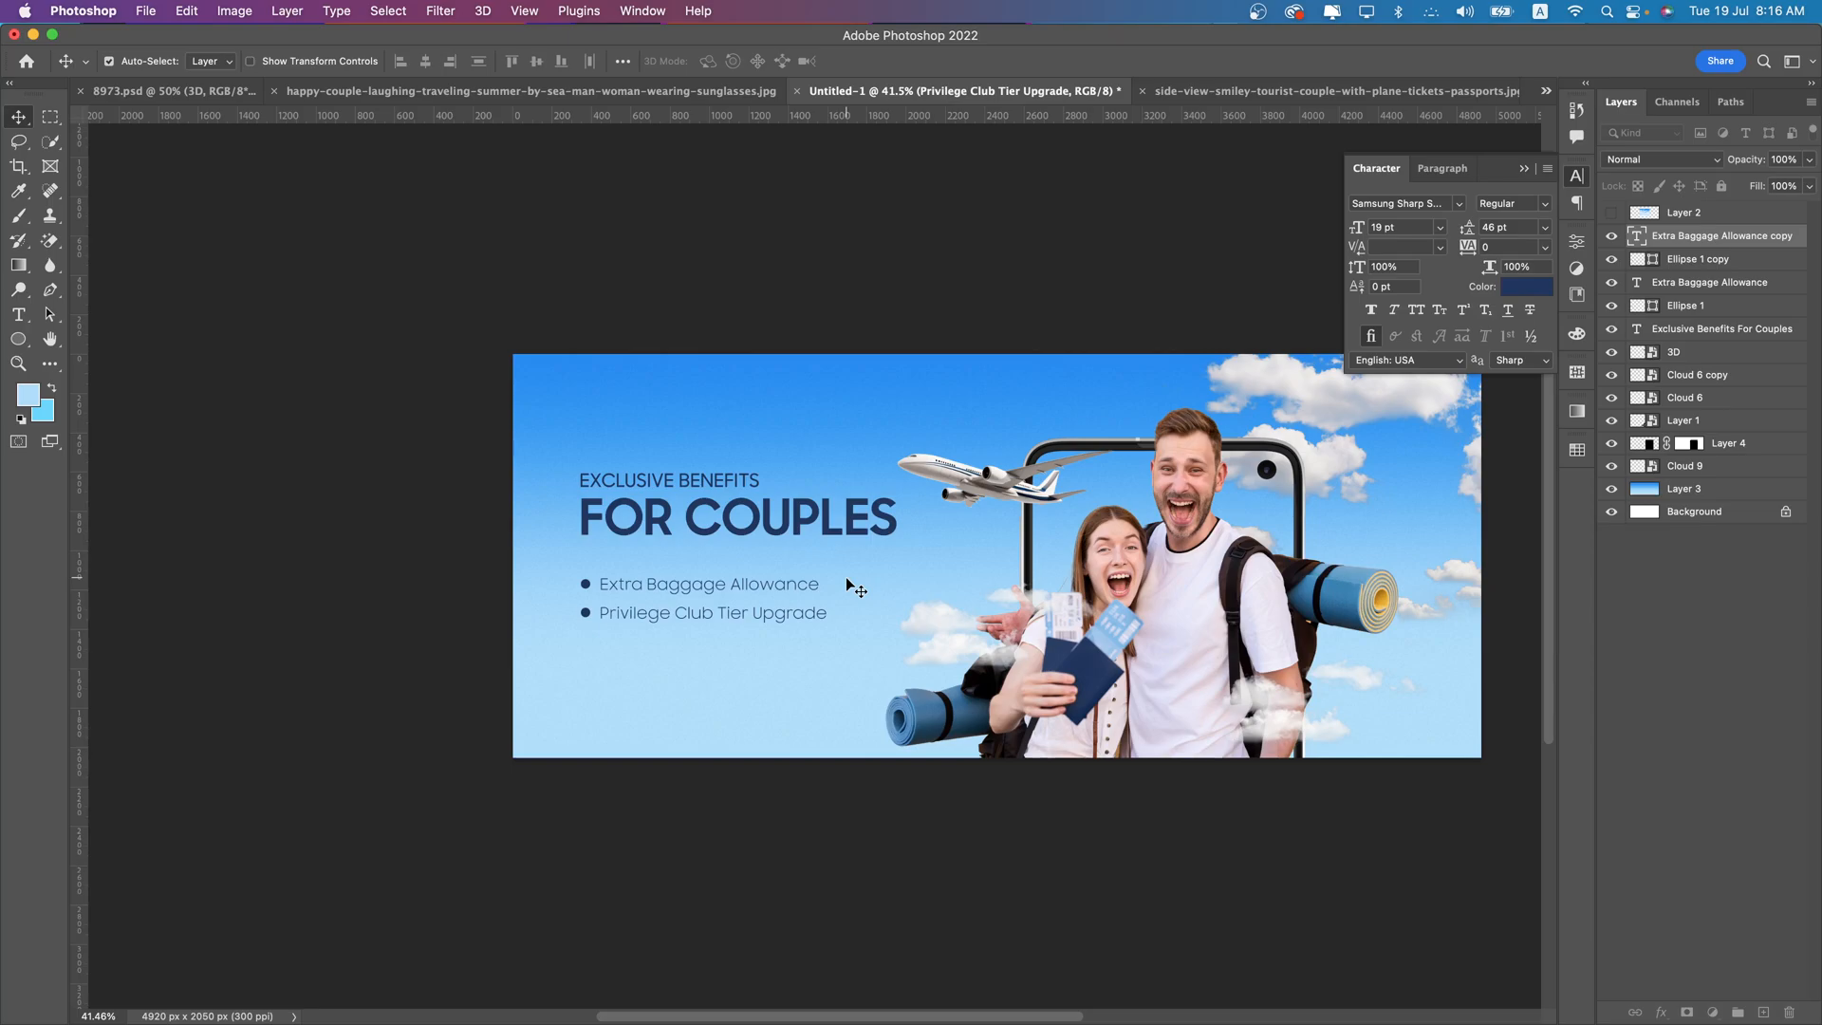
scroll(834, 558, up, 5)
scroll(797, 520, down, 3)
click(18, 339)
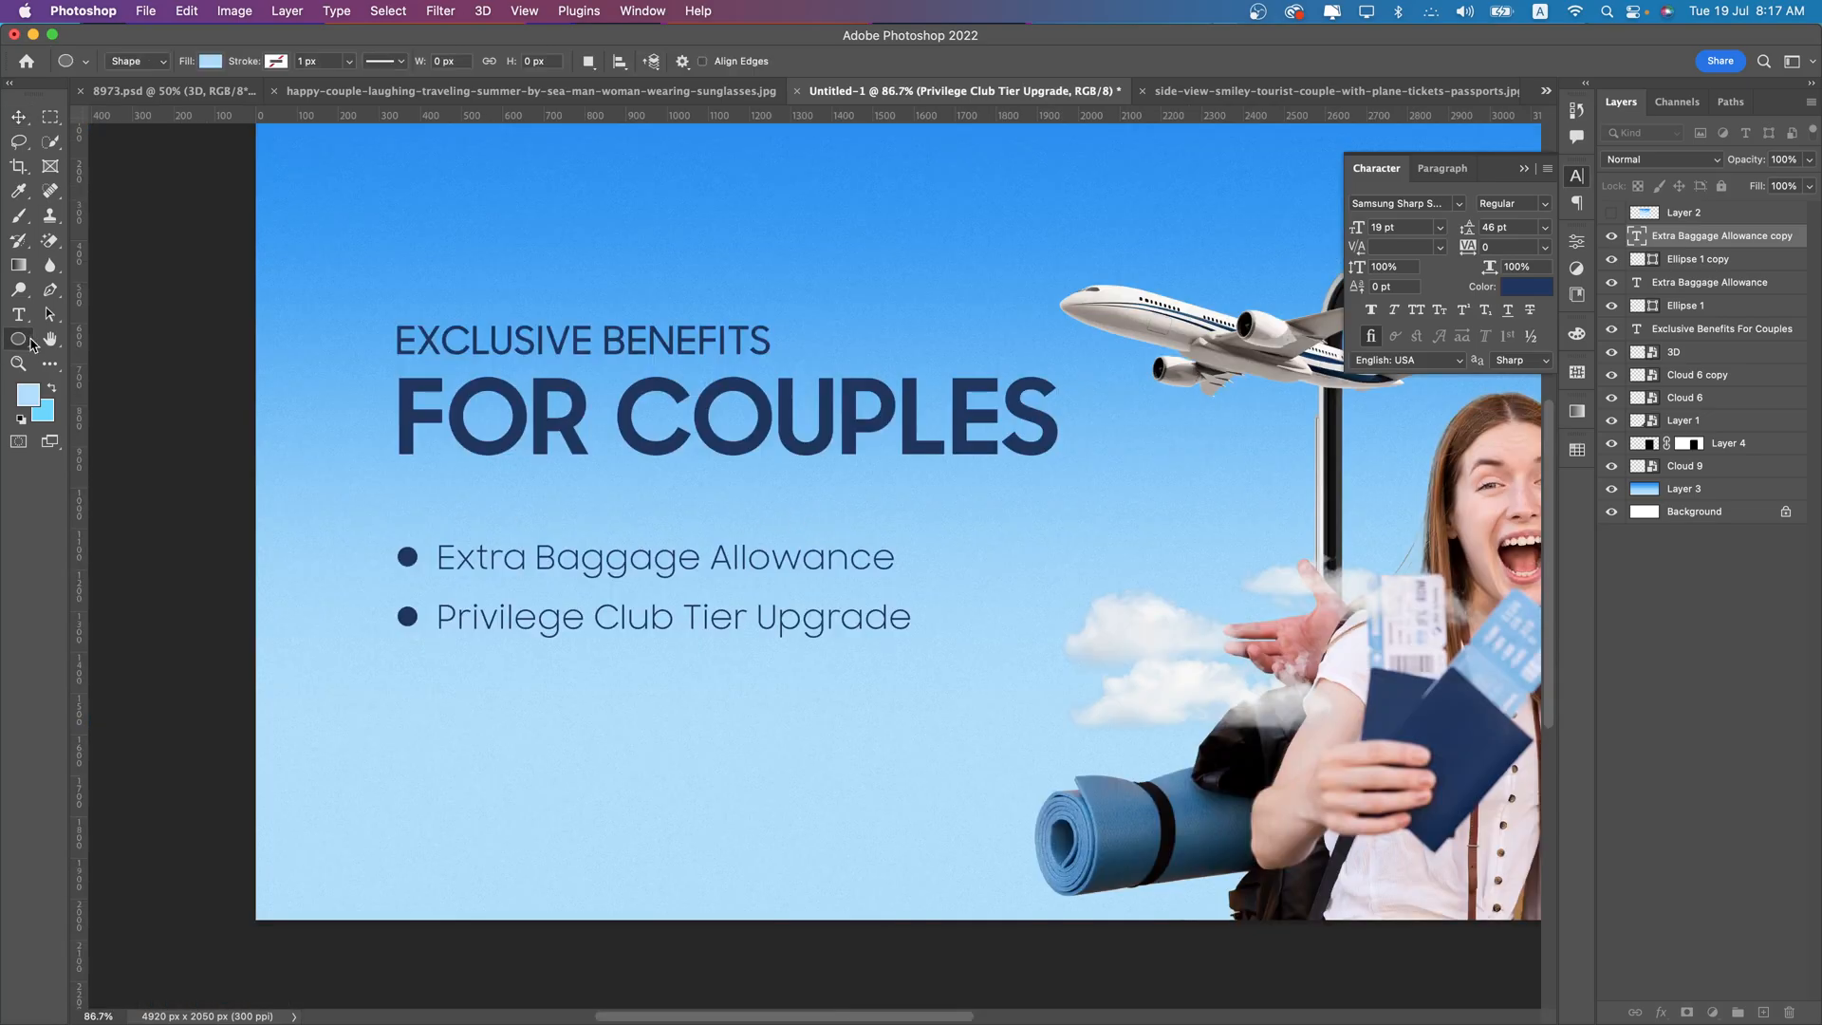
click(90, 337)
drag(400, 684, 894, 761)
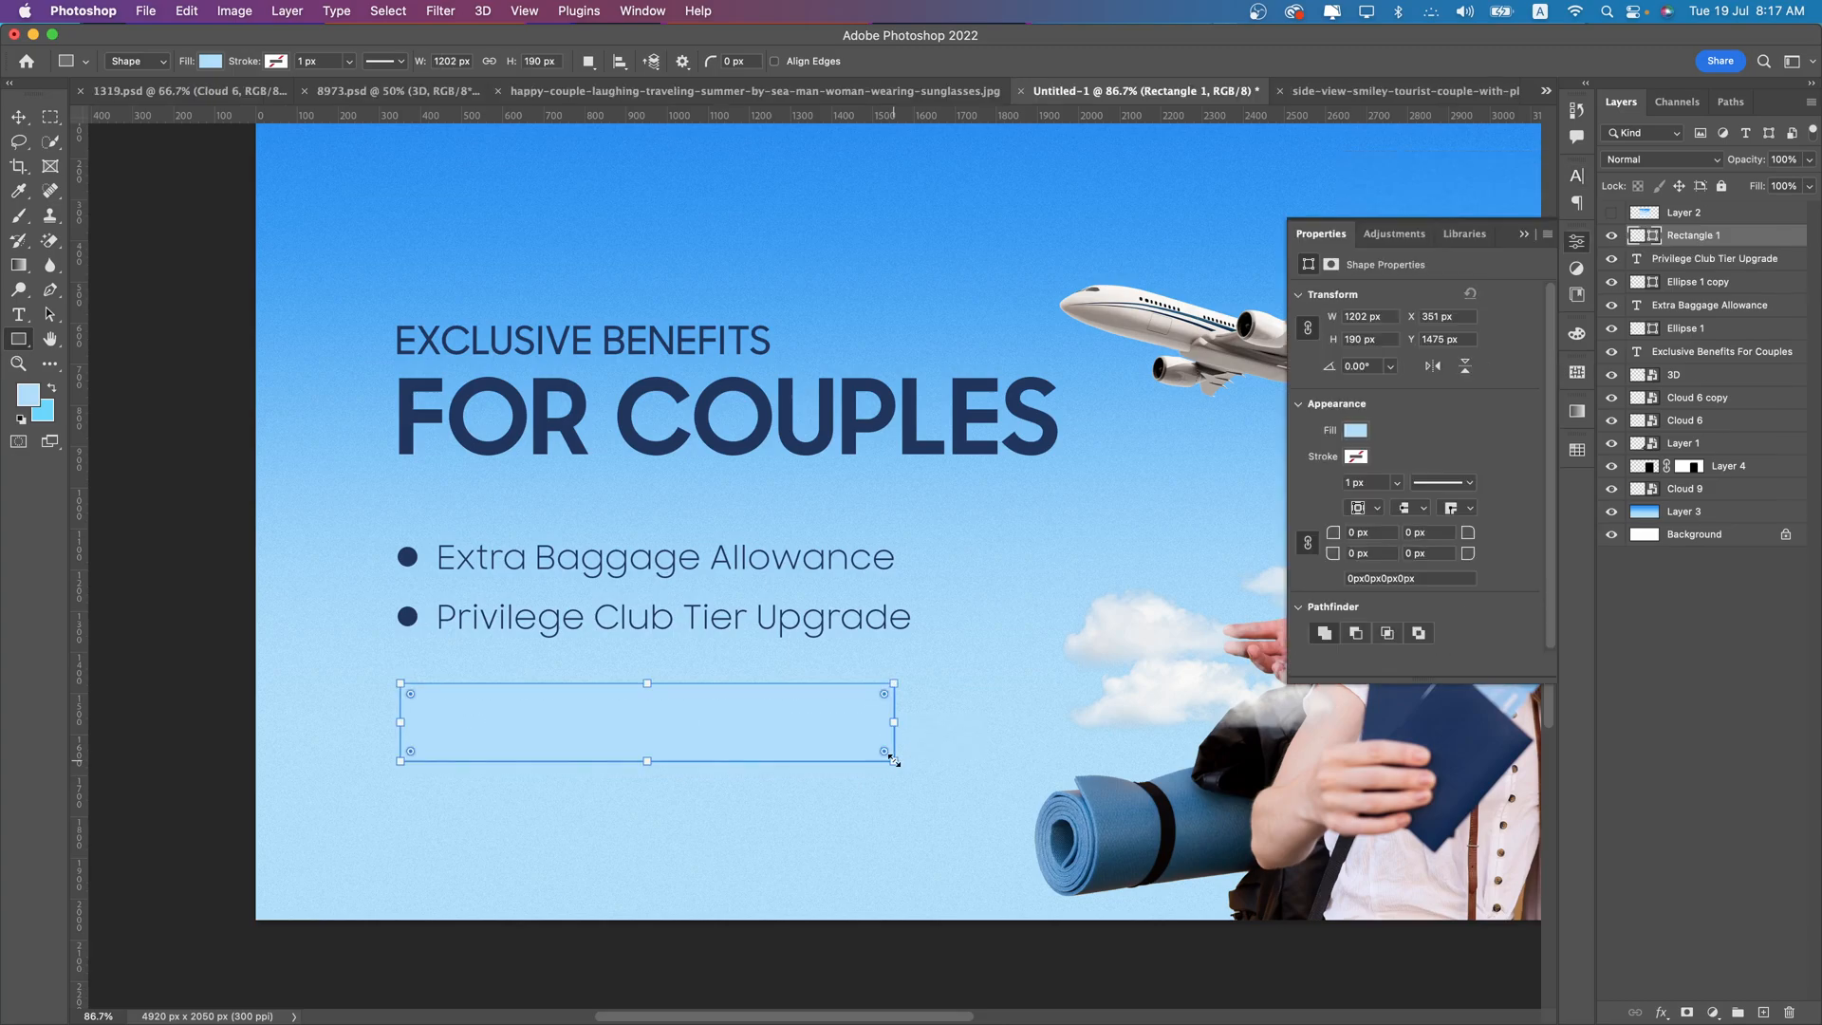
- Fill the rectangle with the recently used navy blue and move it slightly lower below the bullet lines
click(210, 61)
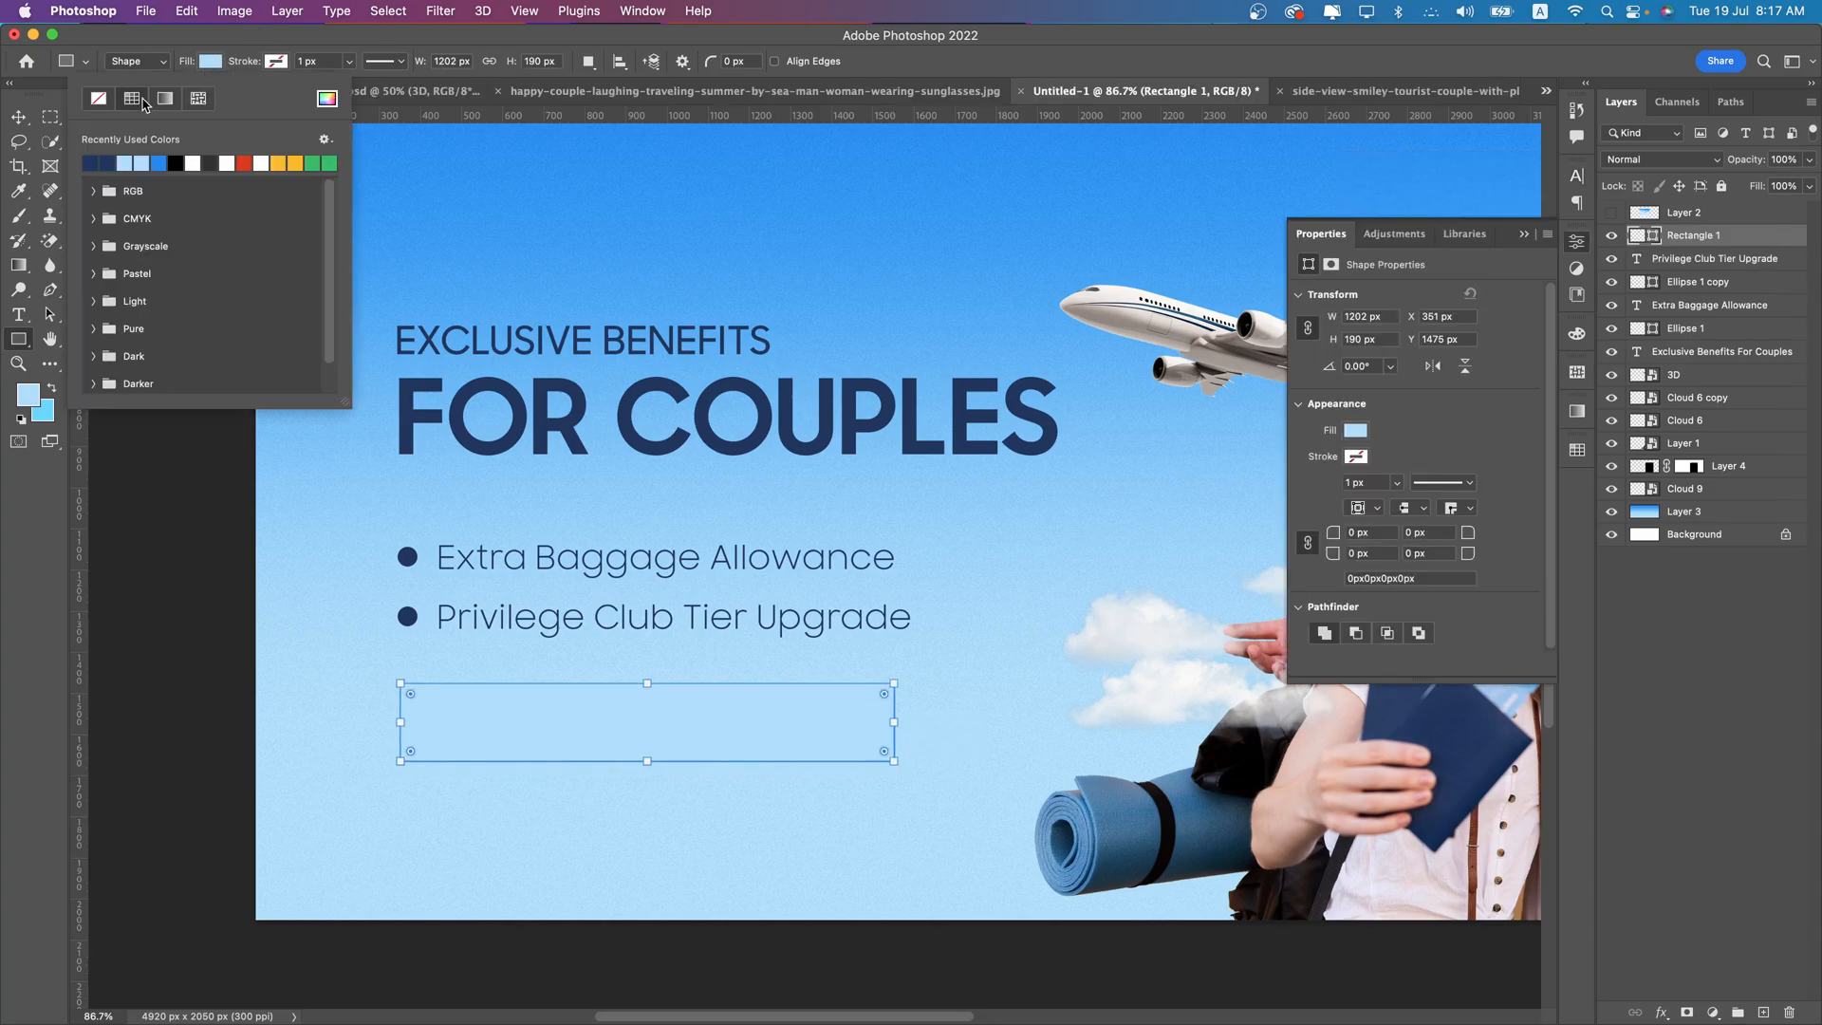
click(108, 162)
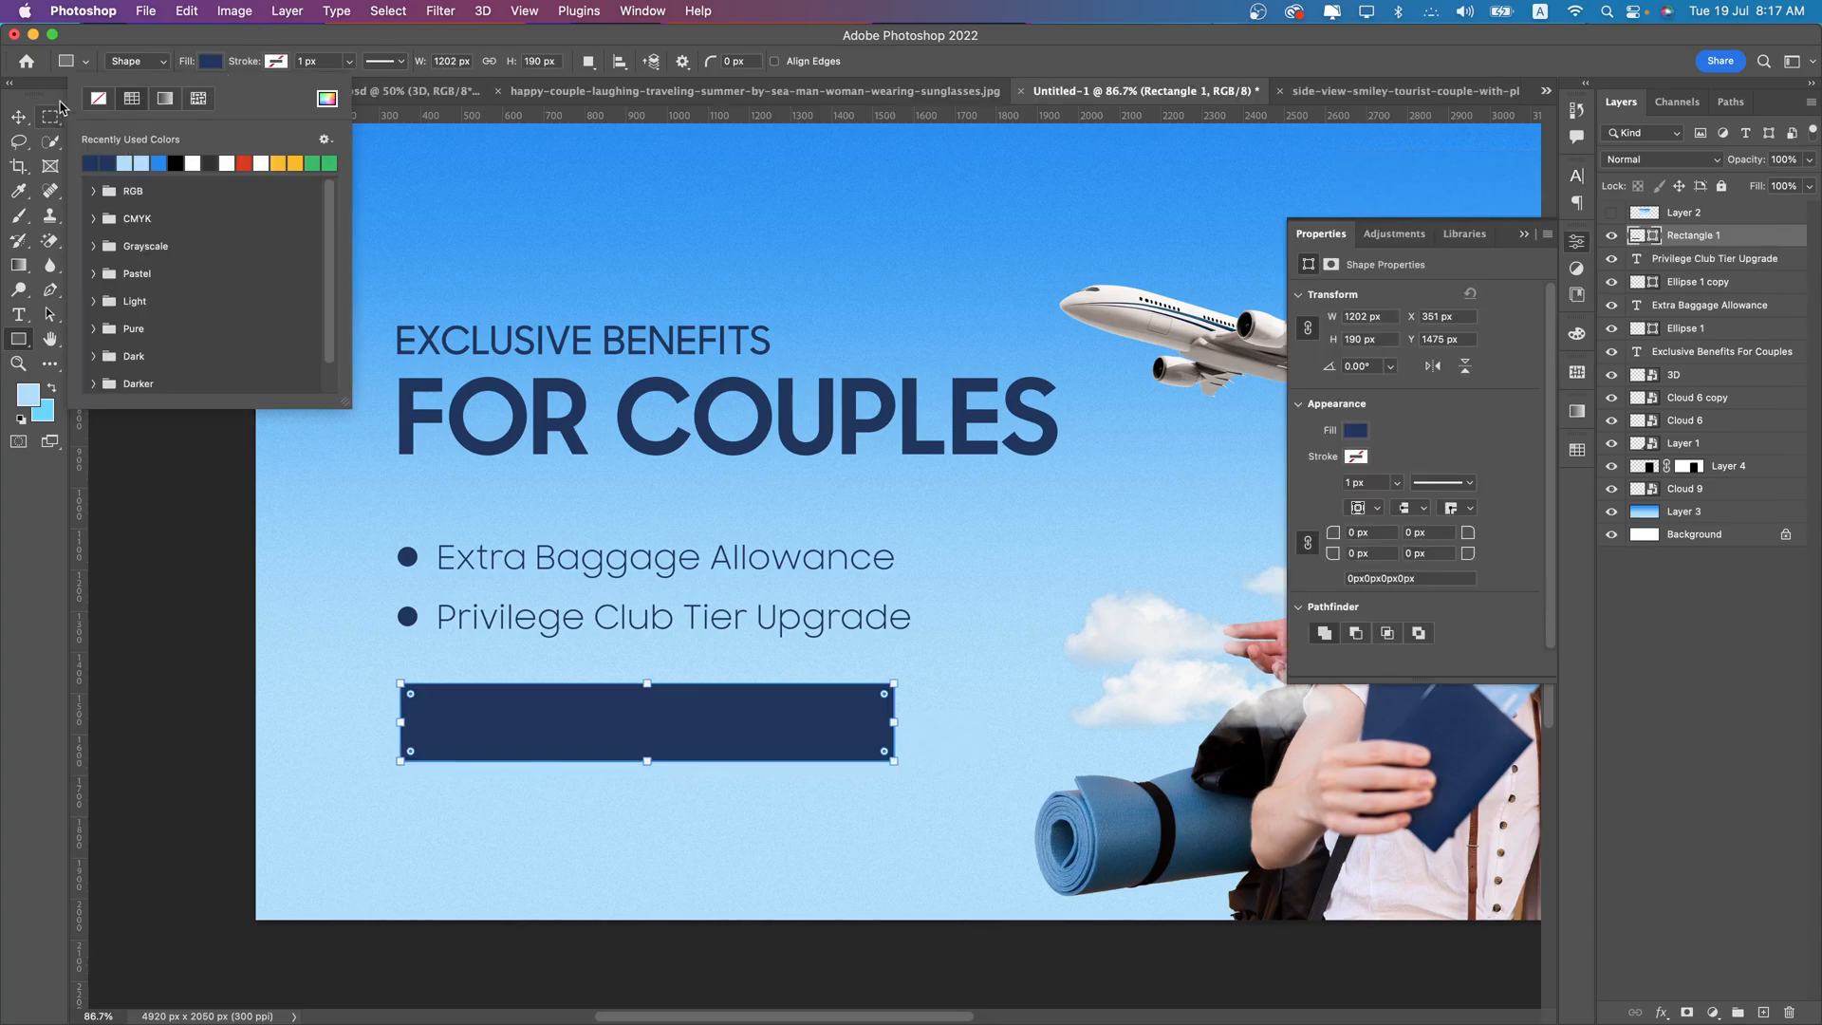
click(18, 116)
drag(618, 714, 618, 725)
- Add a new text line reading "0% EMI" in the empty sky above the headline
click(18, 314)
click(533, 244)
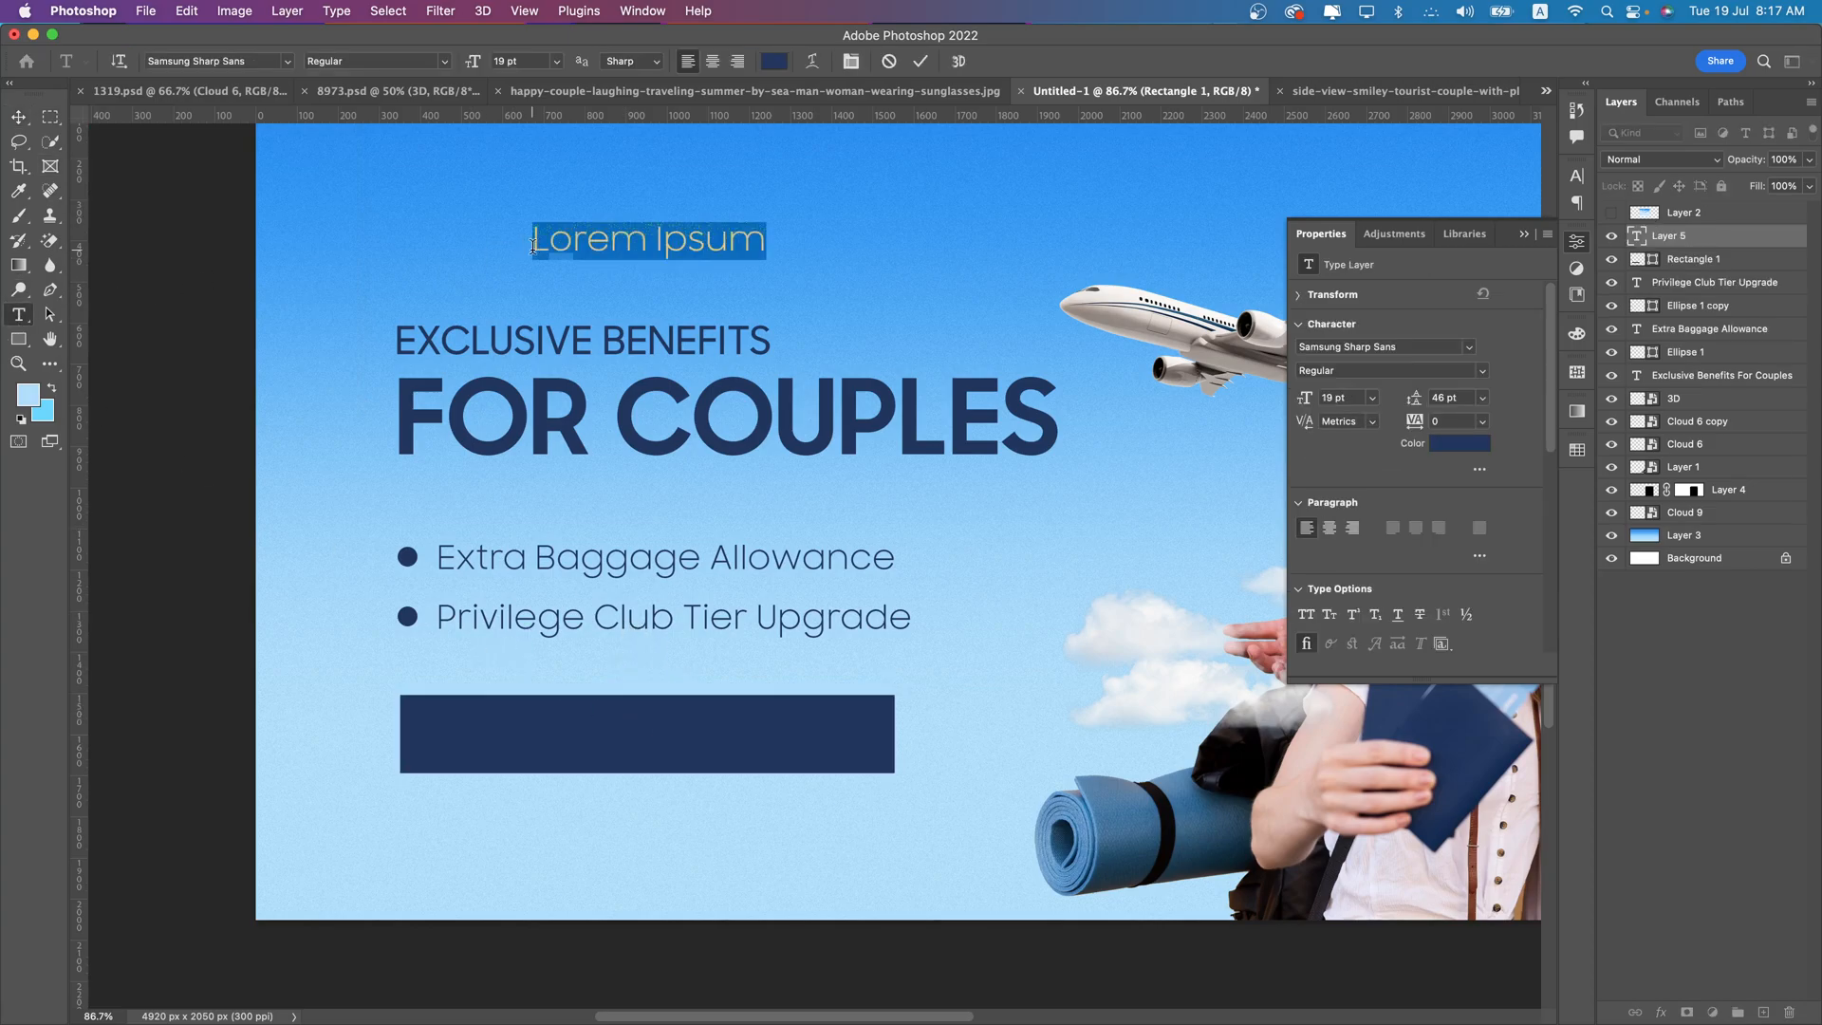
text(0% EMI)
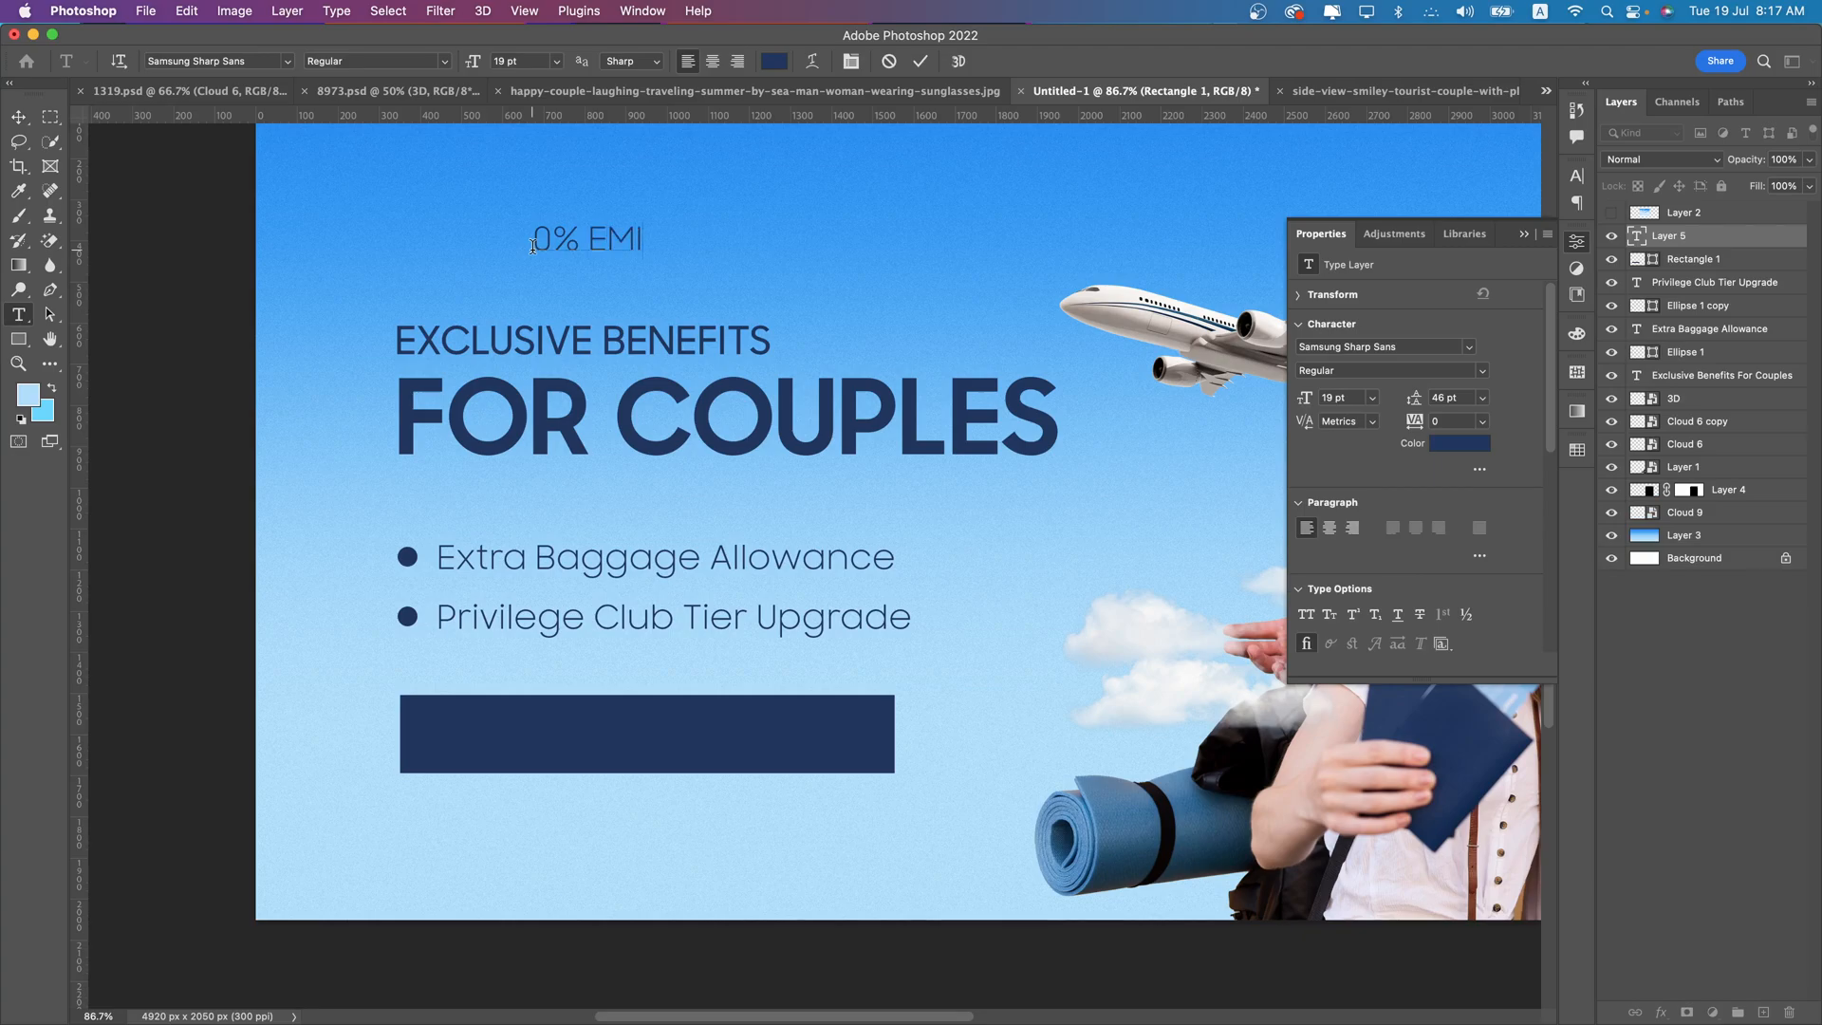
key(super+a)
click(643, 244)
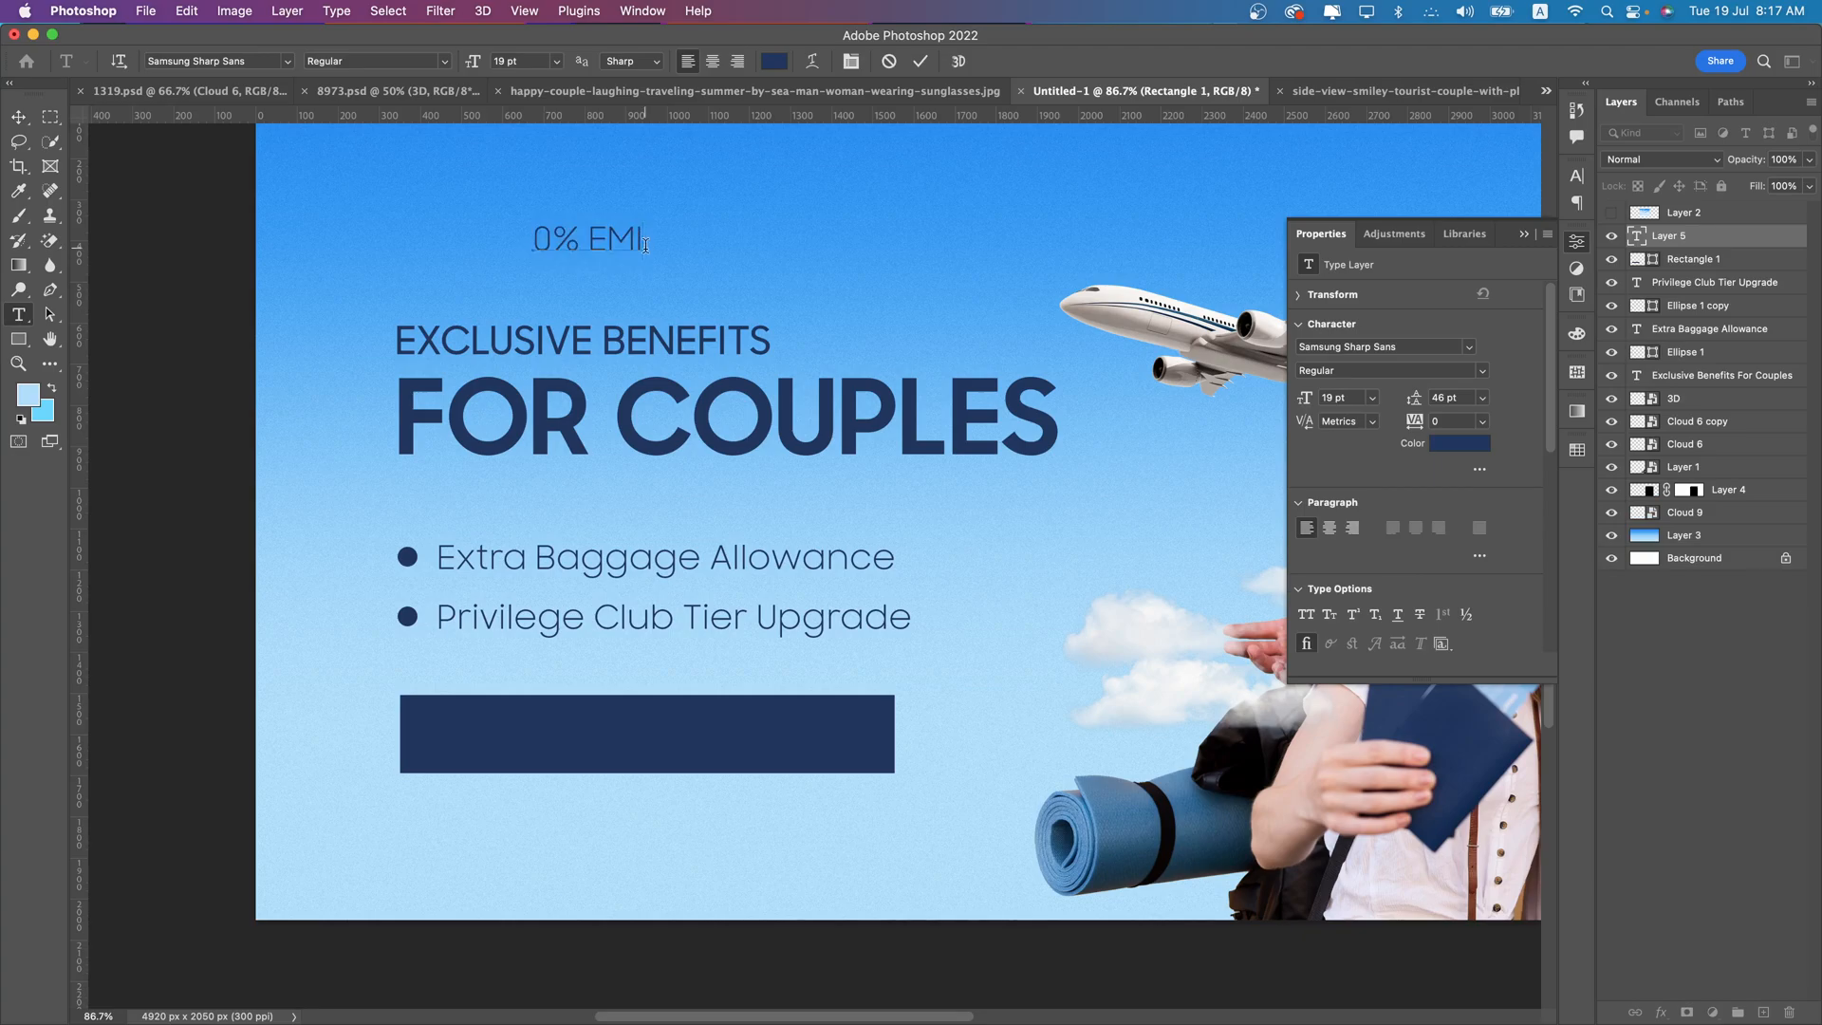